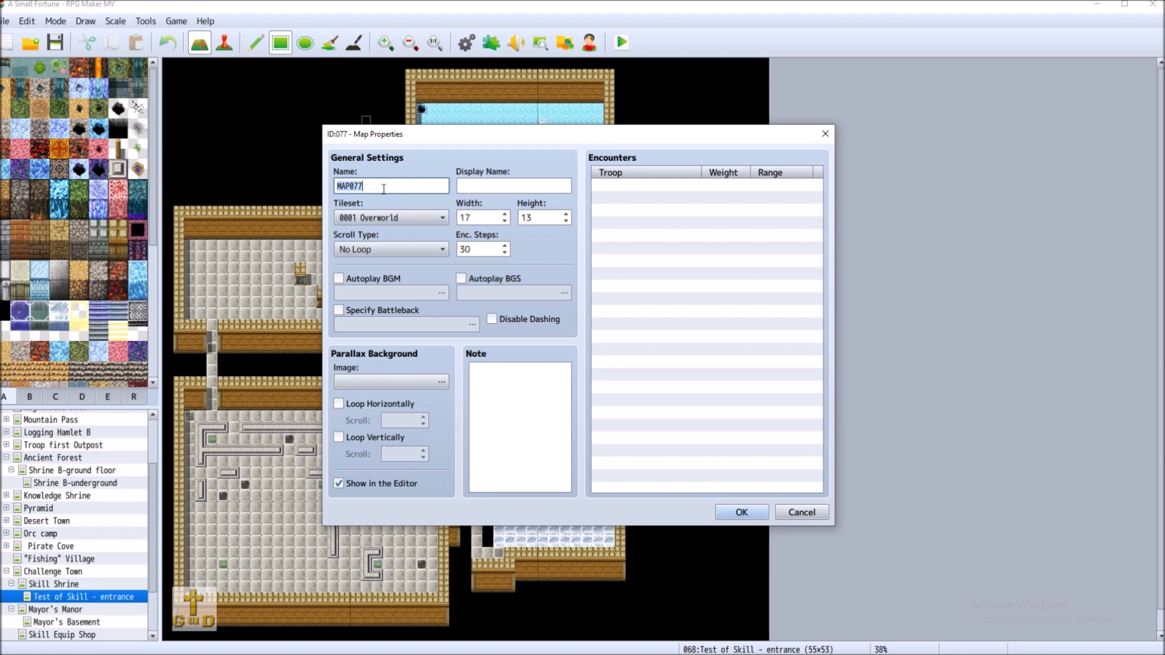
Name the new map "Test of Skill - room 2" and create it
text(Test of Skill - rom2)
key(BackSpace)
key(BackSpace)
click(740, 513)
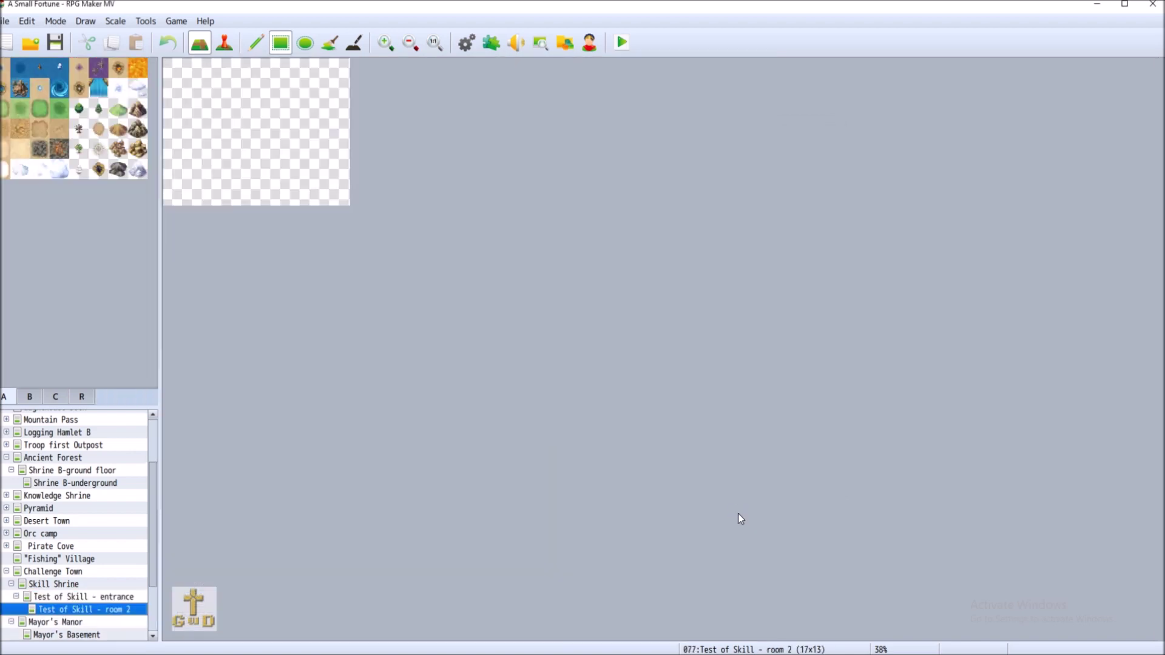
Create another map under Test of Skill - entrance, named "Test of Skill -room 3"
click(111, 597)
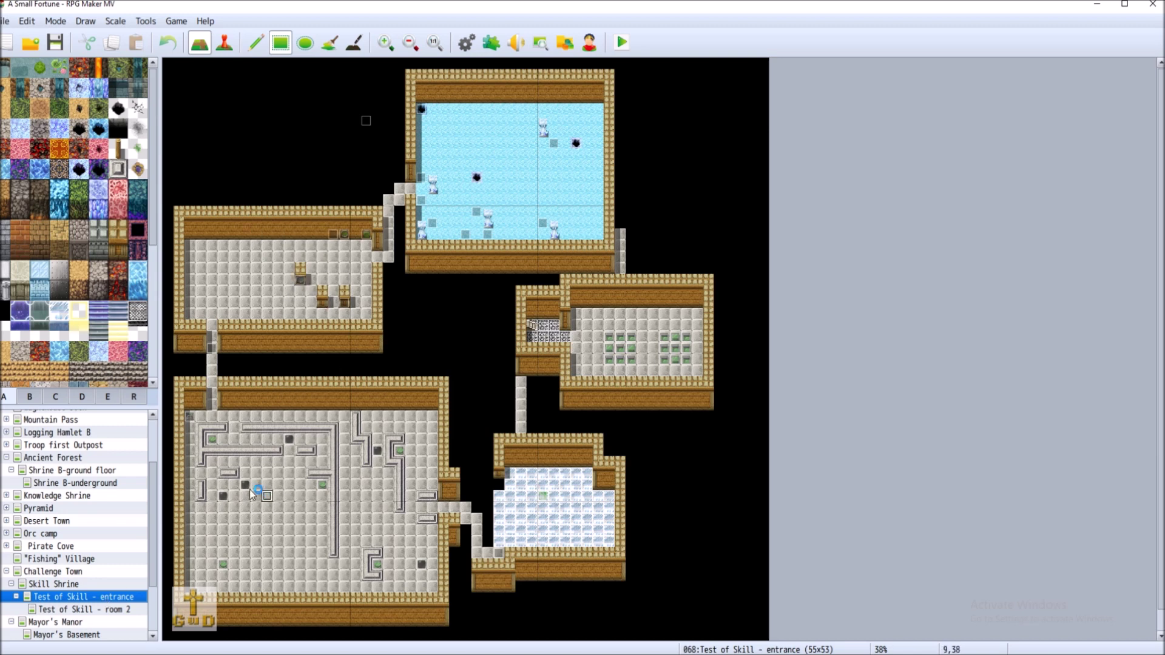
right_click(92, 598)
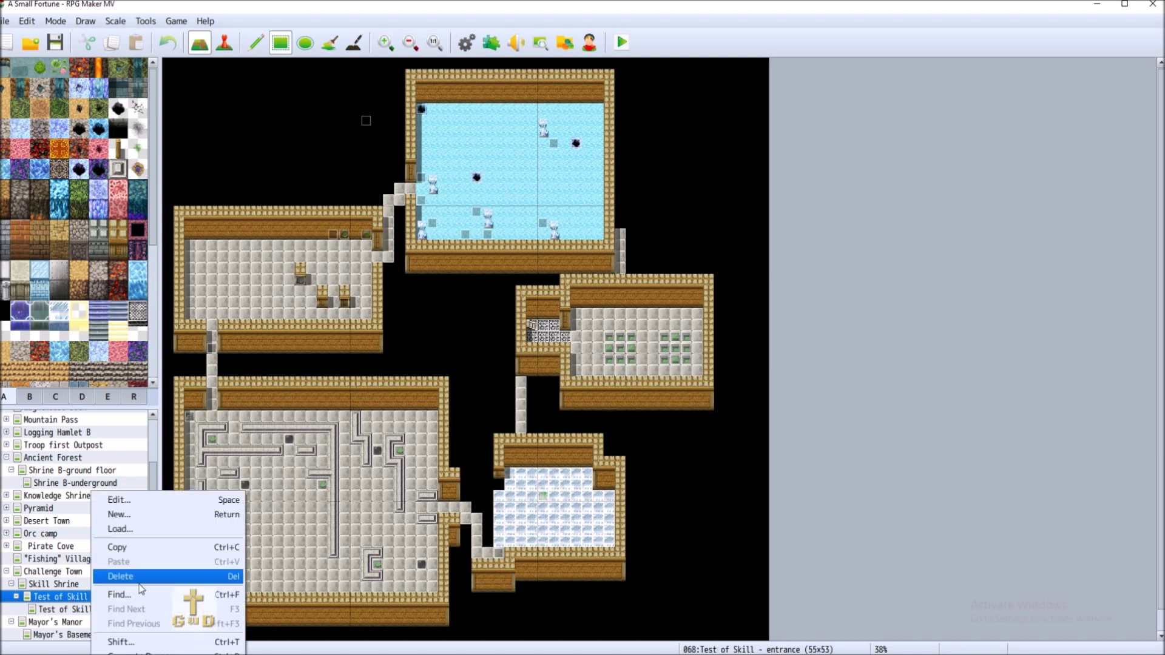
click(135, 518)
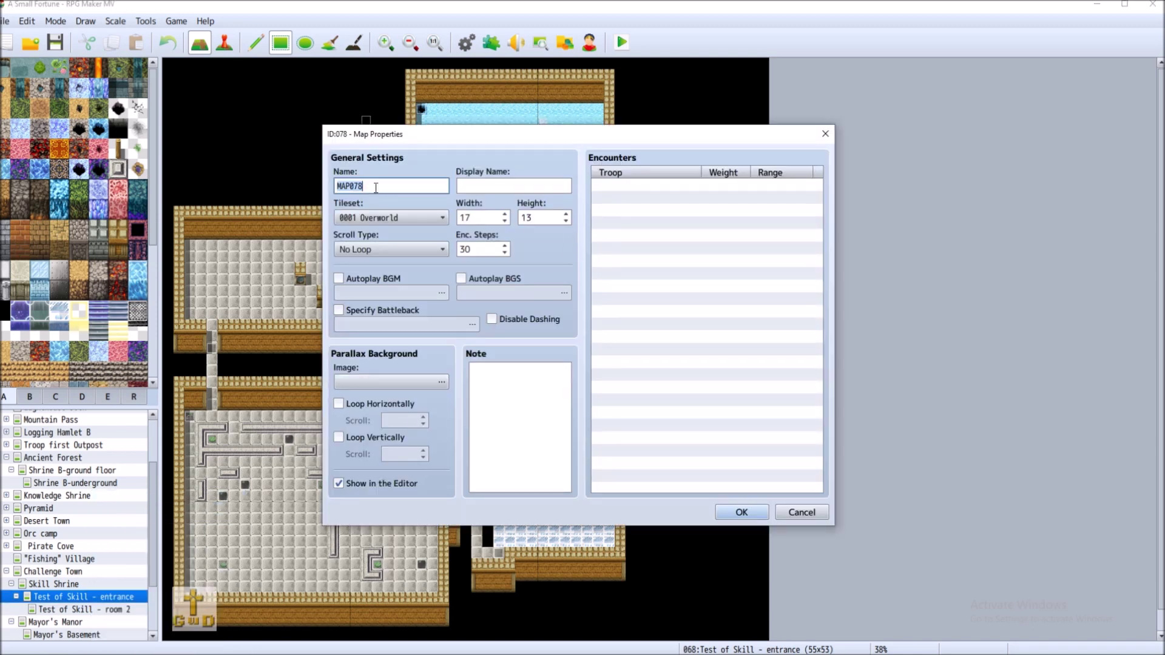
text(Test of Skill -ro)
key(BackSpace)
key(BackSpace)
text(om 3)
click(741, 512)
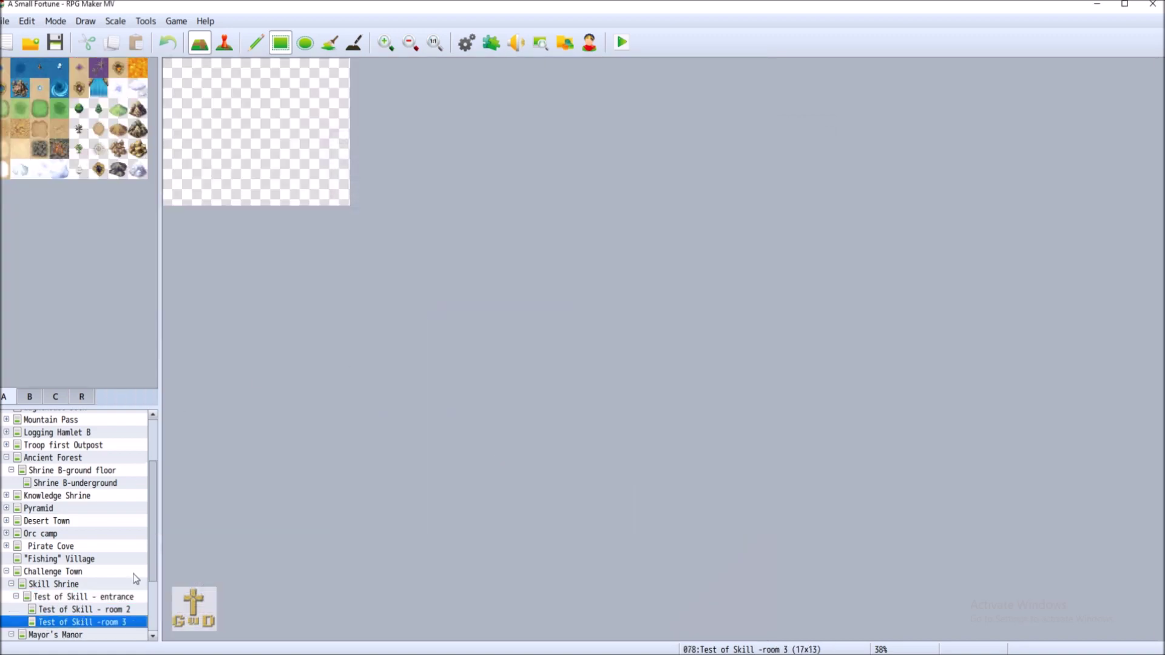
Set the size of the Test of Skill - room 2 map to 30 wide by 30 high
click(82, 596)
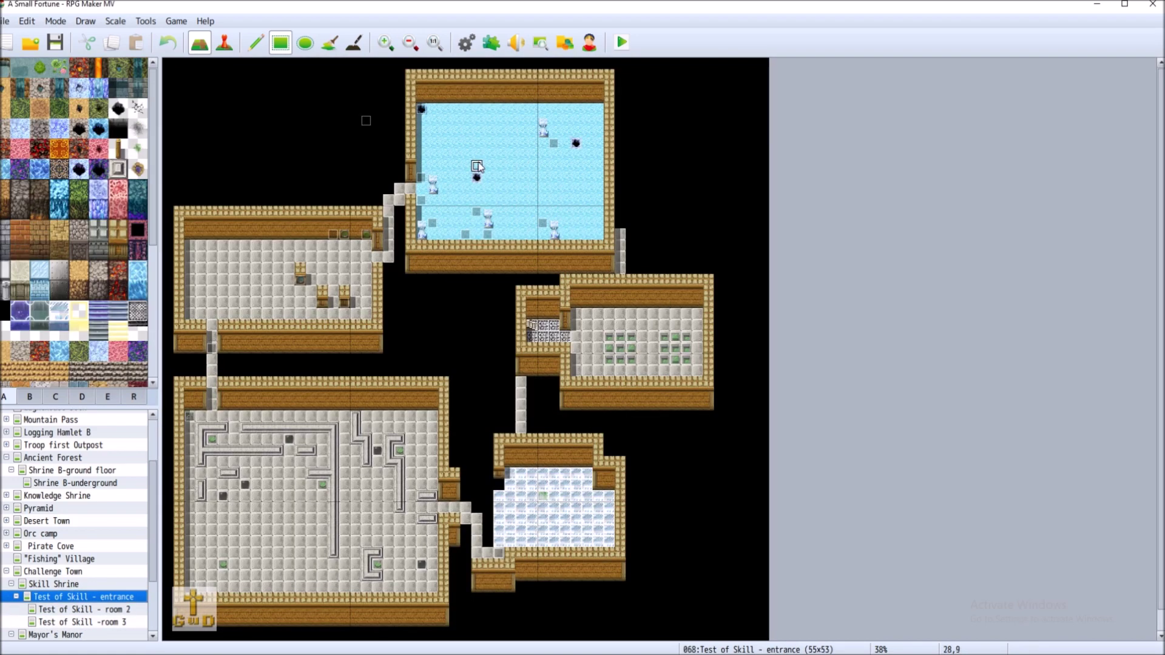
click(111, 611)
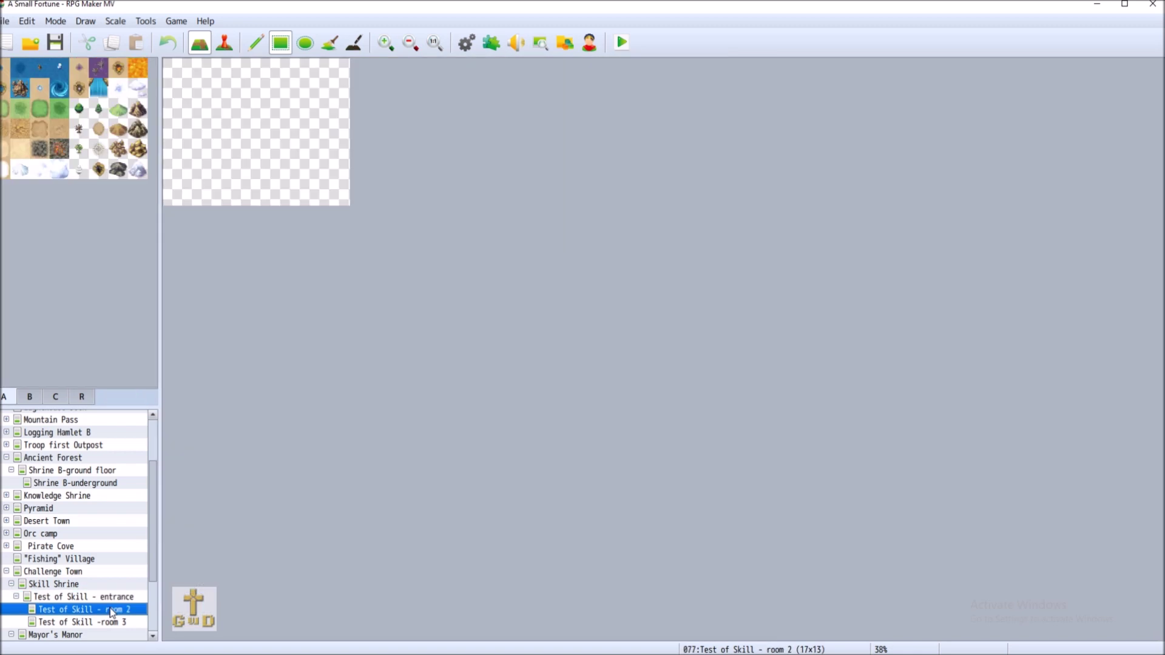
right_click(111, 610)
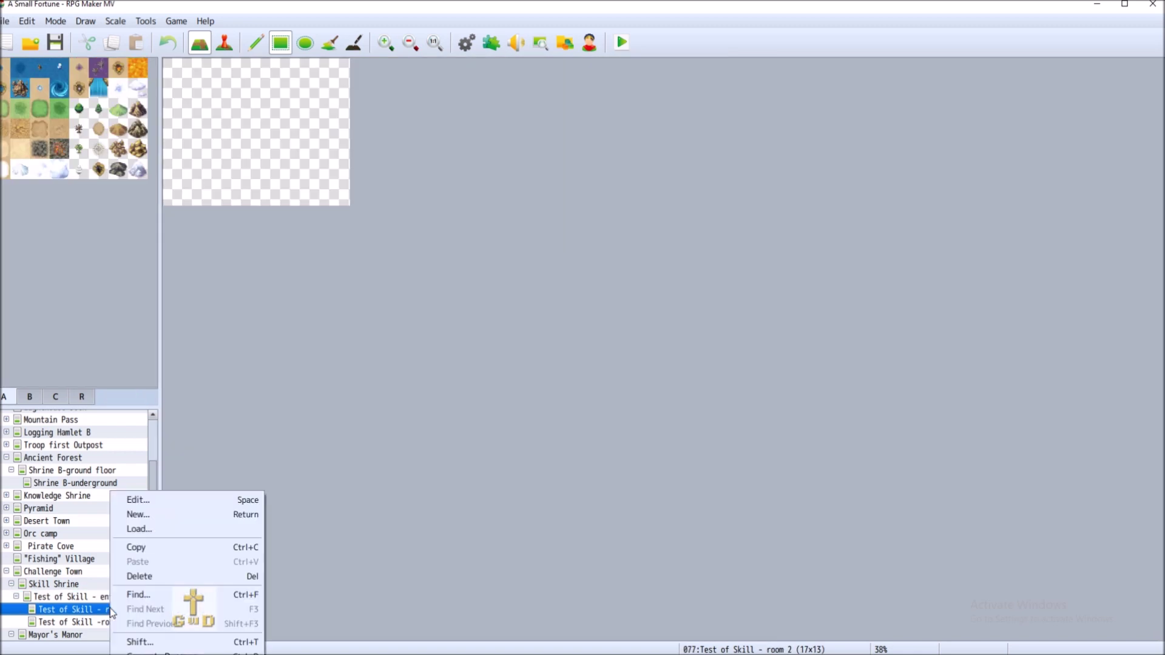
click(163, 502)
double_click(480, 218)
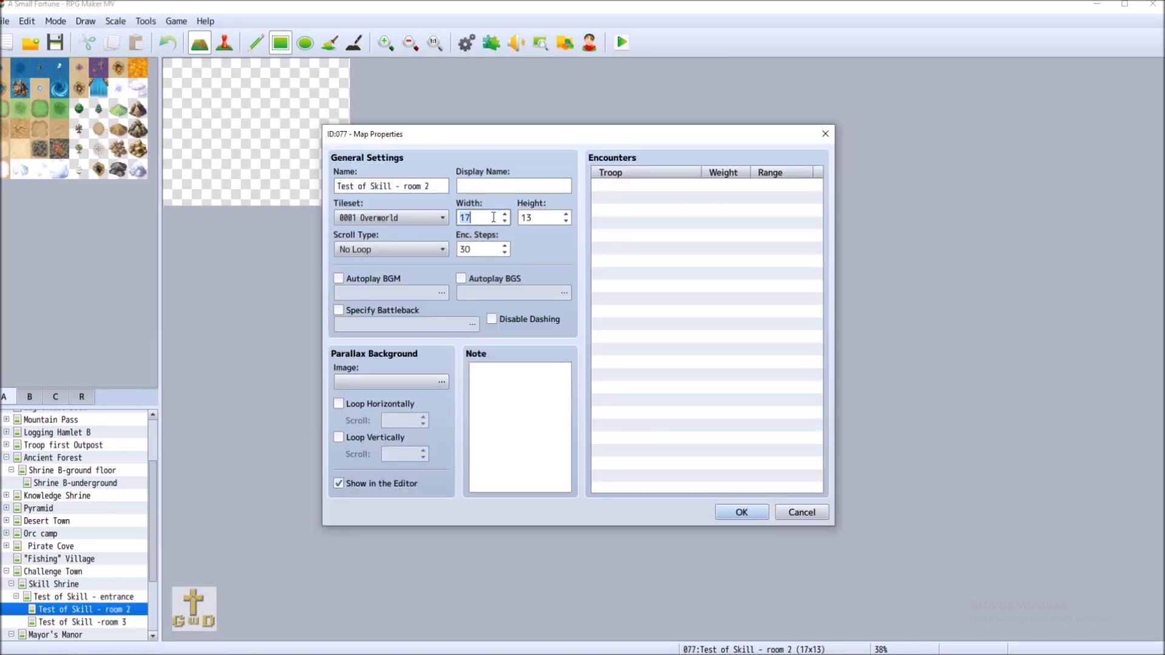
text(30)
double_click(542, 217)
text(30)
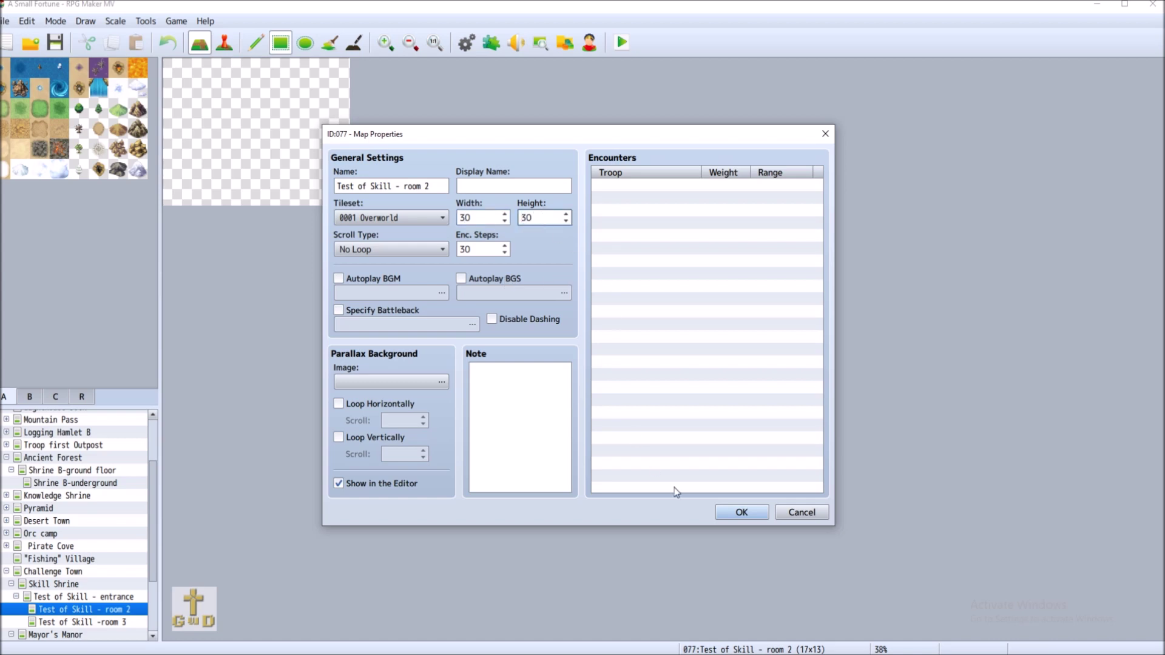
click(737, 511)
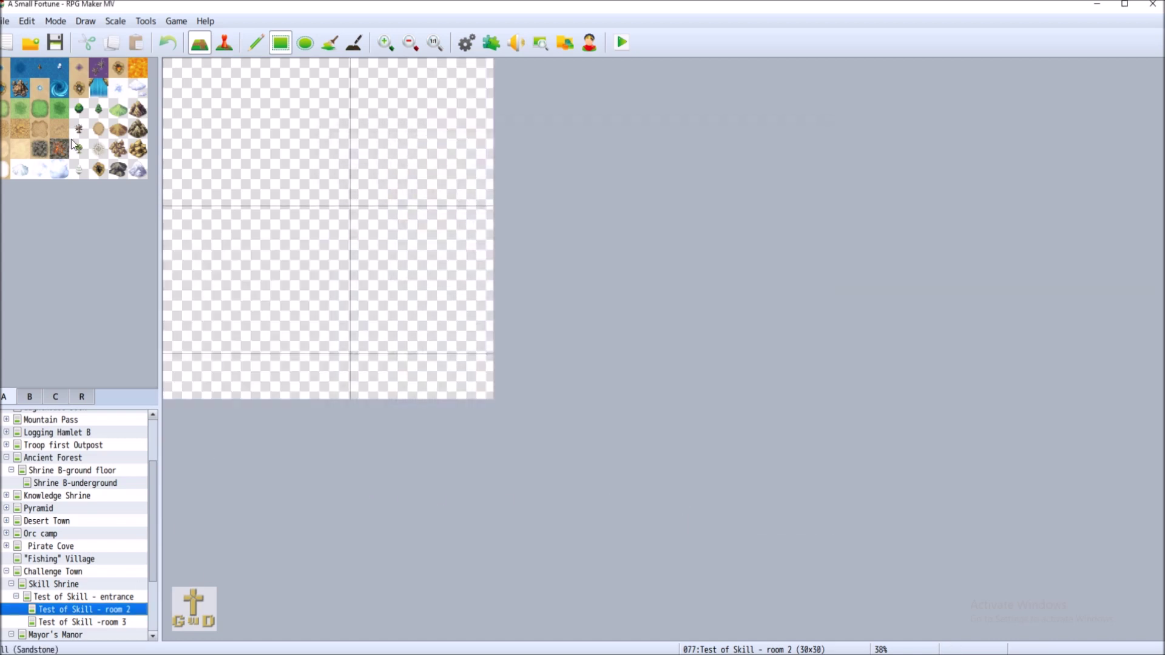
Change room 2's tileset to 0004 Dungeon and fill the whole map with the black tile
right_click(110, 609)
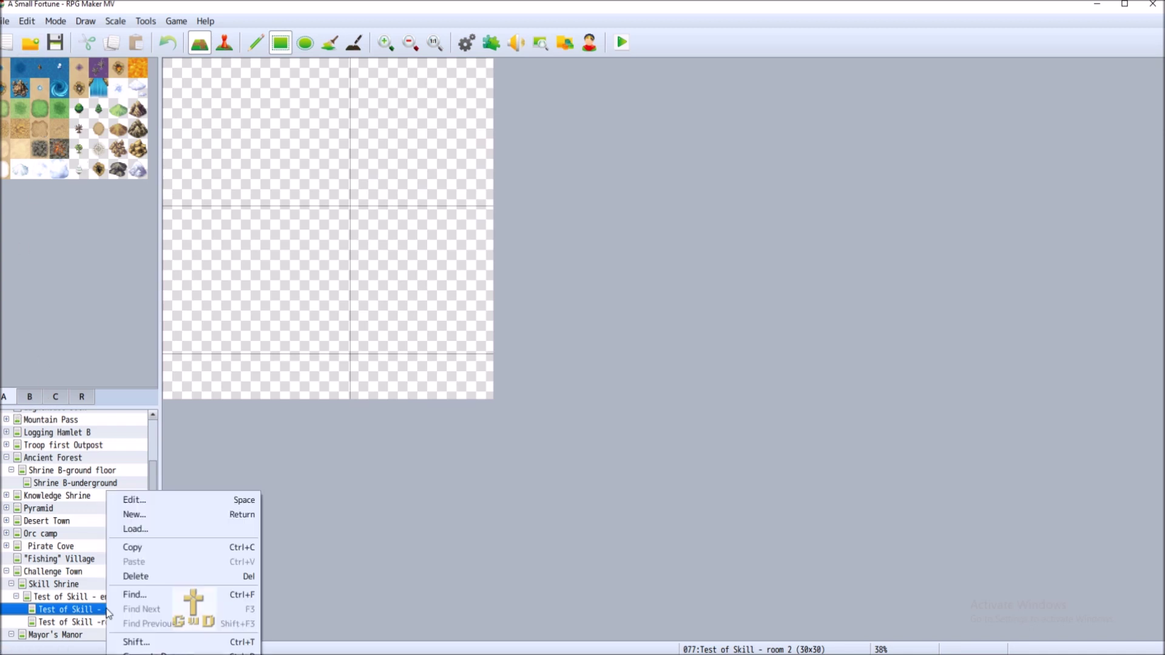
click(155, 504)
click(418, 217)
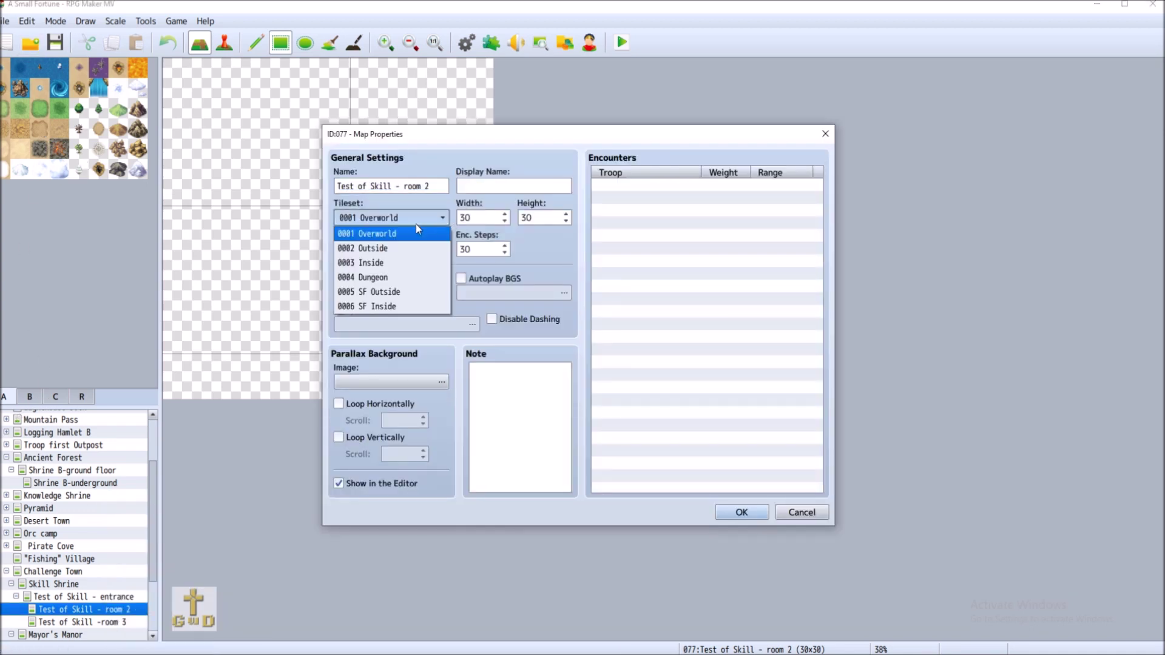
click(382, 278)
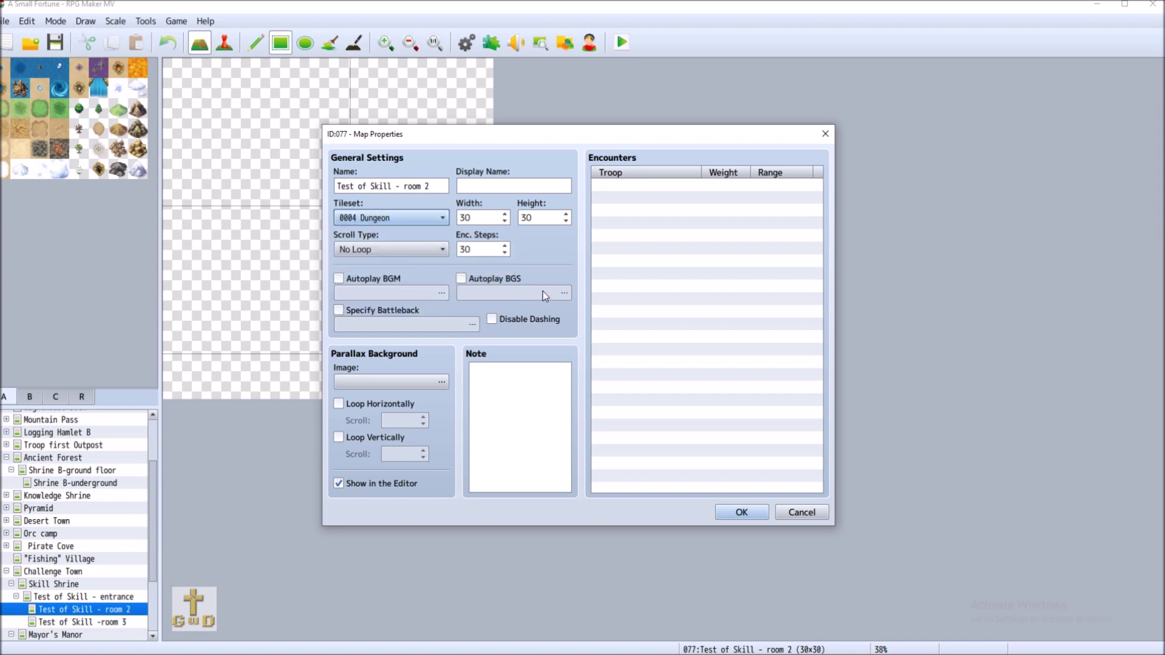
click(742, 512)
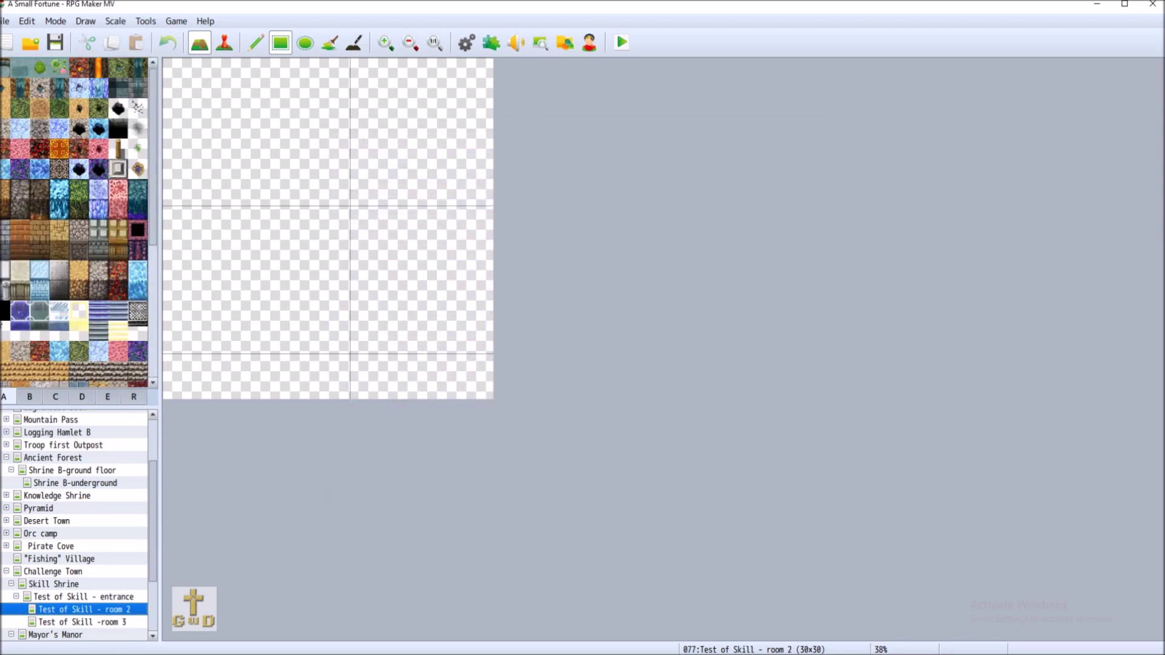
drag(173, 67, 485, 400)
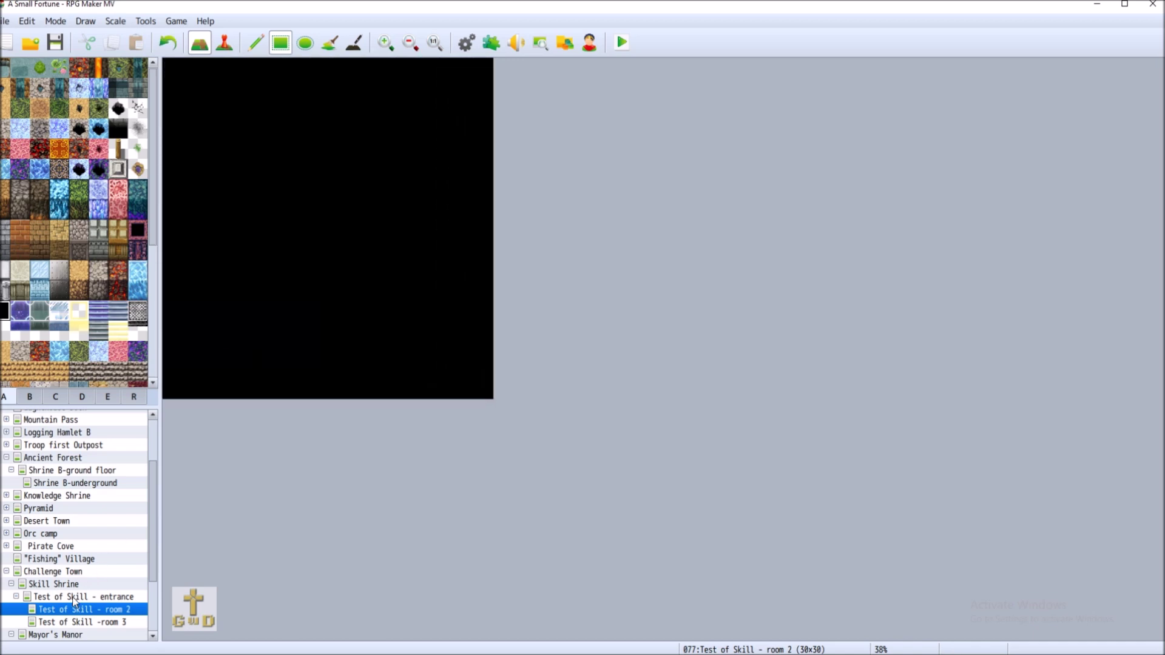
Copy the walled ice-floor room from the entrance map into room 2, with its upper-left corner at tile 3,3
click(72, 597)
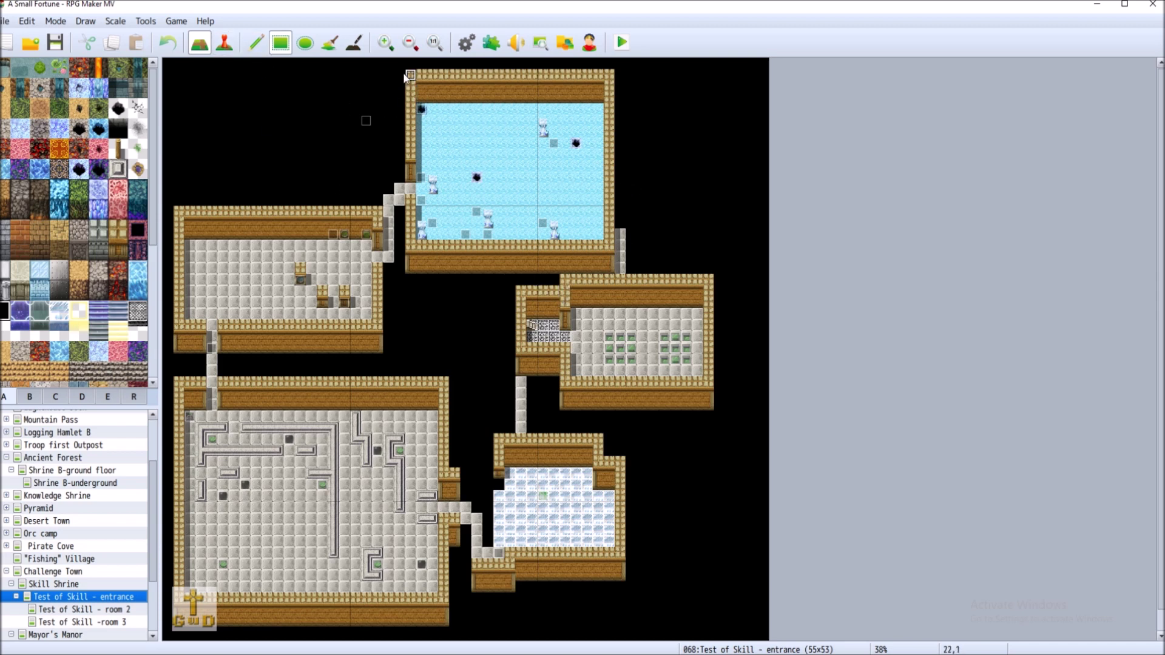
right_drag(407, 73, 612, 268)
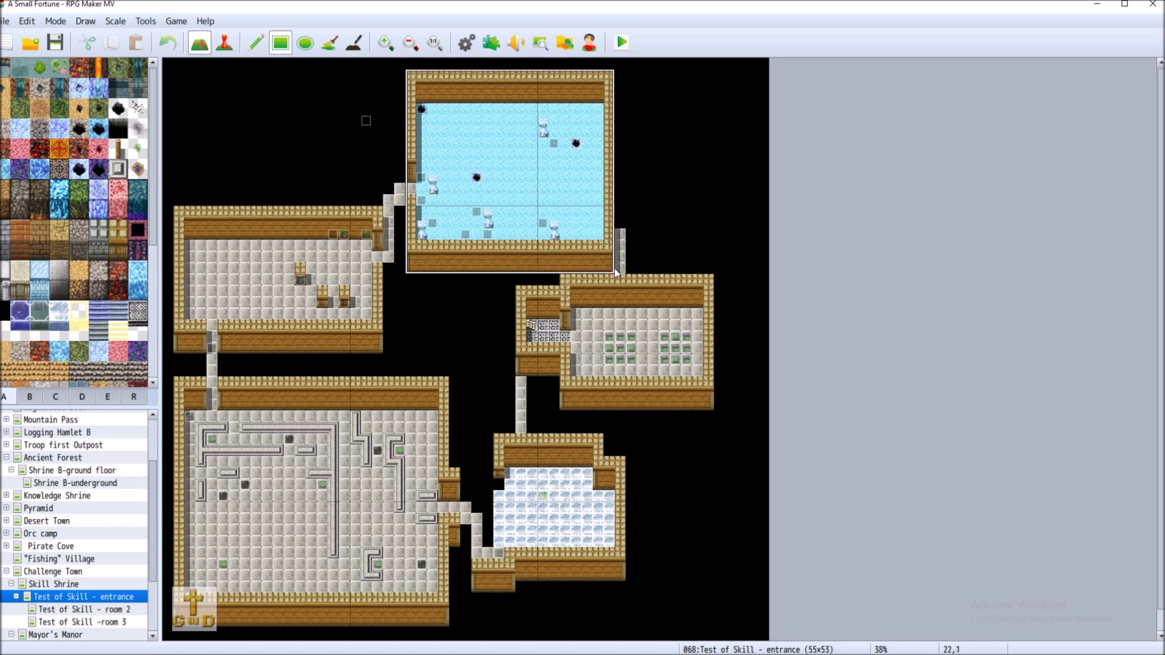
right_click(614, 268)
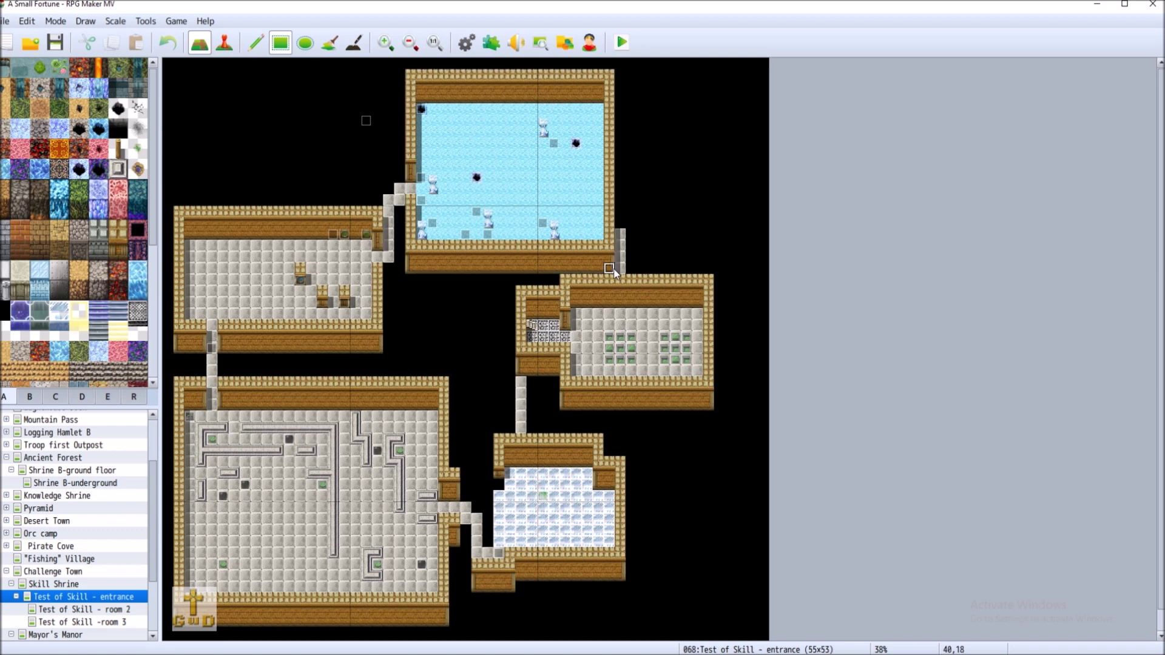
right_drag(614, 270, 409, 80)
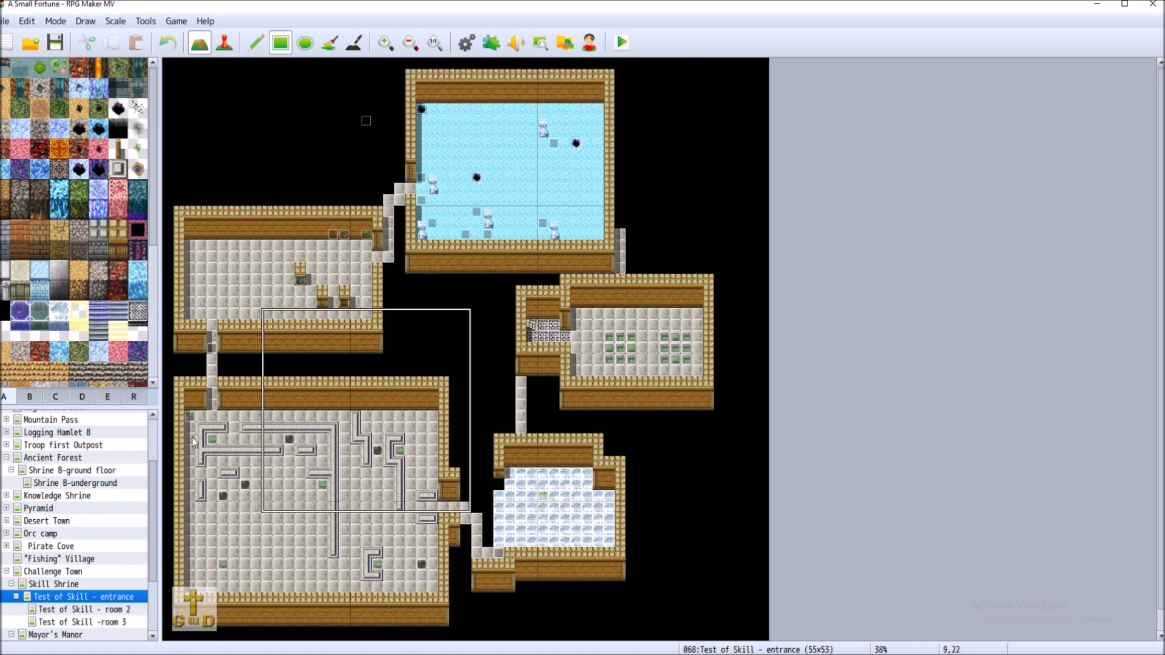
click(72, 609)
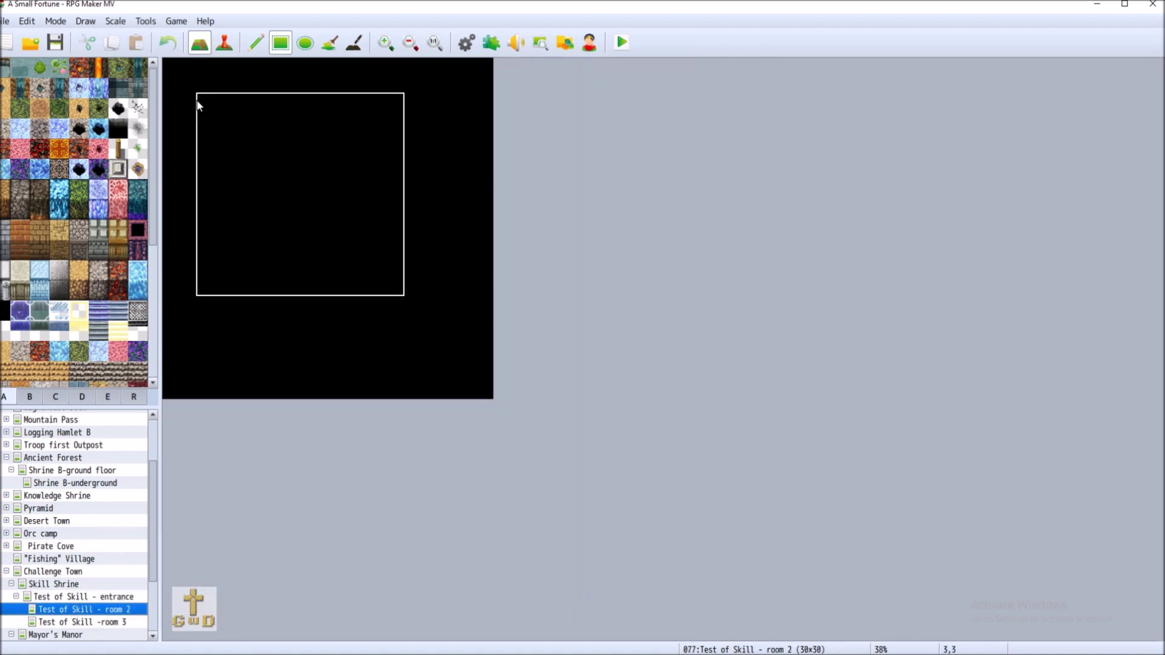
click(199, 102)
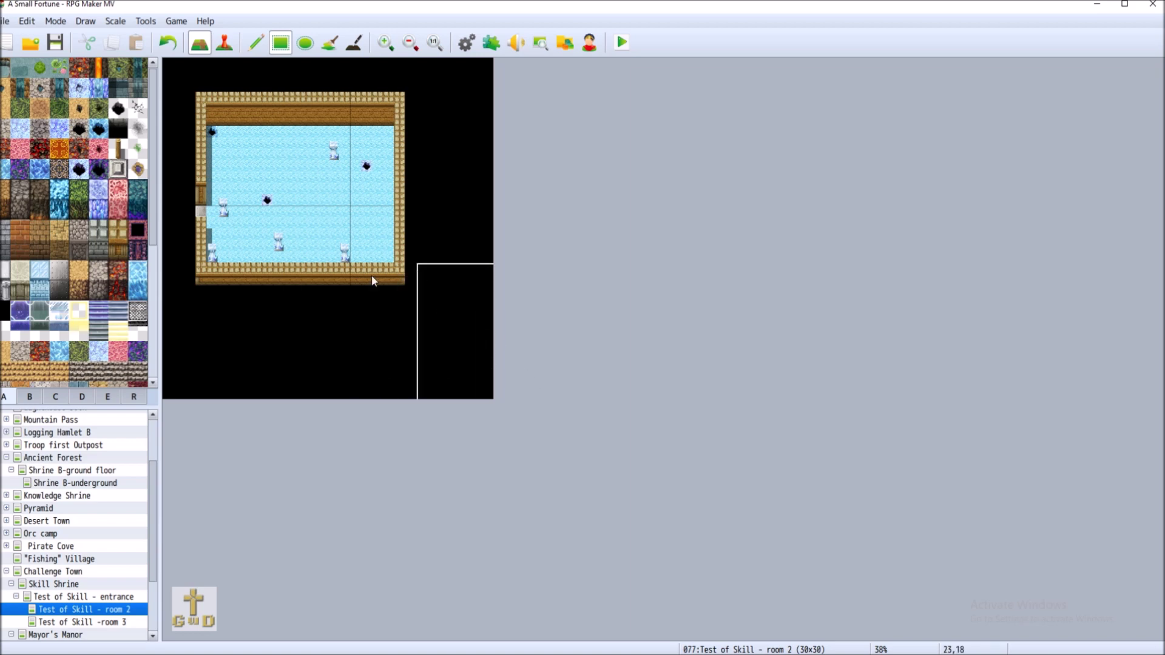
drag(199, 95, 407, 284)
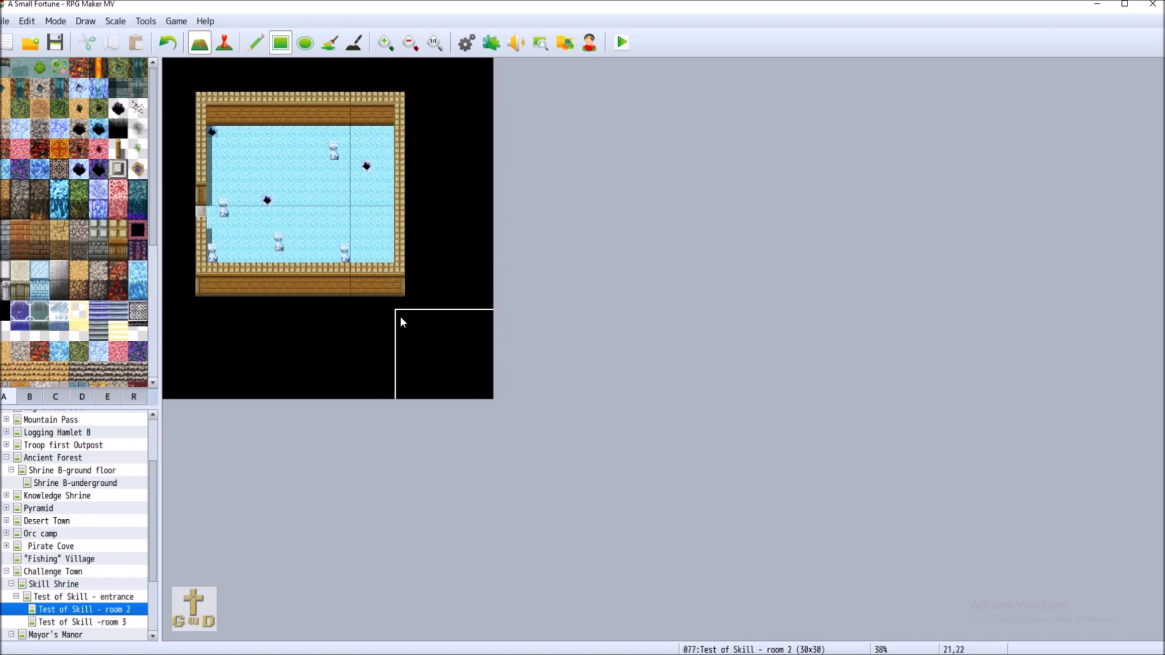
Configure the room 3 map with the 0004 Dungeon tileset, a 30 by 30 size and the name "Test of Skill - room 3"
click(73, 622)
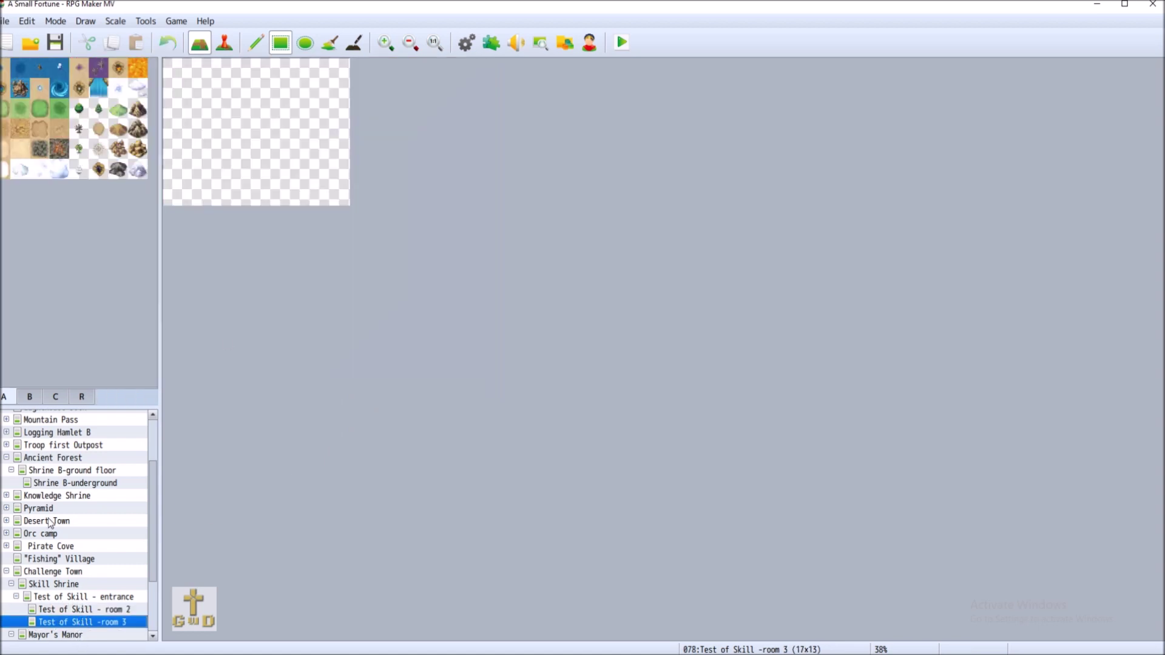
right_click(72, 625)
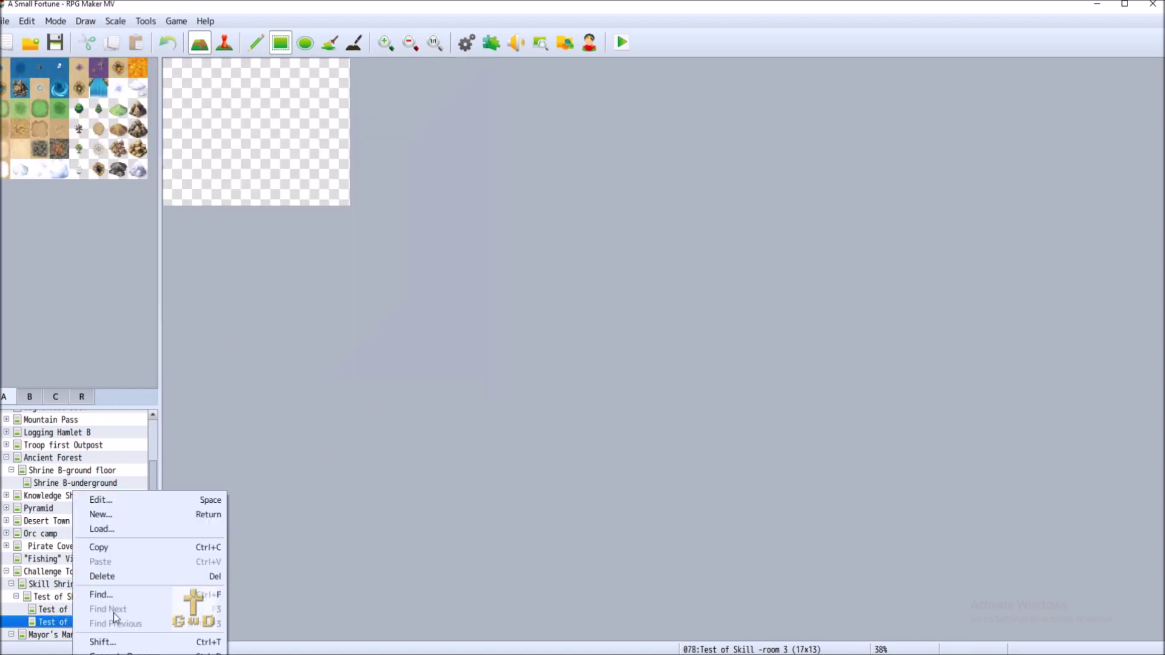
click(136, 497)
click(400, 218)
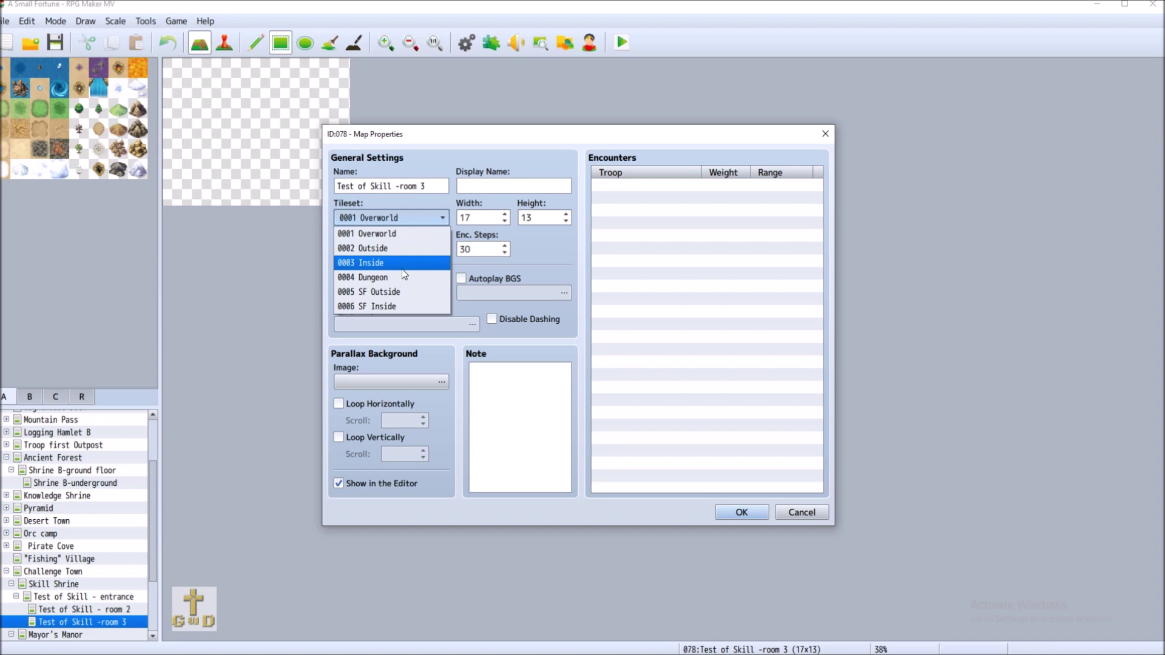
click(394, 278)
double_click(499, 217)
text(30)
double_click(539, 217)
text(3)
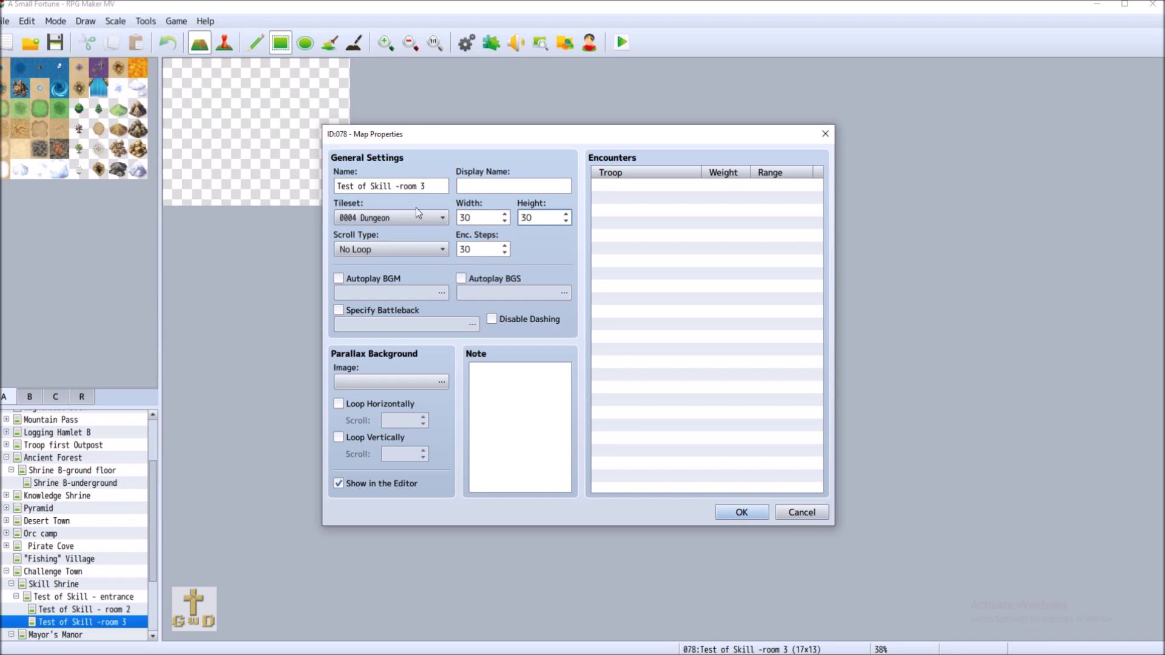
click(401, 188)
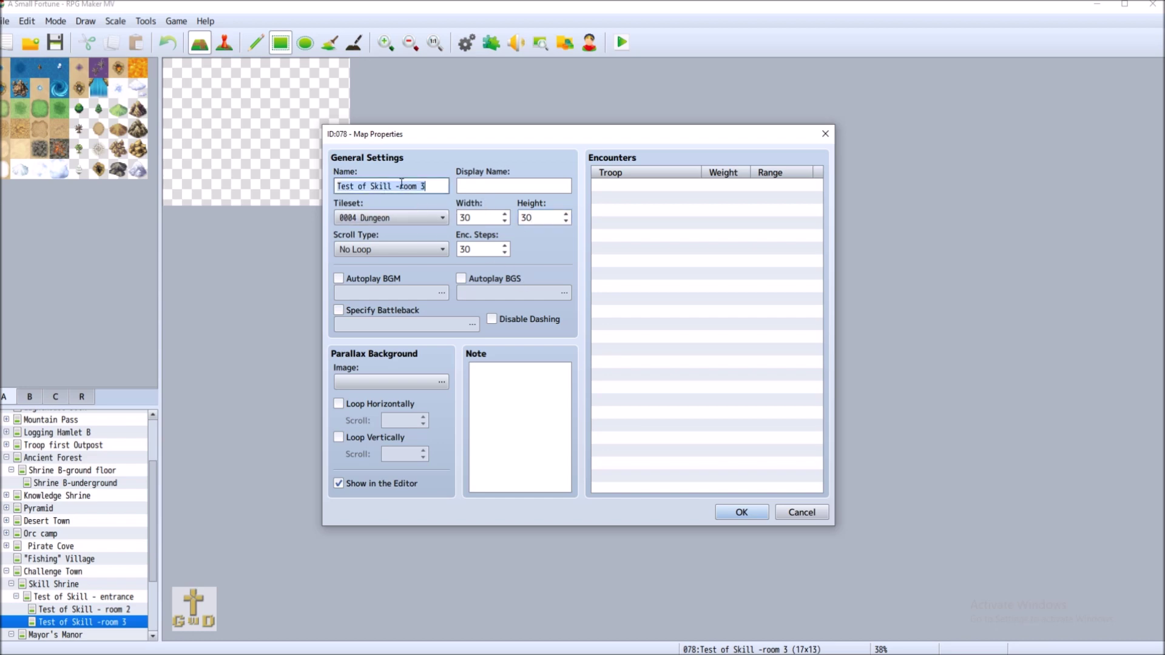
click(742, 512)
Fill room 3 with the black tile and copy the smaller grey-floored room from the entrance map's upper left into it
drag(169, 63, 493, 398)
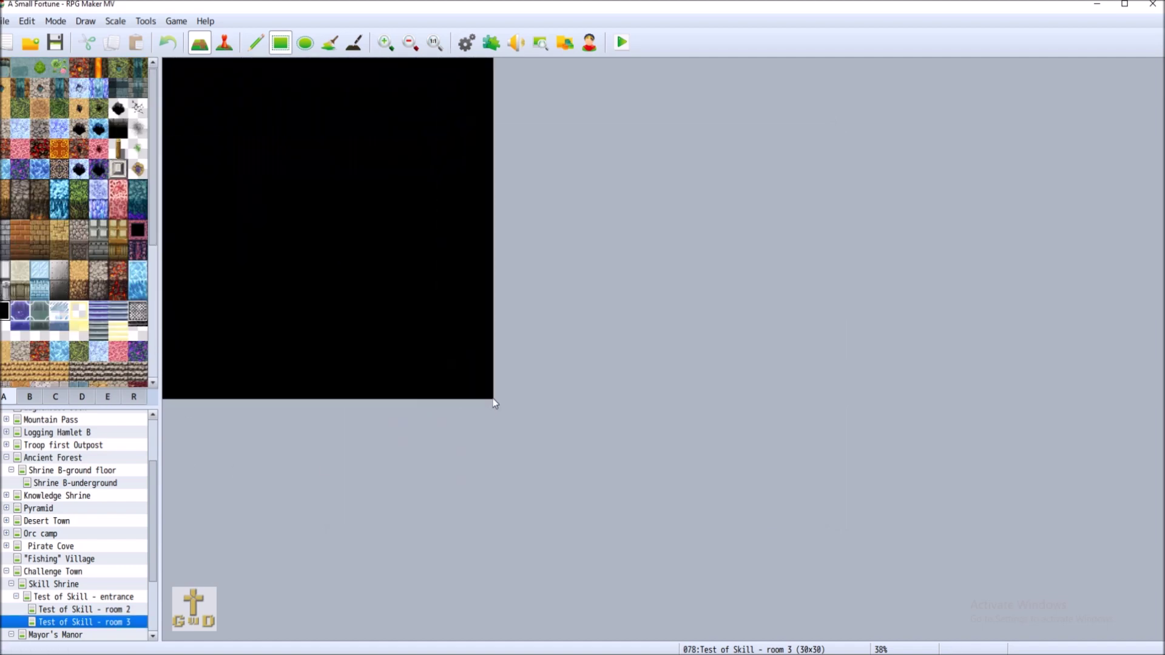
click(102, 599)
right_drag(176, 208, 384, 351)
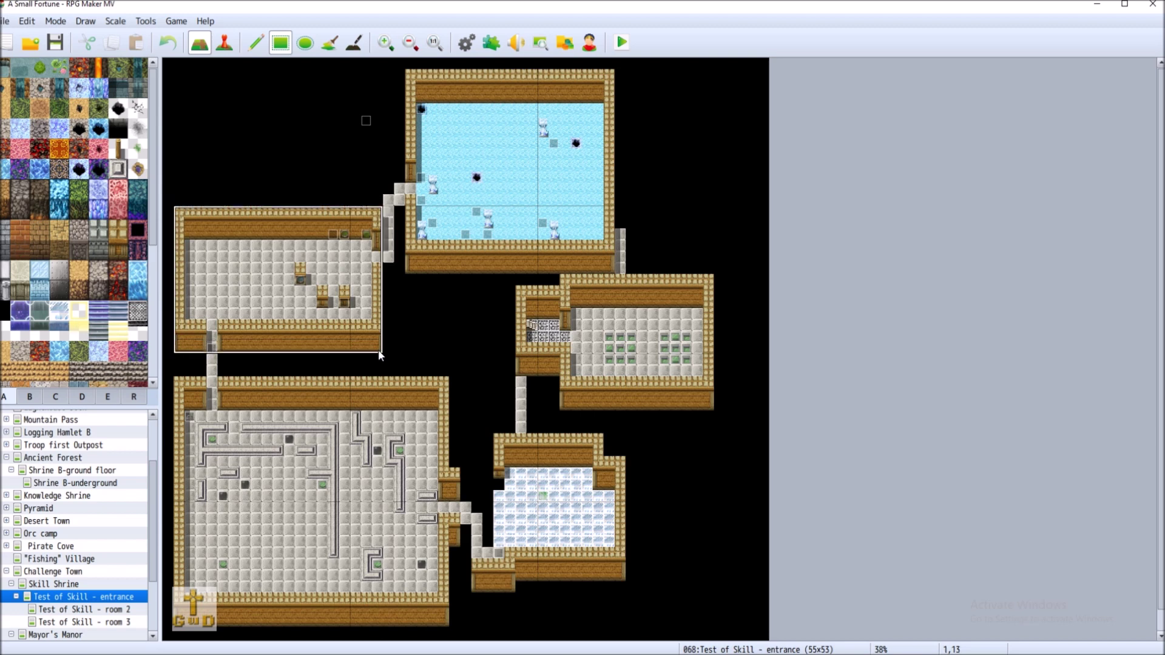
click(114, 622)
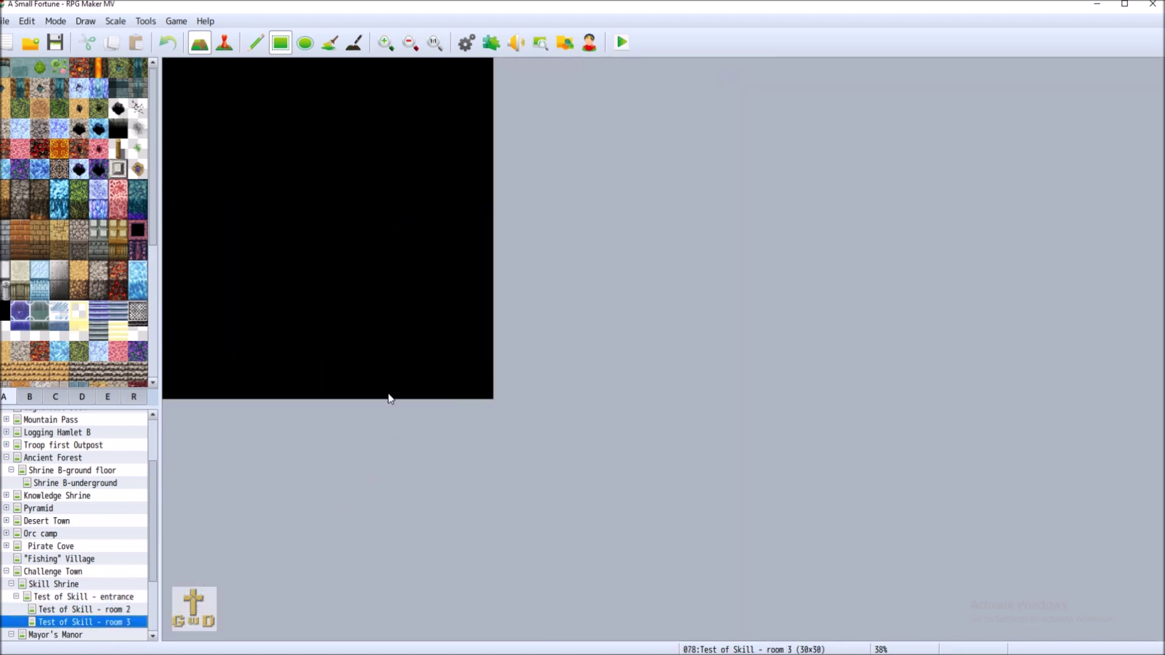
drag(415, 266, 208, 122)
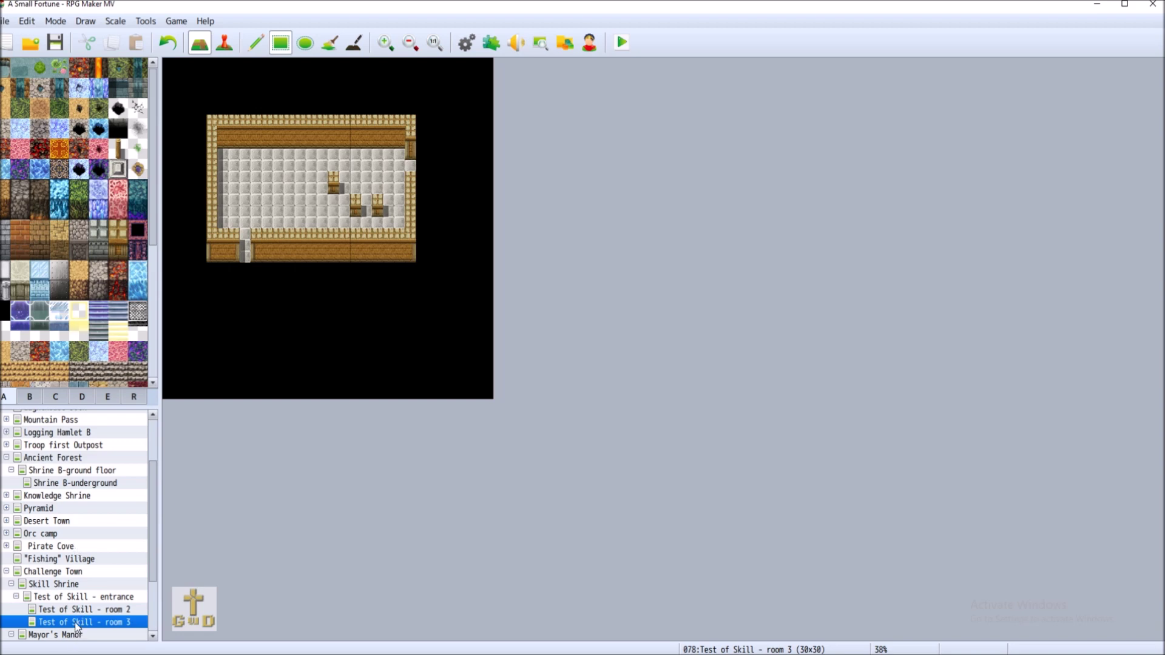
Start a new map under the entrance map, named "Test of Skill - room 4" and using the 0004 Dungeon tileset
click(93, 598)
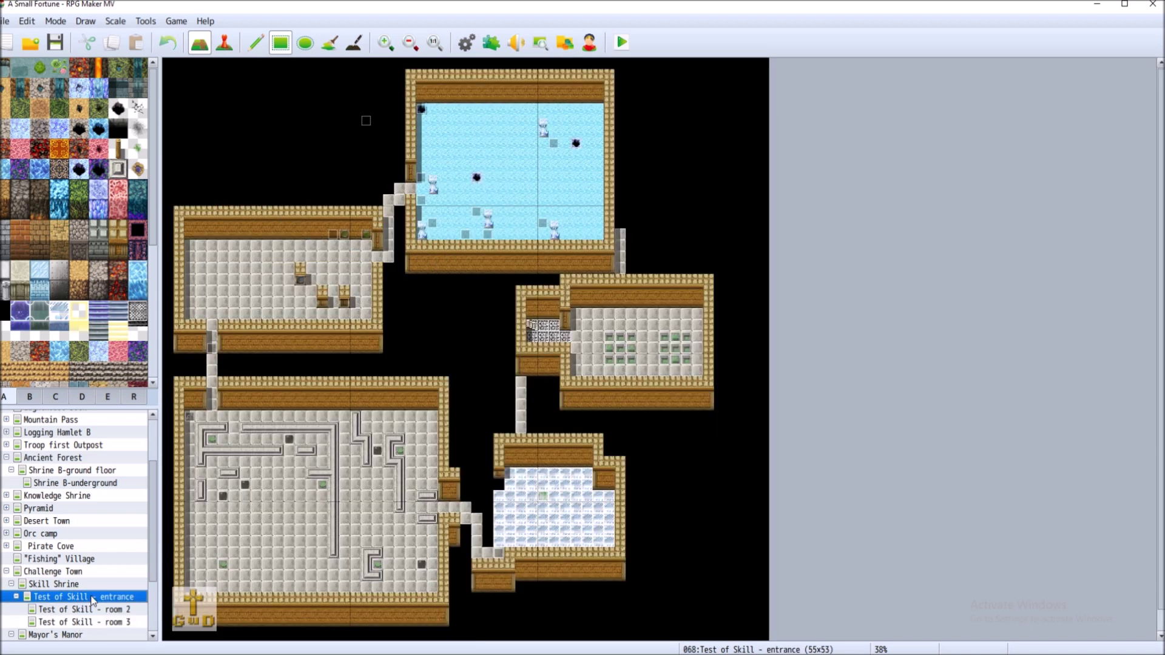
right_click(92, 599)
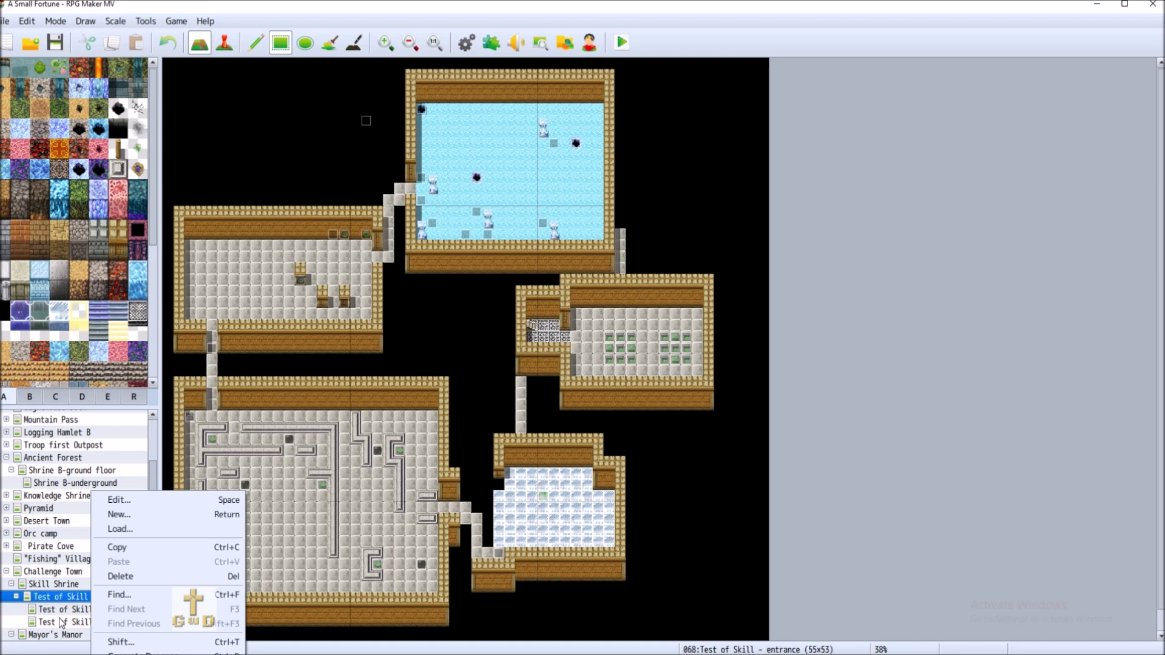
click(142, 514)
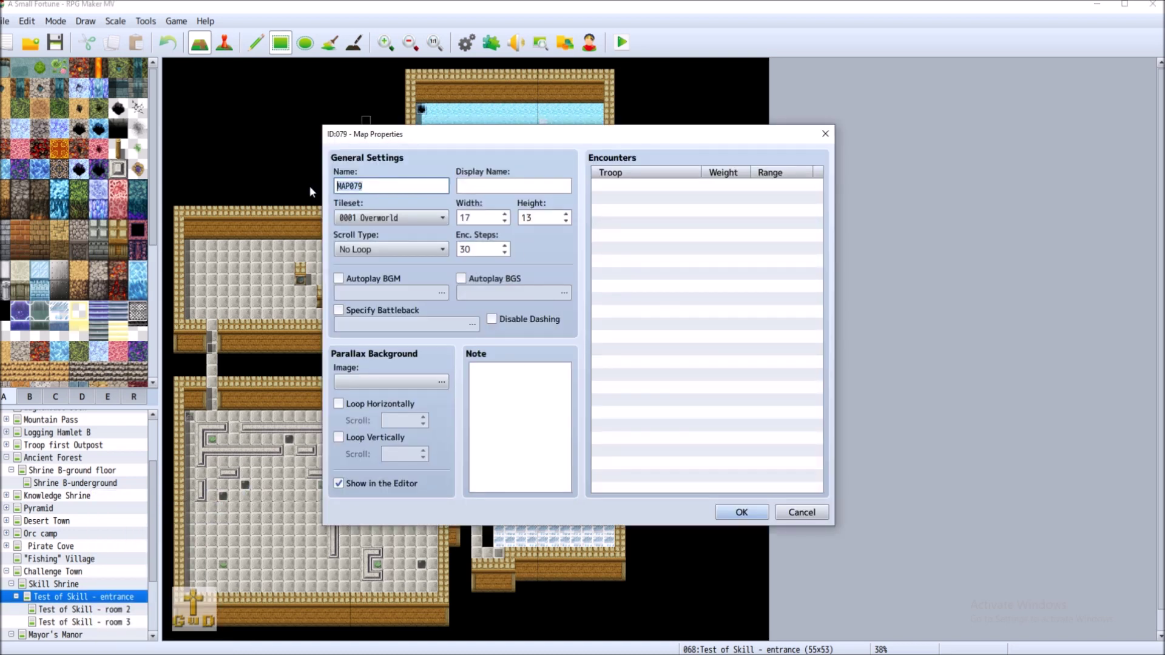
text(Test of Skill - room 4)
click(410, 217)
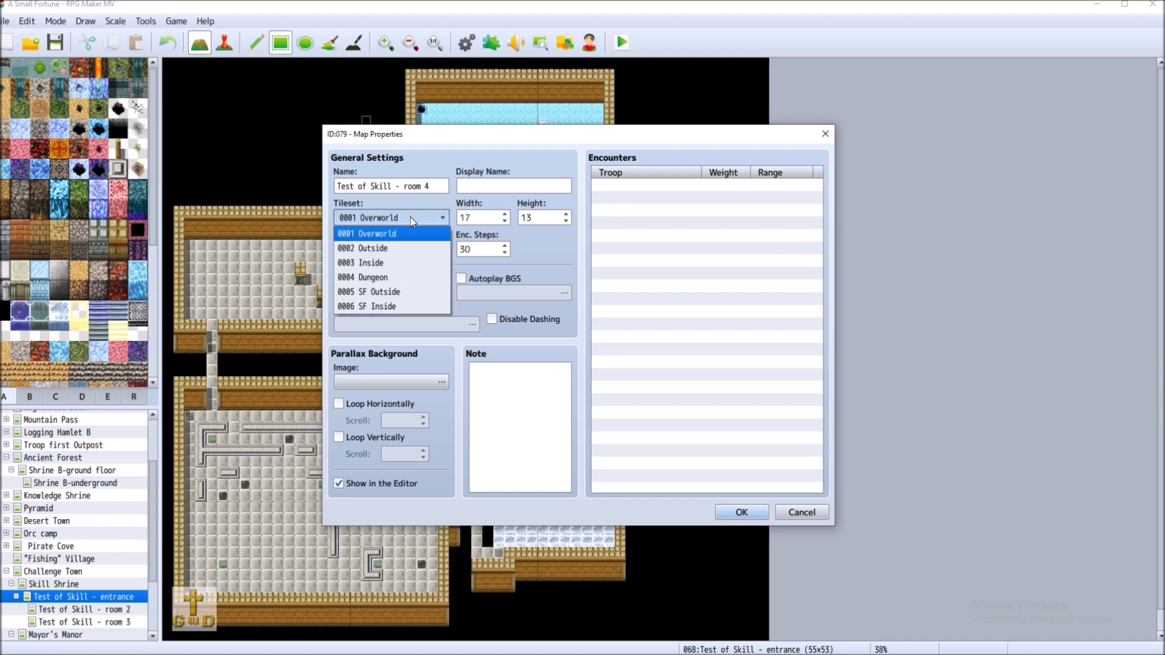
click(431, 263)
click(402, 217)
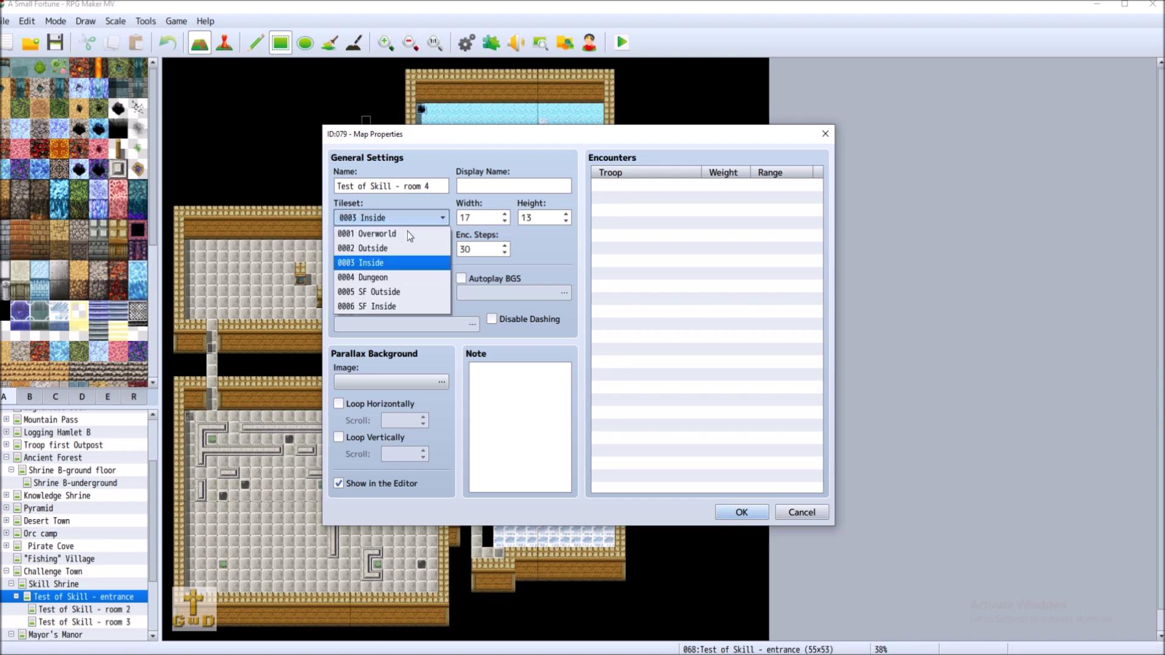
click(416, 277)
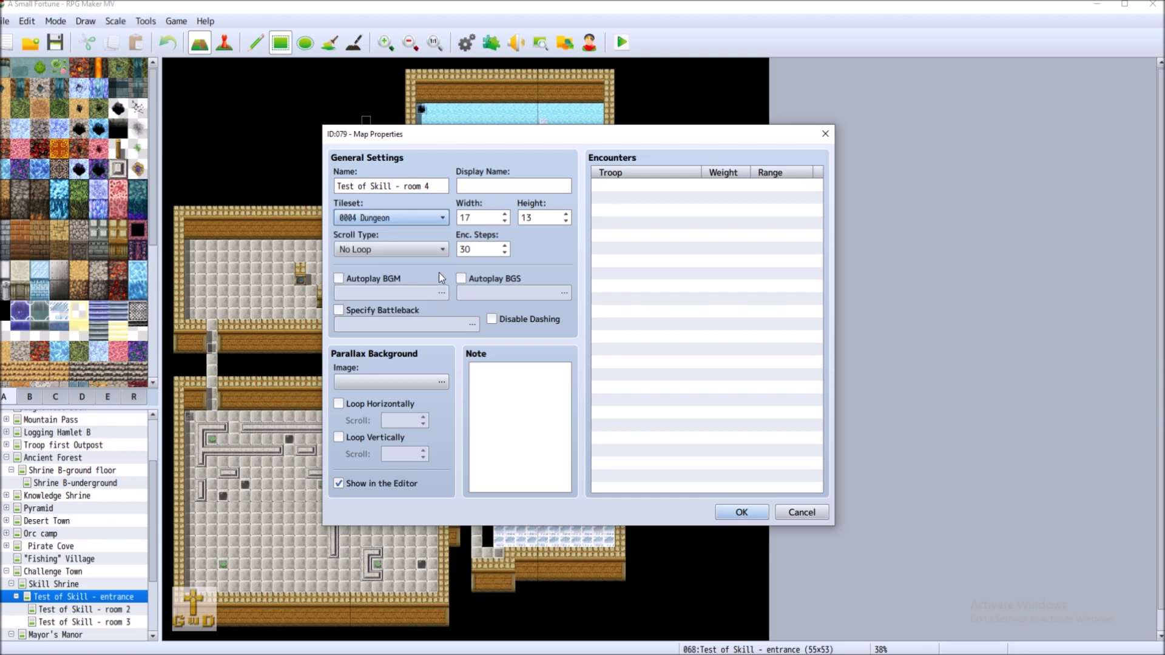
Set the room 4 map's width and height to 30 and create it
double_click(474, 218)
text(30)
double_click(540, 217)
text(30)
click(741, 513)
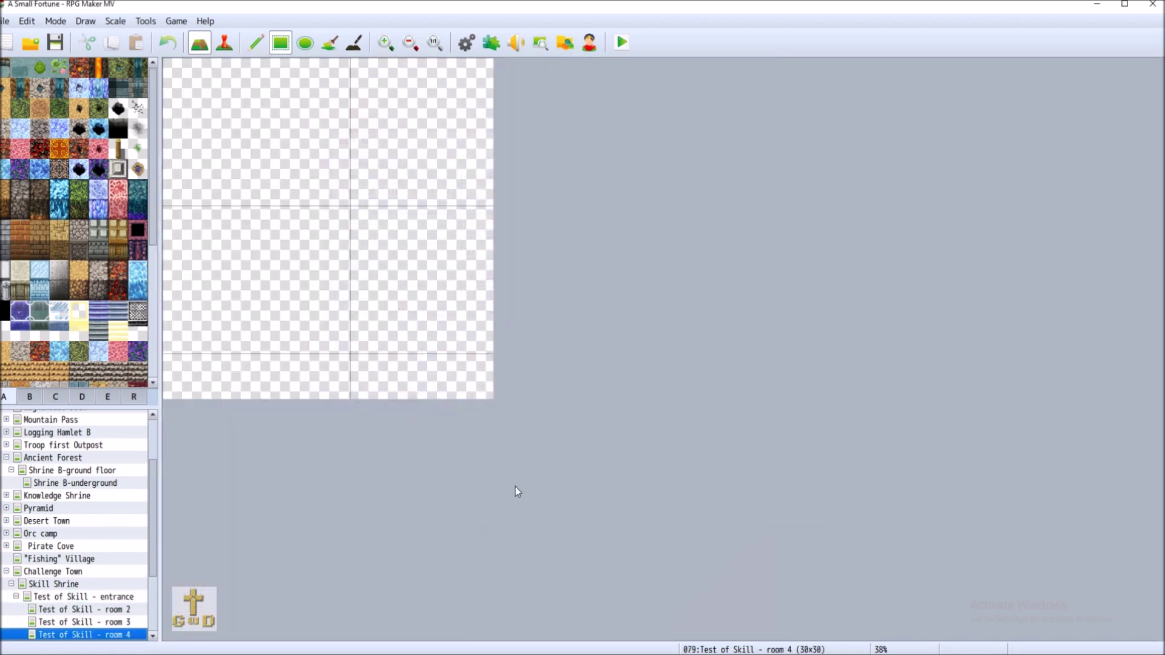
Fill room 4 with the black tile and copy the large grey-floored maze room from the entrance map into it
drag(167, 67, 513, 403)
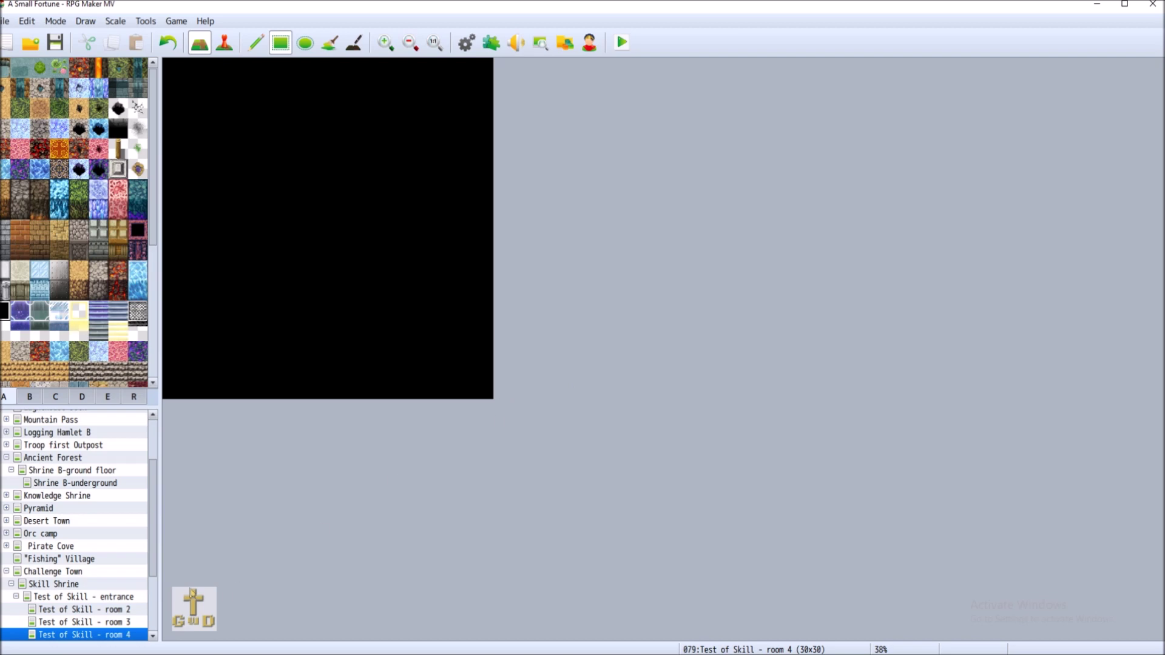
click(84, 598)
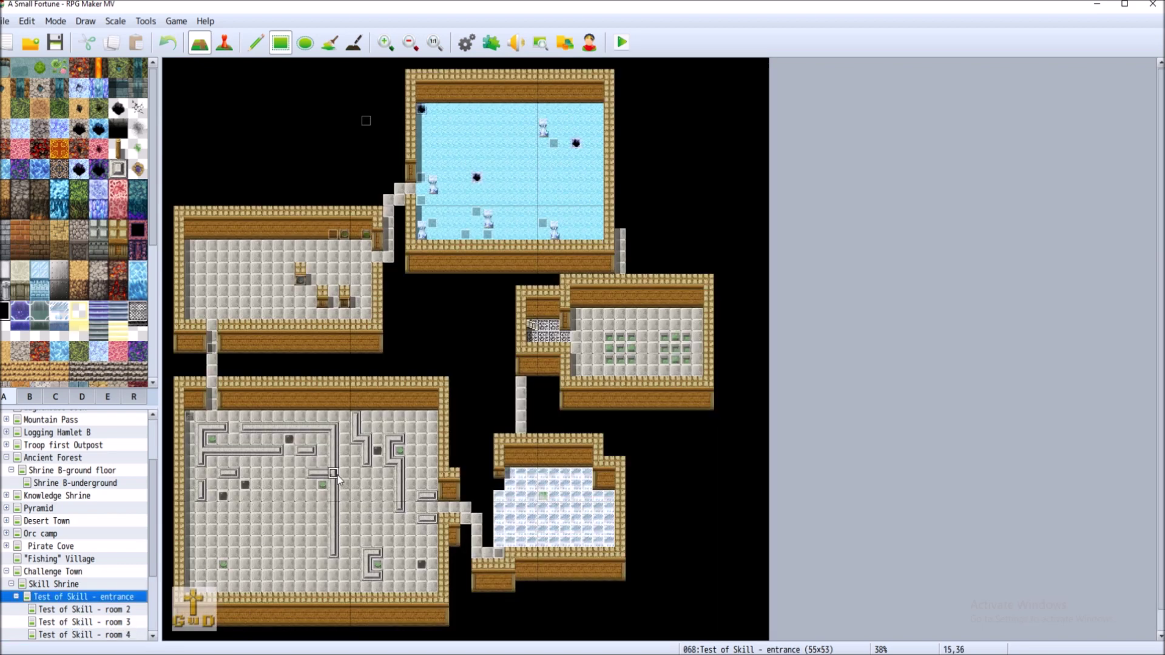
right_drag(176, 384, 446, 622)
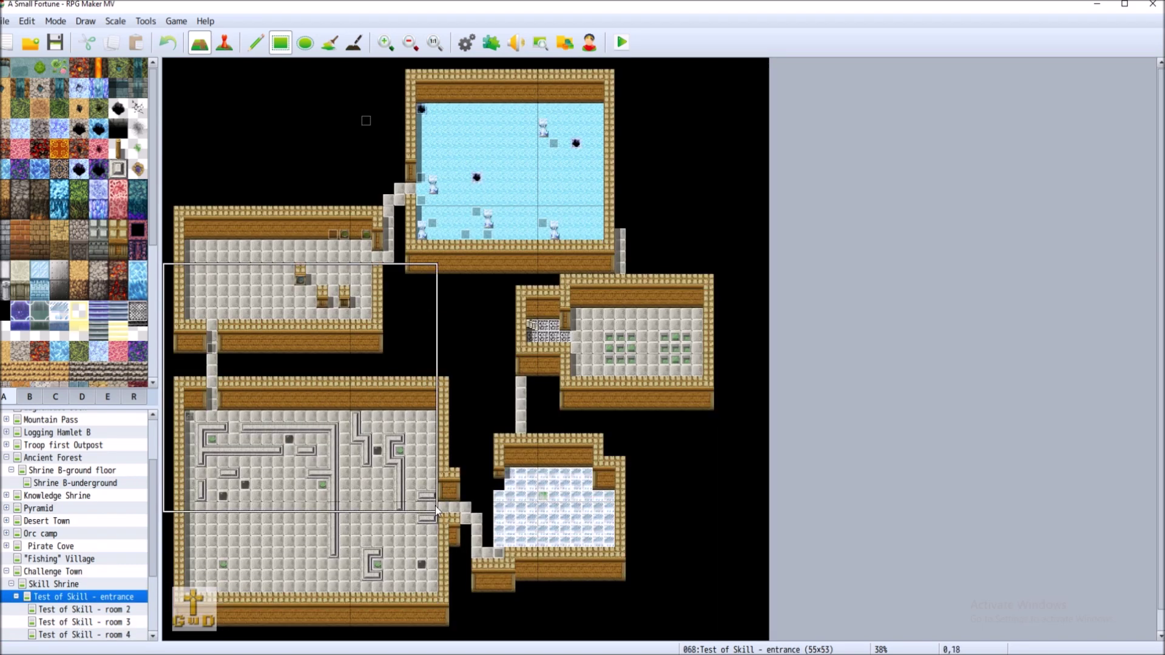
click(133, 635)
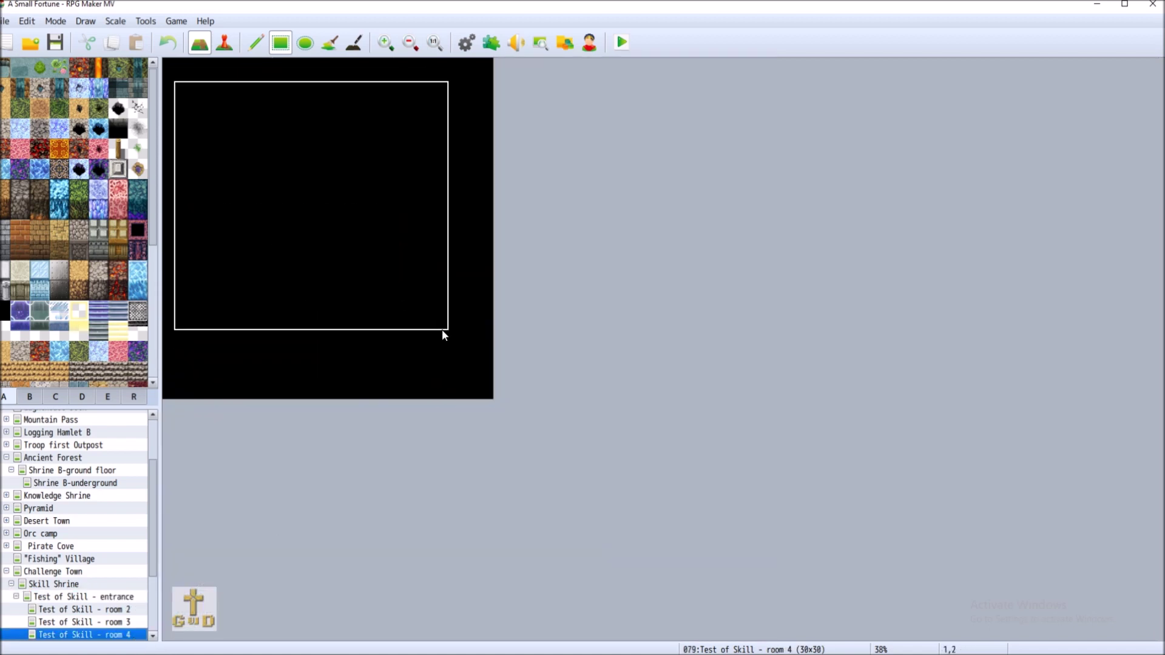
drag(448, 338, 184, 102)
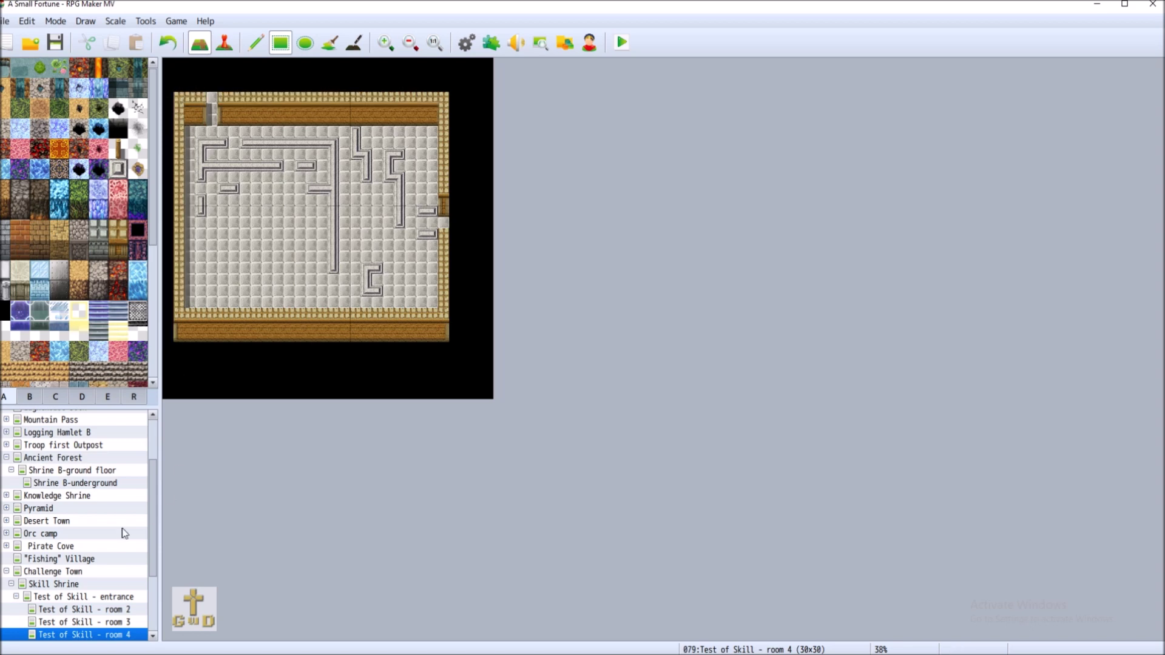
Save the project with the entrance map in event editing, and check the room 2 map
click(91, 597)
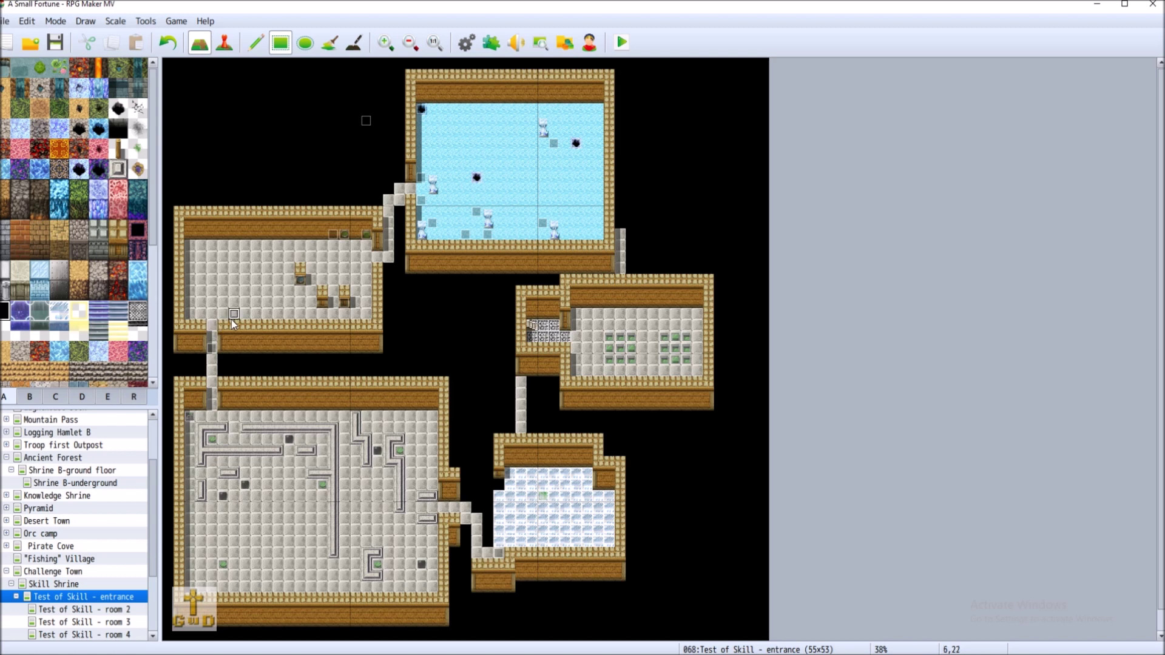
click(225, 43)
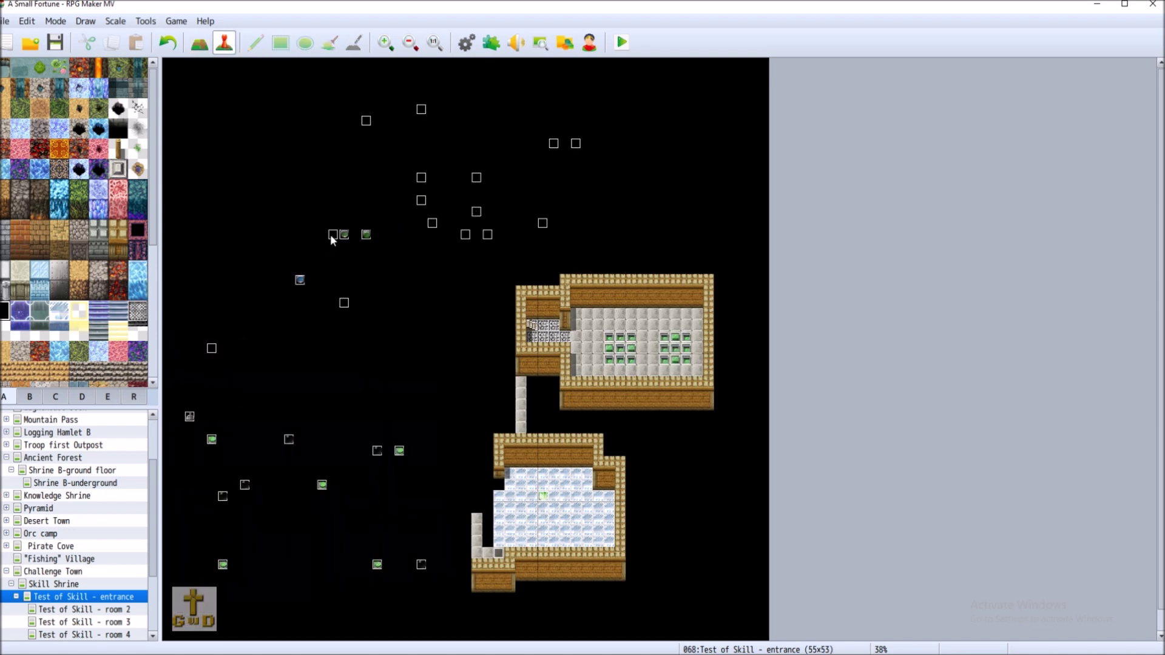
click(54, 43)
click(77, 611)
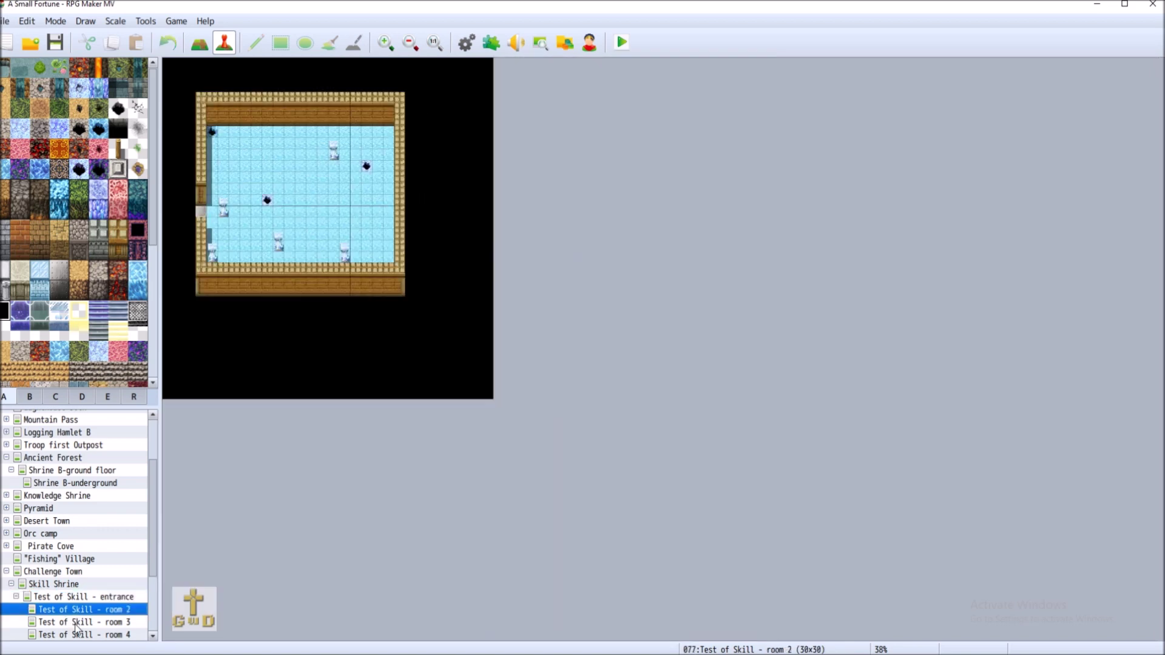
click(76, 596)
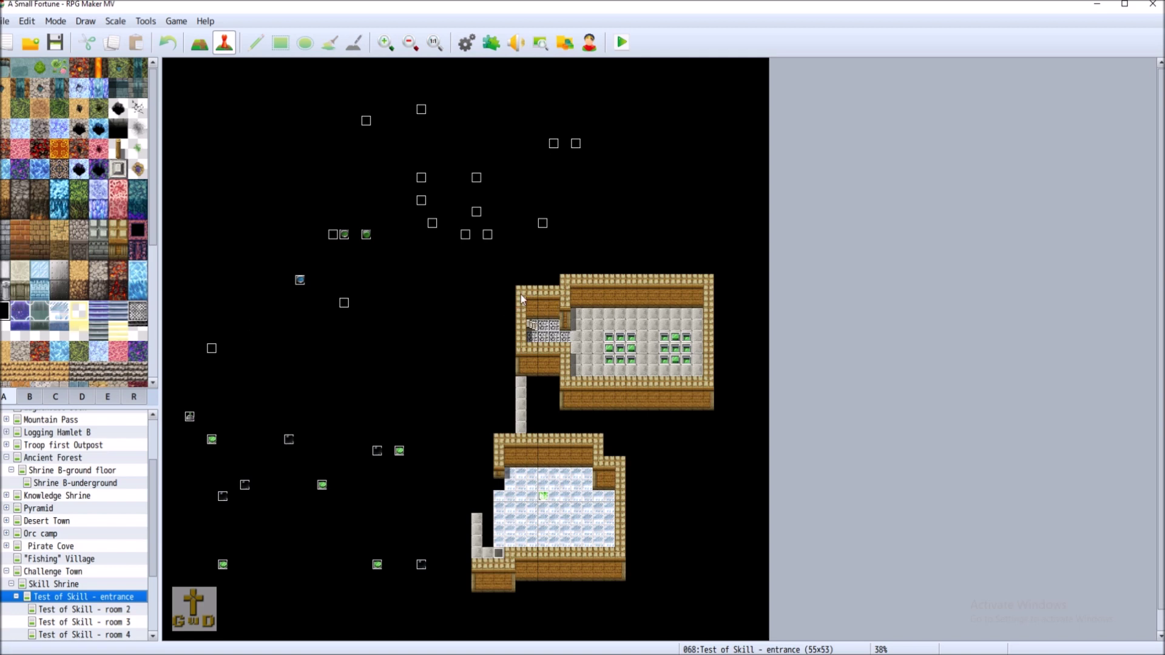
Copy the entrance map's grey-floored room with its side alcove into the empty upper-left area of the same map
click(199, 43)
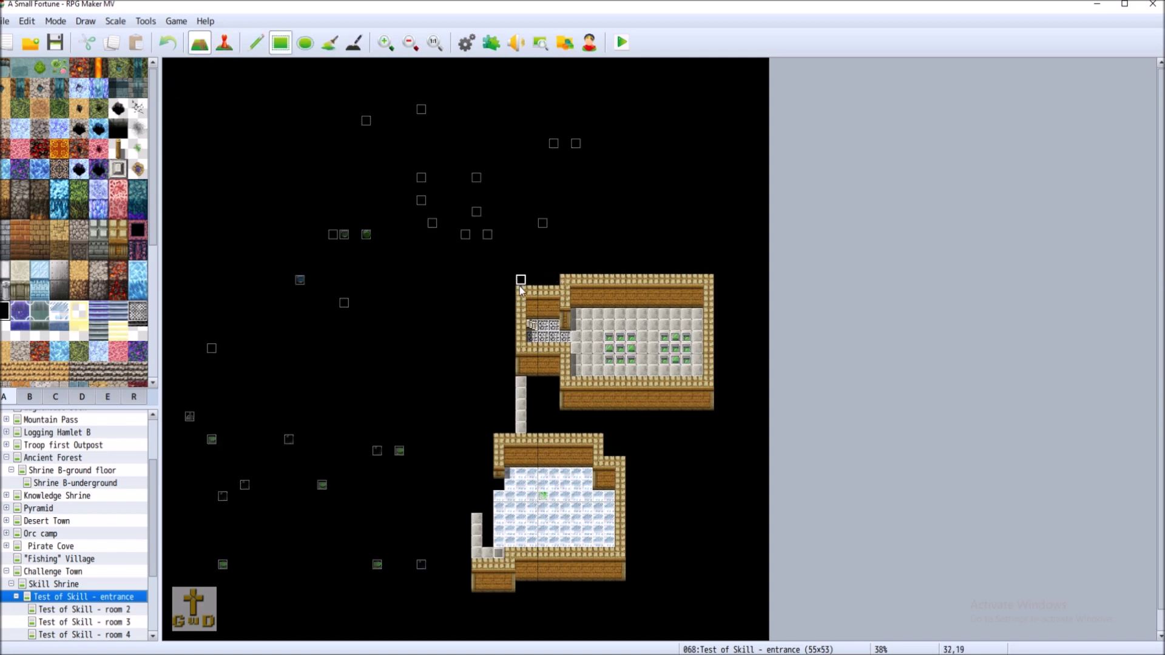
right_drag(497, 265, 517, 283)
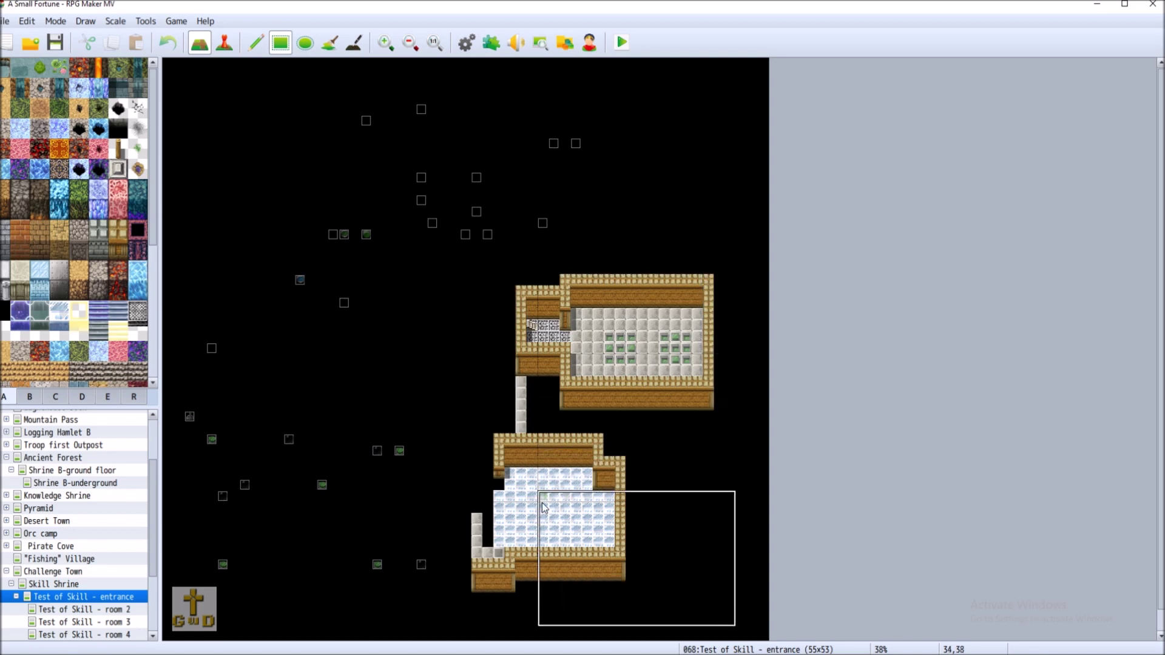
click(227, 102)
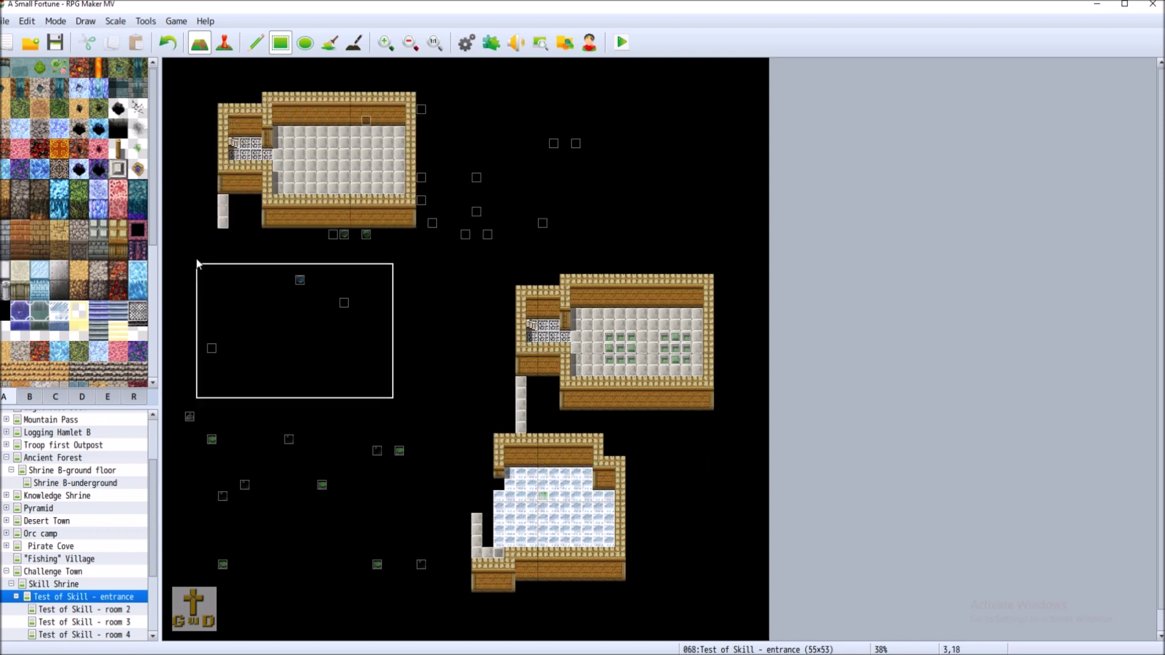
Black out the corridor stub below the copied grey-floored room and the original room it was copied from
click(3, 315)
drag(224, 201, 226, 224)
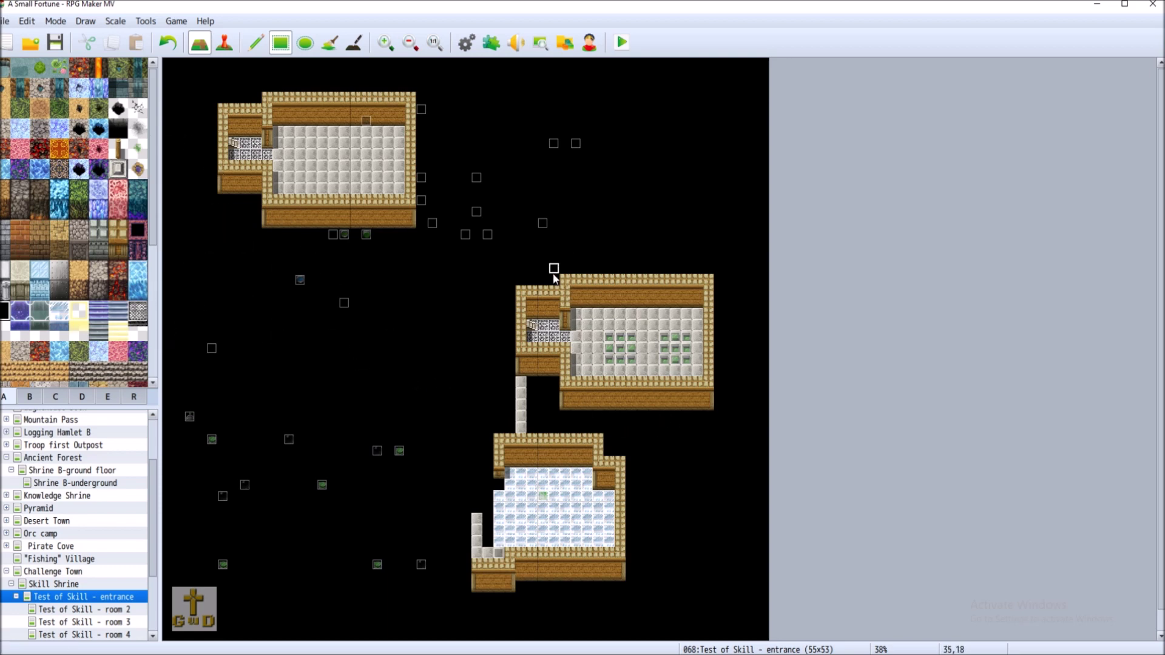
mouse_move(516, 275)
mouse_down()
mouse_move(722, 402)
mouse_move(733, 429)
mouse_up()
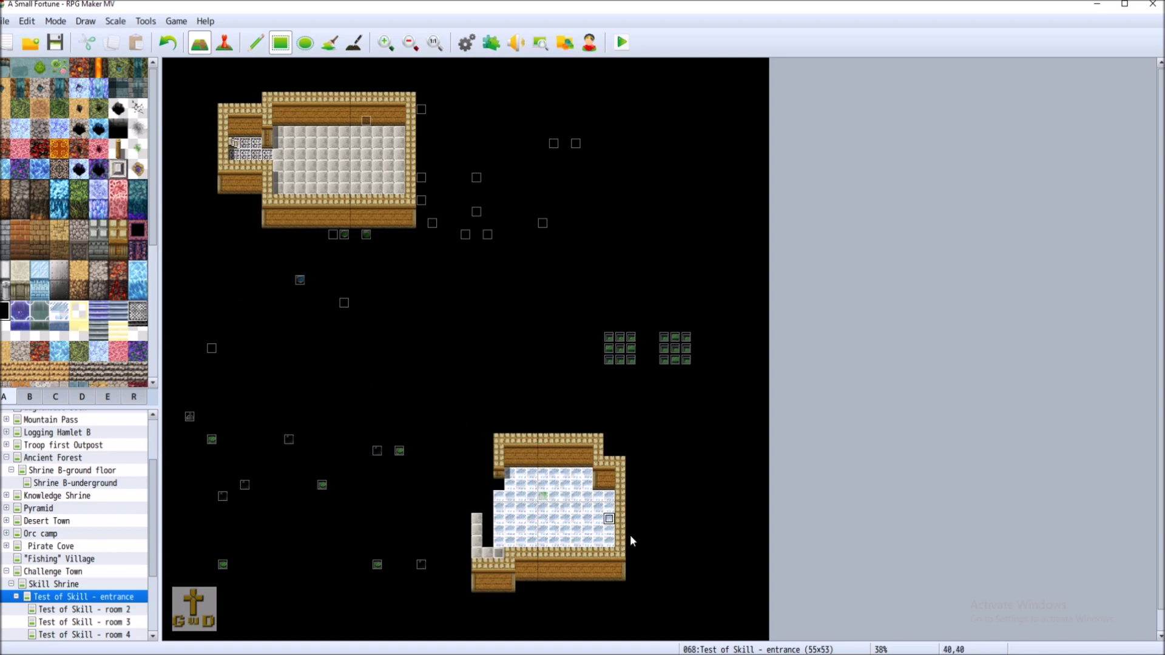
Copy the blue-and-white tiled room to a spot up and to the left of its original on the entrance map
right_drag(625, 580, 474, 457)
right_drag(477, 586, 624, 448)
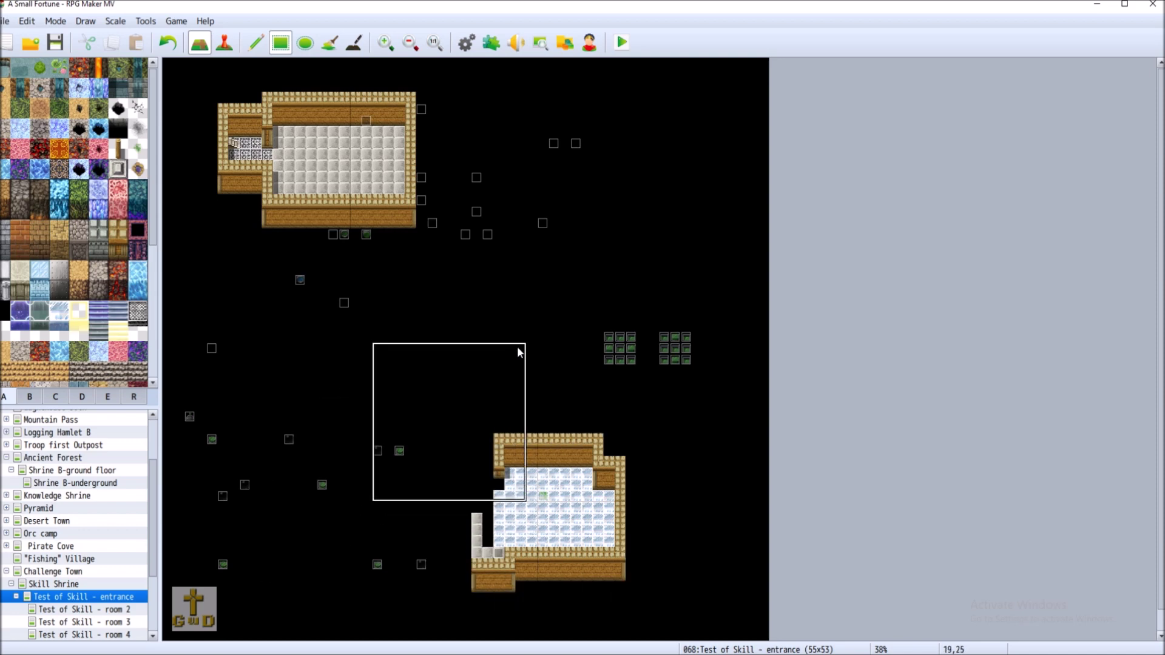
mouse_move(520, 359)
mouse_down()
mouse_move(414, 437)
mouse_move(371, 489)
mouse_up()
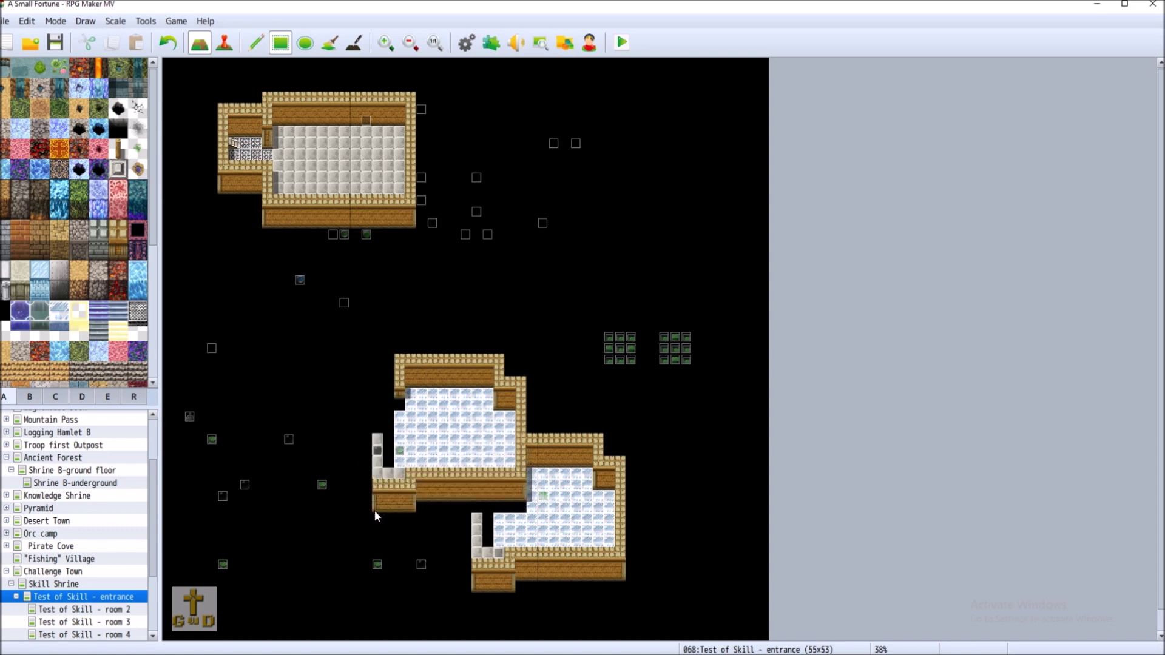
Black out the leftover parts of the original blue-and-white tiled room and save the project
right_click(348, 162)
mouse_move(534, 428)
mouse_down()
mouse_move(567, 523)
mouse_move(613, 593)
mouse_move(628, 586)
mouse_up()
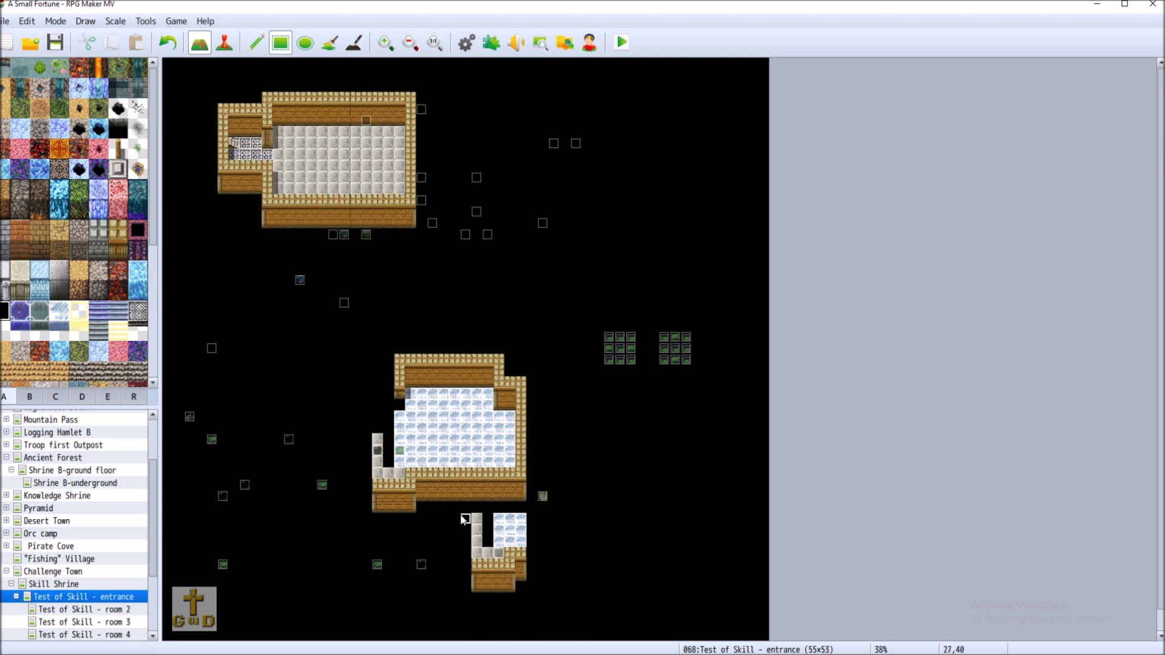
drag(476, 520, 521, 587)
click(55, 43)
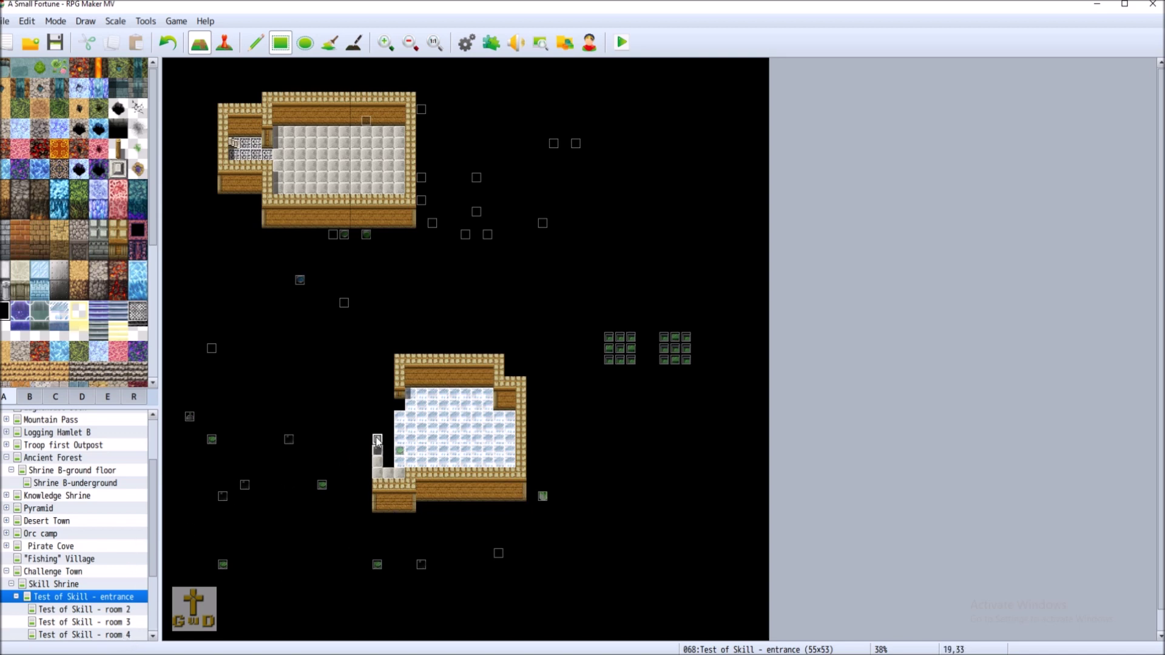
Extend the corridor at the blue-and-white tiled room's west side three tiles westward with the grey floor tile
scroll(32, 355, down, 2)
click(20, 368)
click(365, 441)
click(358, 444)
click(346, 441)
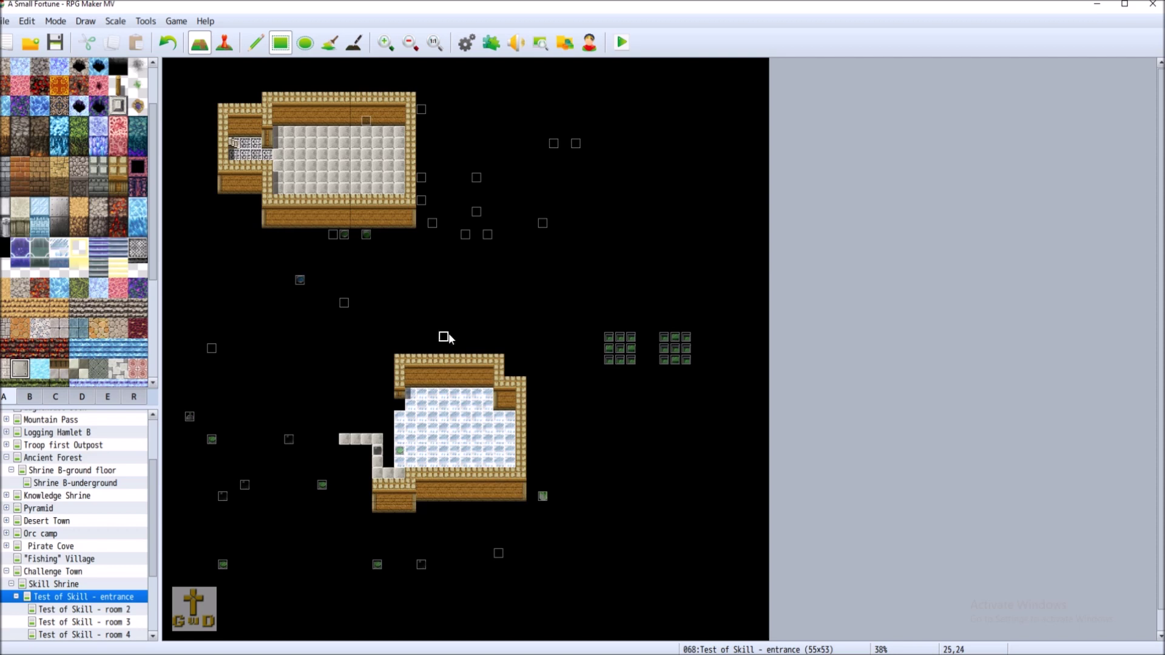
Draw a stepped grey-floor corridor between the upper-left room and the blue-and-white tiled room, trimming its excess tiles with black
click(455, 302)
click(455, 335)
drag(446, 303, 431, 308)
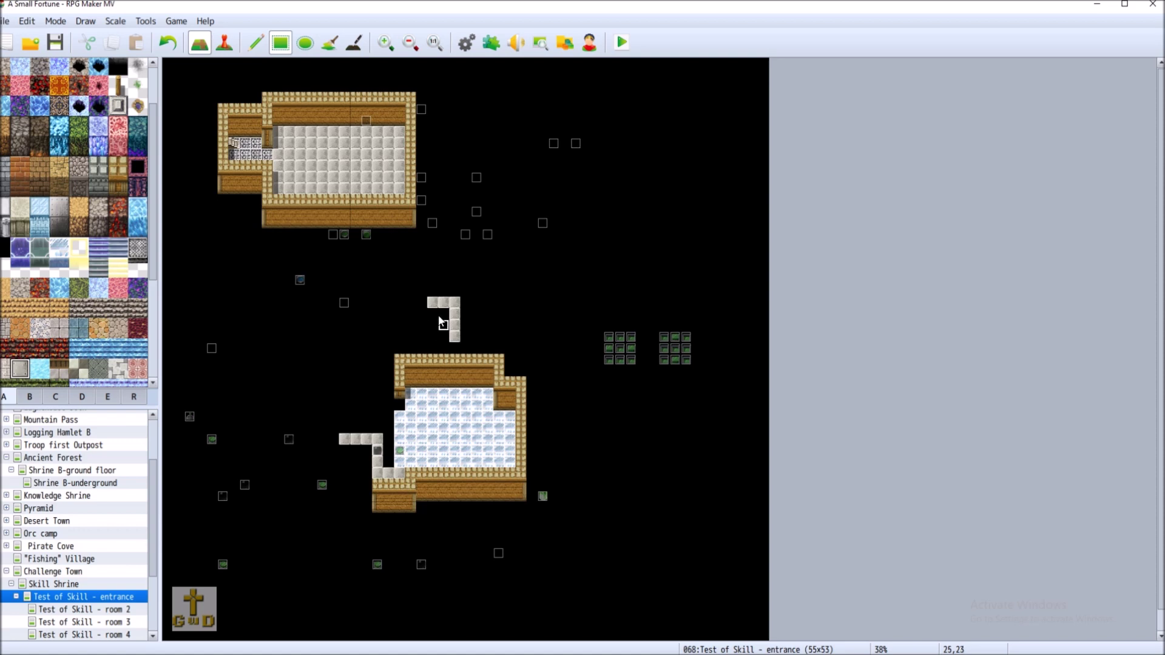
drag(425, 302, 224, 307)
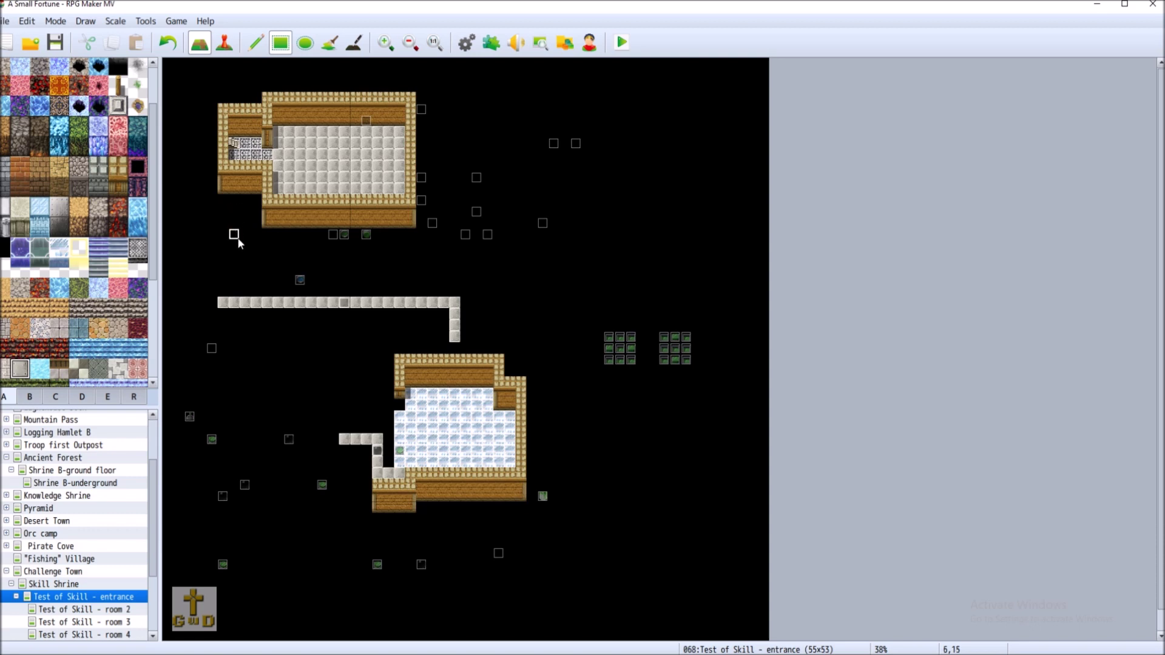
drag(235, 244, 236, 292)
click(5, 248)
click(221, 301)
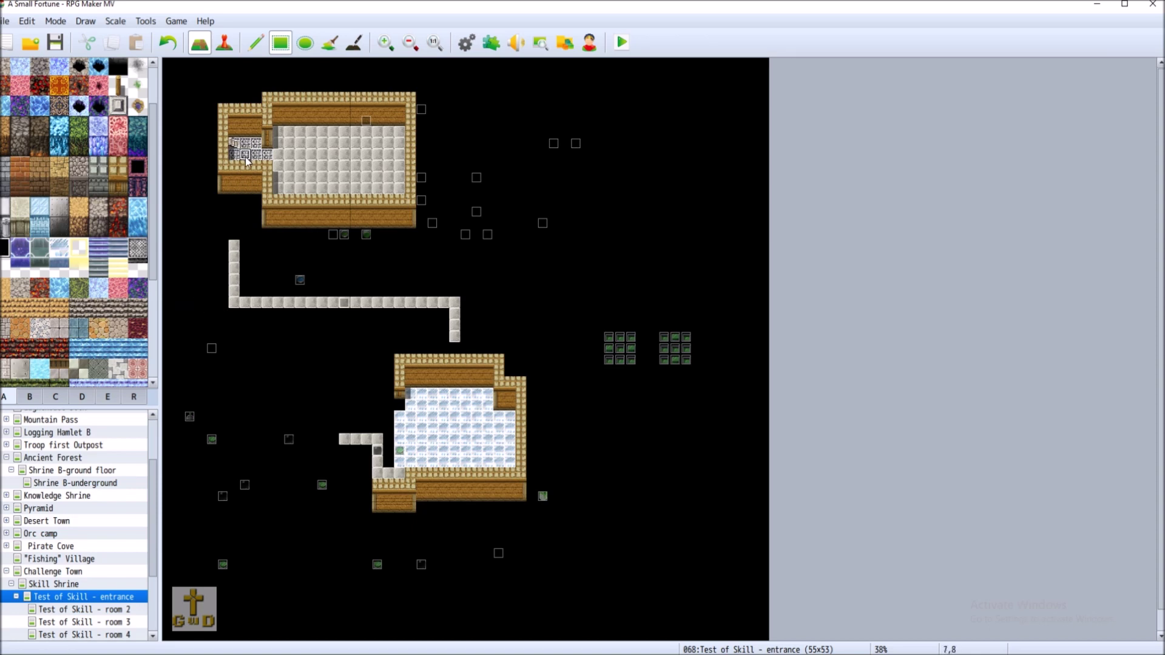
click(234, 246)
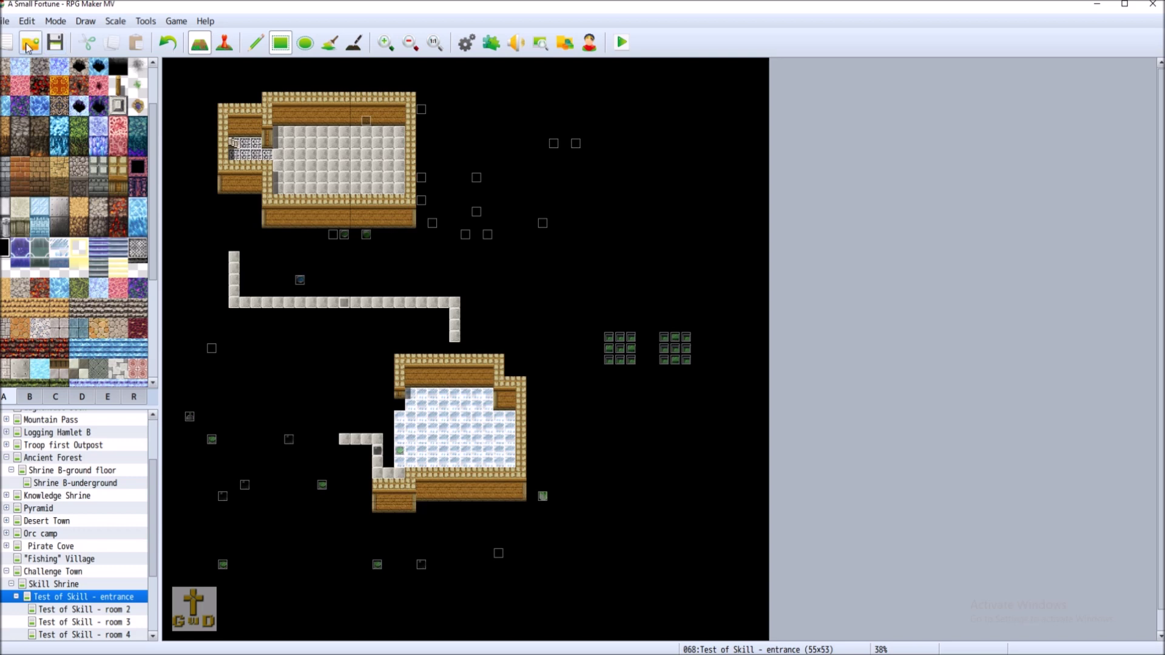
Save the project, and move the Room 1 Switch 6 event from tile 40,25 to tile 13,8 in the upper-left room
click(54, 42)
click(224, 42)
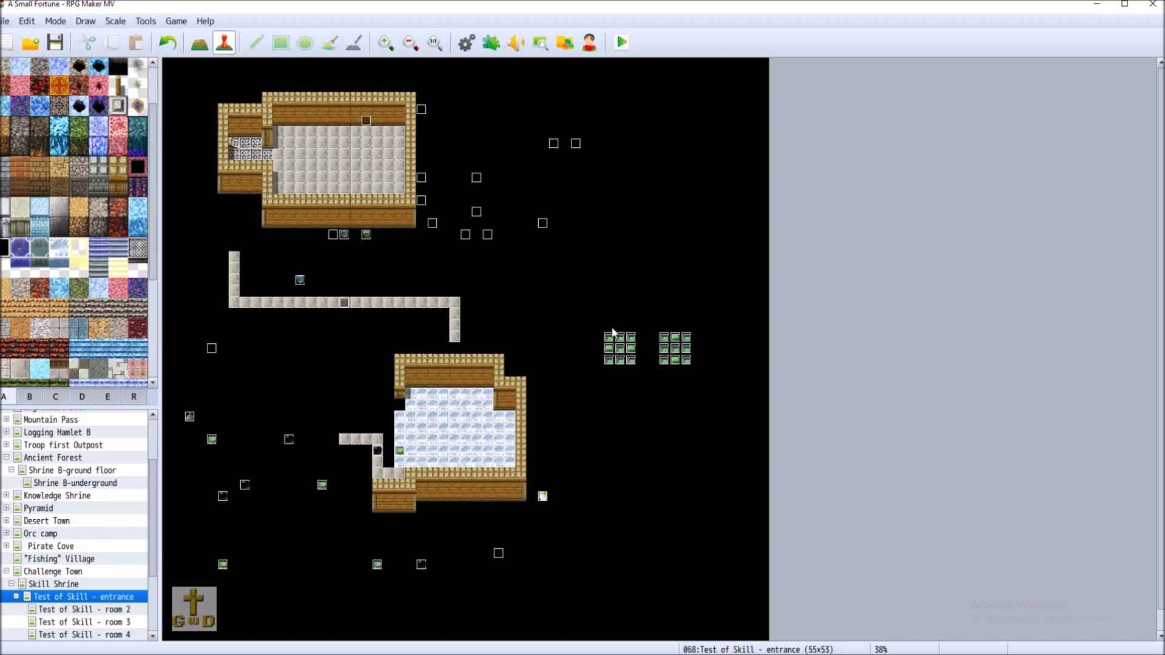
right_click(608, 352)
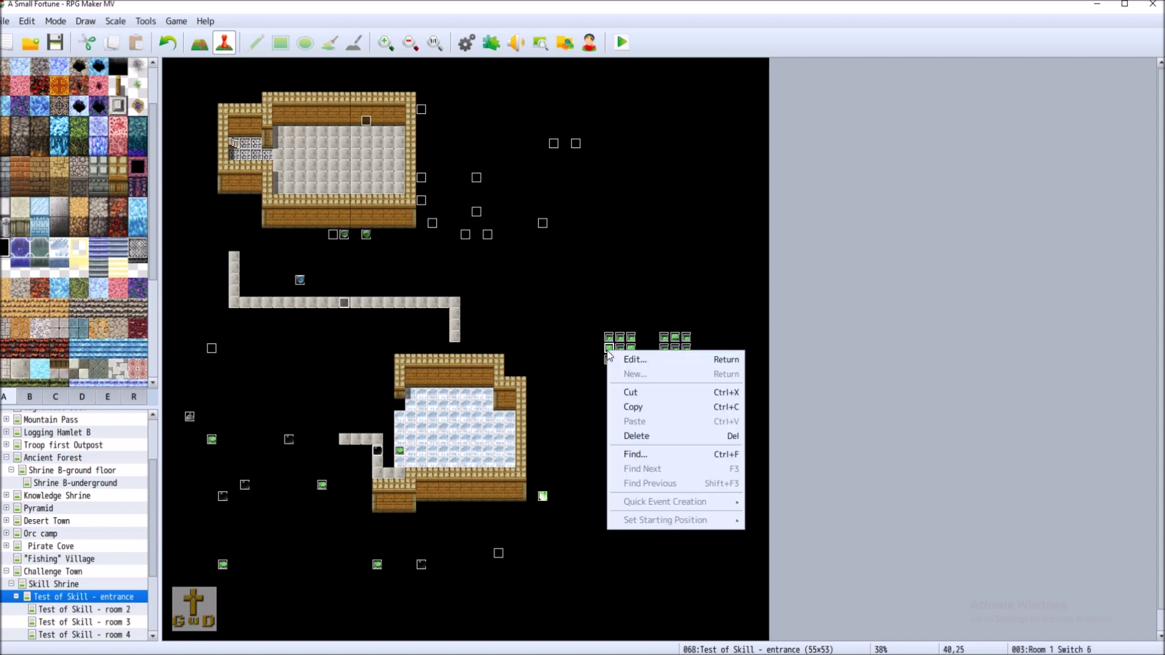
click(665, 399)
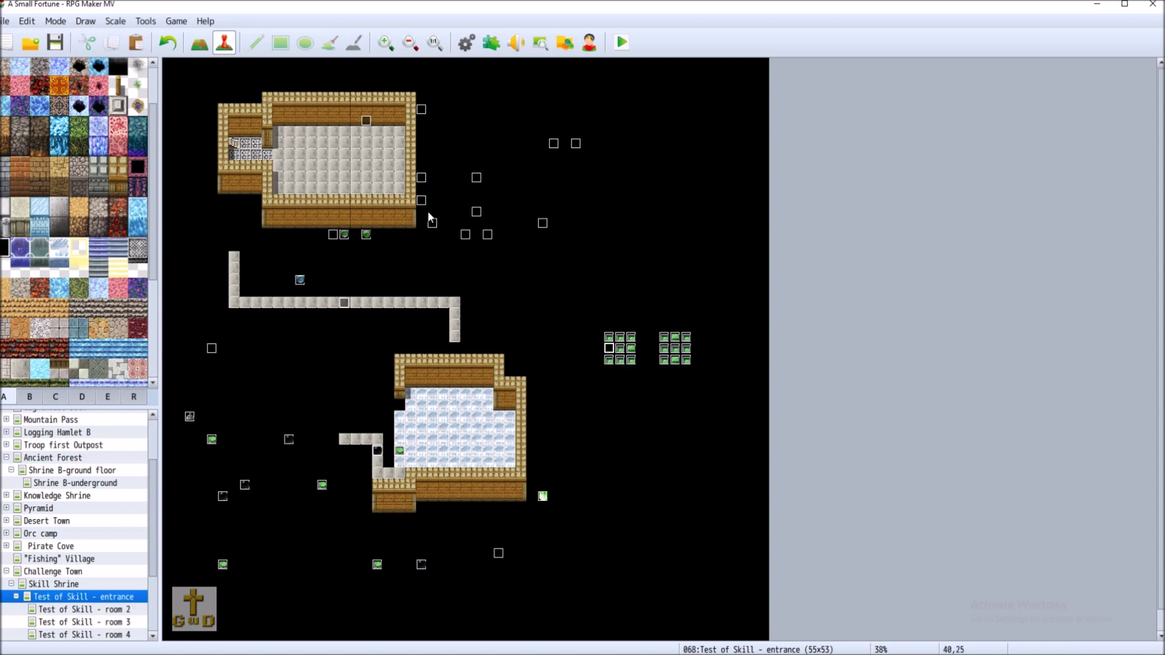
right_click(316, 155)
click(331, 226)
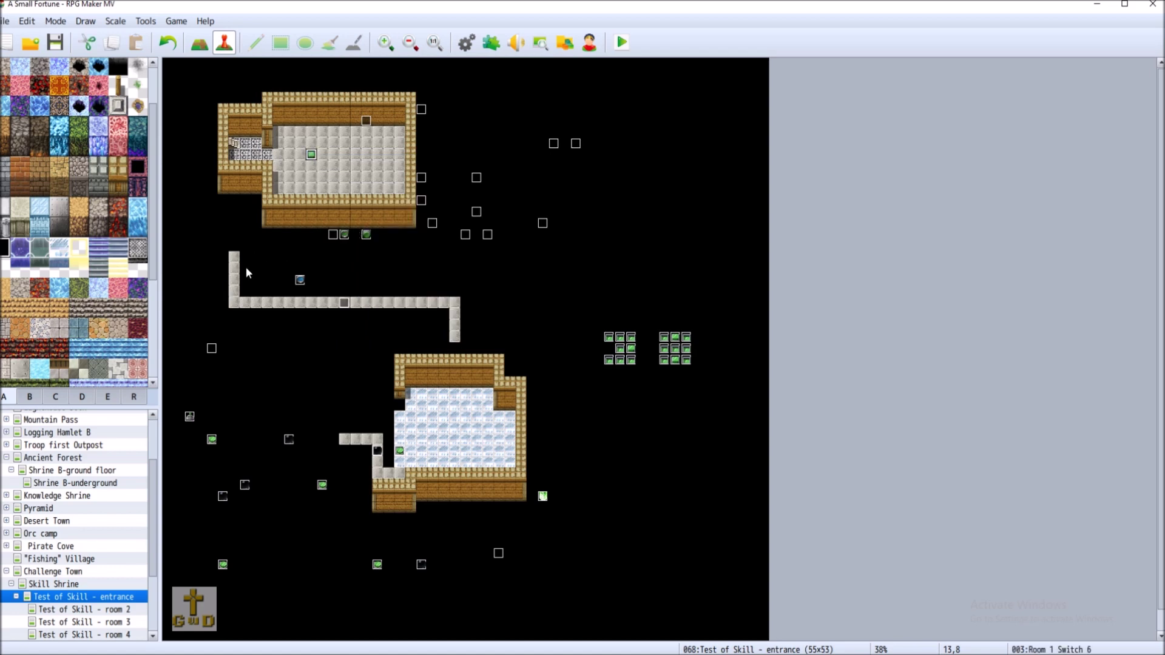
Black out the stepped grey corridor between the upper-left room and the blue-and-white tiled room
click(200, 43)
mouse_move(234, 257)
mouse_down()
mouse_move(235, 304)
mouse_move(463, 304)
mouse_move(457, 339)
mouse_up()
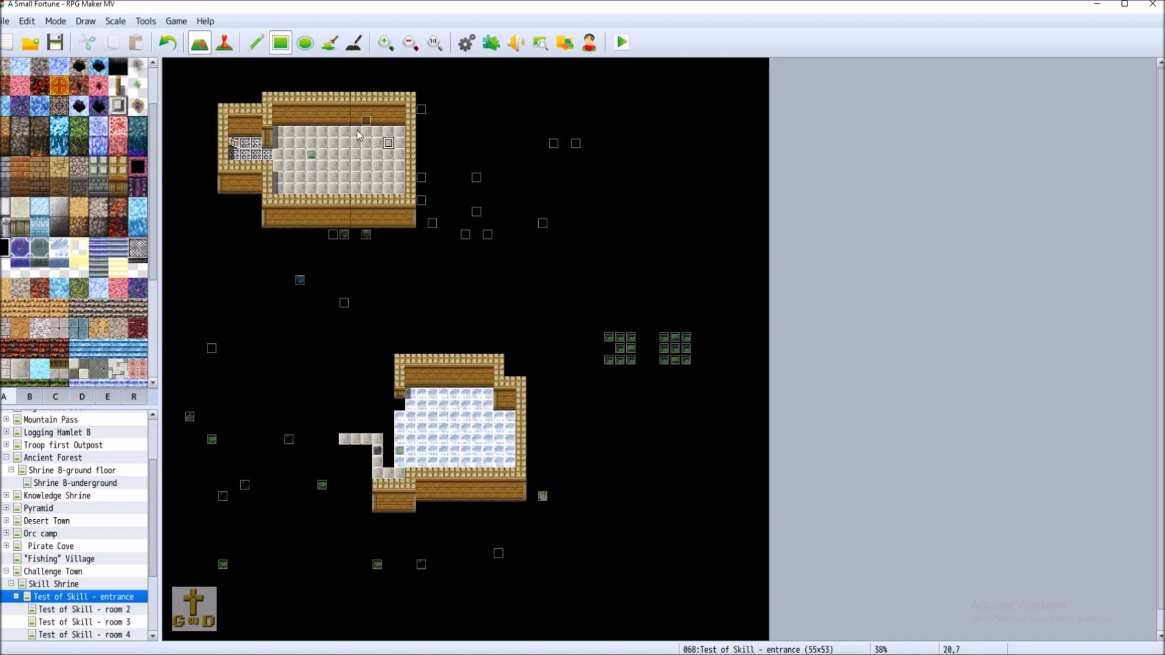
Move the events at tiles 40,24 and 40,26 into the upper-left room at tiles 13,7 and 13,9
click(224, 42)
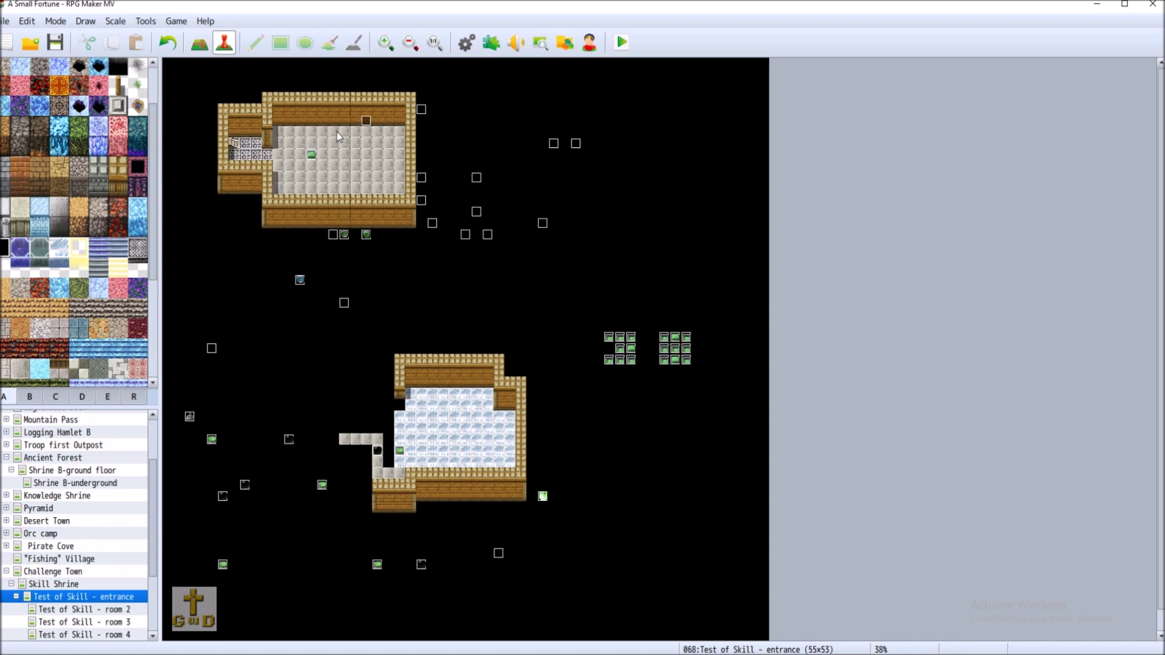
right_click(608, 343)
click(632, 375)
right_click(312, 146)
click(342, 216)
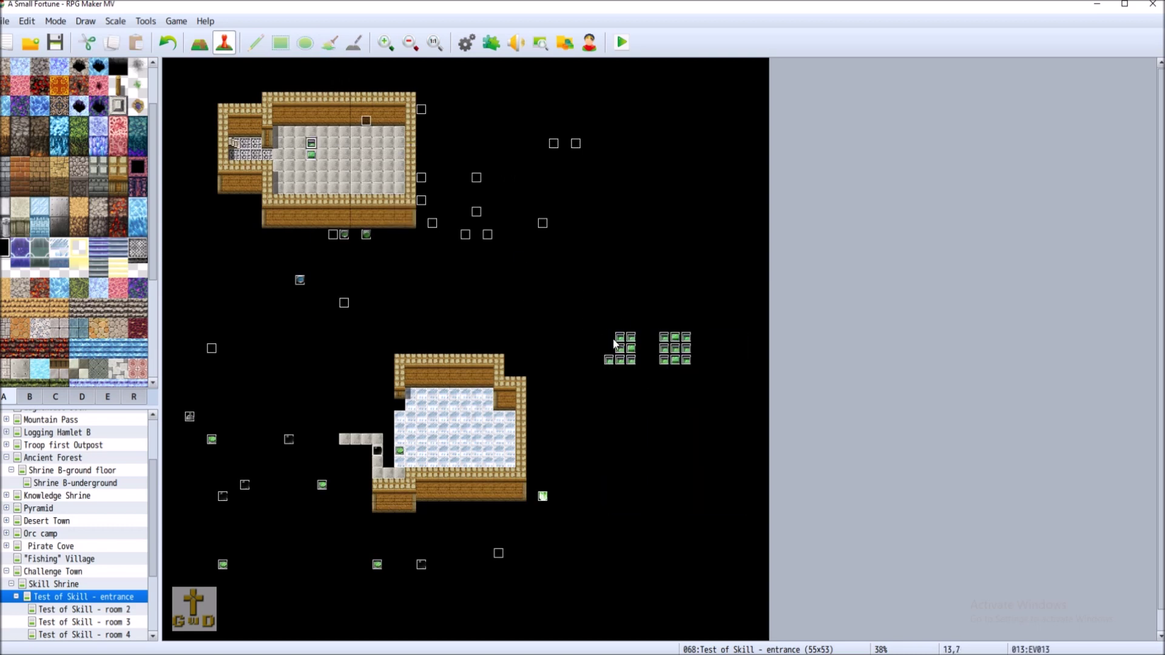
right_click(609, 359)
click(635, 404)
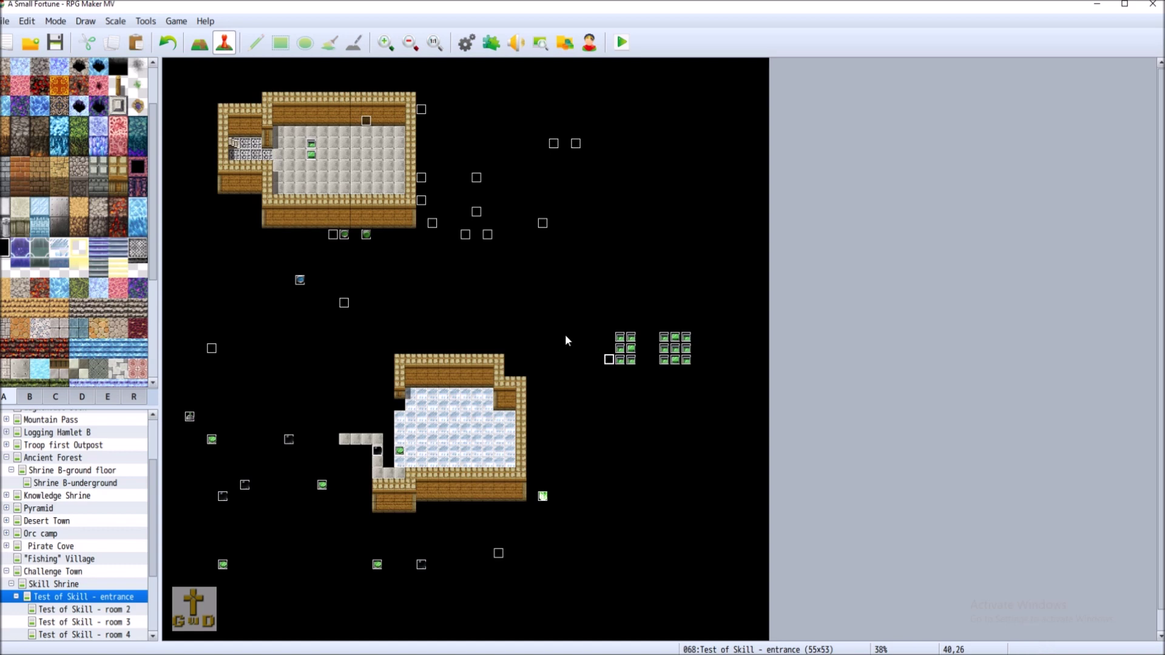
right_click(312, 167)
click(356, 235)
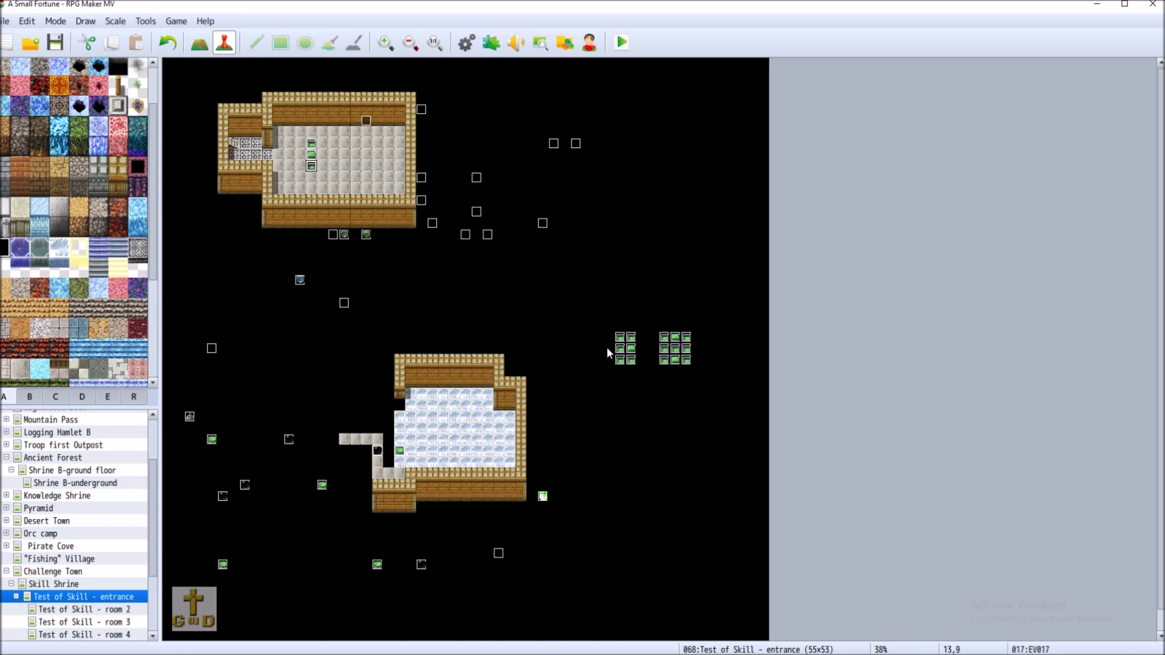
Move the three events at tiles 41,24 through 41,26 into the upper-left room at tiles 14,7 through 14,9
right_click(622, 338)
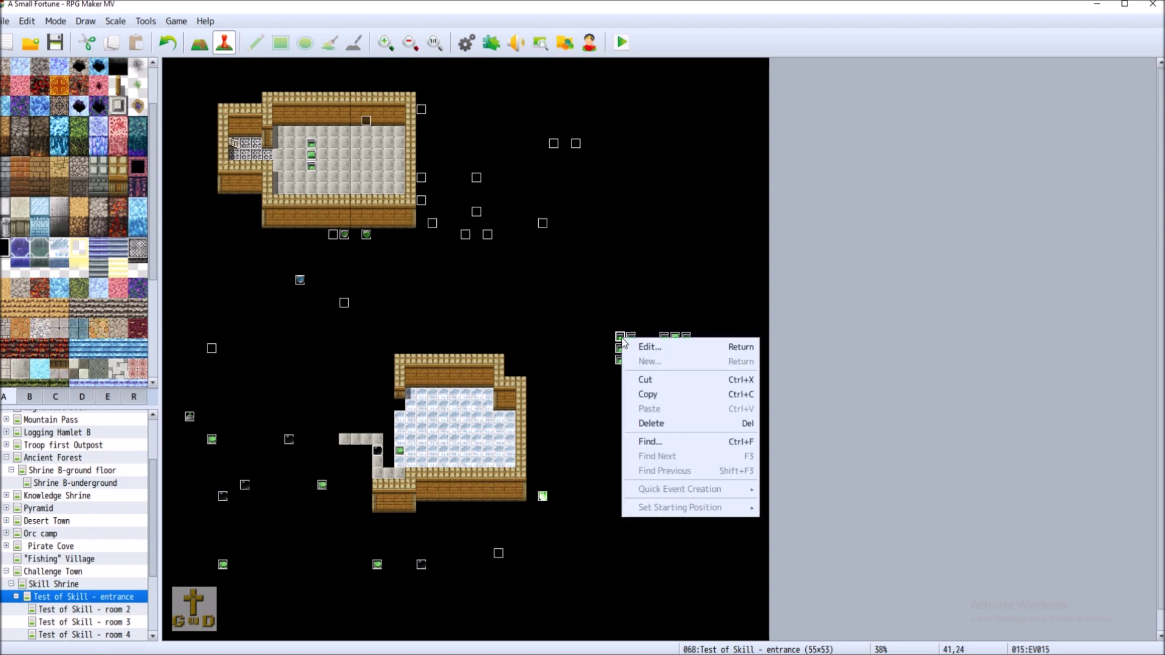
click(642, 384)
right_click(321, 143)
click(352, 216)
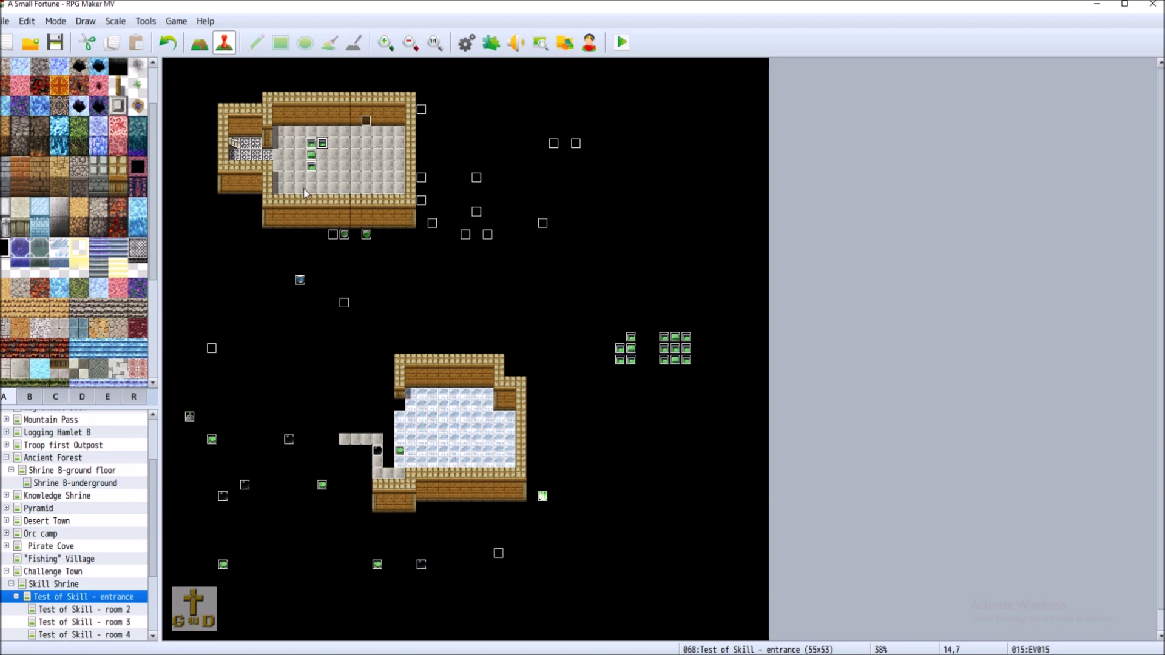
right_click(620, 347)
click(657, 394)
right_click(316, 156)
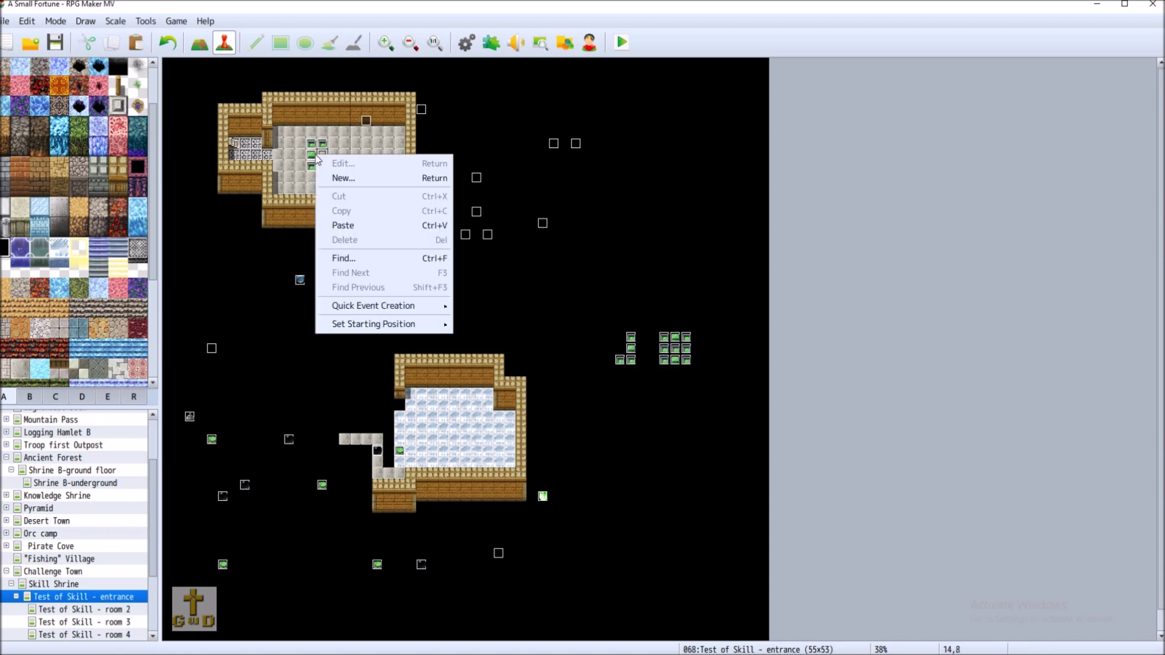
click(347, 228)
right_click(617, 361)
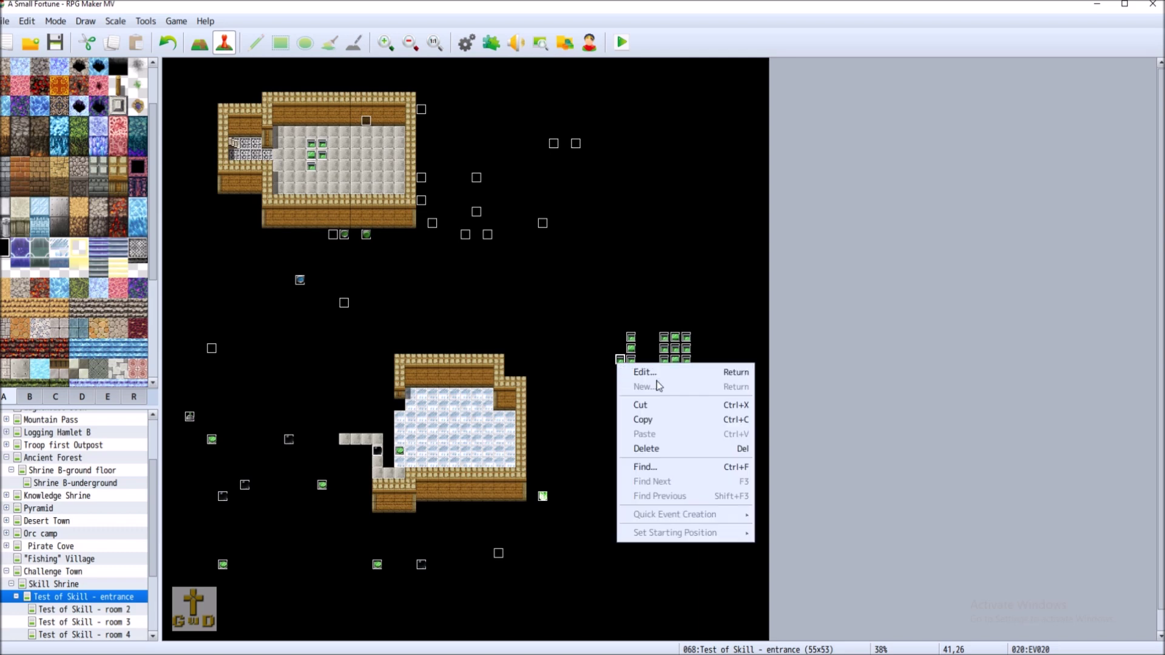
click(659, 406)
right_click(322, 167)
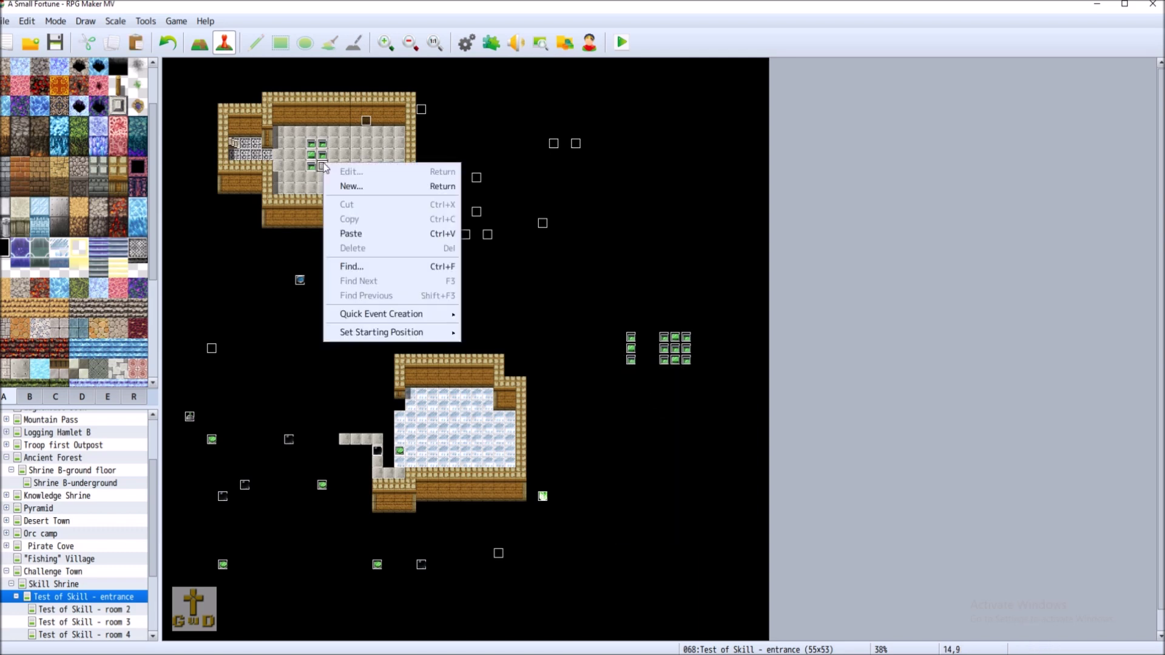
click(369, 237)
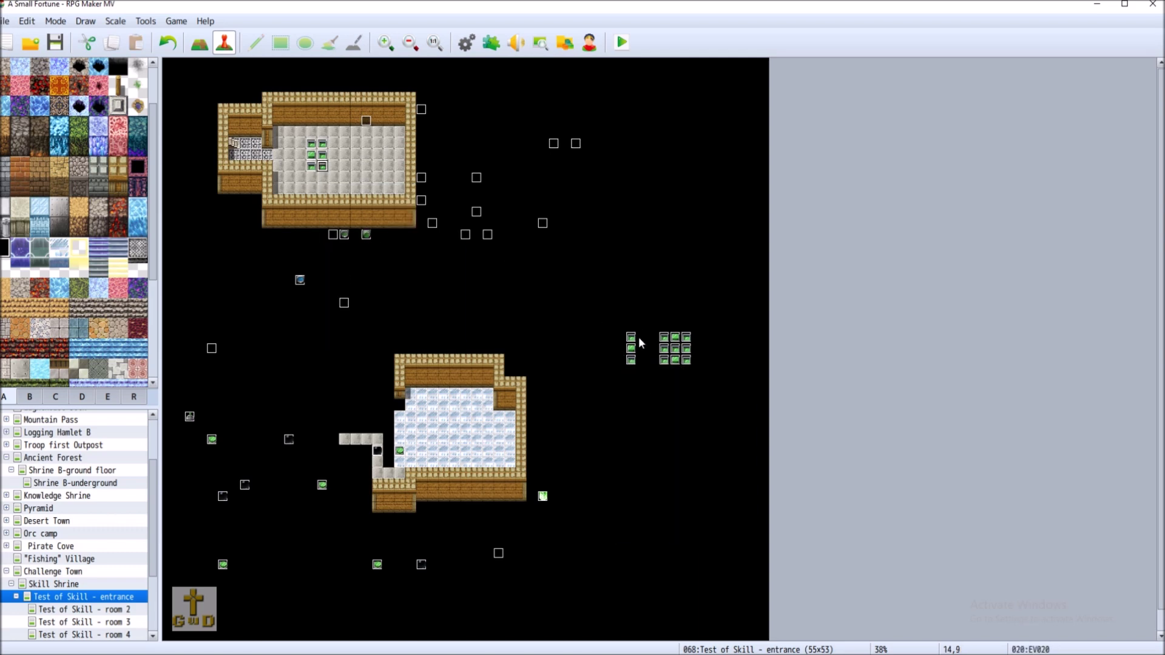
Move the three events at tiles 42,24 through 42,26 into the upper-left room at tiles 15,7 through 15,9
right_click(631, 337)
click(673, 379)
click(335, 144)
right_click(336, 144)
click(358, 216)
right_click(629, 351)
click(661, 392)
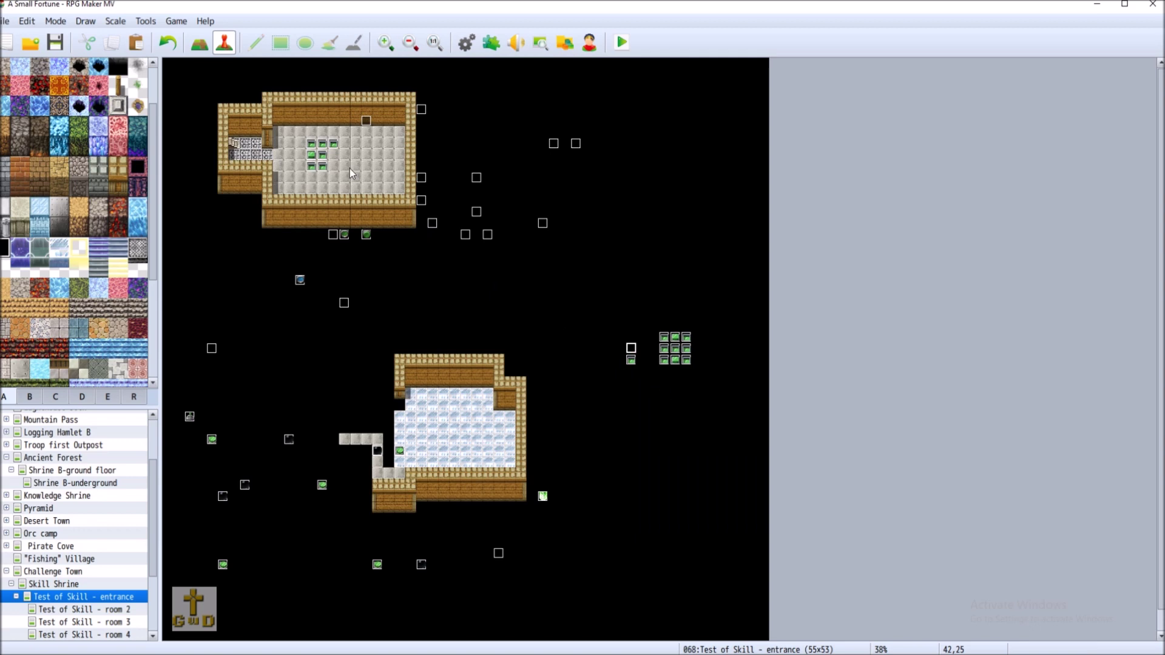
right_click(333, 156)
click(388, 225)
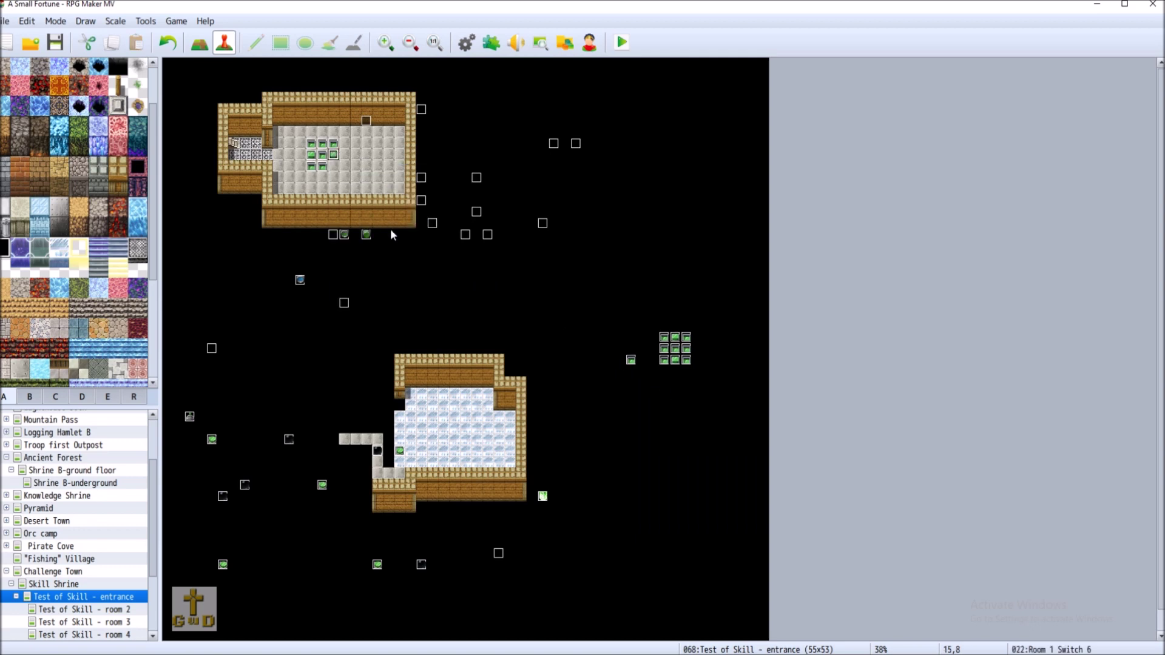
right_click(632, 362)
click(664, 402)
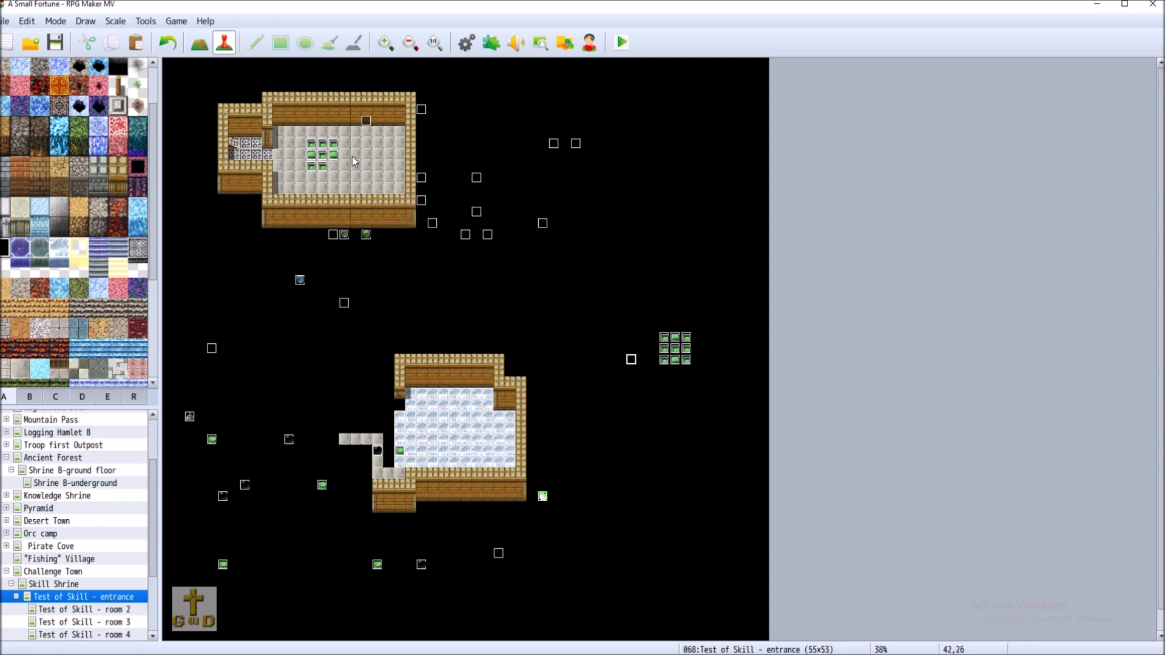
right_click(333, 163)
click(358, 232)
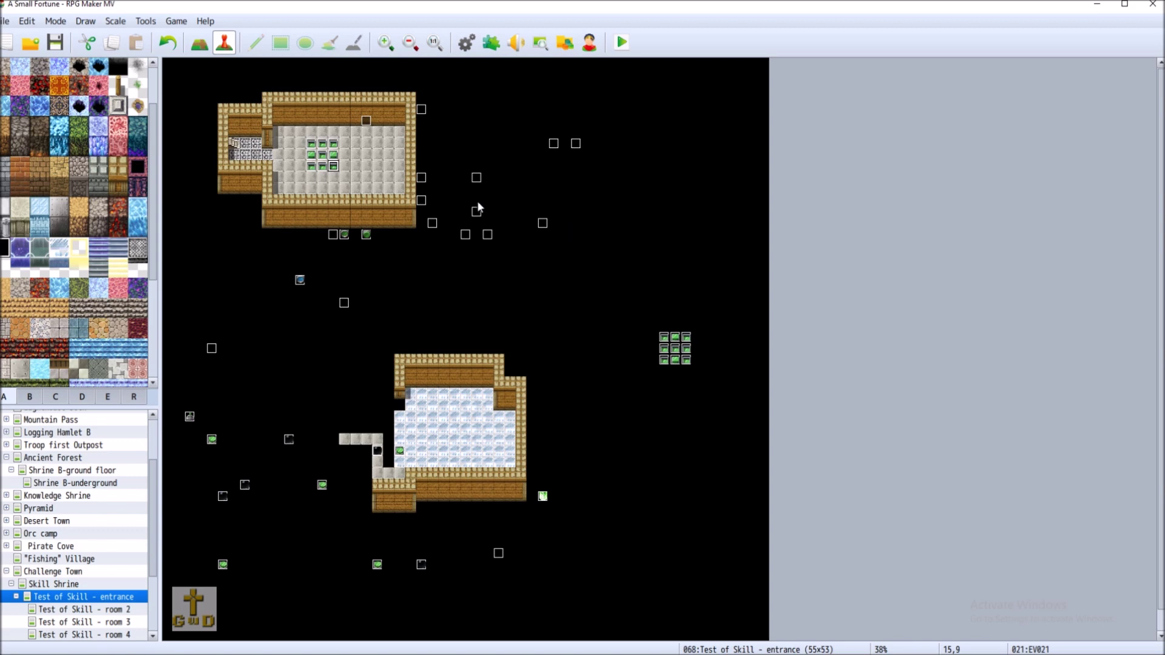
Move the second event block's top row from tiles 45,24 through 47,24 into the upper-left room at tiles 18,7 through 20,7
right_click(664, 337)
click(719, 381)
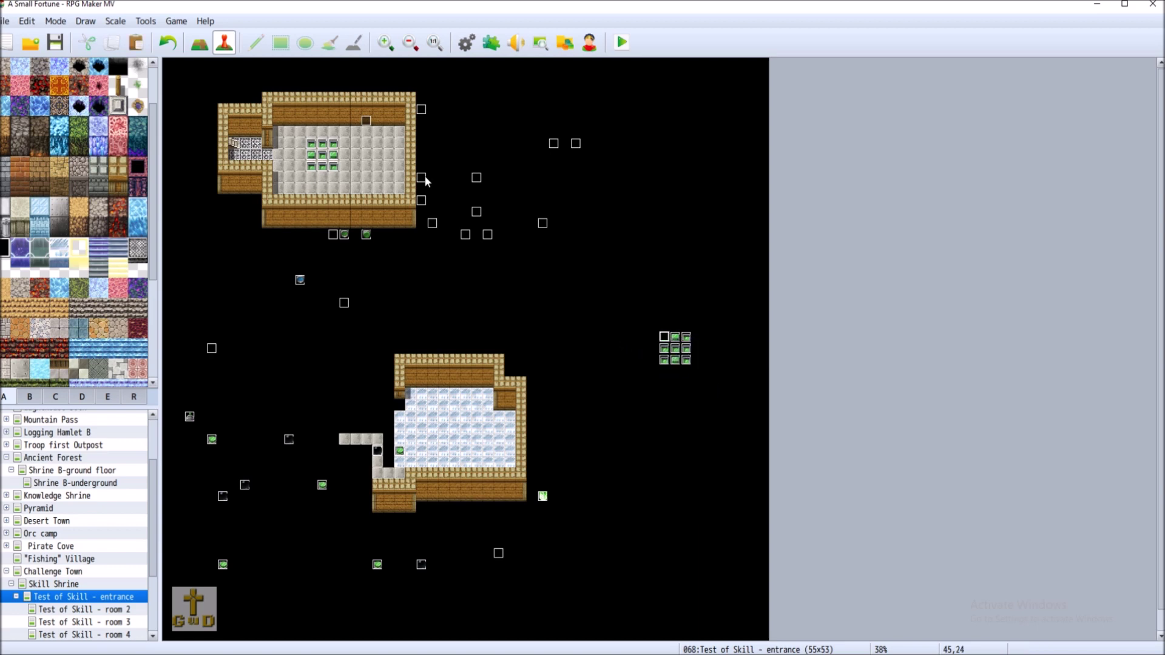
right_click(365, 143)
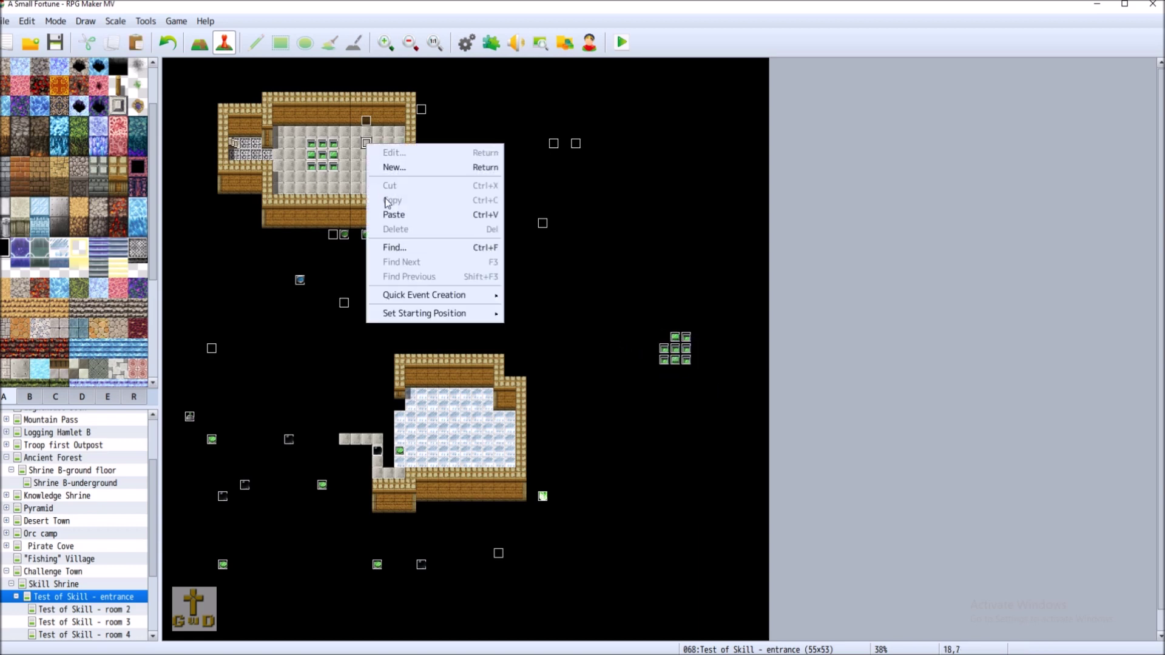
click(390, 212)
right_click(675, 335)
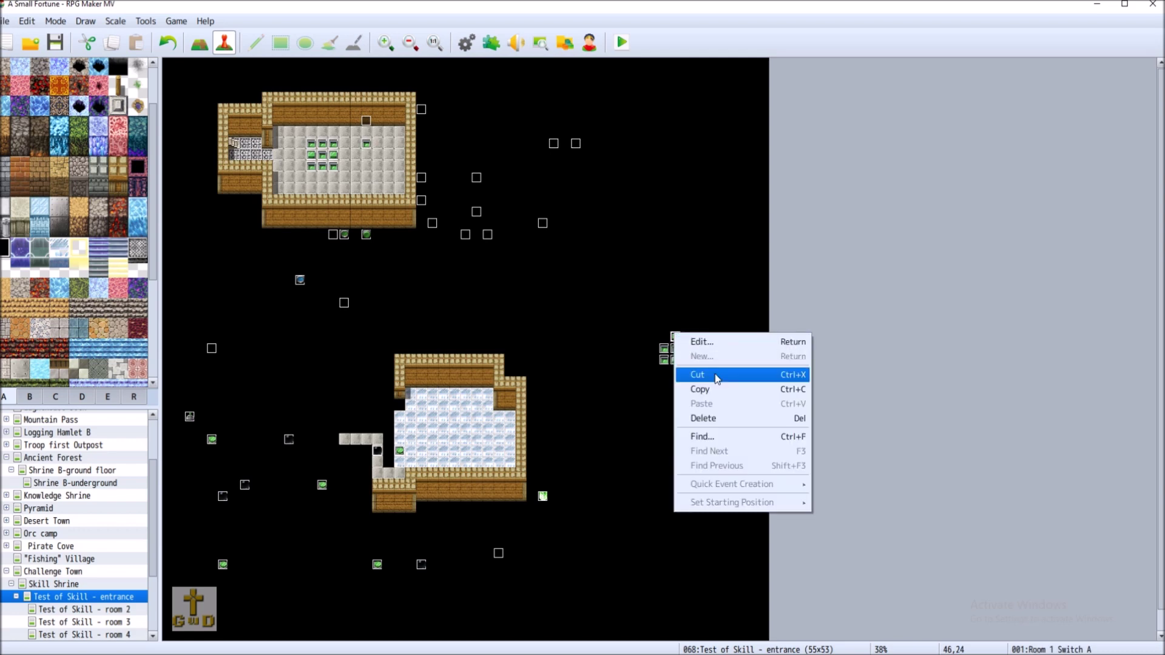
click(713, 373)
right_click(379, 145)
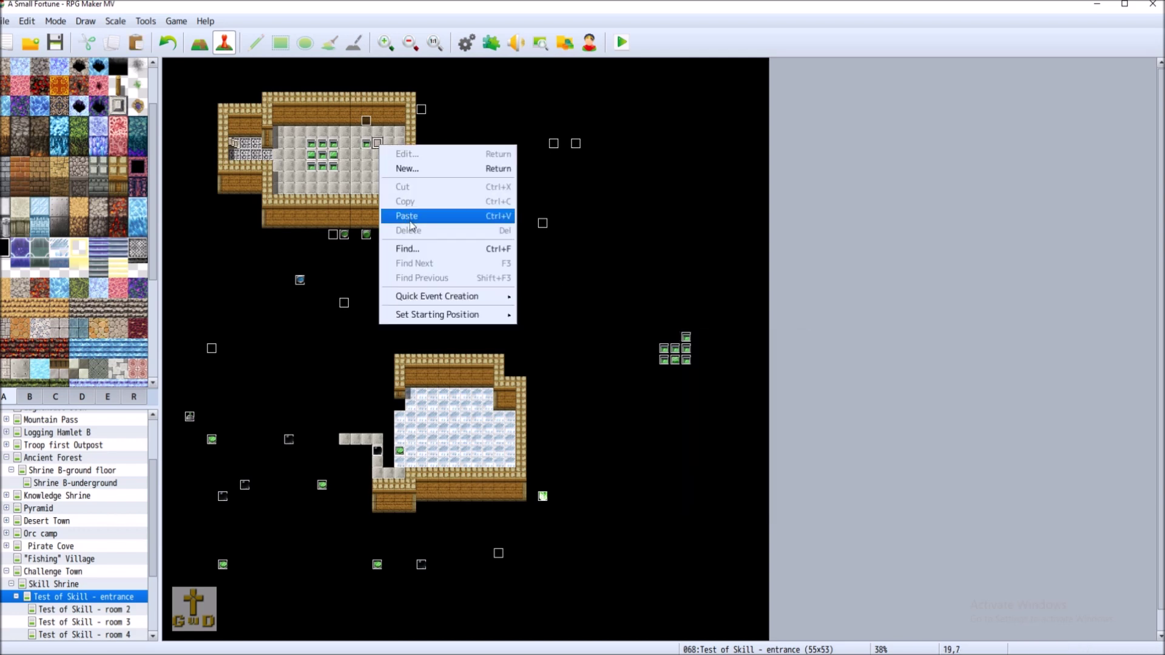
click(429, 213)
double_click(686, 337)
click(723, 377)
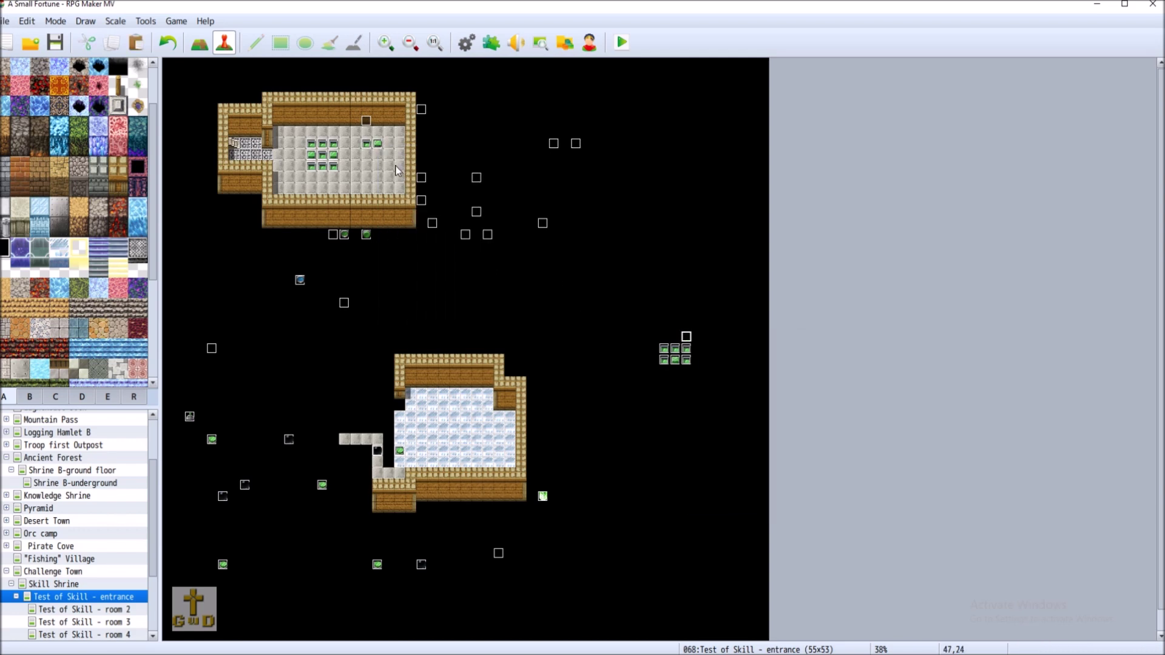
right_click(386, 148)
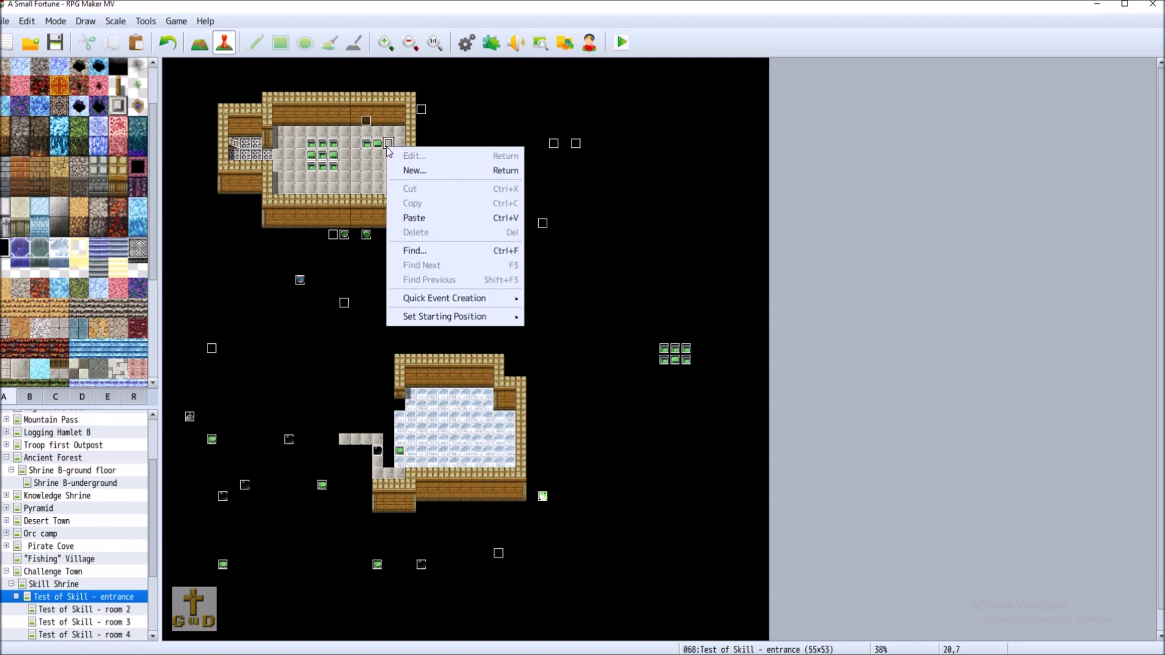
click(413, 216)
Move the events at tiles 46,26 and 45,26 into the upper-left room at tiles 19,9 and 18,9
right_click(675, 360)
click(719, 403)
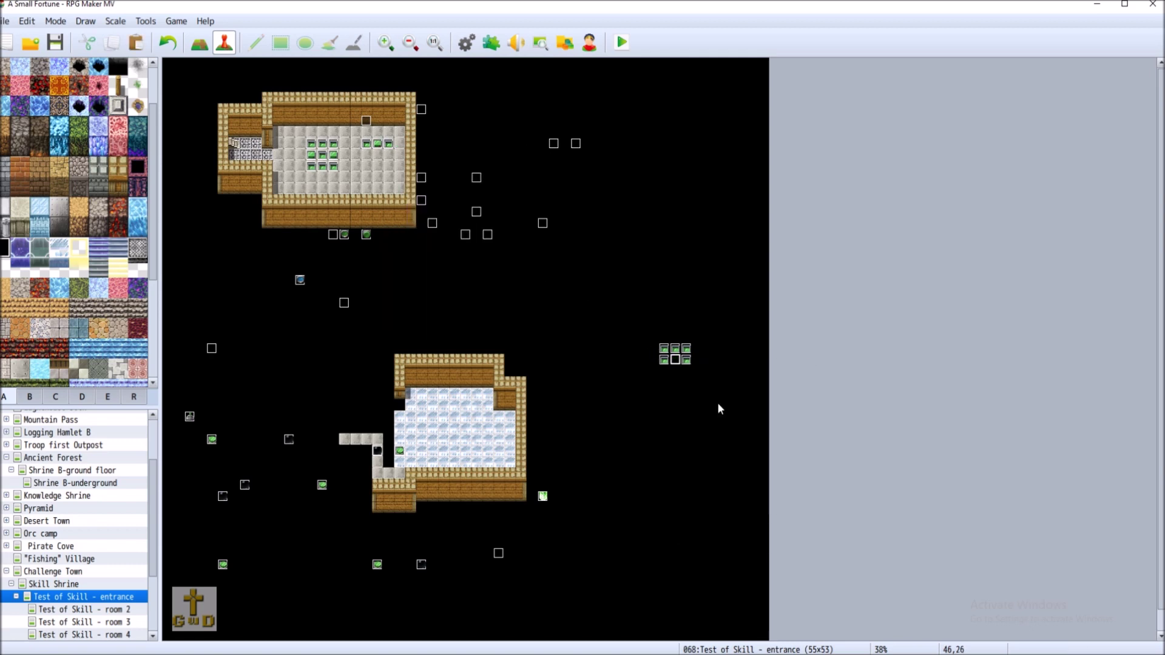
right_click(378, 167)
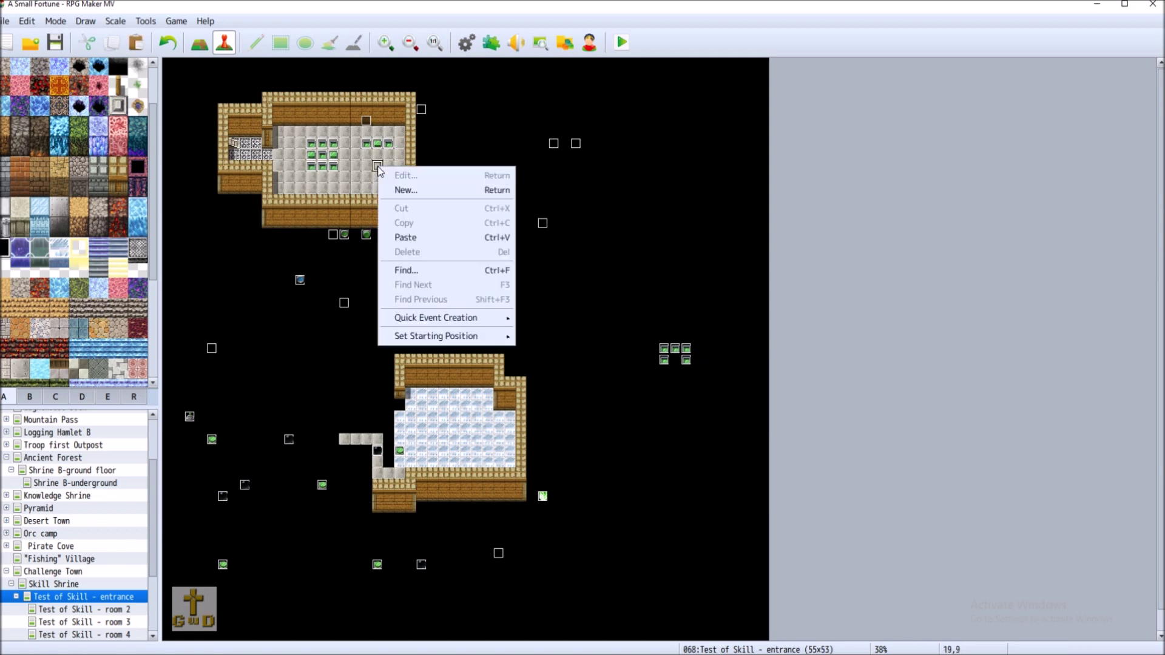
click(417, 235)
right_click(664, 359)
click(708, 403)
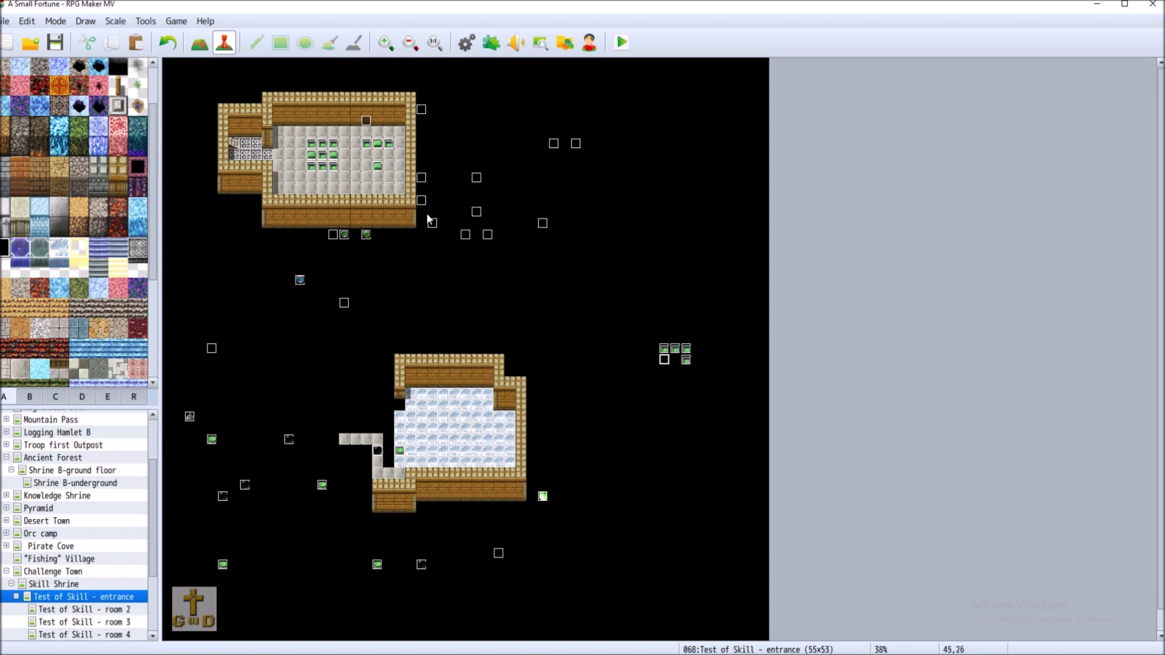
right_click(366, 167)
click(403, 236)
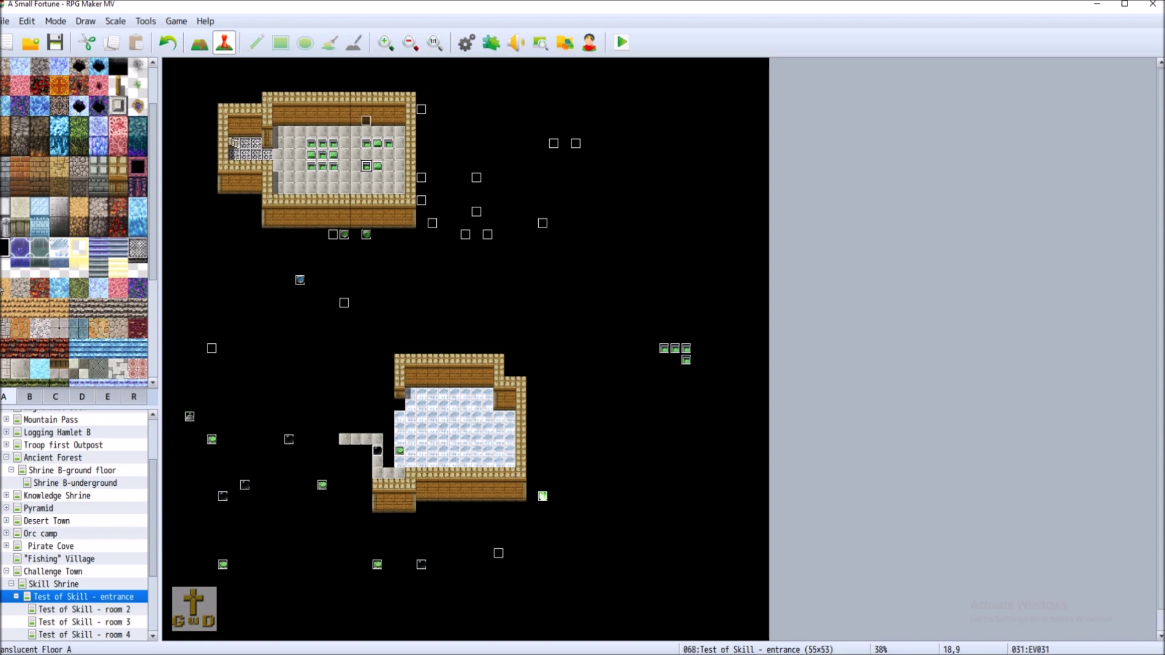
Widen the upper-left room's floor one column eastward with the grey floor tile, covering column 22 from row 6 to row 11
click(25, 365)
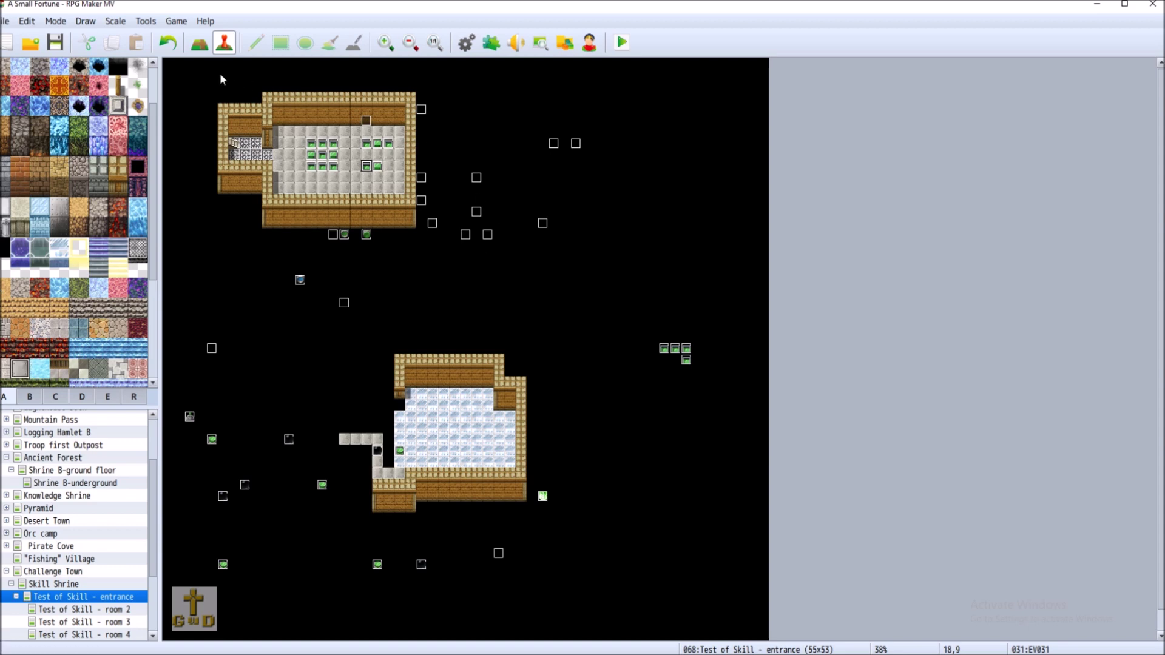
click(200, 48)
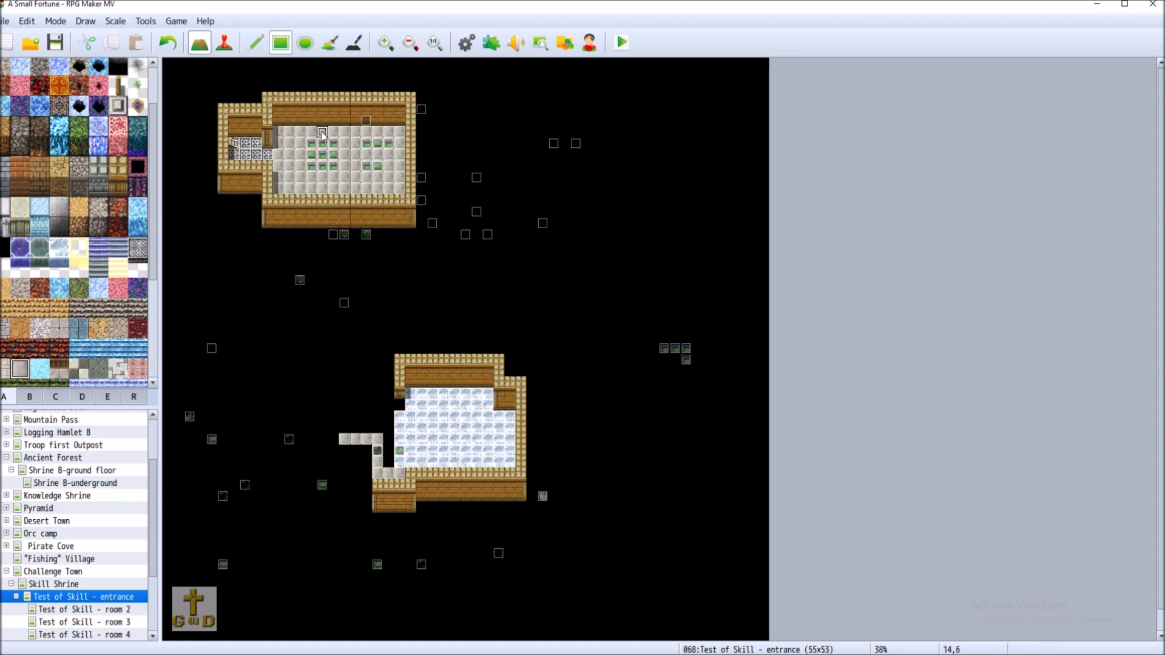
drag(413, 142, 412, 187)
click(411, 134)
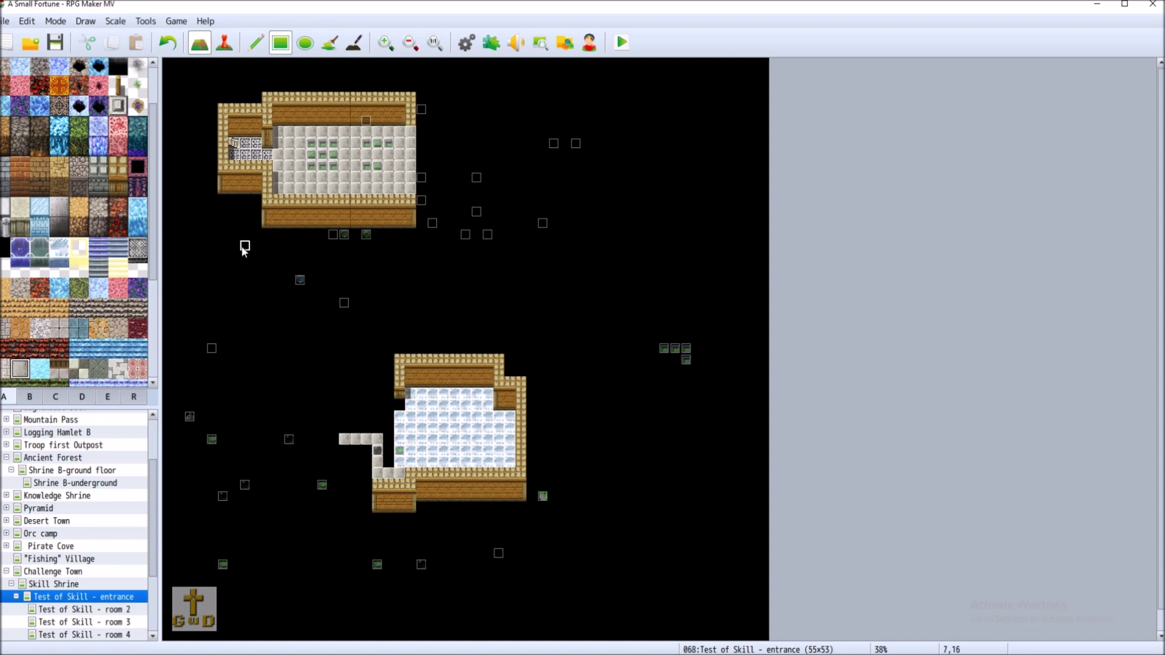
Extend the upper-left room's wooden wall faces one tile eastward and build a new stone-topped wall along its east side in column 23
click(224, 43)
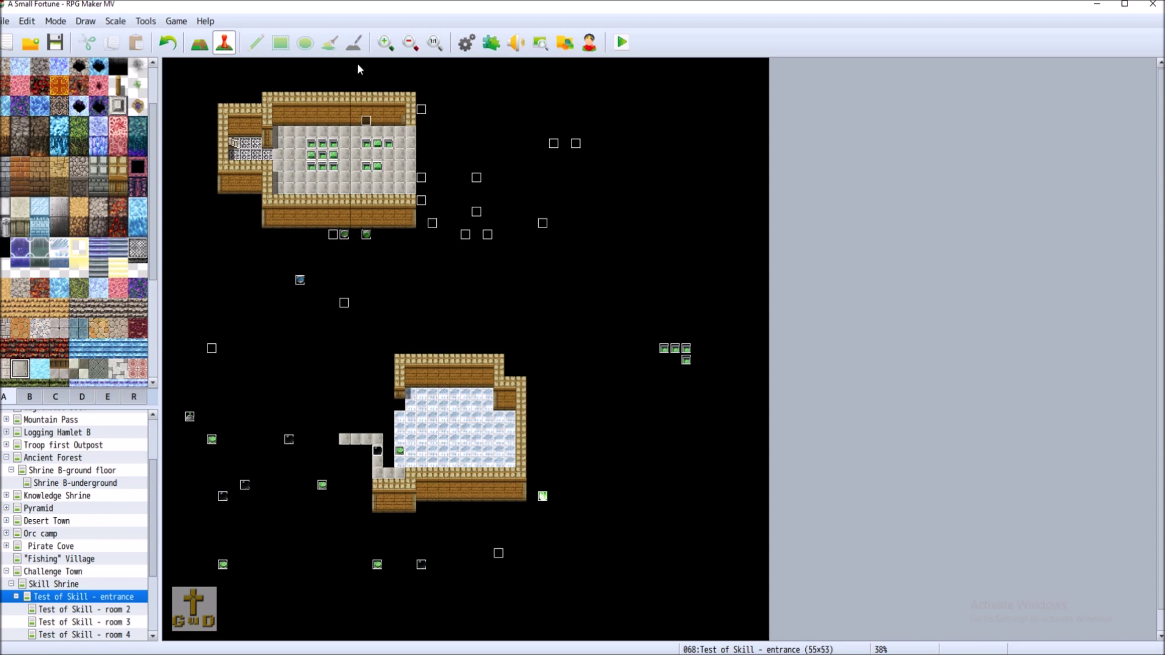
click(385, 43)
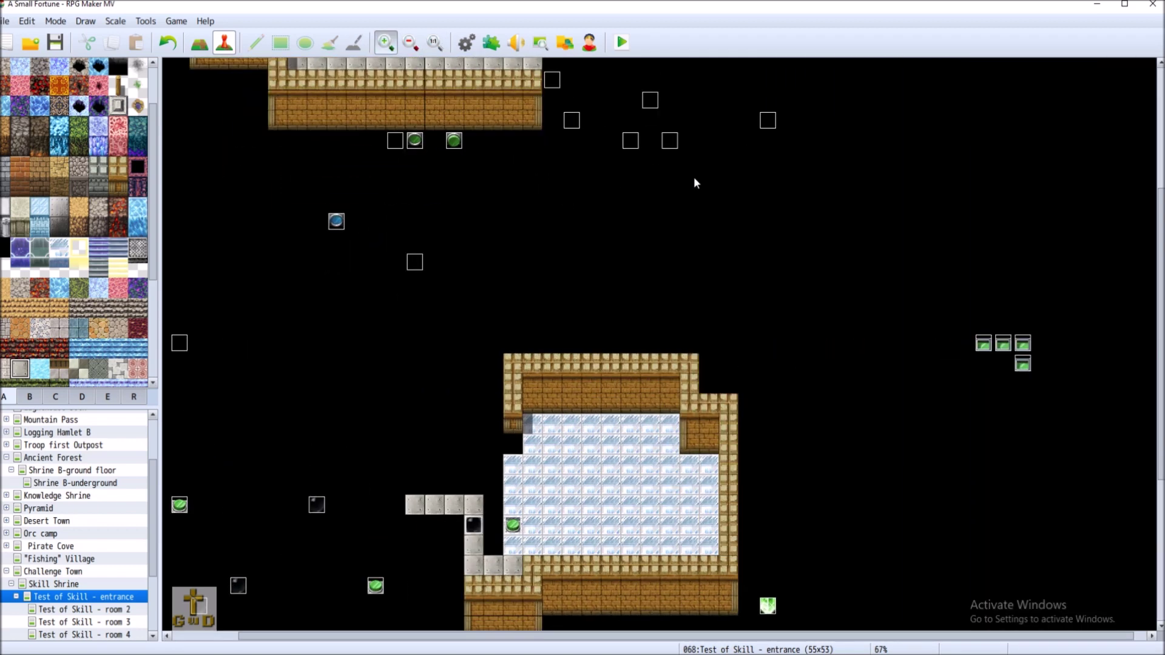
scroll(391, 238, up, 8)
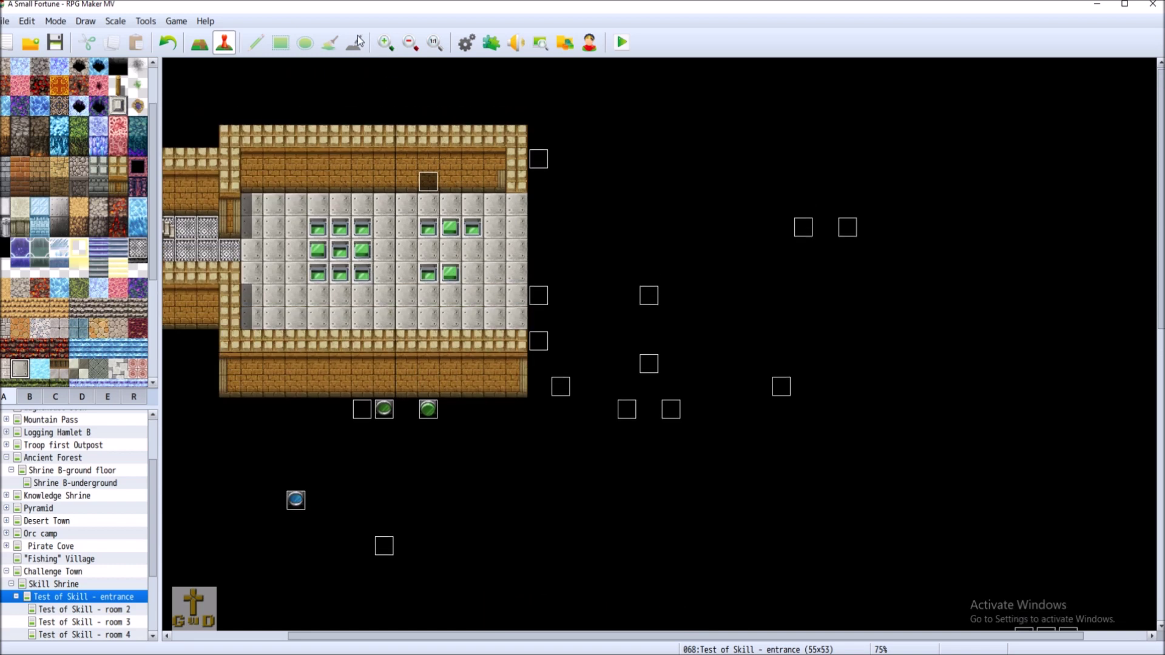
click(385, 43)
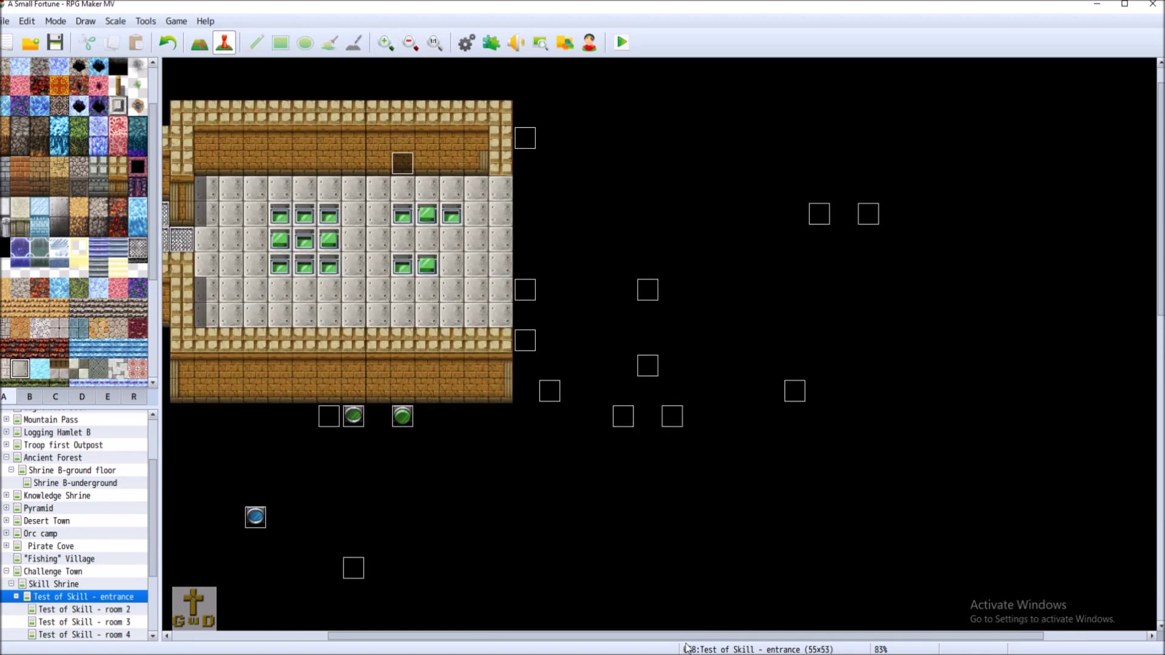
scroll(671, 625, left, 3)
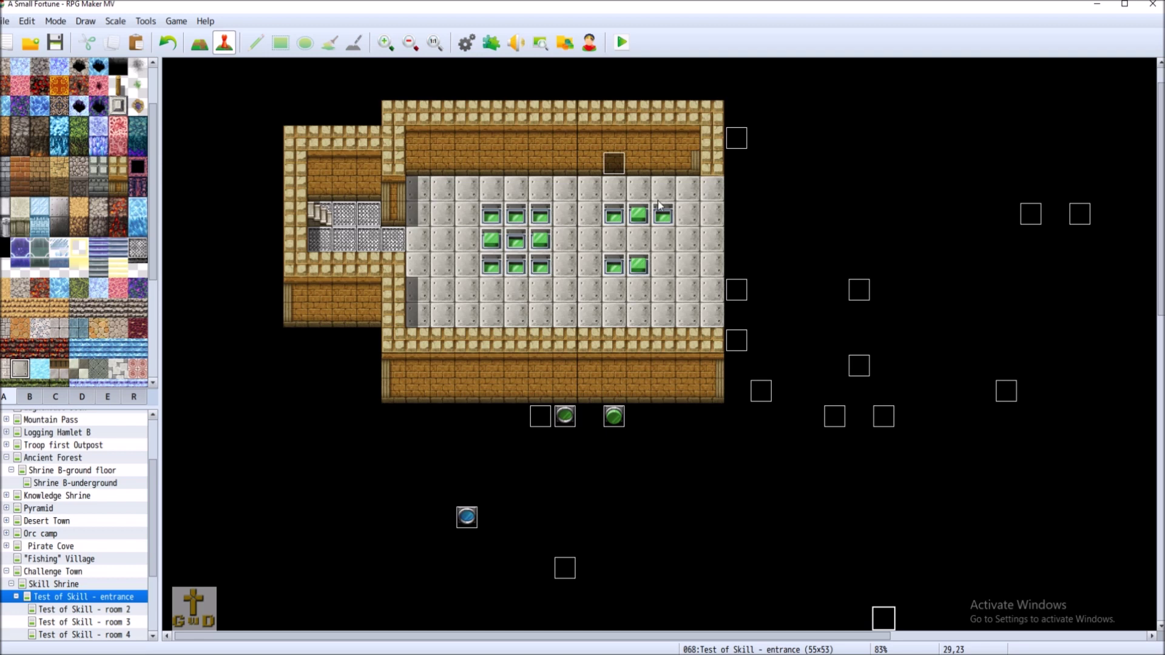
click(118, 184)
click(200, 42)
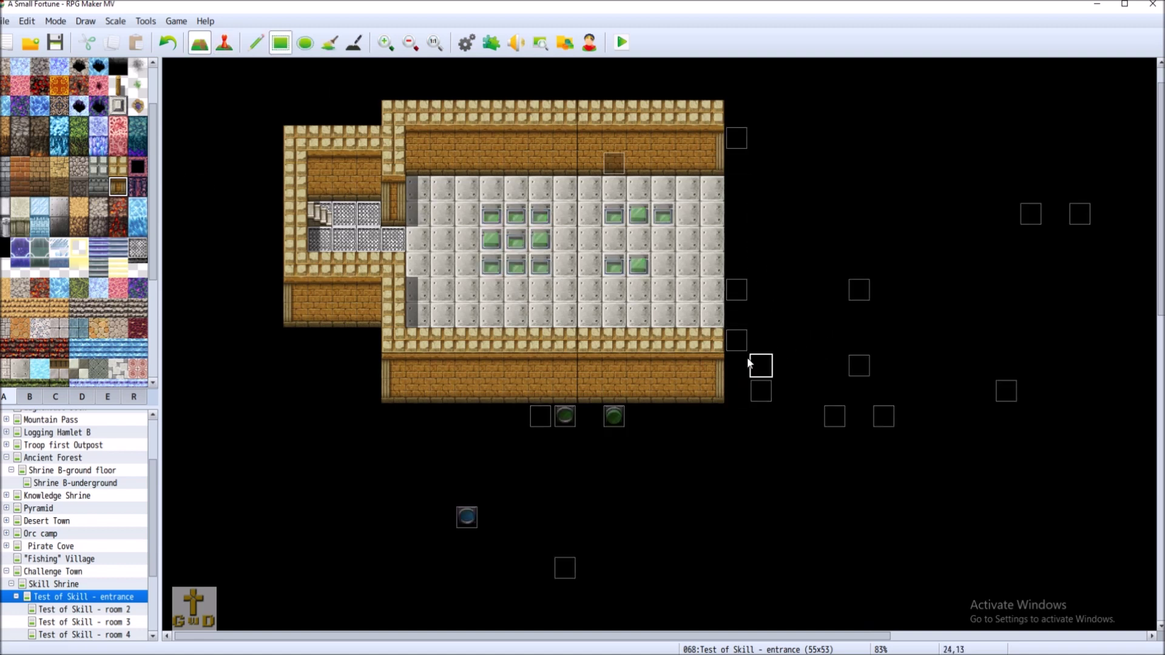
drag(728, 363, 727, 381)
click(119, 167)
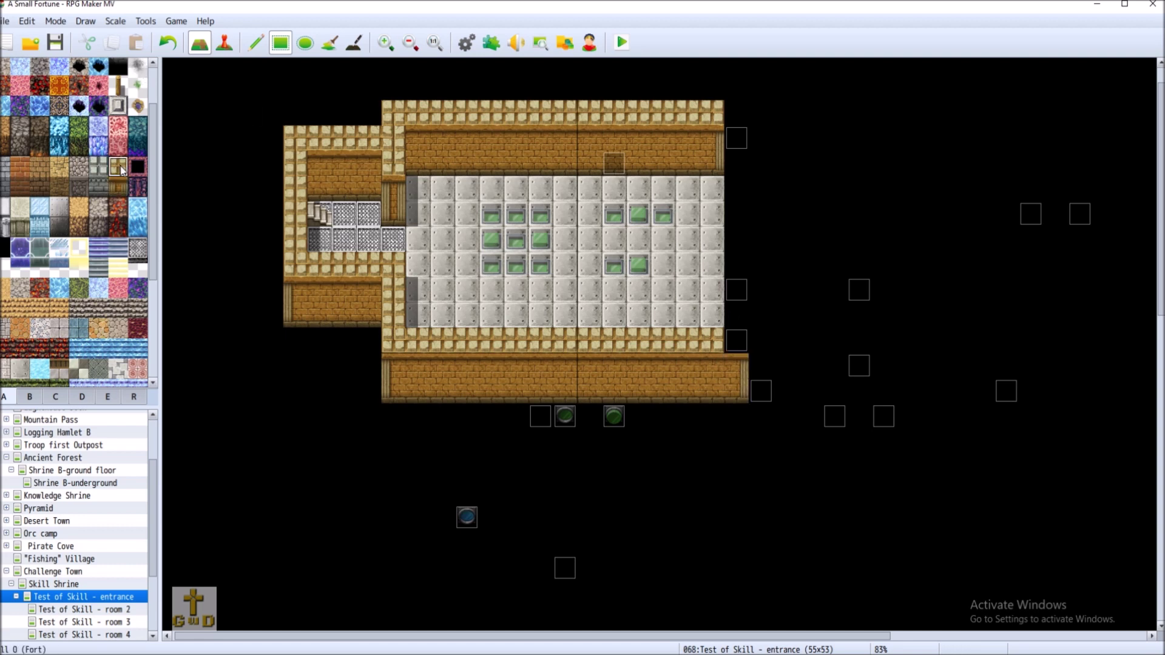
drag(731, 112, 734, 337)
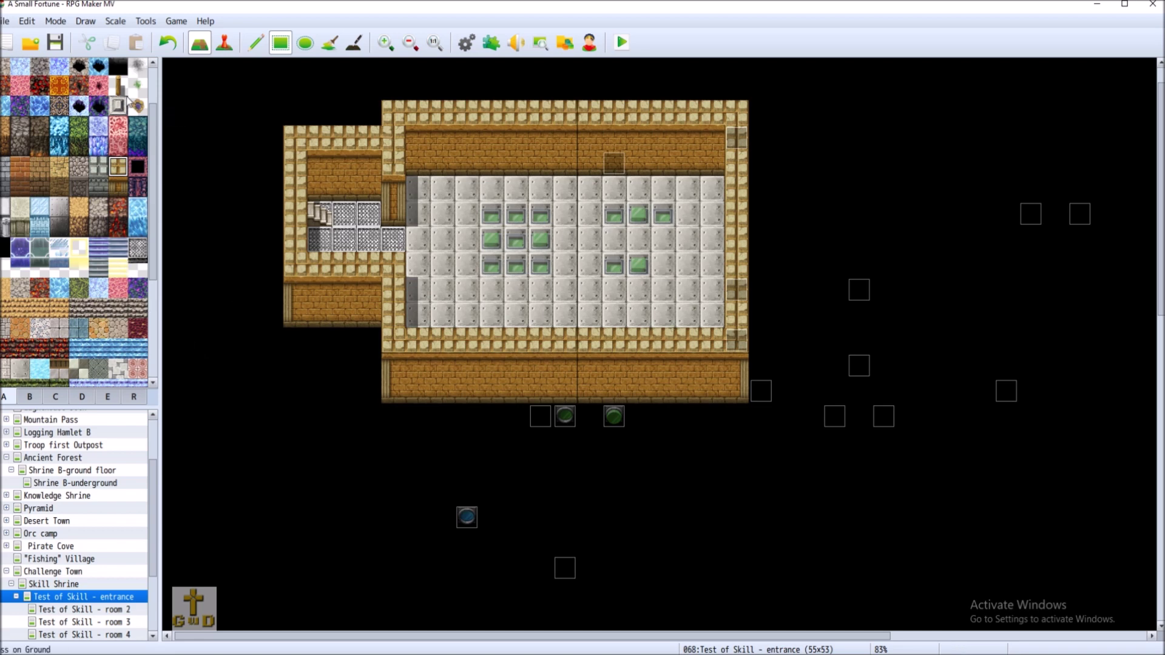
Save the project, and move the event at tile 45,25 into the upper-left room at tile 18,8
click(49, 43)
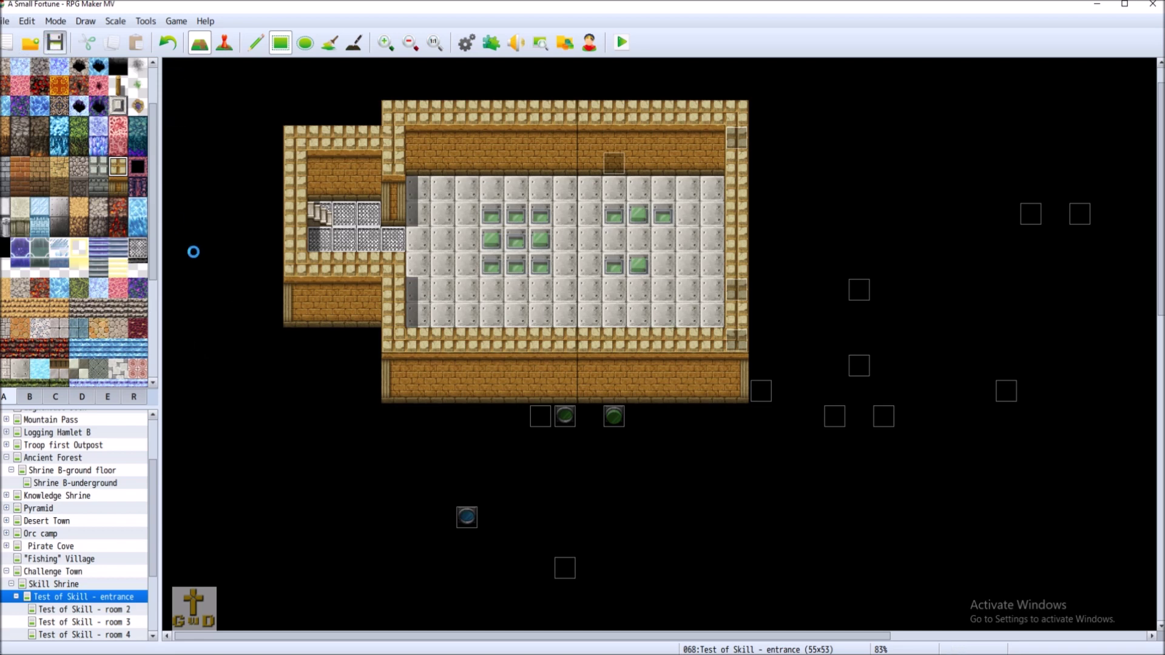
drag(474, 637, 769, 648)
scroll(871, 554, down, 6)
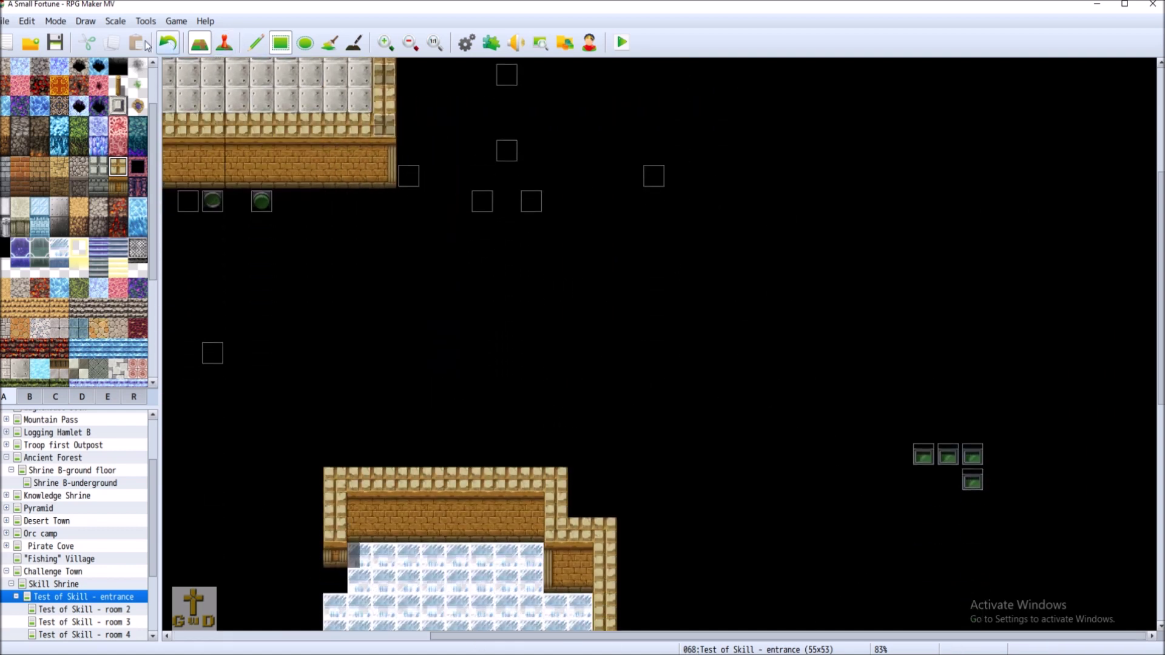
click(224, 42)
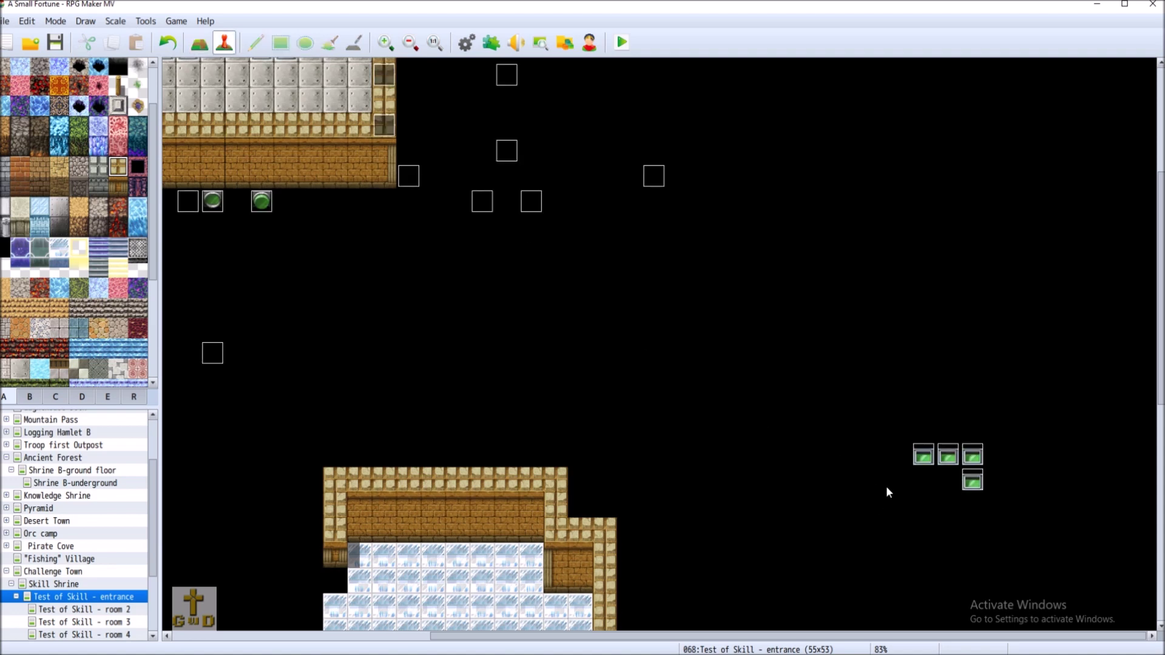
right_click(932, 461)
click(948, 498)
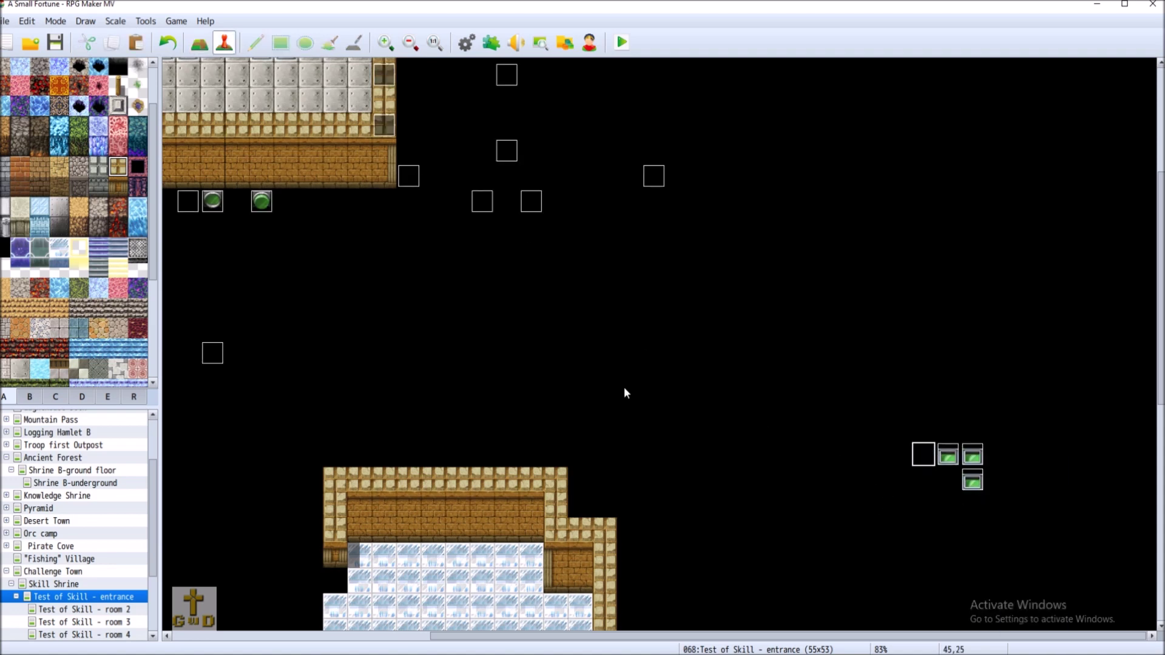
scroll(550, 380, up, 2)
scroll(548, 380, up, 1)
right_click(268, 120)
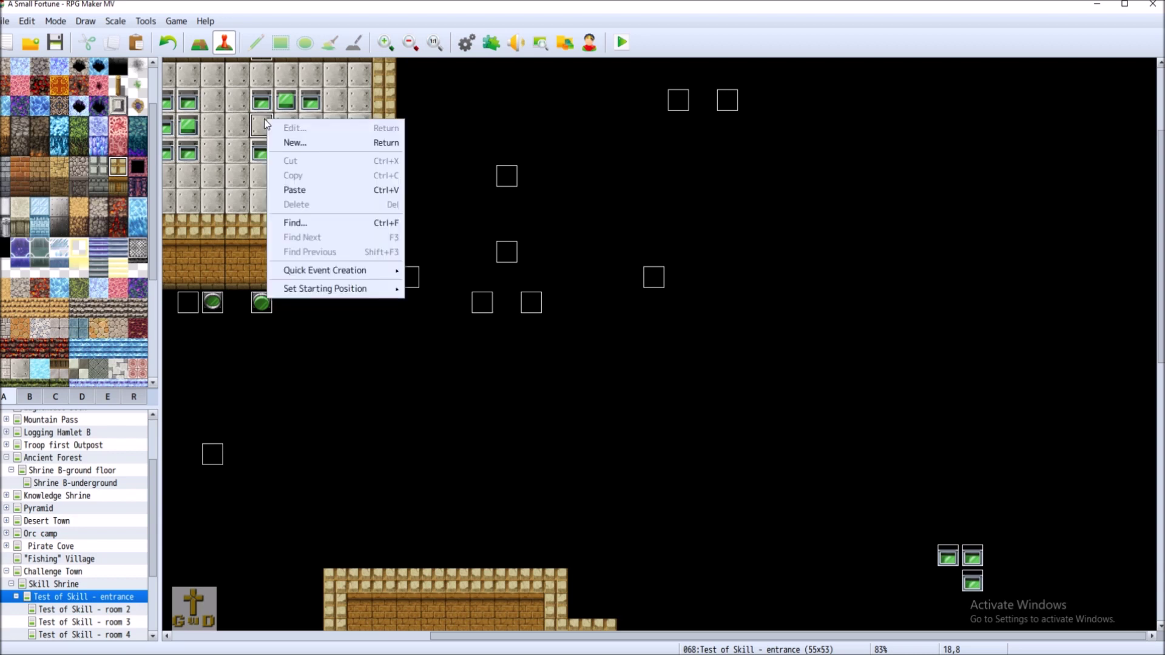
click(295, 190)
Move the remaining events at tiles 46,25, 47,25 and 47,26 into the upper-left room at tiles 19,8, 20,8 and 20,9
right_click(944, 554)
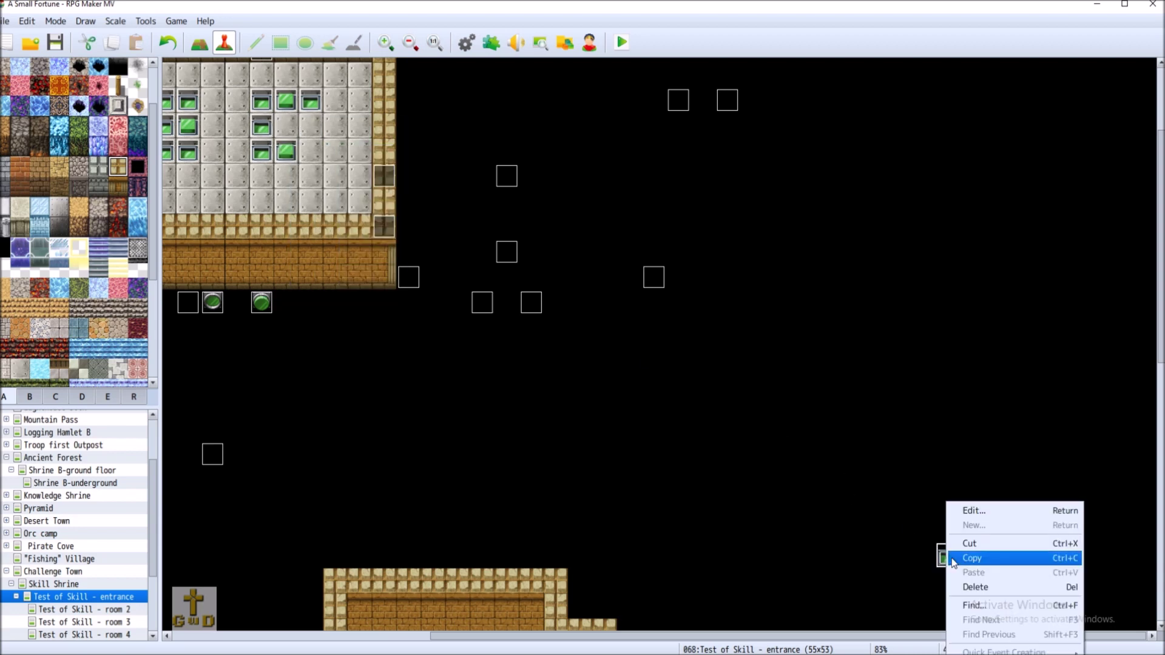
click(965, 544)
right_click(295, 127)
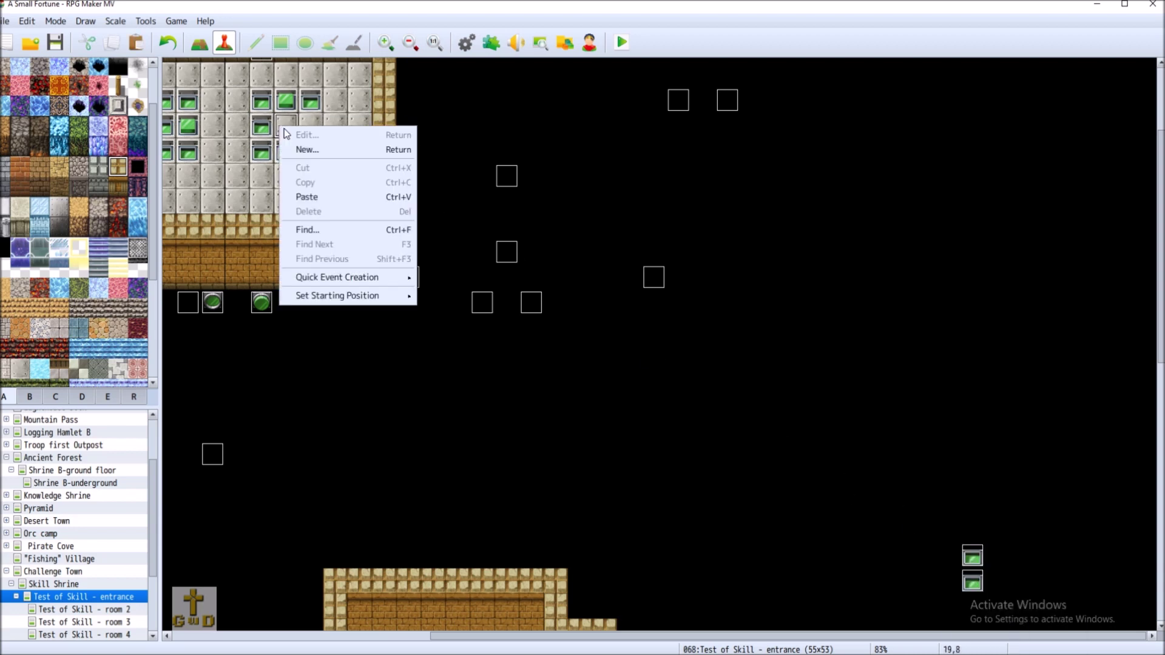
click(307, 194)
right_click(979, 559)
click(1011, 544)
right_click(312, 124)
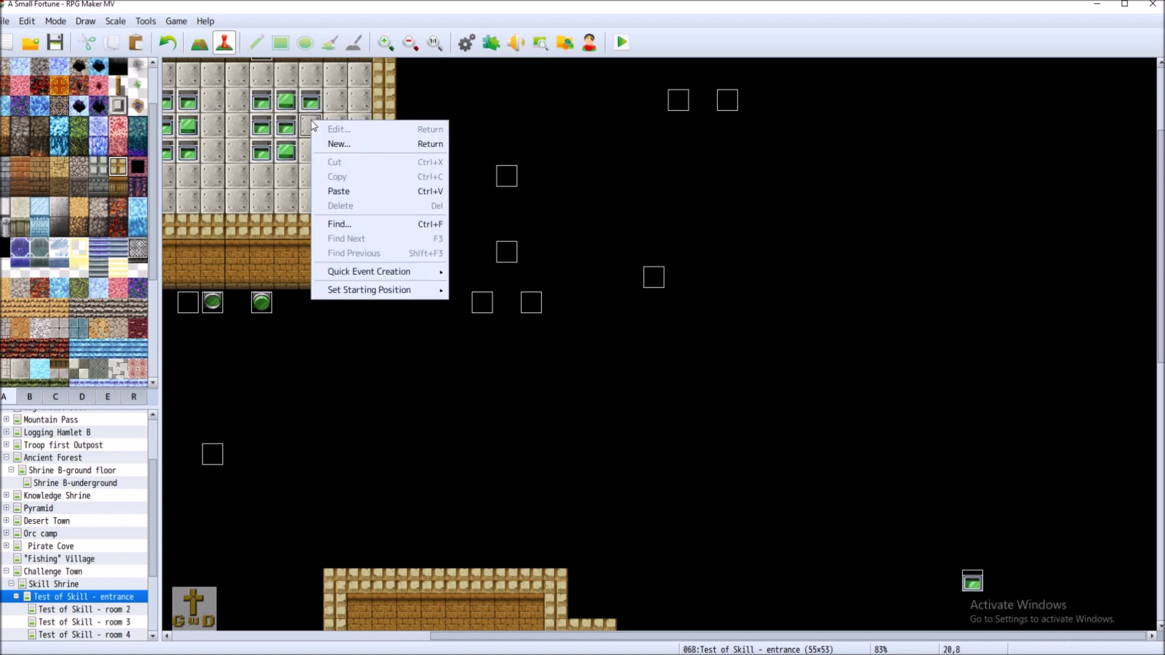
click(358, 189)
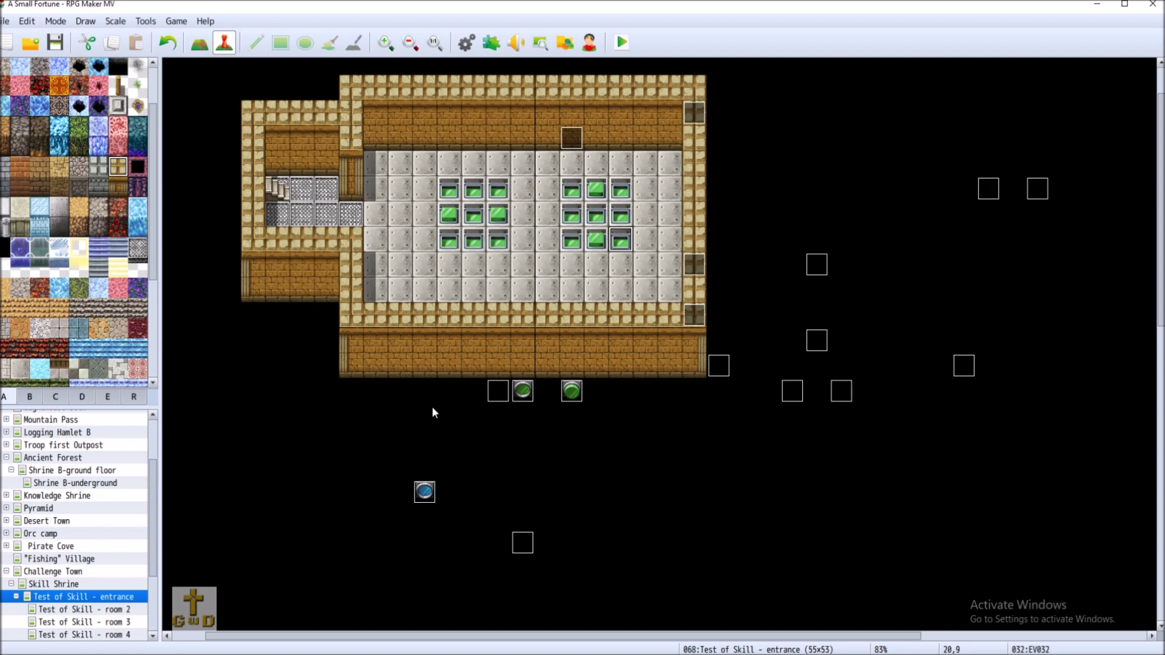
Examine the layouts of the Knowledge Shrine, Shrine B-ground floor and Skill Shrine maps, and return to the Test of Skill - entrance map
drag(534, 637, 458, 637)
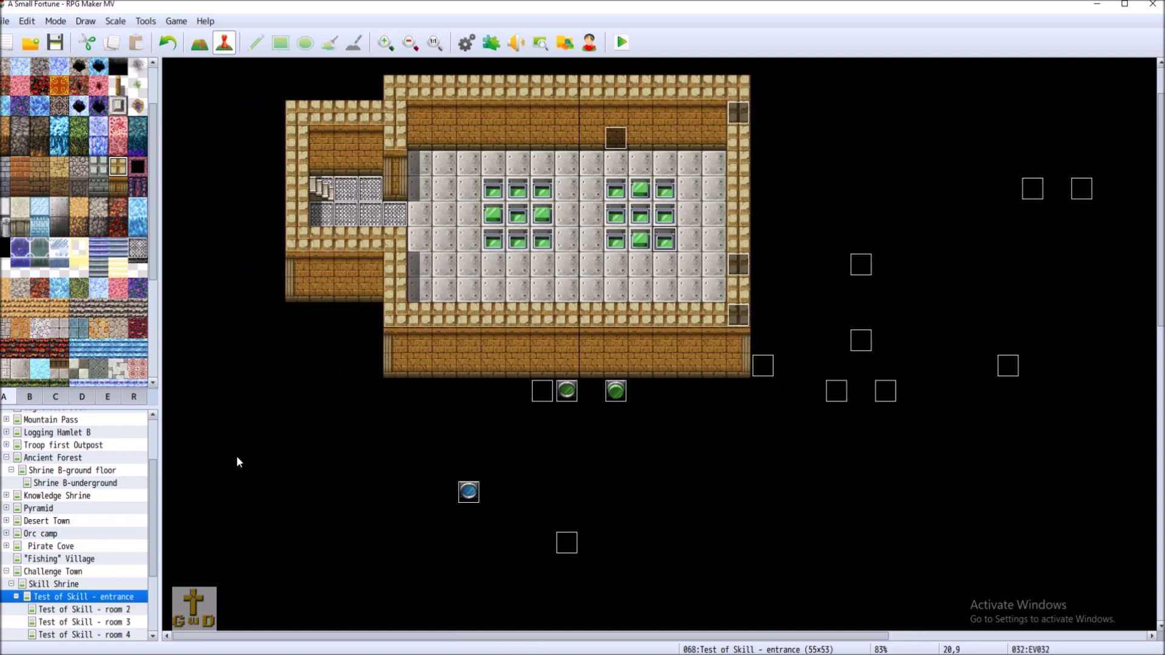
click(71, 496)
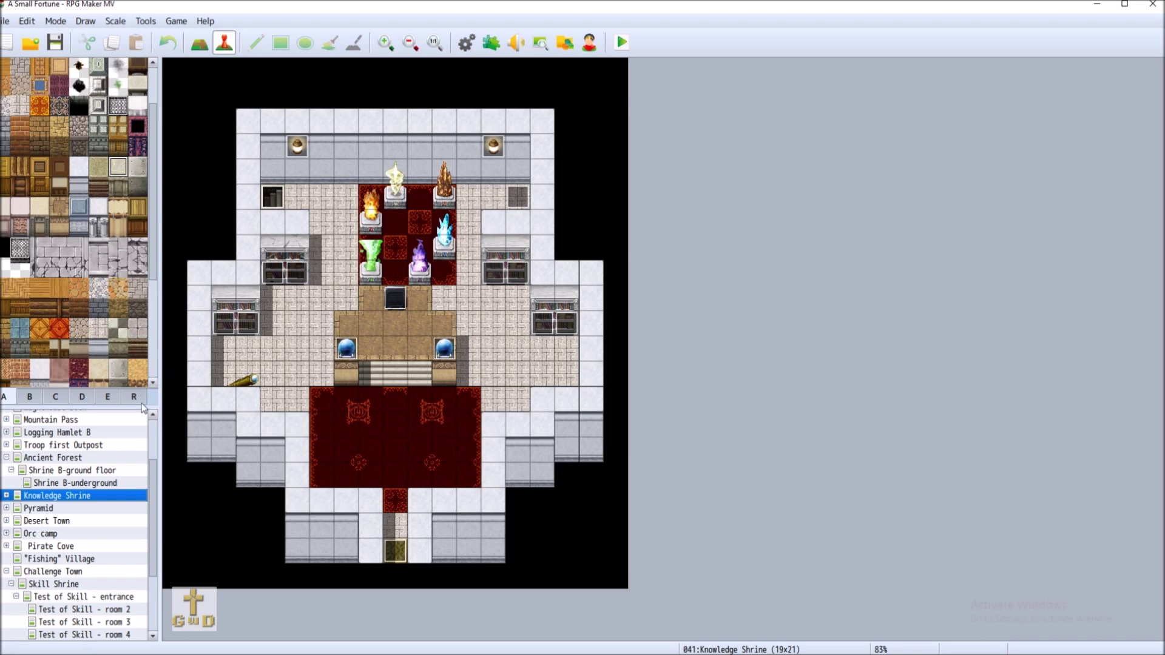
scroll(79, 465, up, 2)
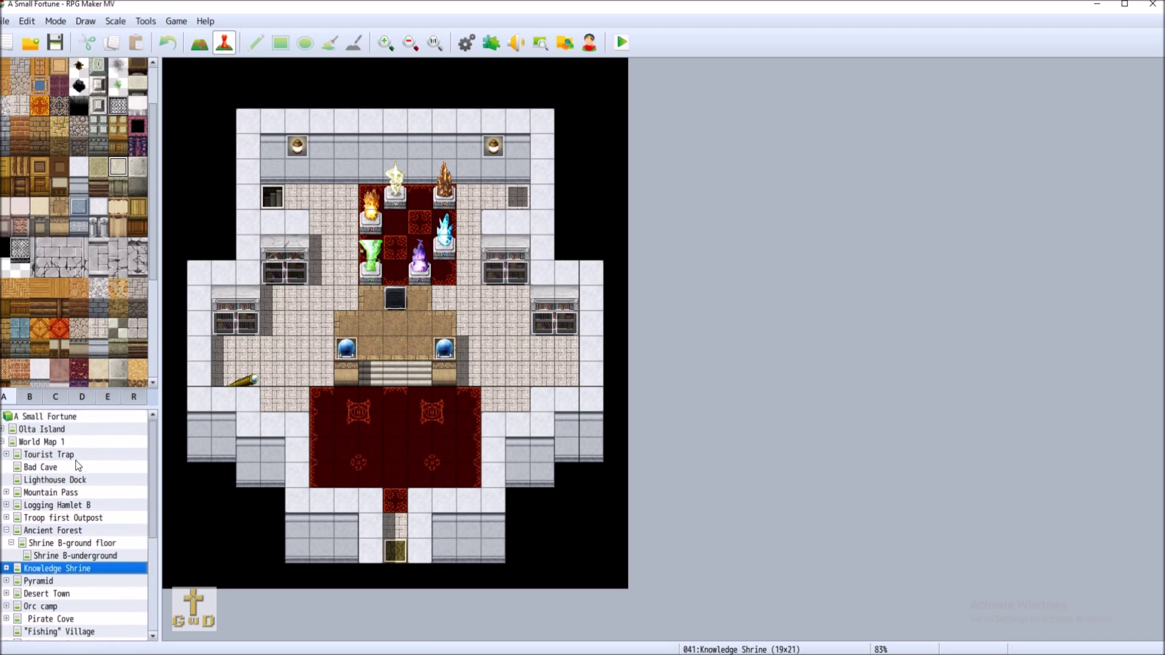
click(91, 532)
click(92, 544)
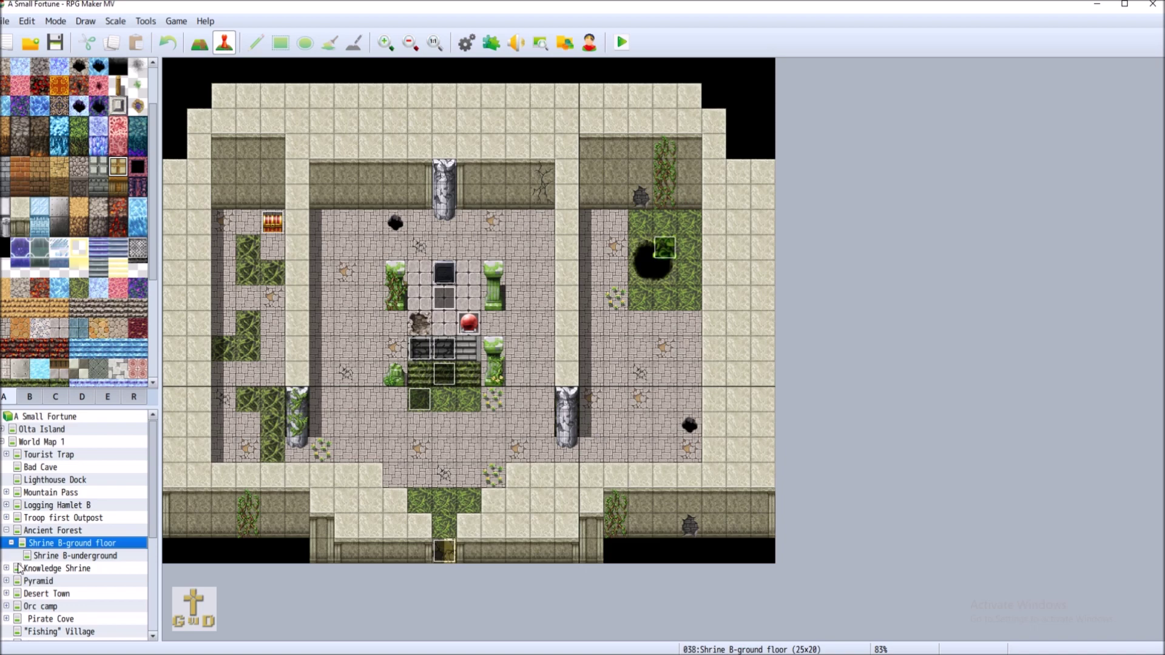
scroll(124, 614, down, 2)
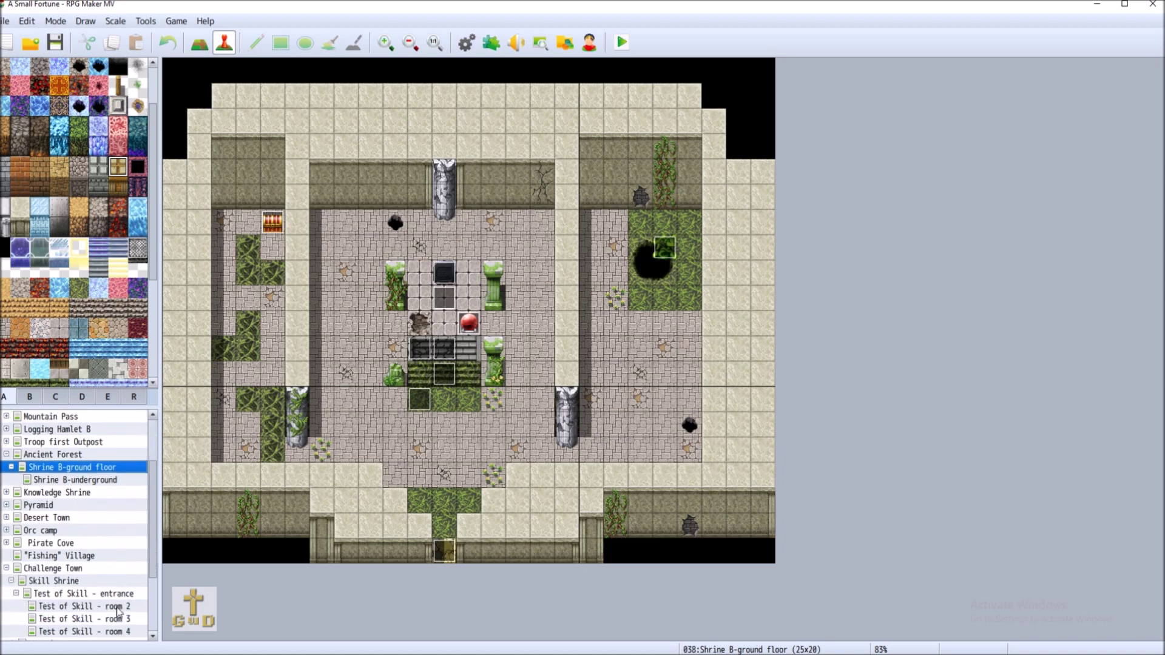
click(78, 583)
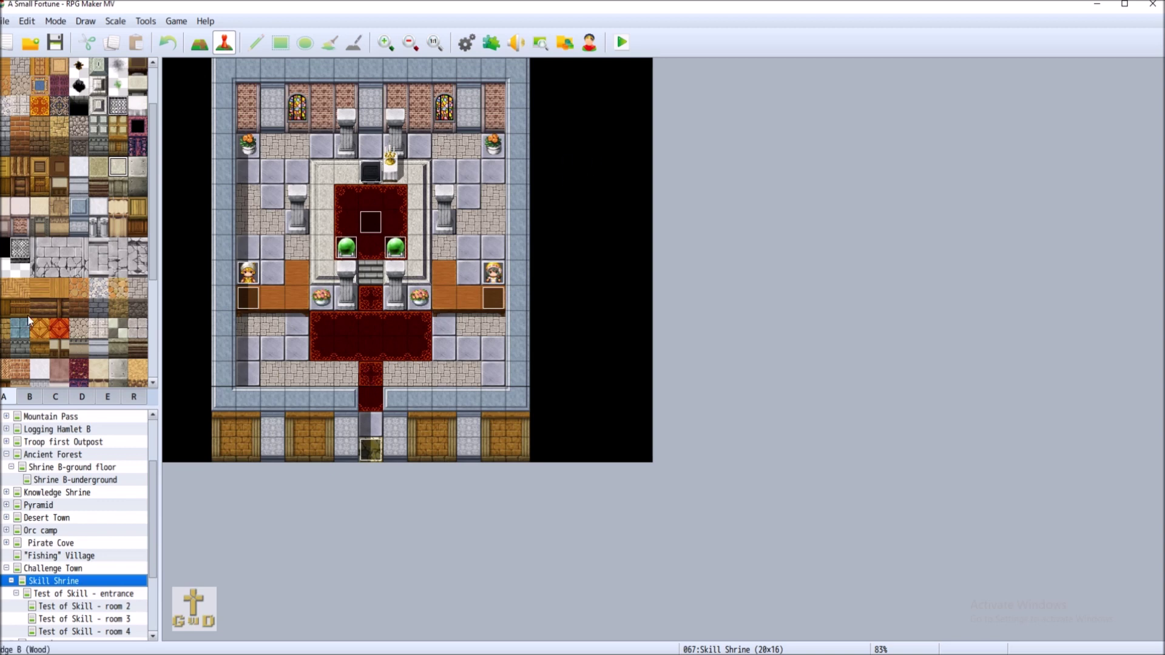
click(106, 606)
click(109, 595)
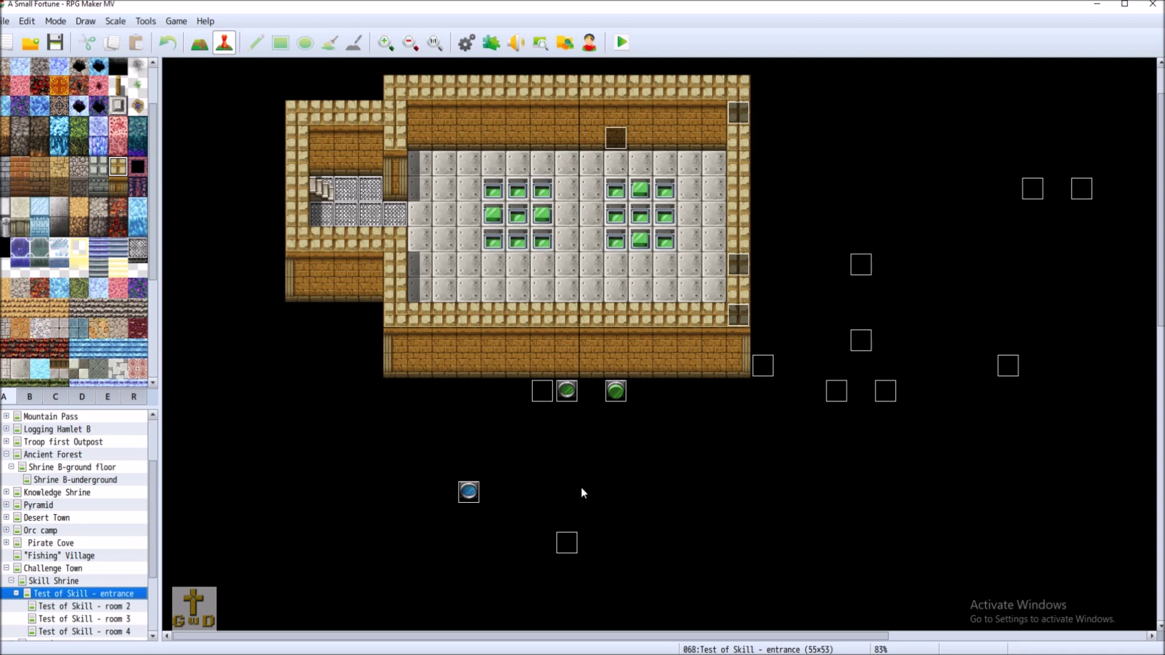
Paint a three-tile strip of grey floor just east of the upper-left room, from tile 24,11 to tile 26,11
click(488, 627)
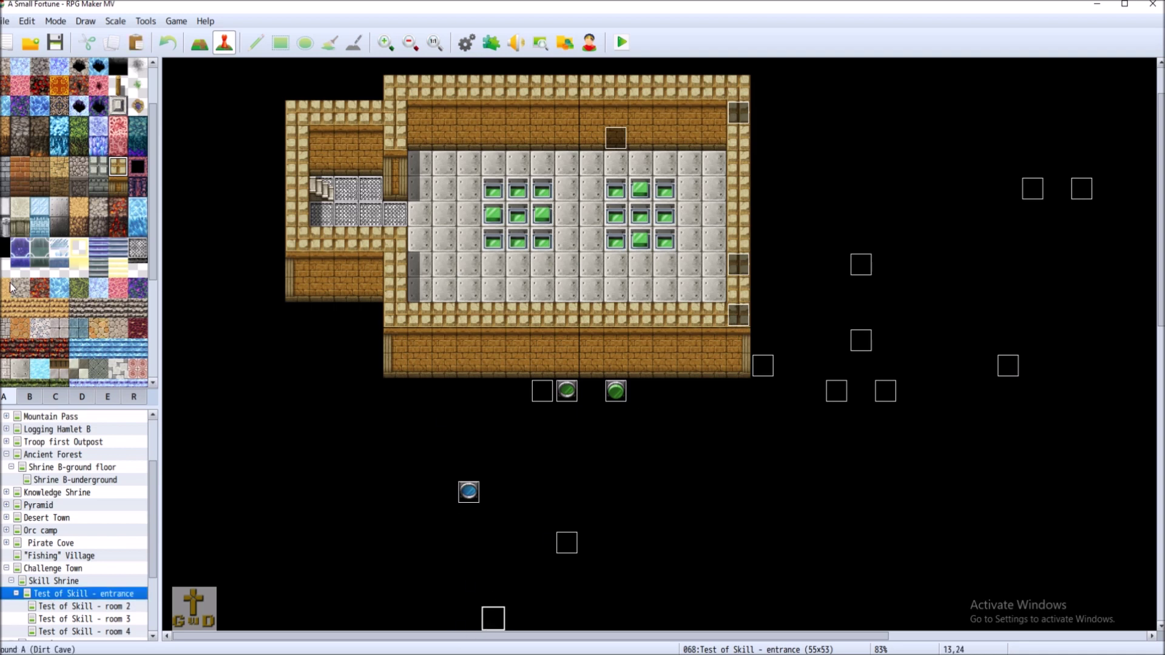
scroll(49, 303, down, 3)
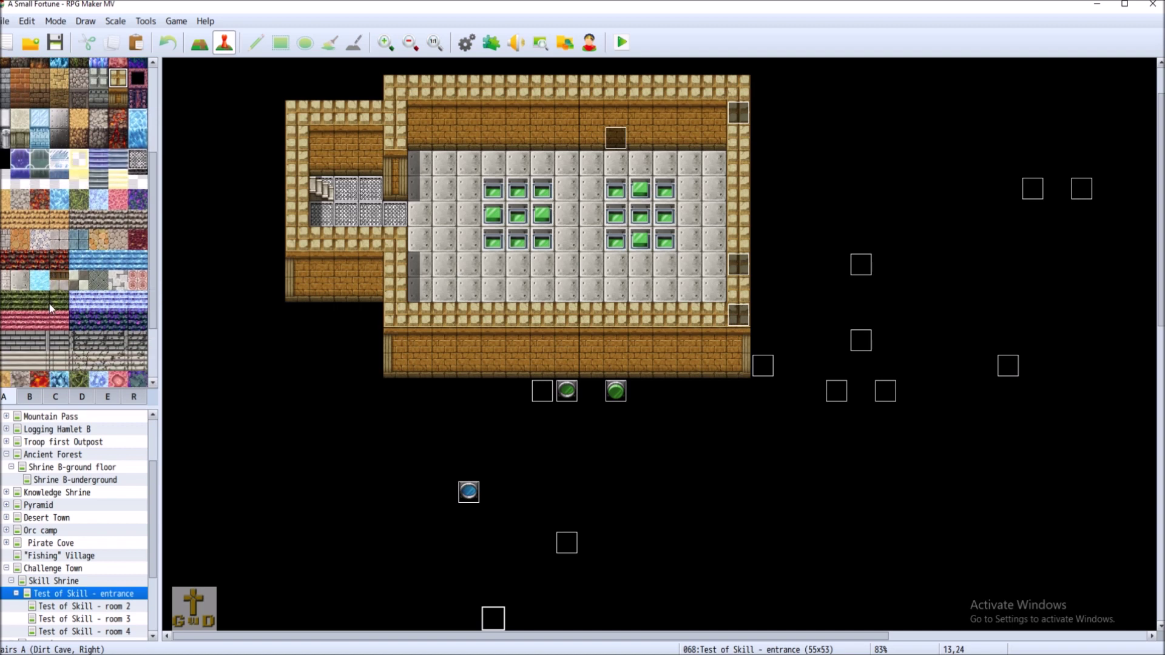
click(61, 46)
scroll(19, 339, down, 2)
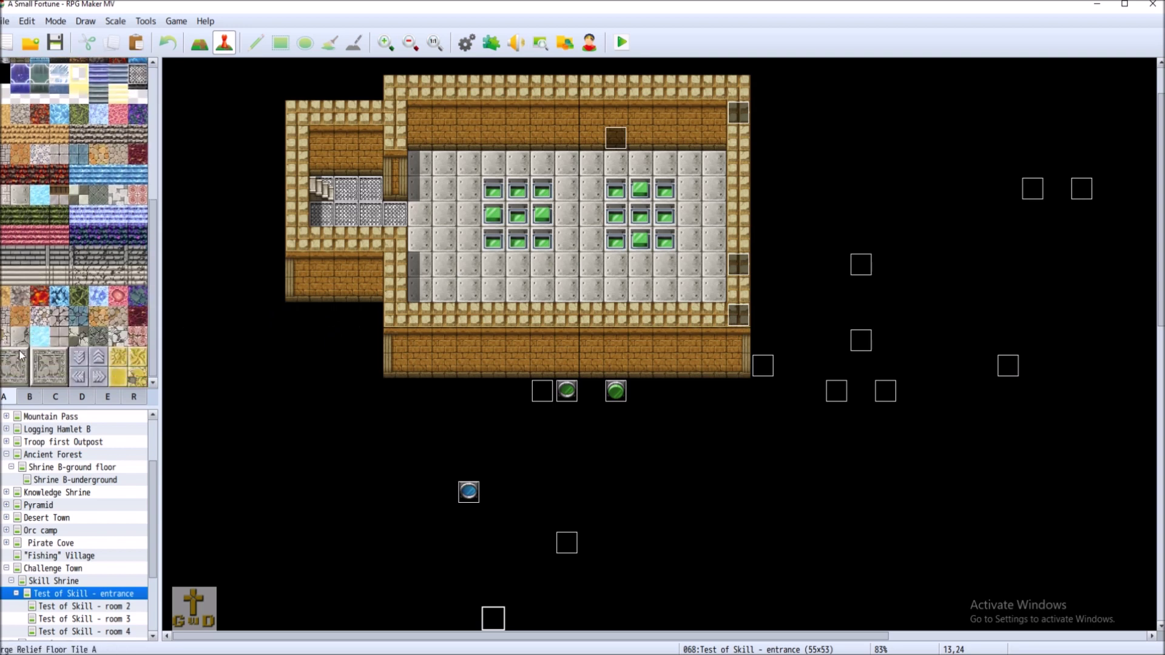
scroll(18, 339, up, 2)
click(20, 284)
key(F5)
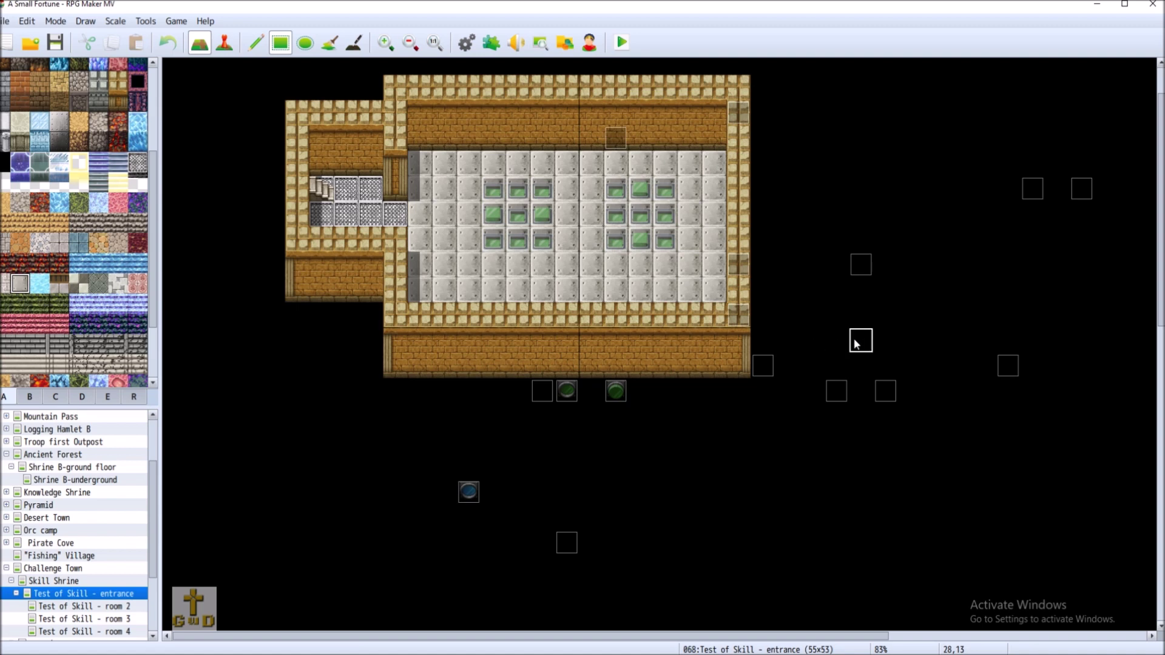
drag(688, 636, 771, 635)
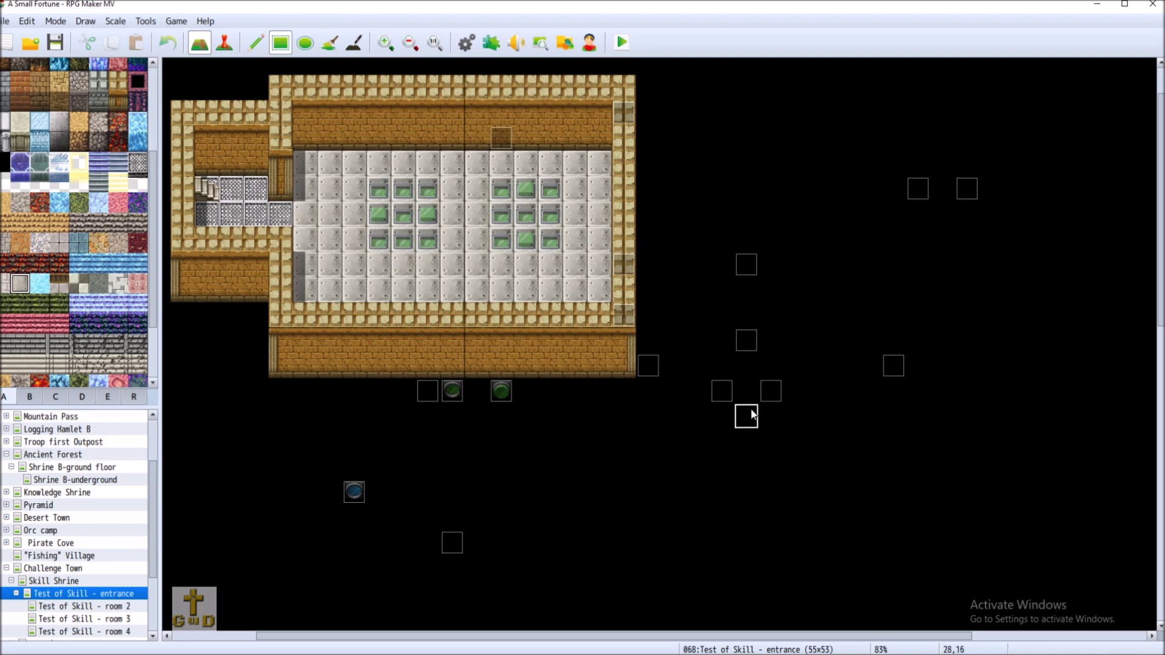
click(644, 290)
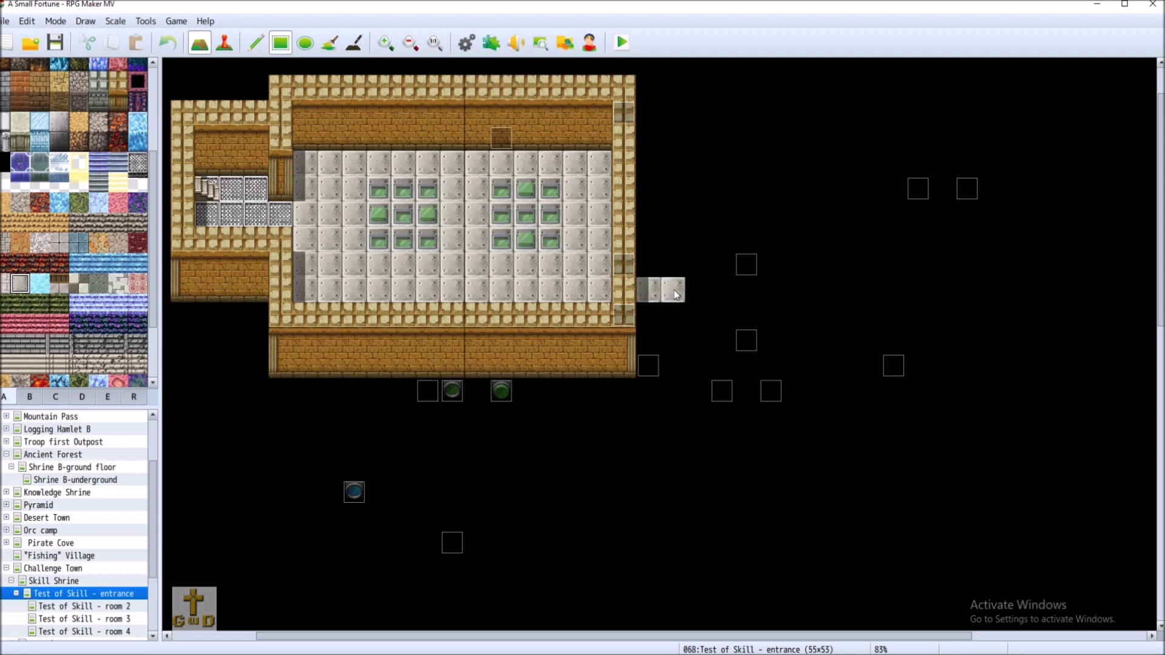
drag(678, 294, 690, 296)
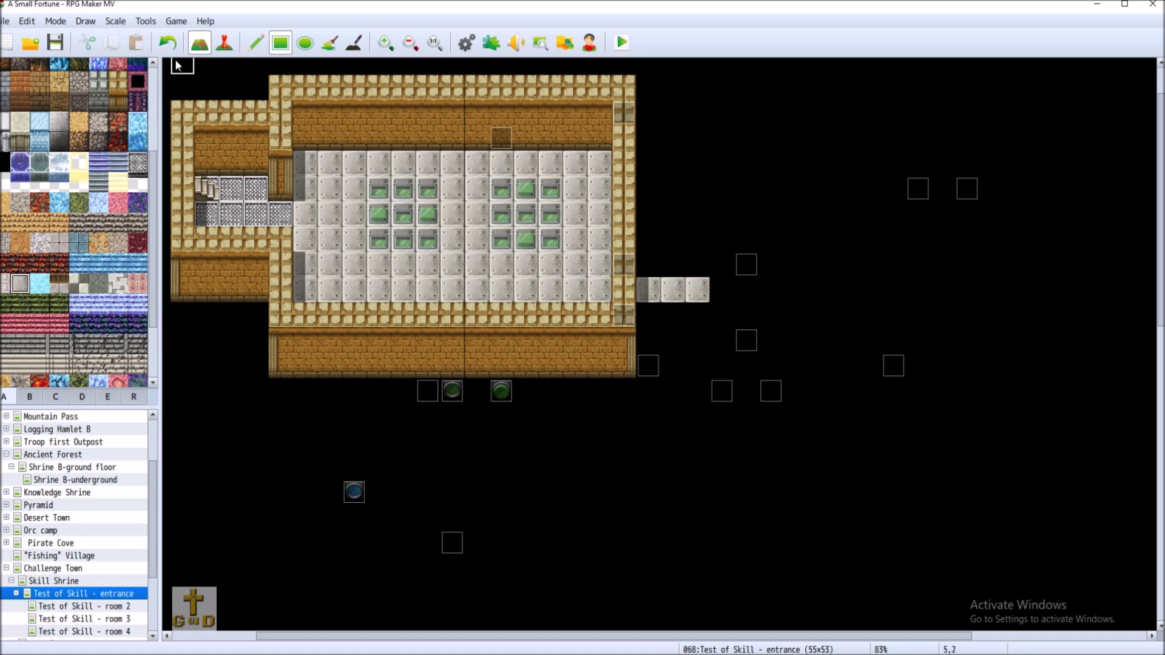
Build a vertical stone wall top in column 27 from row 8 to row 15, and choose the matching wooden wall face tile
click(61, 53)
scroll(85, 338, up, 3)
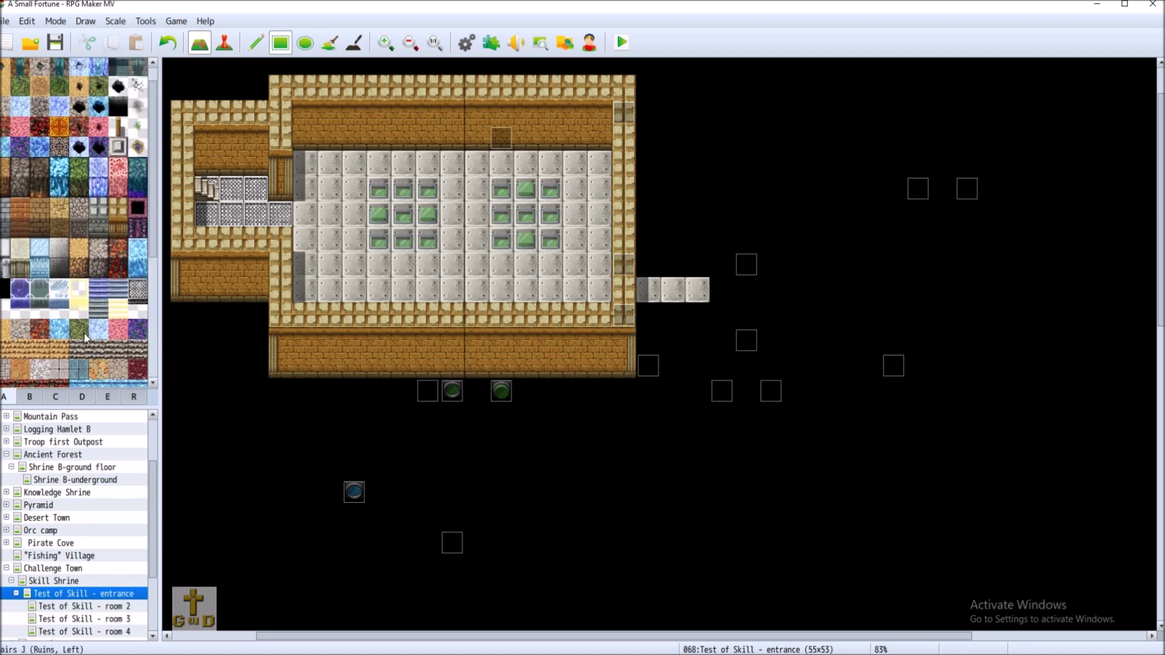
click(122, 211)
drag(719, 218, 729, 379)
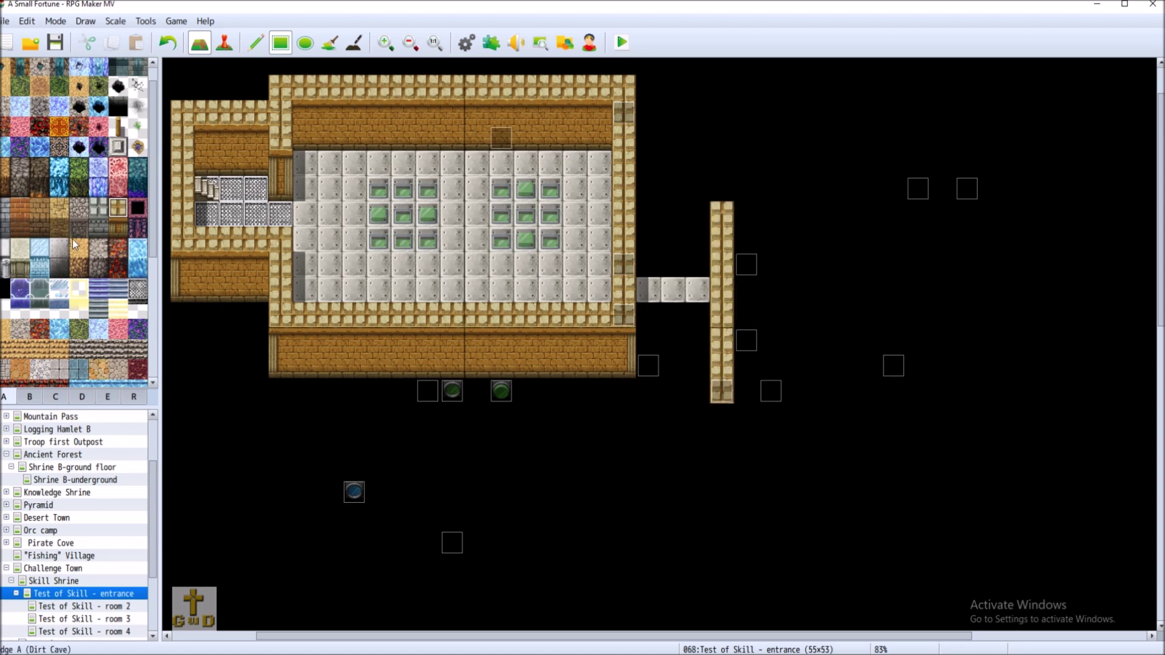
click(118, 227)
click(728, 397)
drag(728, 397, 724, 367)
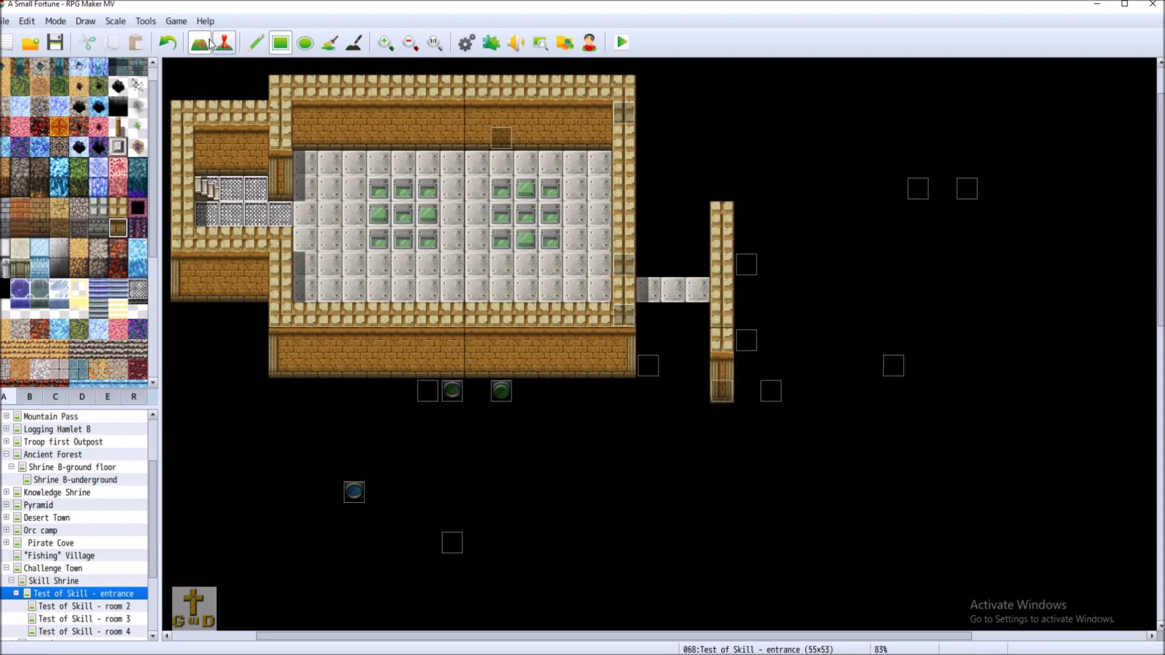
click(168, 42)
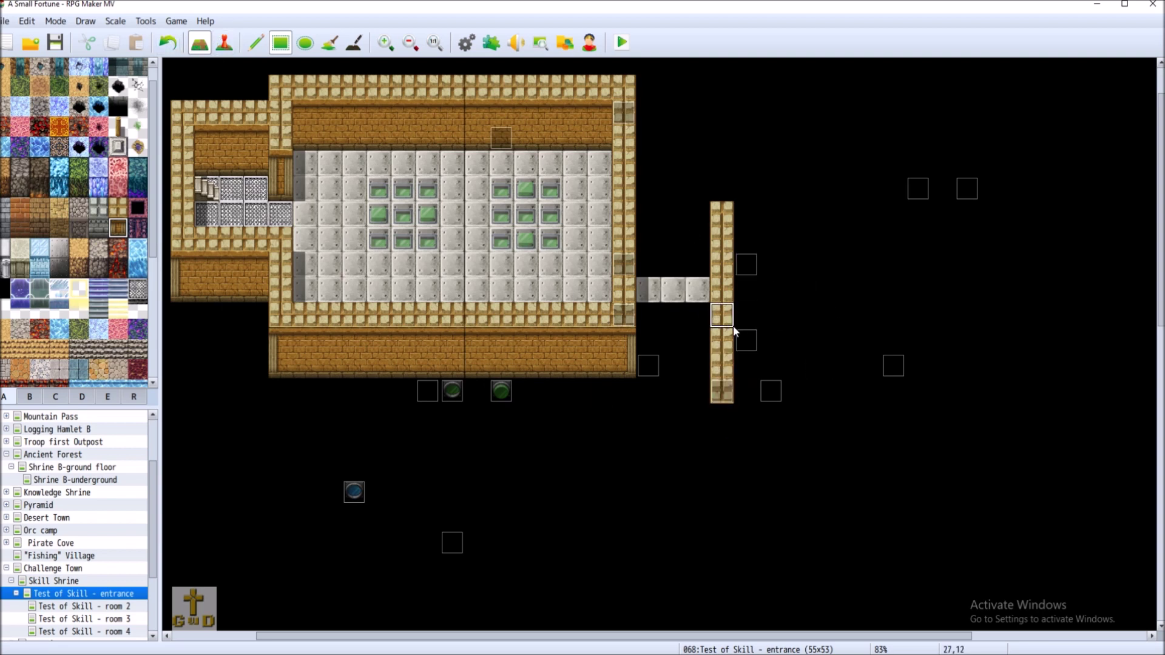
Shorten the column 27 wall so it ends in a wooden face in rows 12 and 13, and extend the grey floor onto tile 27,11
drag(733, 325, 721, 393)
click(2, 286)
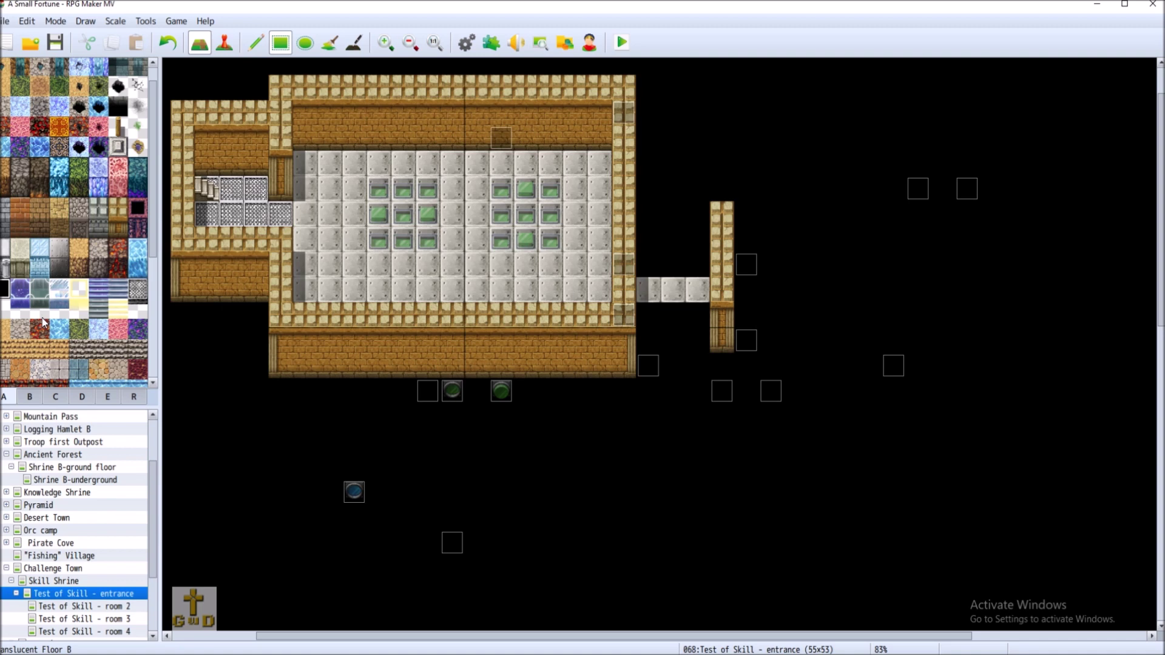
scroll(42, 318, down, 2)
click(28, 385)
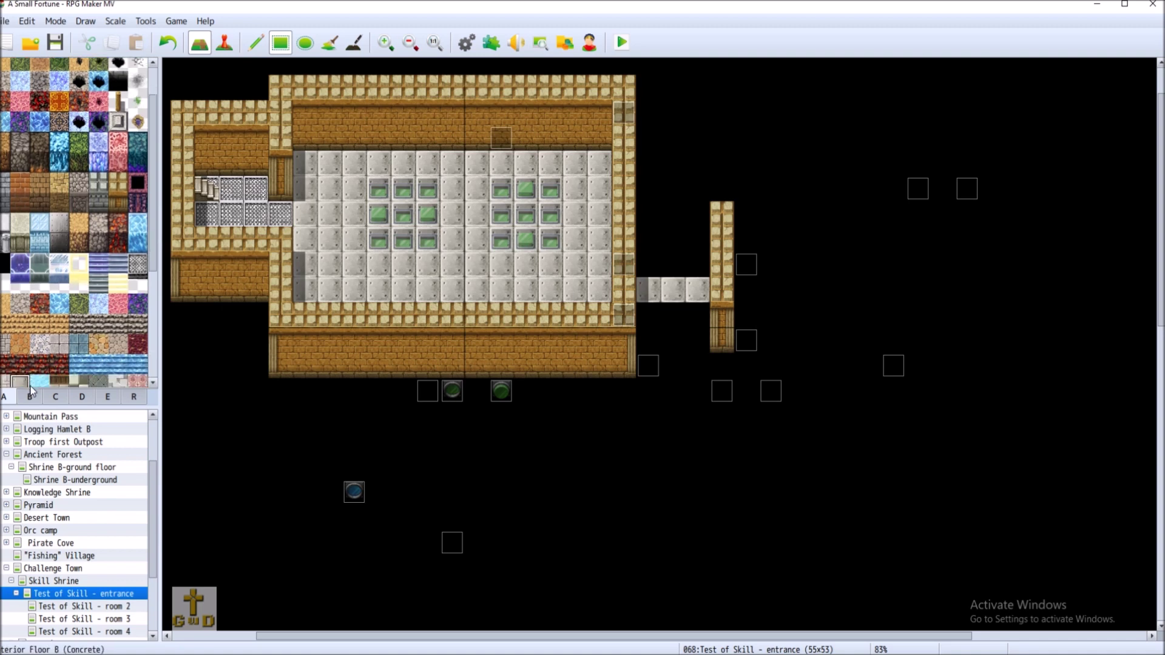
click(722, 290)
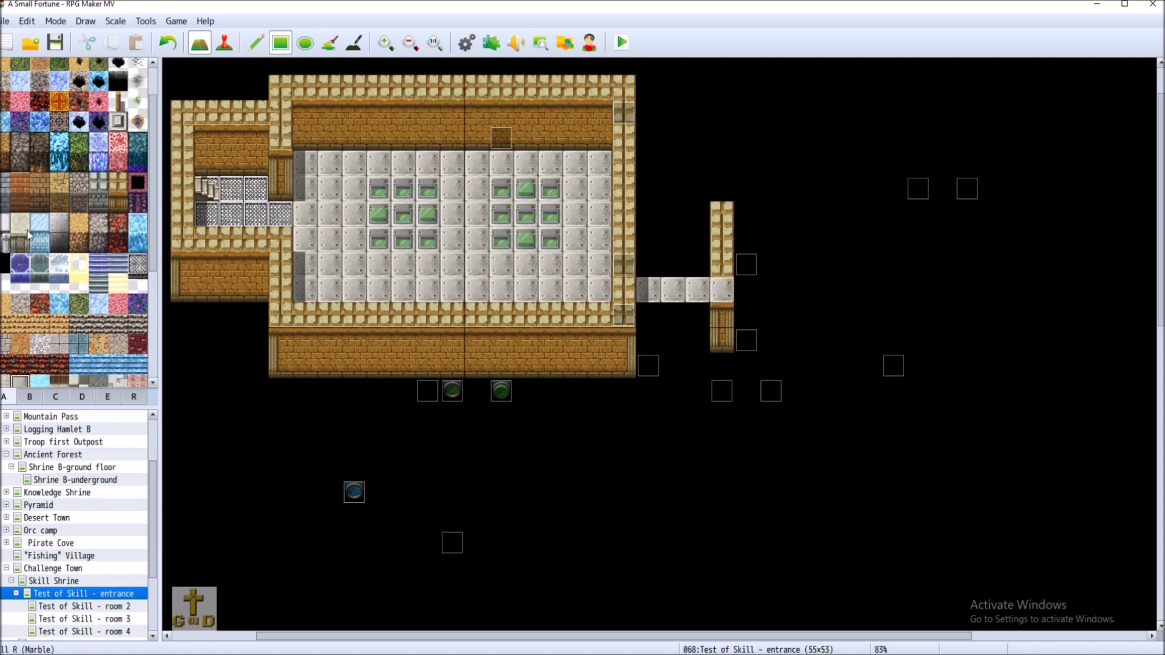
Put a stone wall top on tile 27,12 and the wooden wall face beneath it on tiles 27,13 and 27,14
click(118, 182)
click(713, 313)
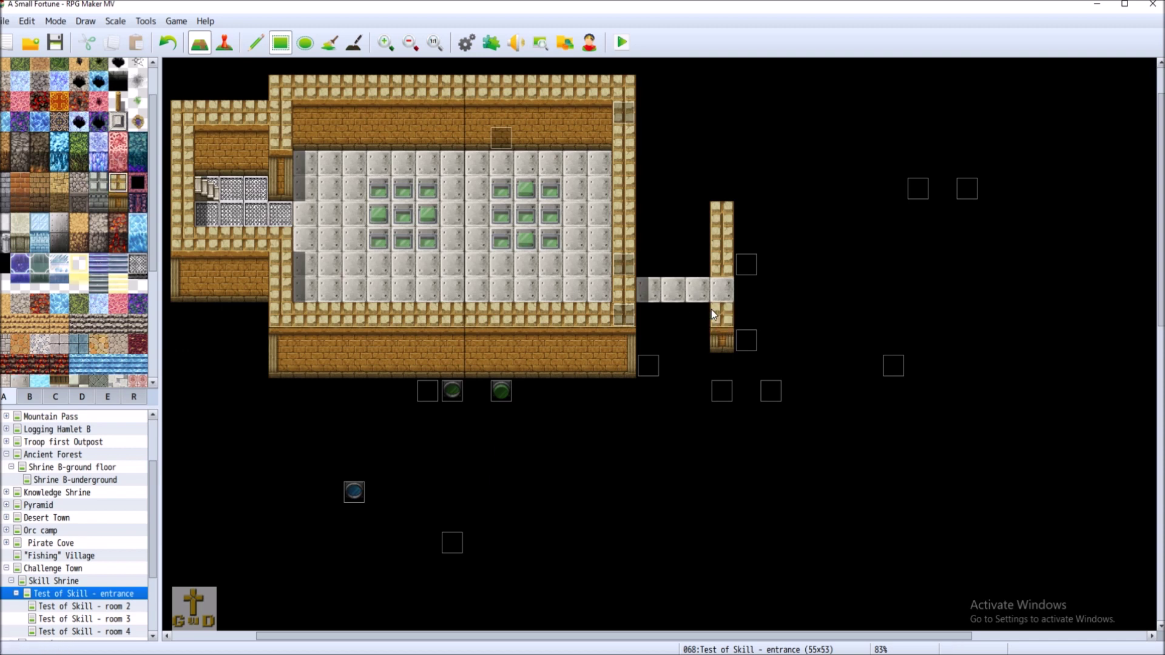
click(119, 202)
click(728, 366)
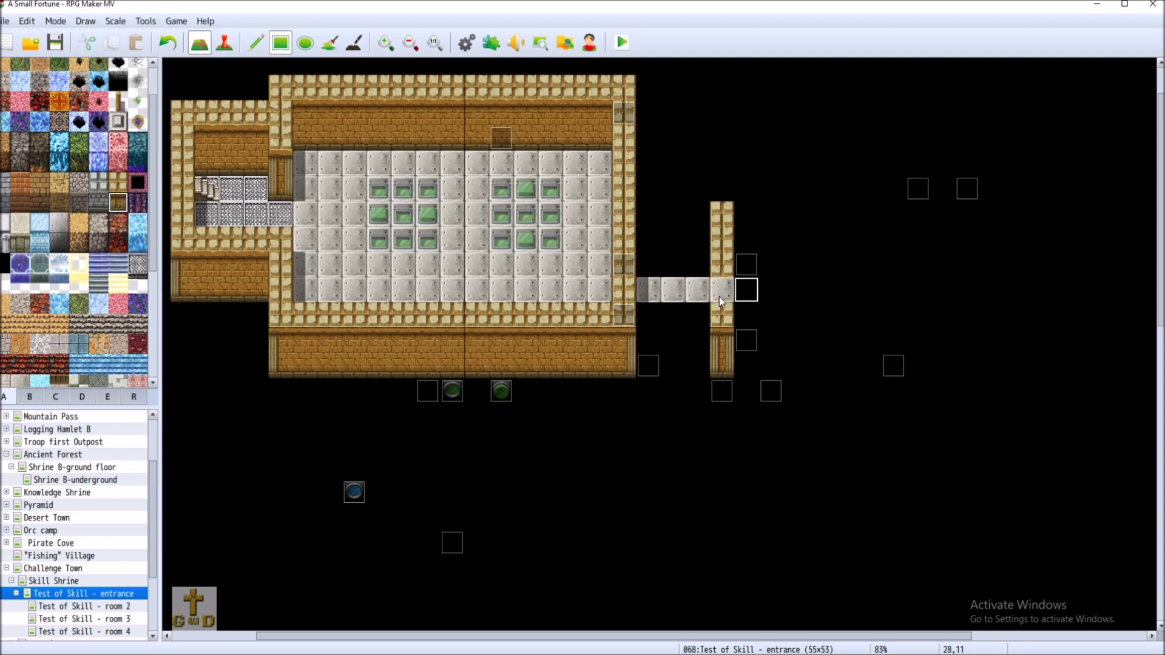
Extend the stone wall tops eastward from column 27, along row 12 to column 29 and along row 8 to column 30
click(119, 182)
drag(748, 315, 771, 318)
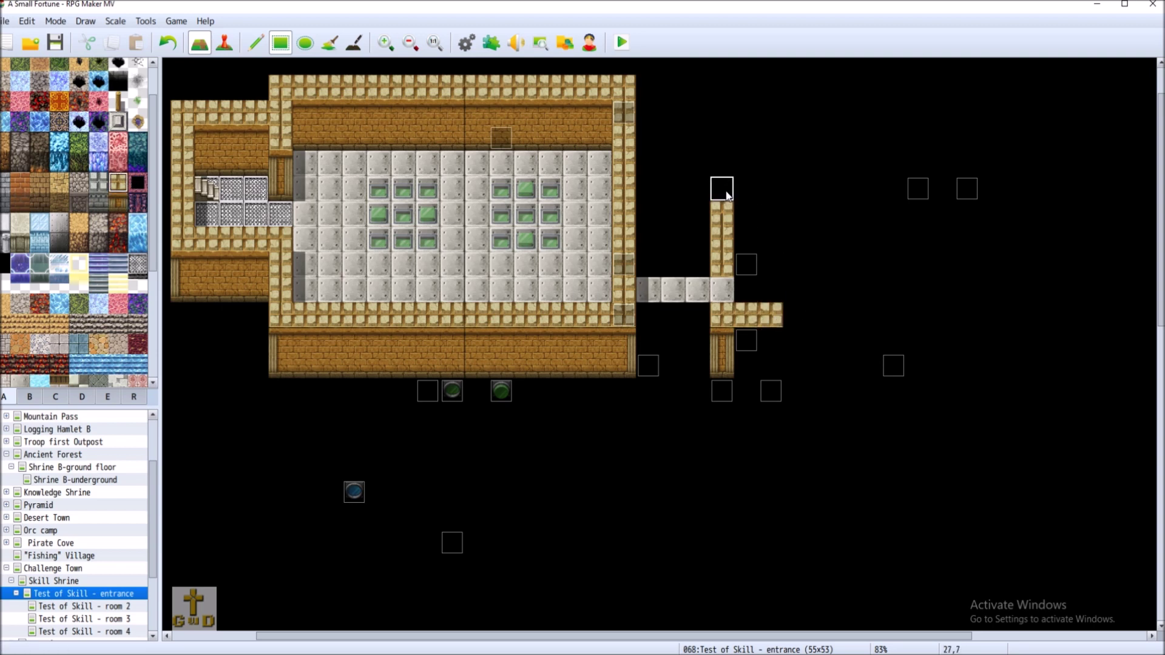
drag(749, 213, 796, 216)
Add wooden wall faces under both stone tops, covering rows 9–10 to column 30 and rows 13–14 to column 29
click(118, 202)
drag(741, 262, 789, 257)
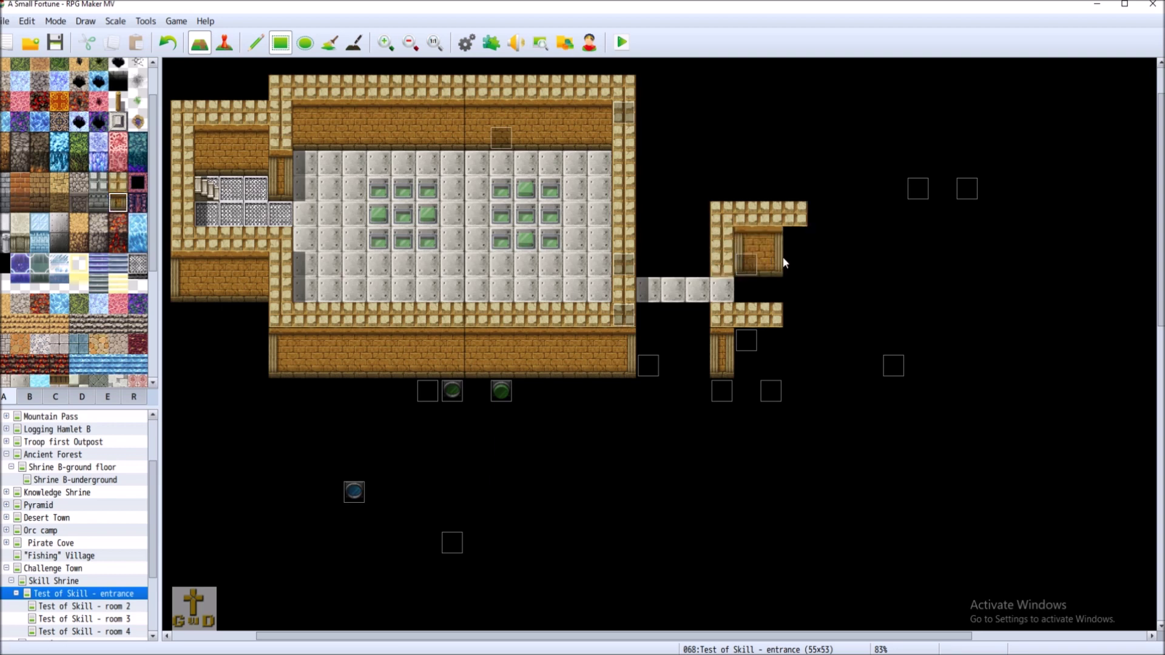
click(772, 363)
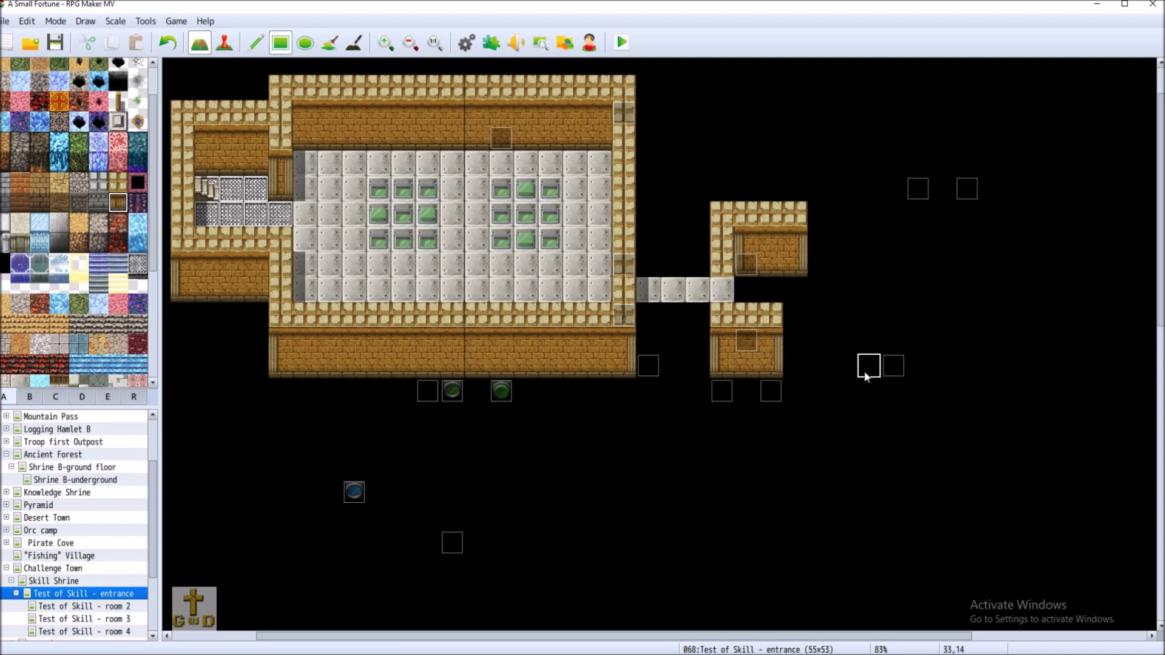
Place wooden wall faces on rows 9–10 across columns 24–27 and on rows 13–14 across columns 24–26
click(723, 260)
click(722, 254)
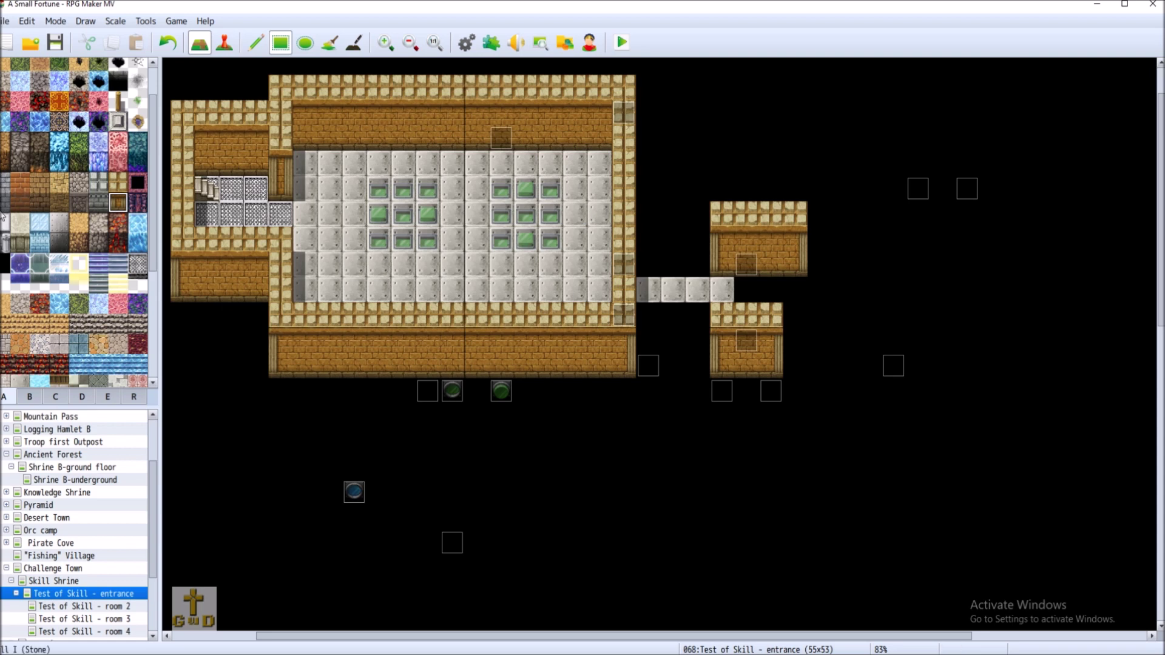
click(118, 182)
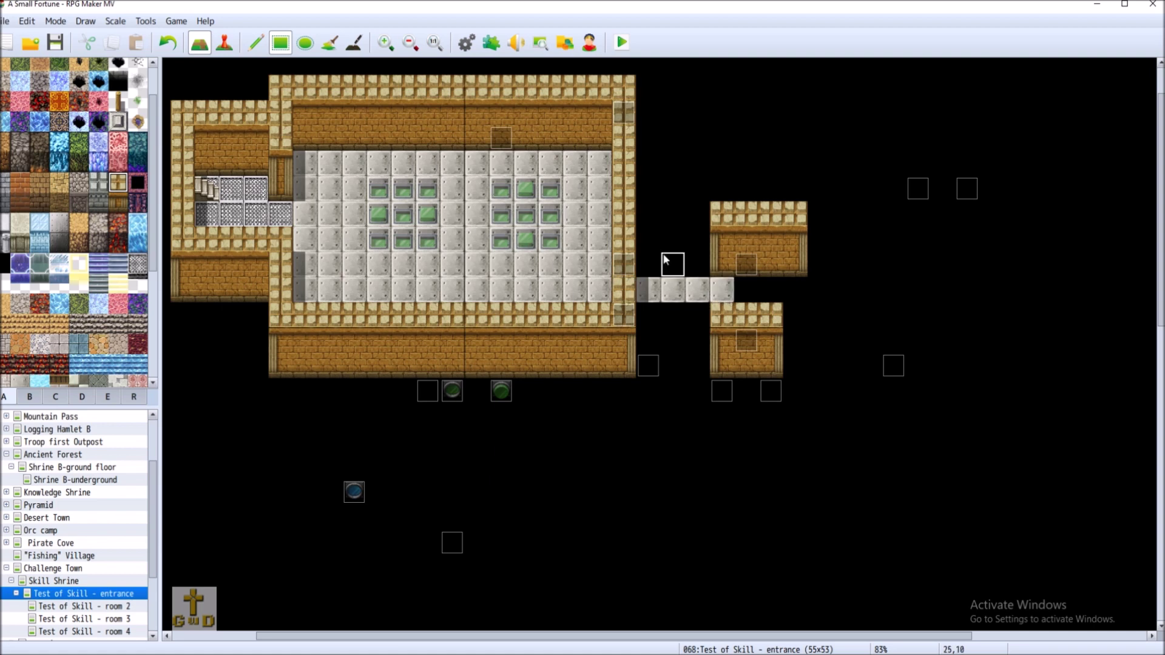
right_click(271, 208)
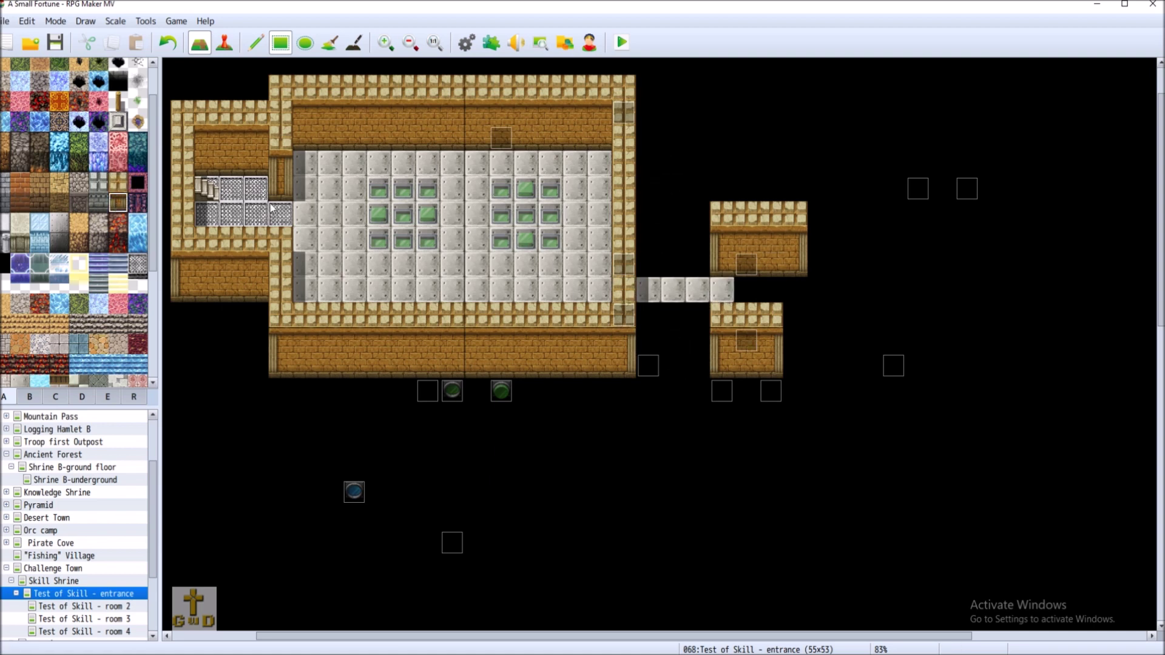
drag(642, 247, 690, 257)
mouse_move(674, 340)
mouse_down()
mouse_move(648, 361)
mouse_move(698, 364)
mouse_up()
Connect the passage's stone wall tops to the main room, filling rows 12 and 8 across columns 24–26
click(118, 182)
drag(721, 315, 648, 323)
drag(648, 213, 698, 213)
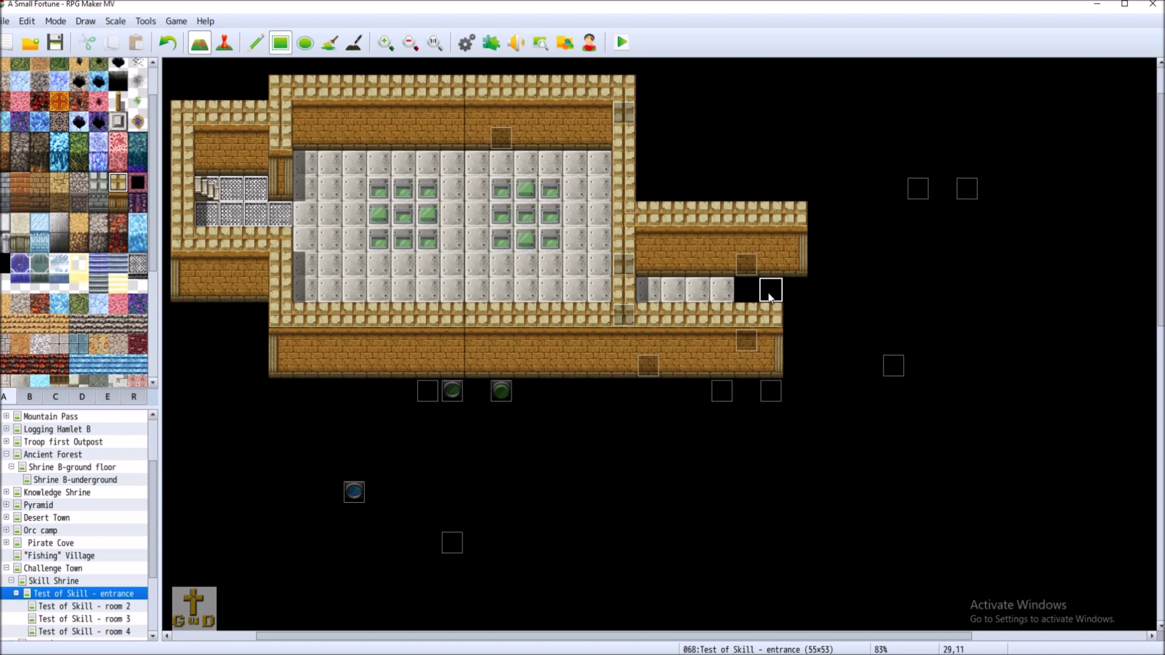
click(234, 47)
right_click(718, 288)
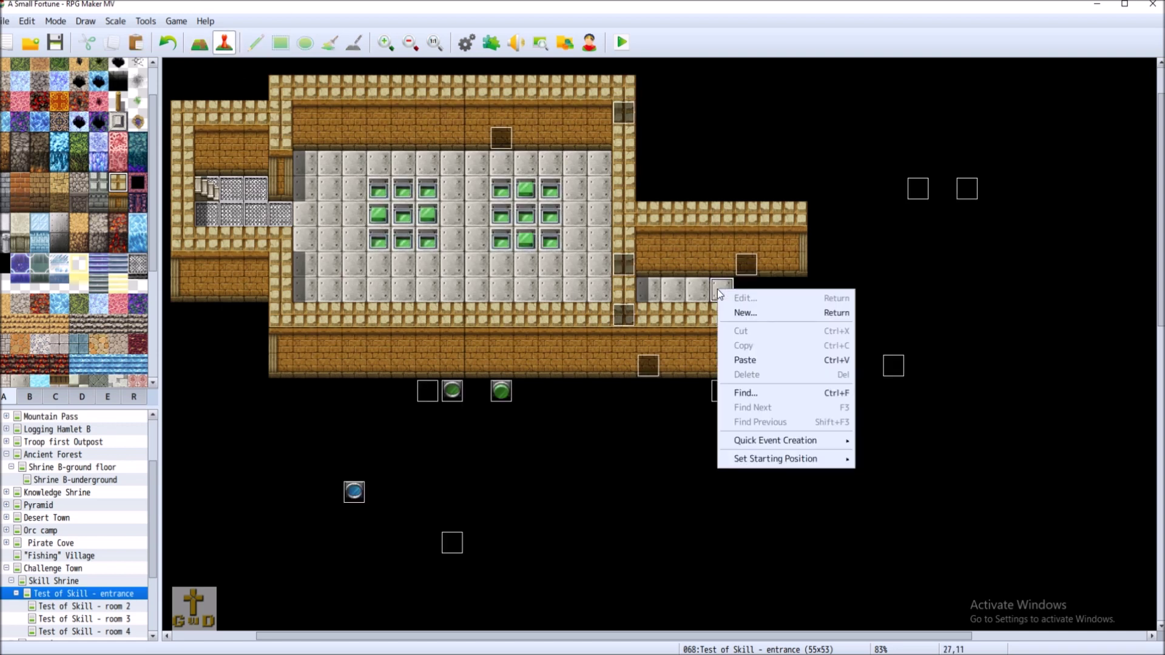
click(673, 365)
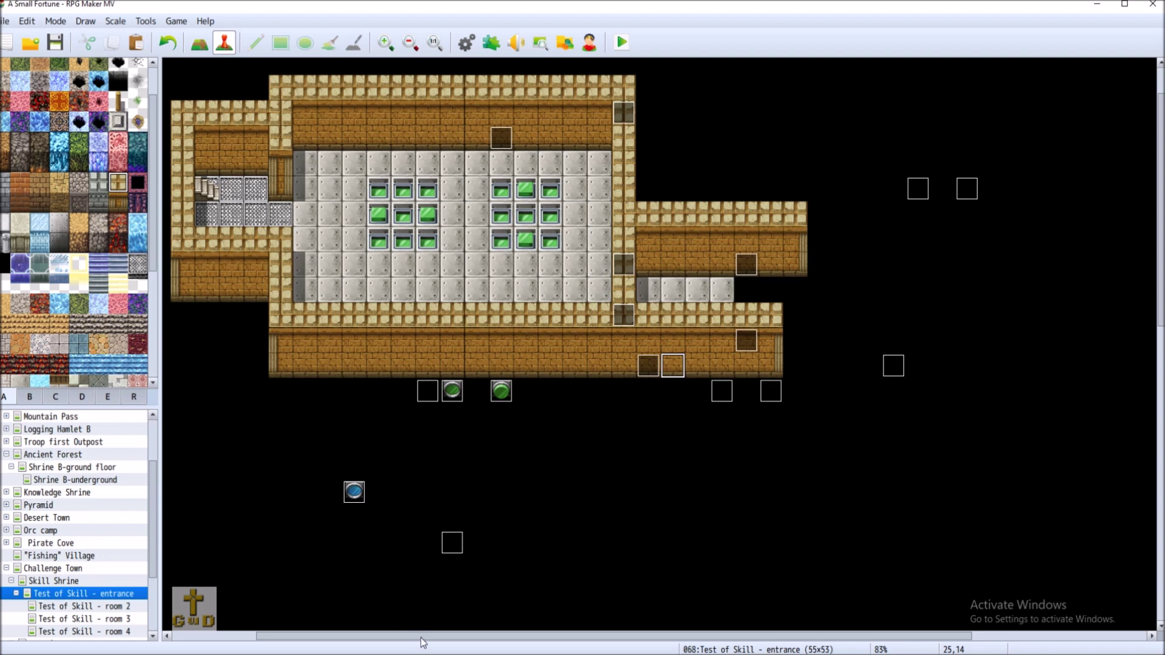
Extend the small western room's grey grated floor onto row 9 and row 6, across columns 6–8
drag(420, 638, 337, 639)
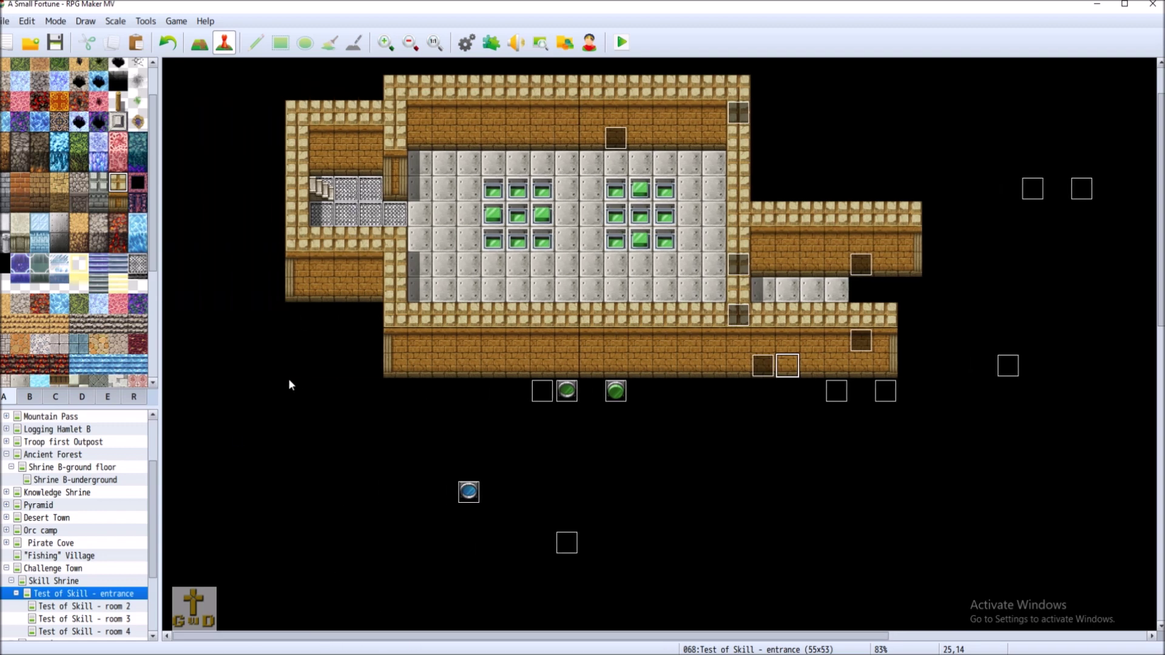
scroll(95, 303, down, 2)
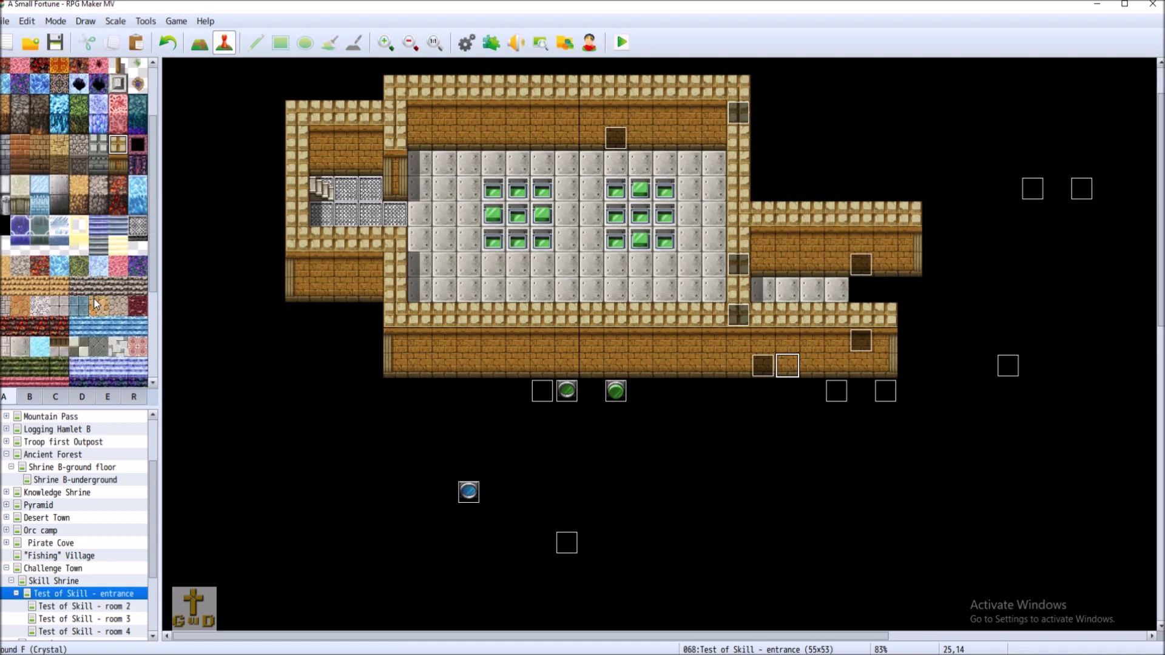
click(138, 225)
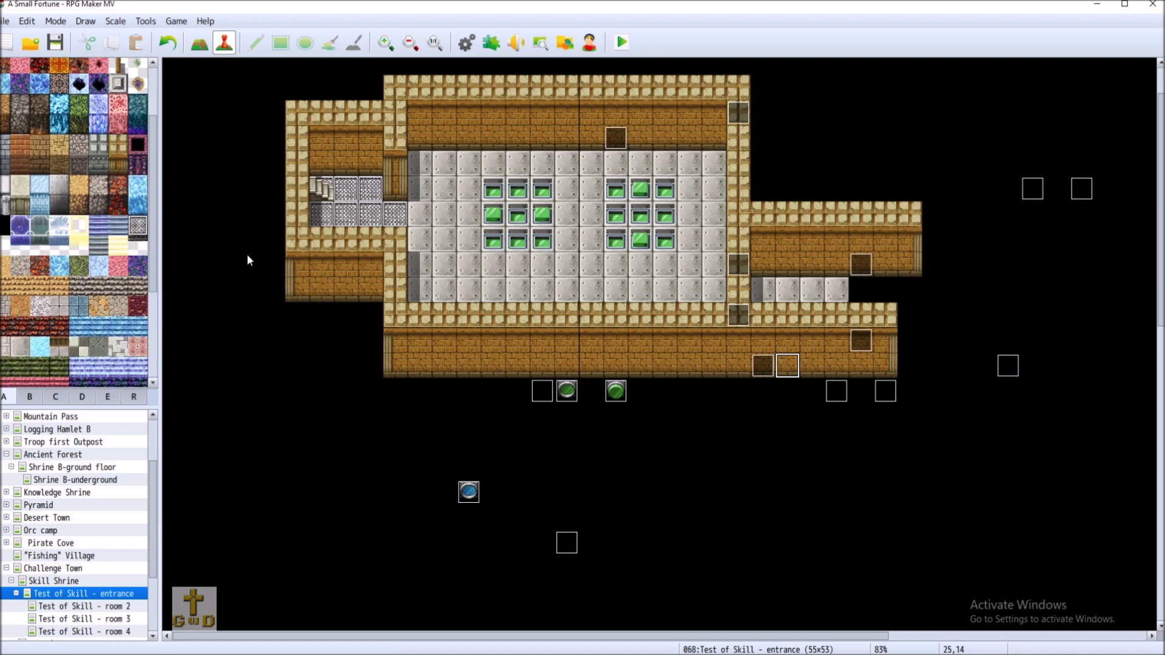
click(199, 43)
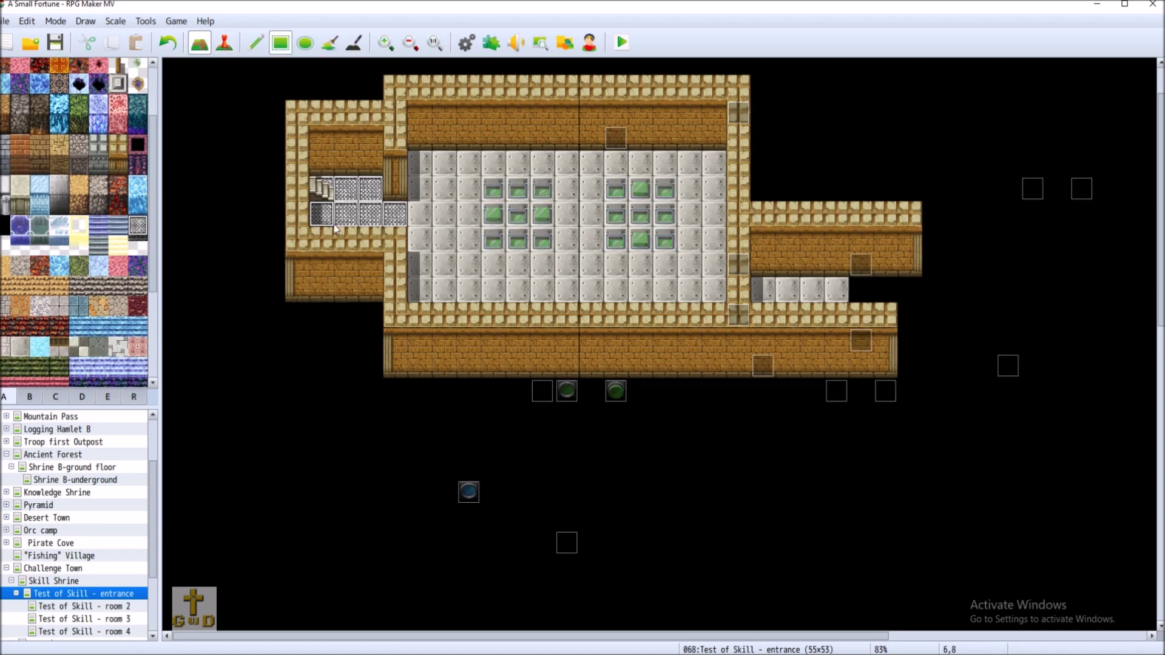
drag(366, 241, 326, 242)
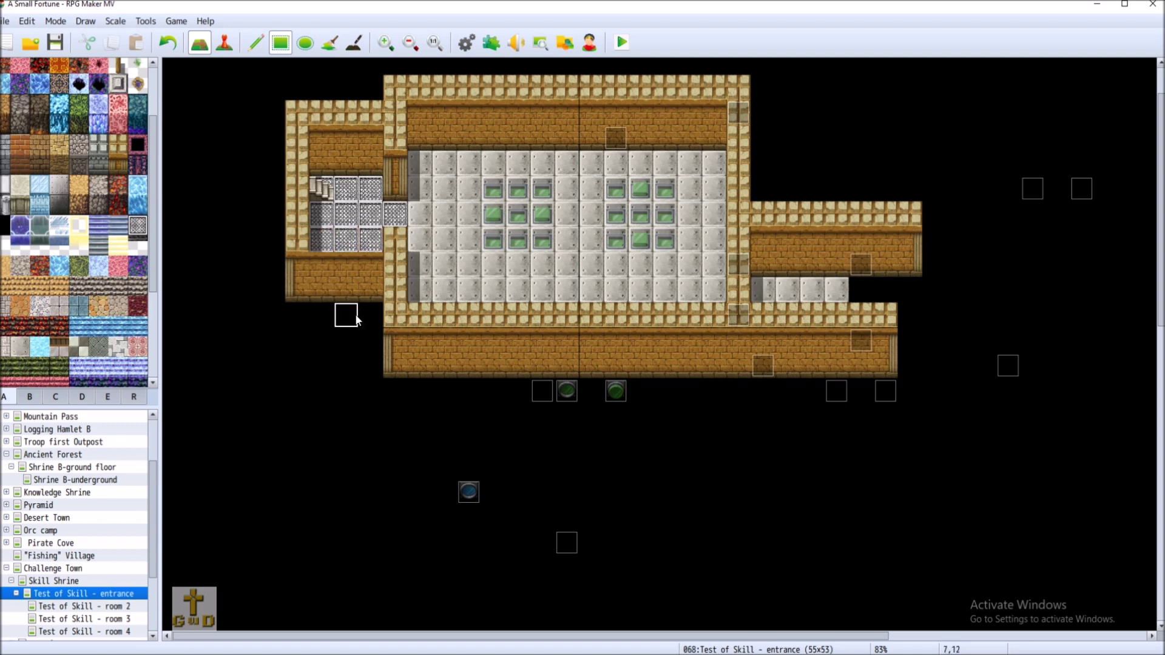
drag(318, 159, 360, 158)
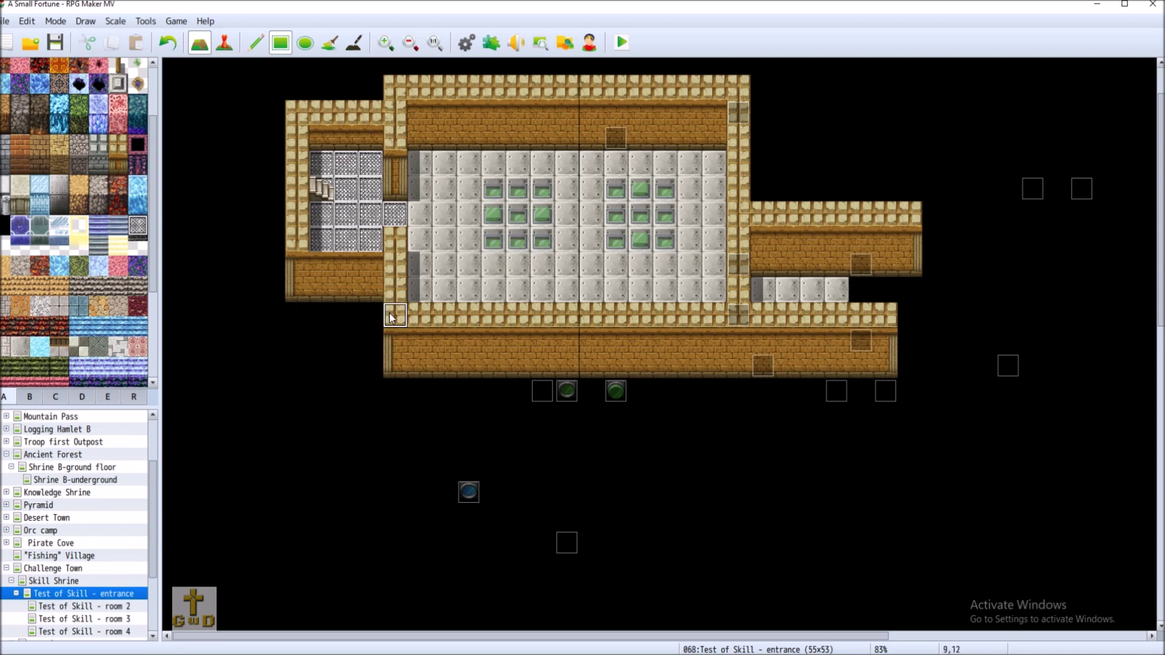
Raise the western room's north wall, with a wooden face on row 4 and stone tops on row 3
click(117, 164)
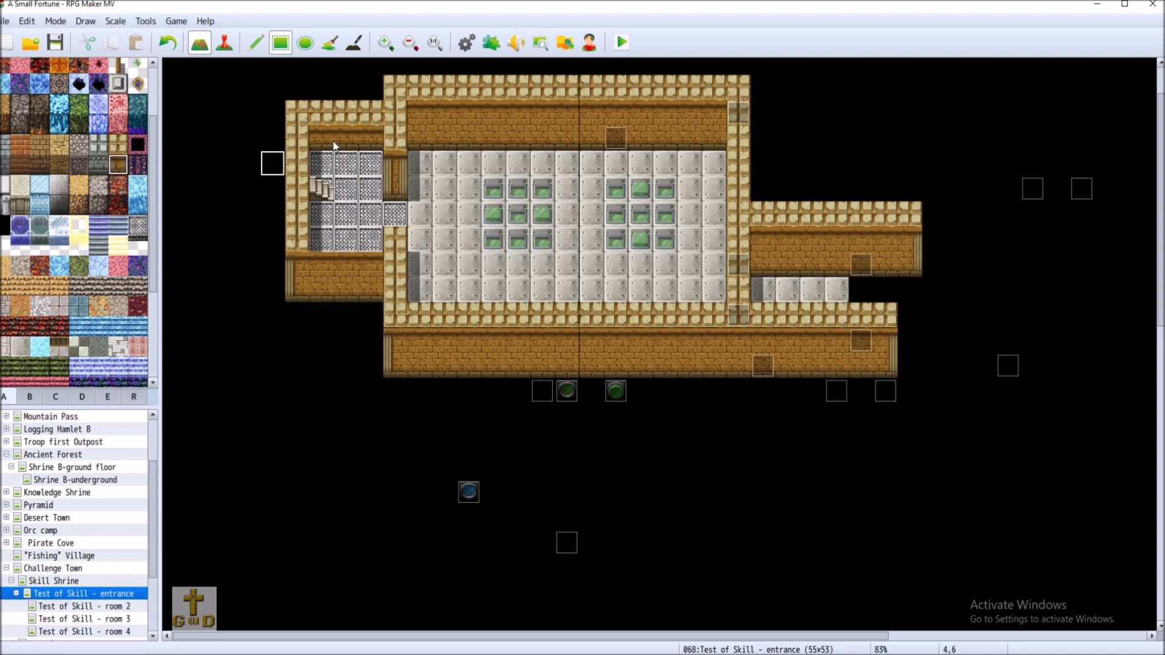
drag(326, 117, 367, 112)
click(118, 145)
drag(301, 87, 371, 83)
Move the western room's south wall down, with stone tops on row 10 and wooden faces through row 12
drag(297, 262, 359, 261)
click(119, 164)
drag(298, 312, 369, 314)
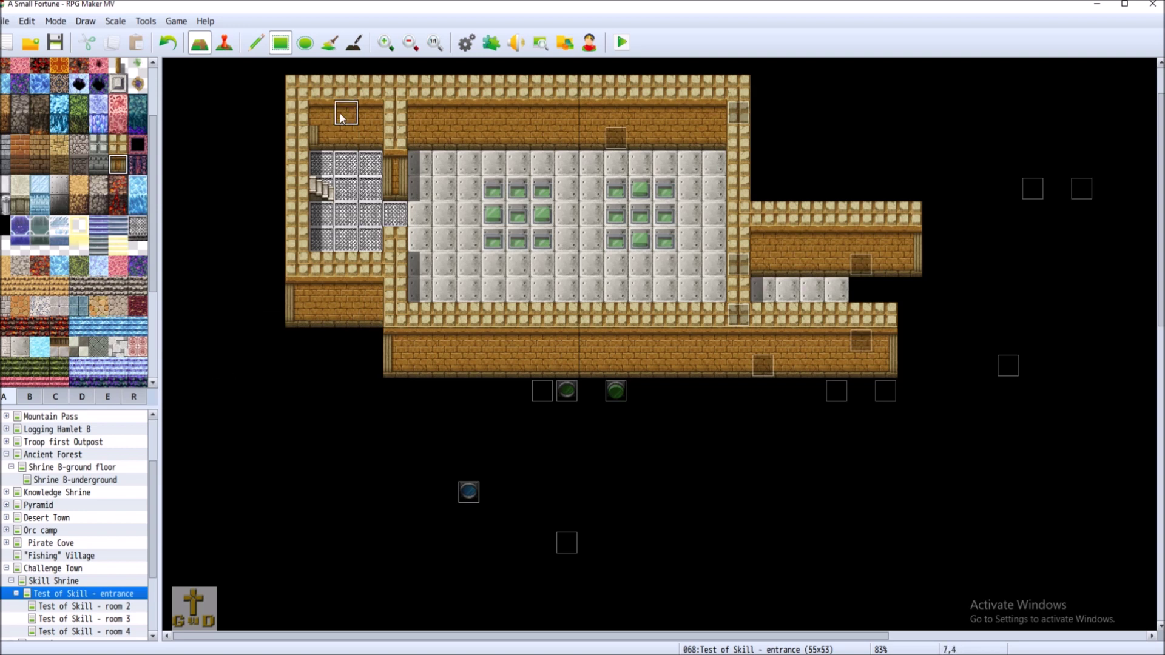
Create an event on tile 7,4 using the green orb graphic from the !Other1 sheet
click(224, 43)
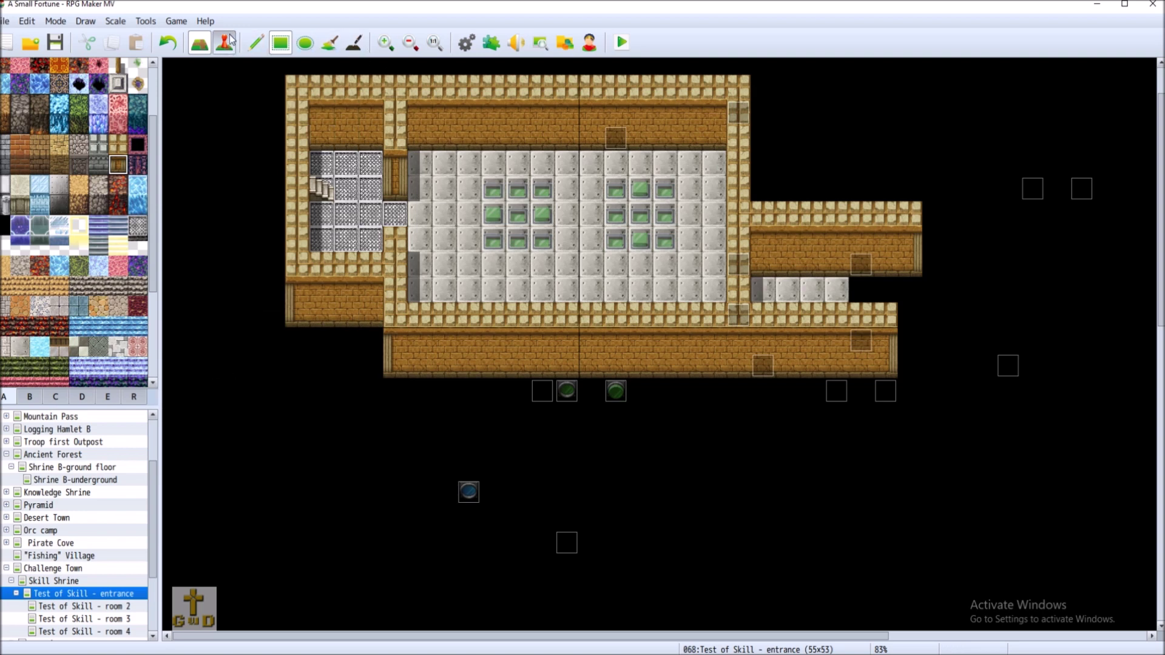
right_click(350, 116)
mouse_move(409, 265)
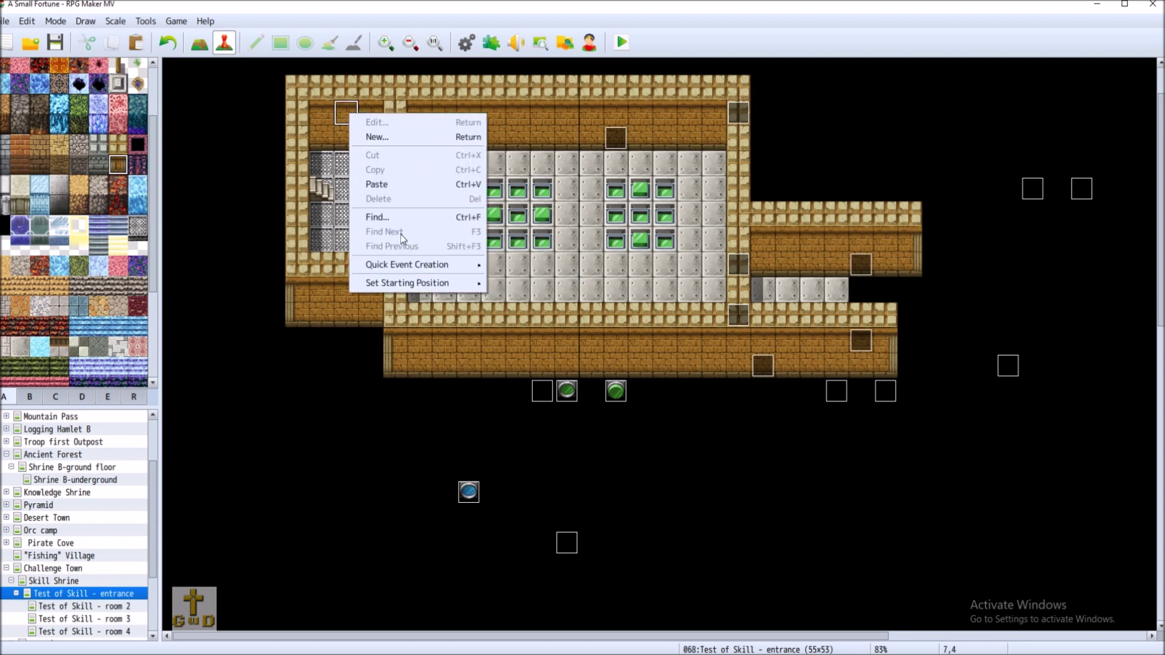
click(400, 137)
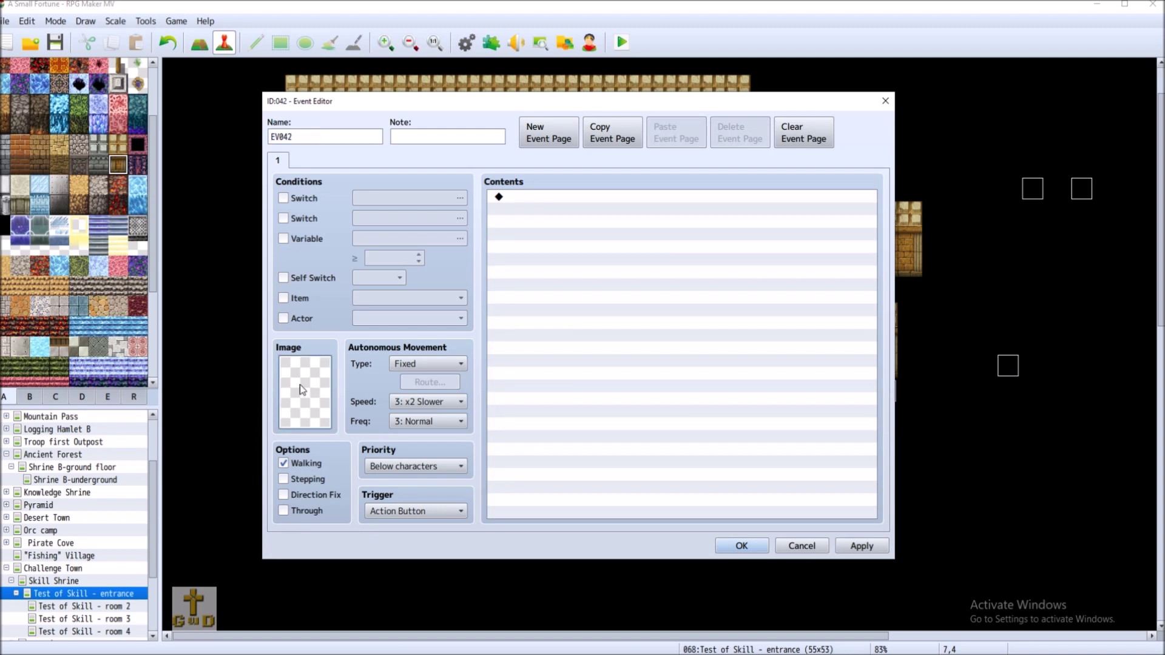
double_click(304, 392)
drag(479, 224, 485, 430)
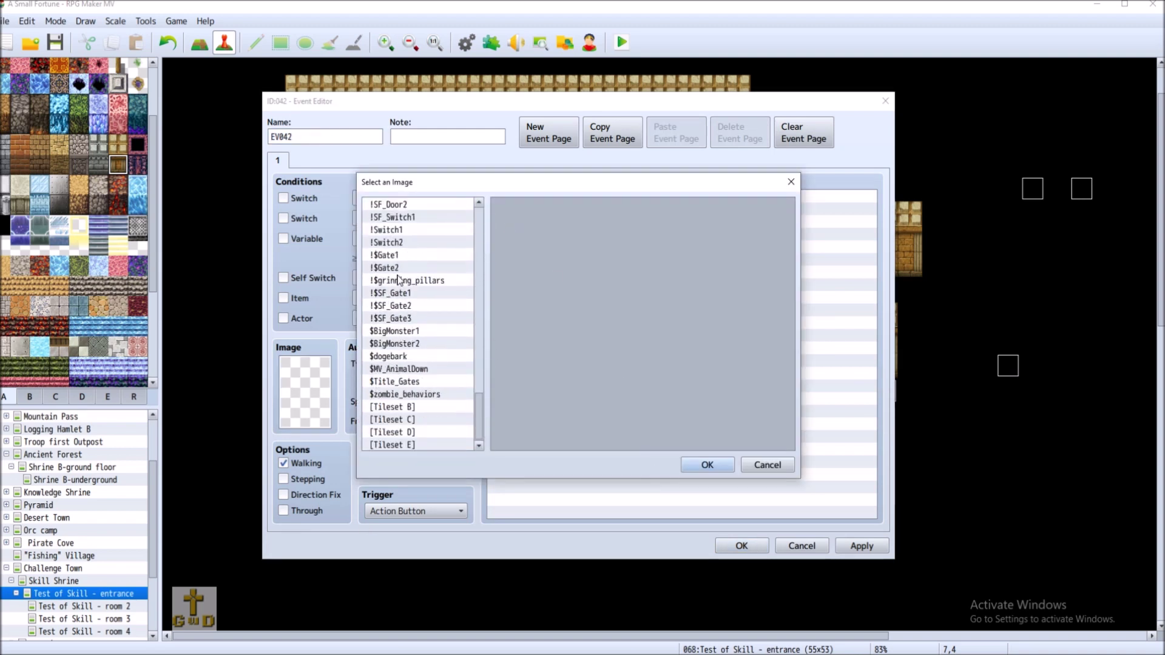
scroll(402, 237, up, 2)
click(410, 243)
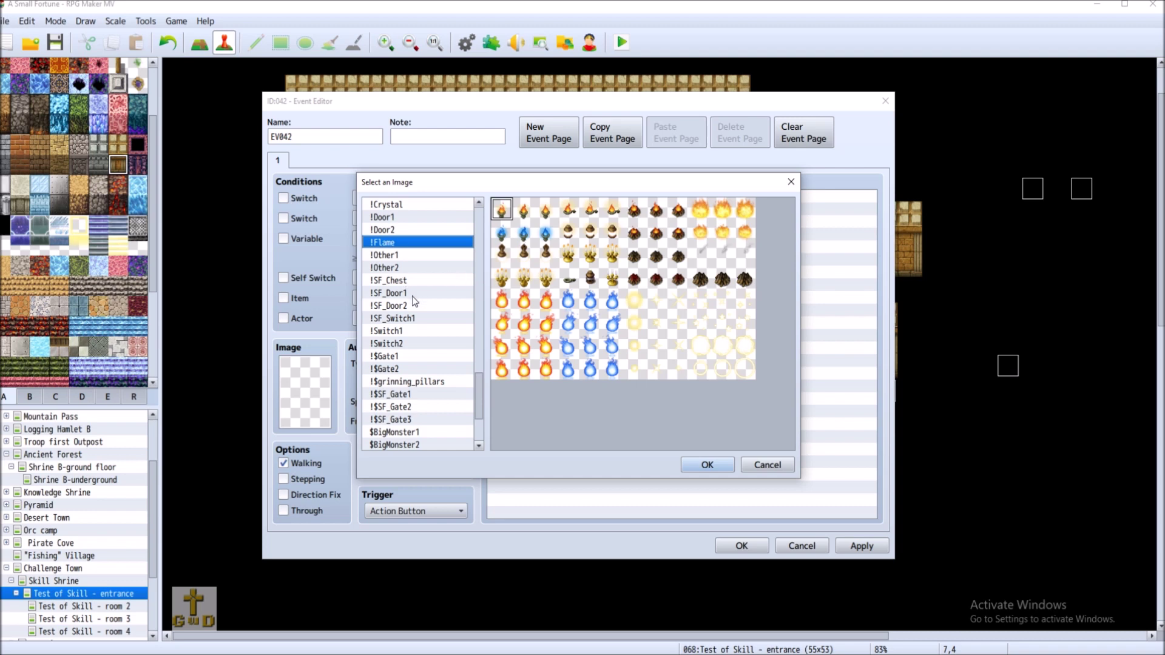
click(399, 260)
click(656, 345)
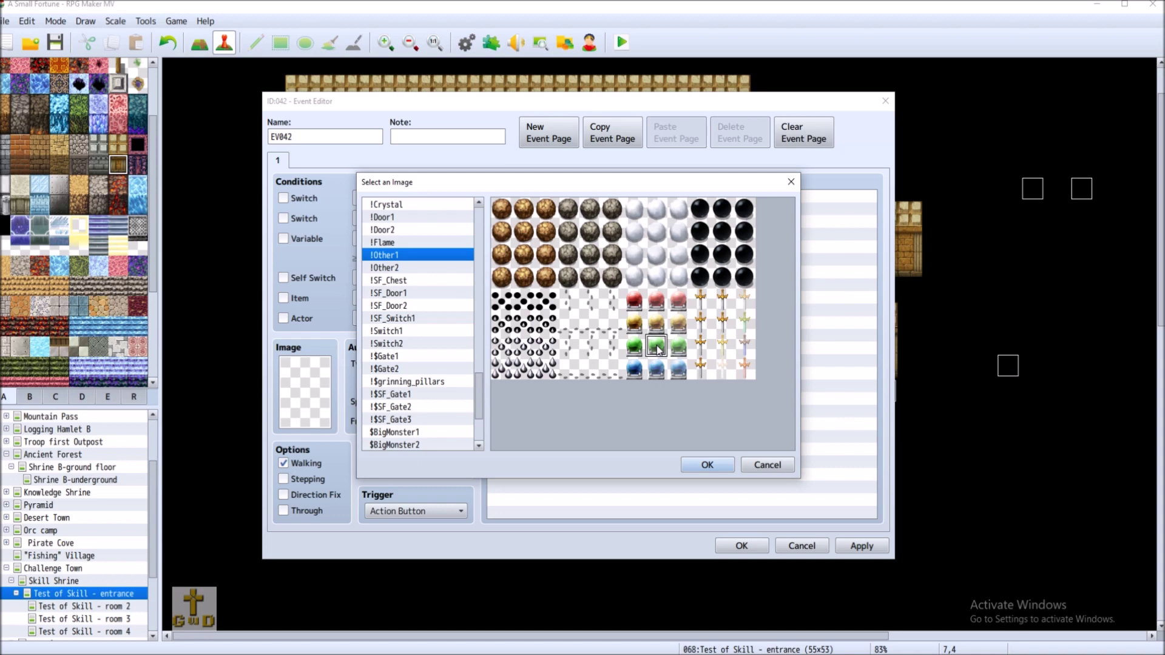
double_click(657, 349)
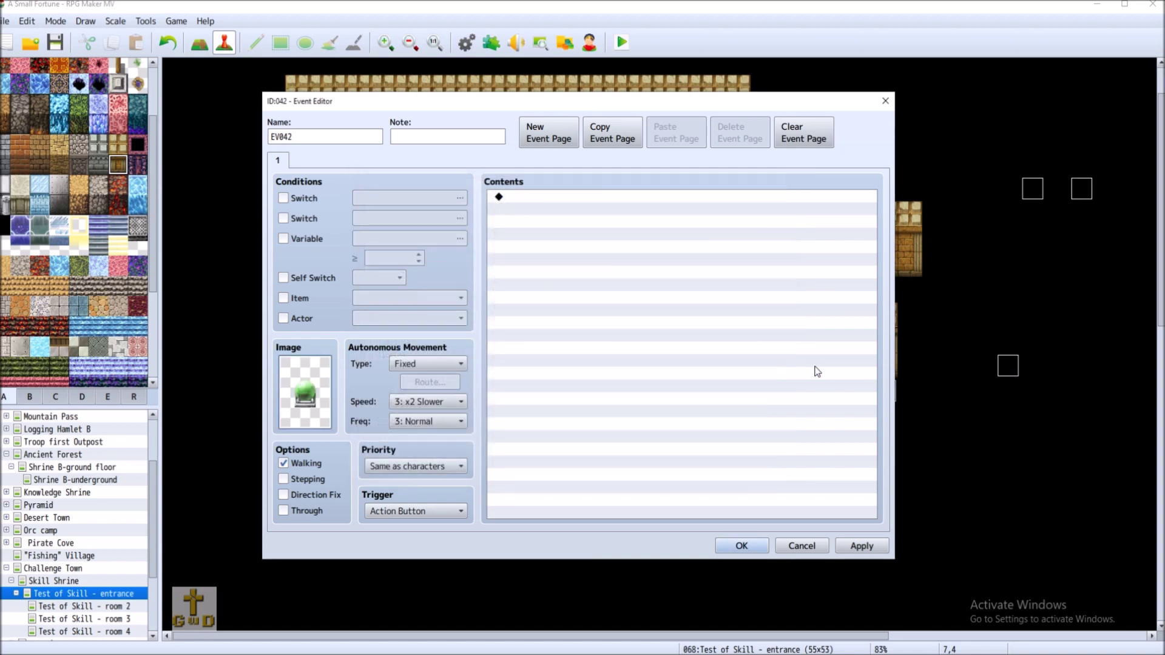
click(742, 546)
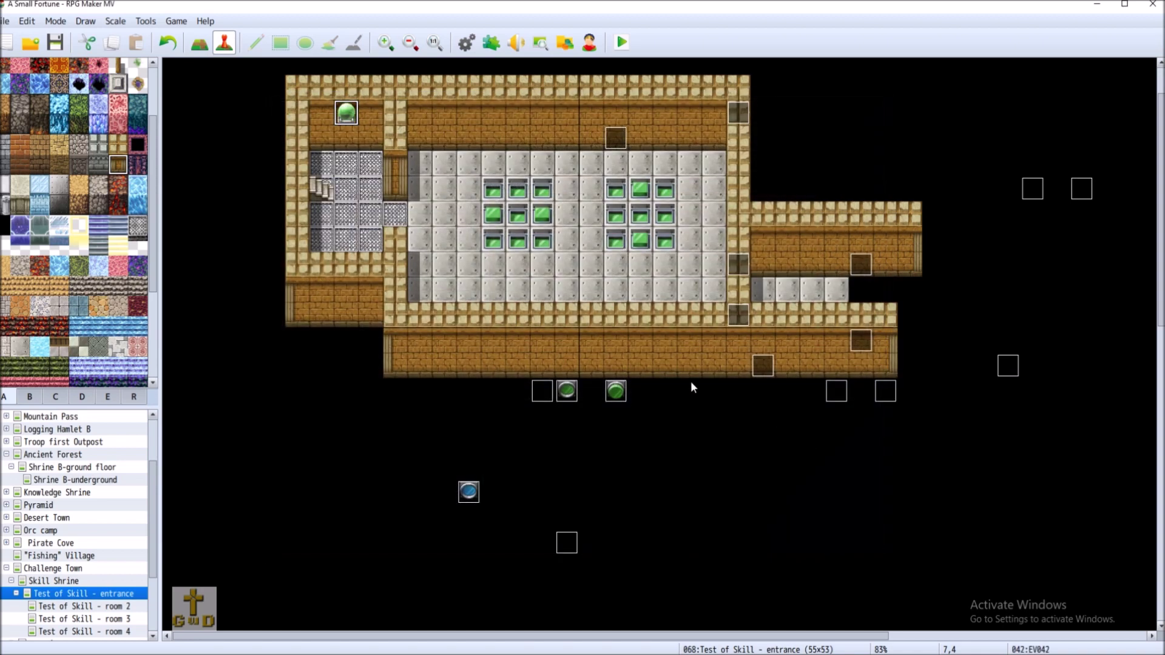
right_click(349, 106)
click(376, 114)
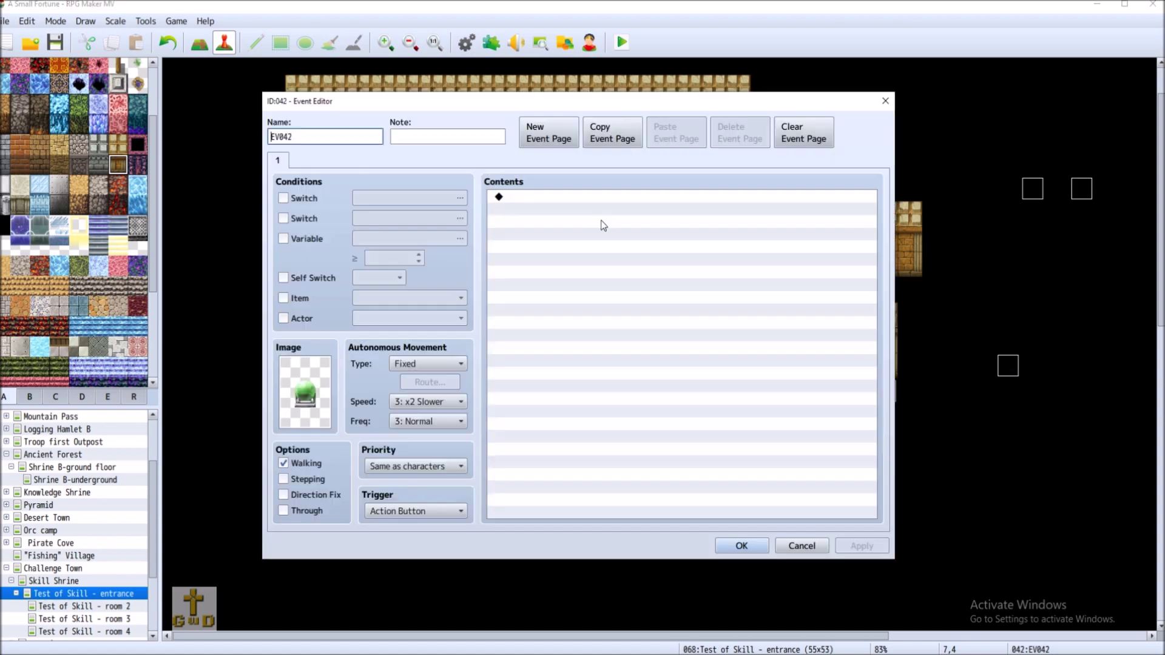
double_click(305, 392)
click(426, 342)
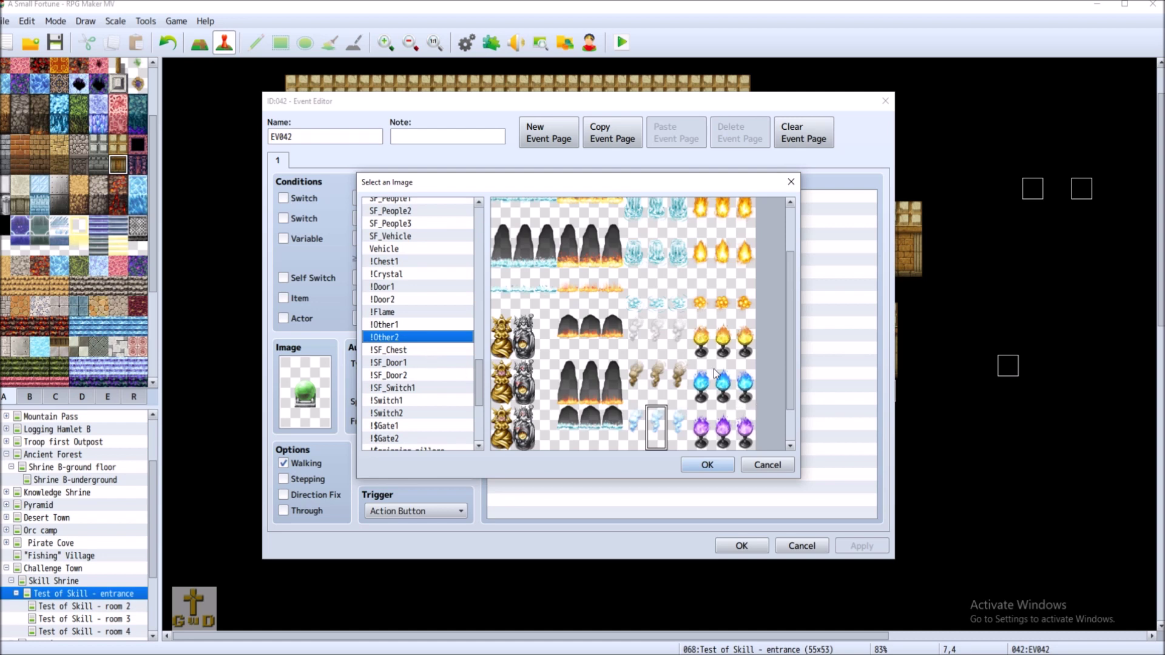
click(782, 466)
click(802, 545)
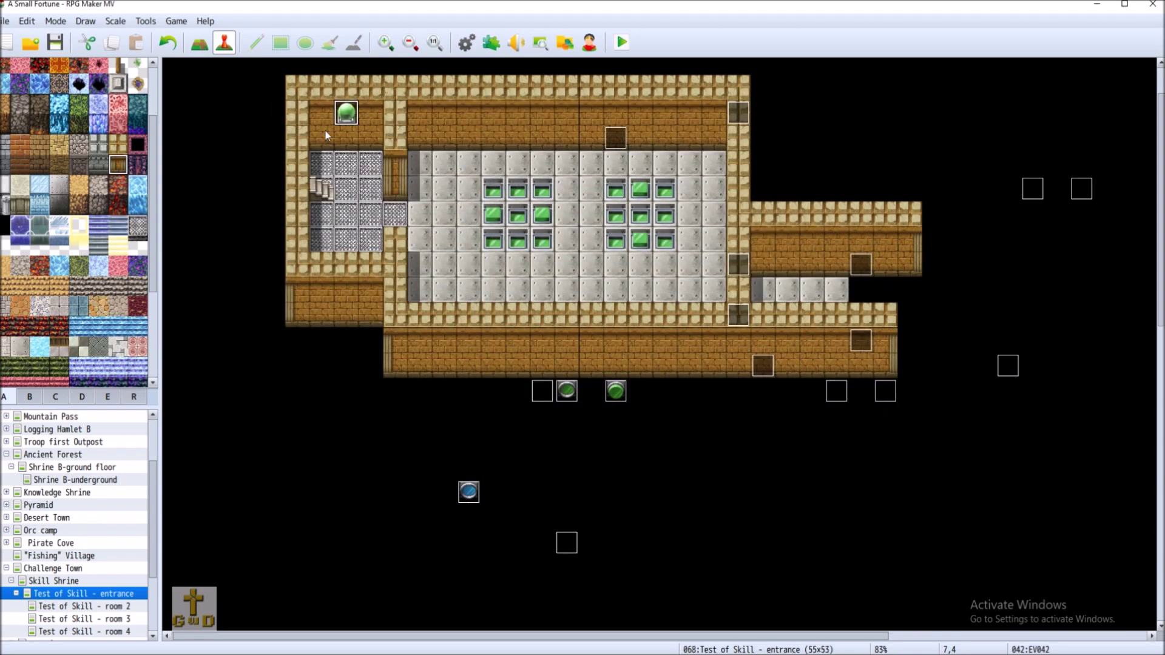
Delete the green orb event on tile 7,4
right_click(351, 119)
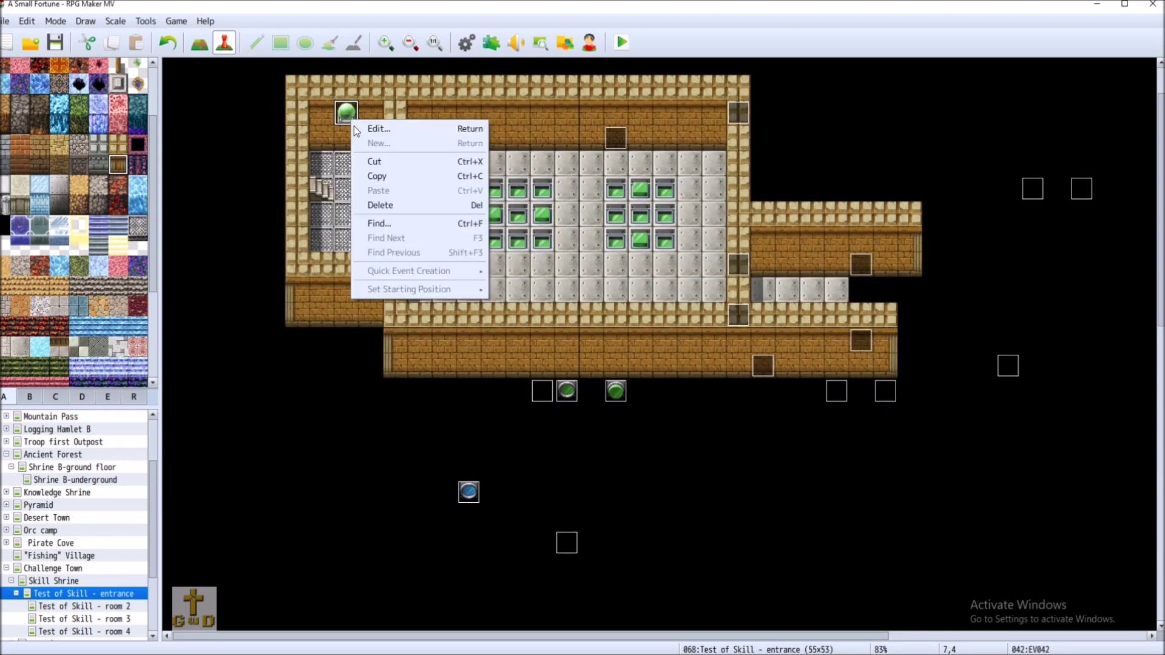
click(389, 204)
Create an event on tile 8,6 of the western room using the yellow flame brazier graphic from the !Other2 sheet
double_click(372, 164)
double_click(322, 384)
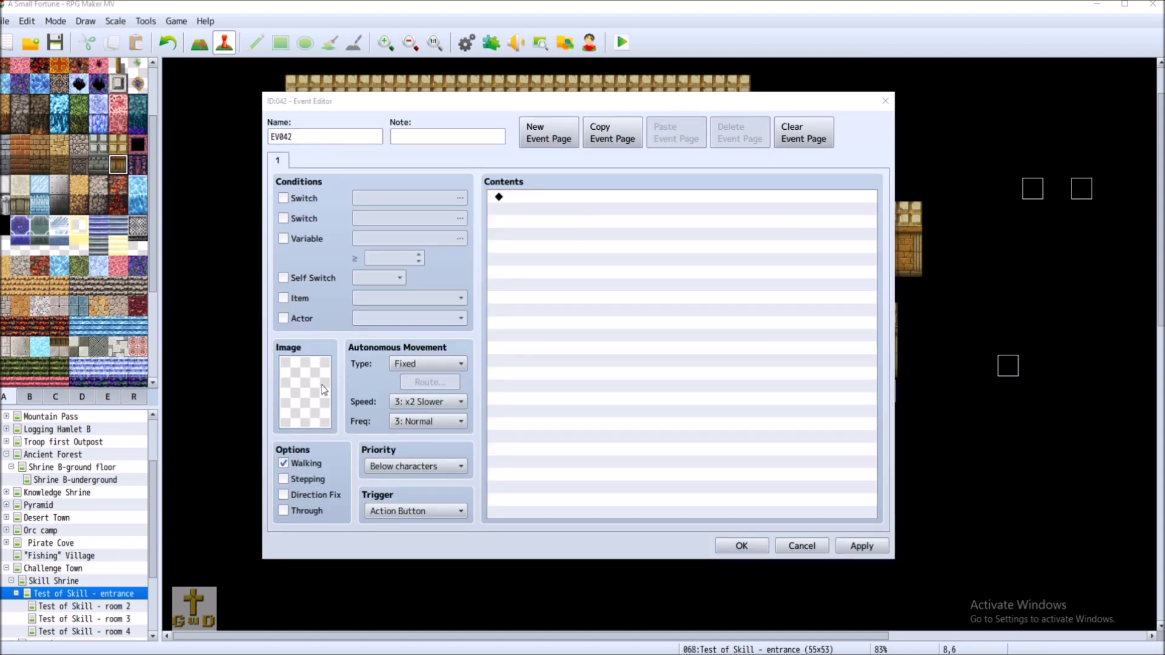
drag(479, 230, 468, 394)
scroll(409, 244, up, 2)
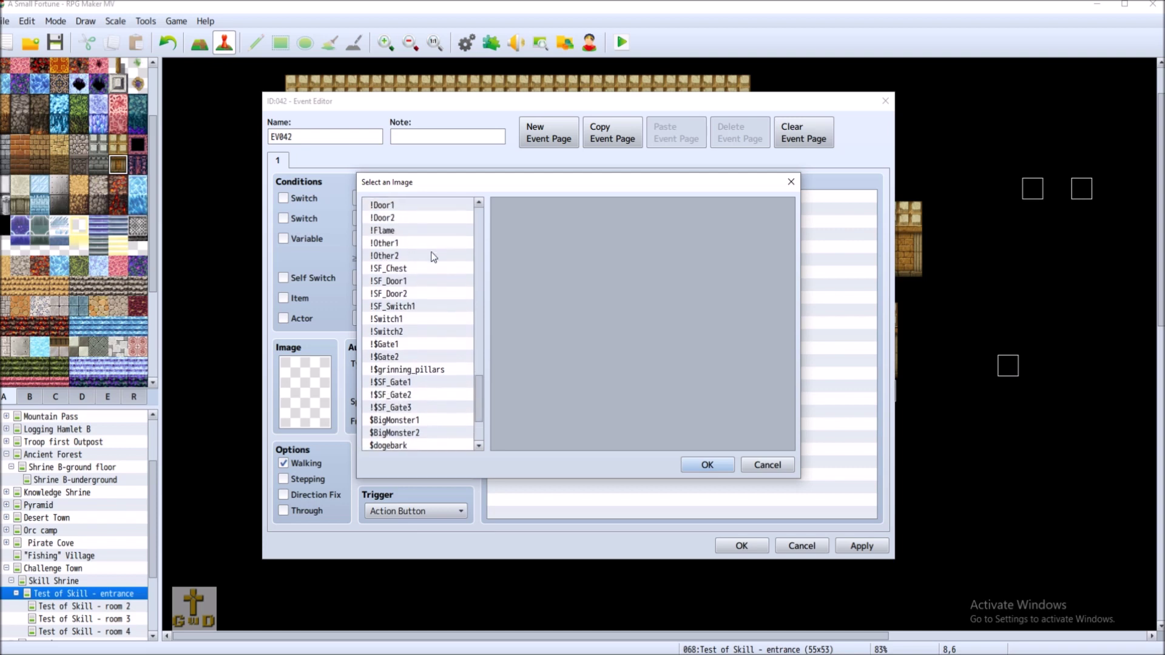
click(401, 234)
click(417, 242)
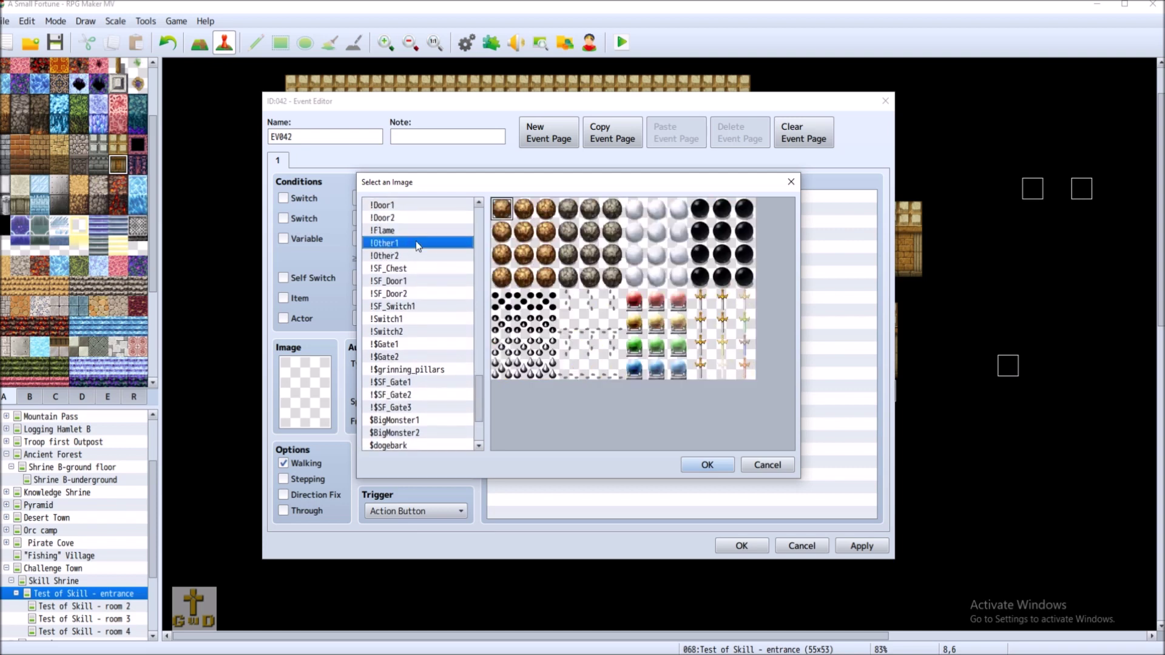
click(416, 251)
scroll(747, 370, down, 1)
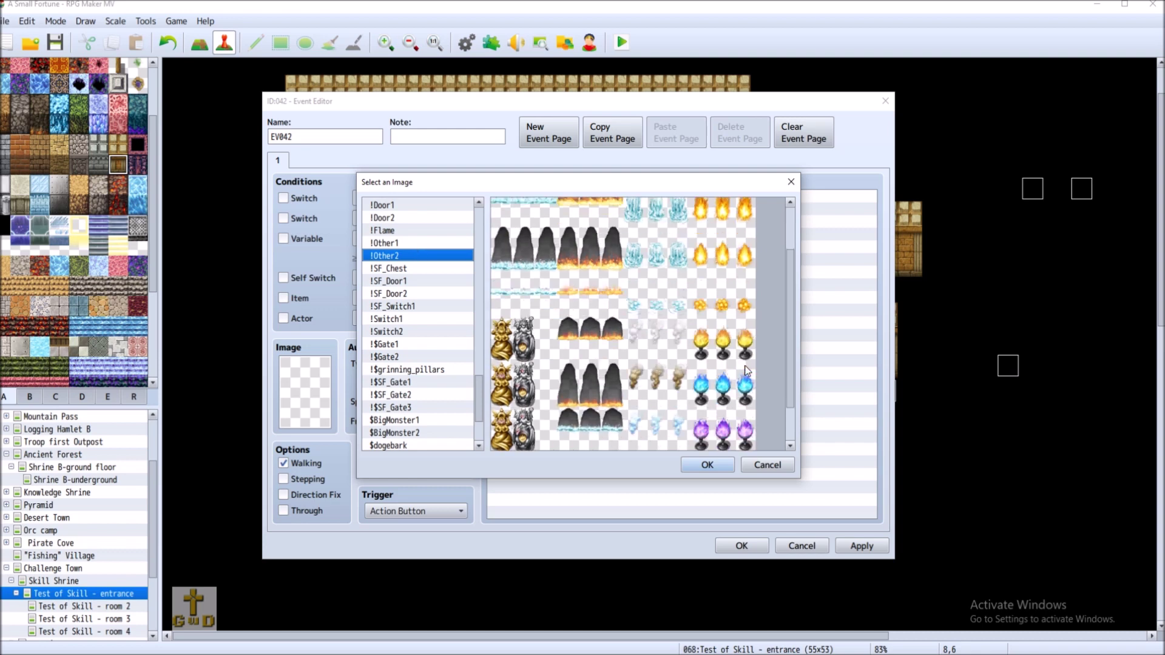
click(725, 349)
double_click(725, 349)
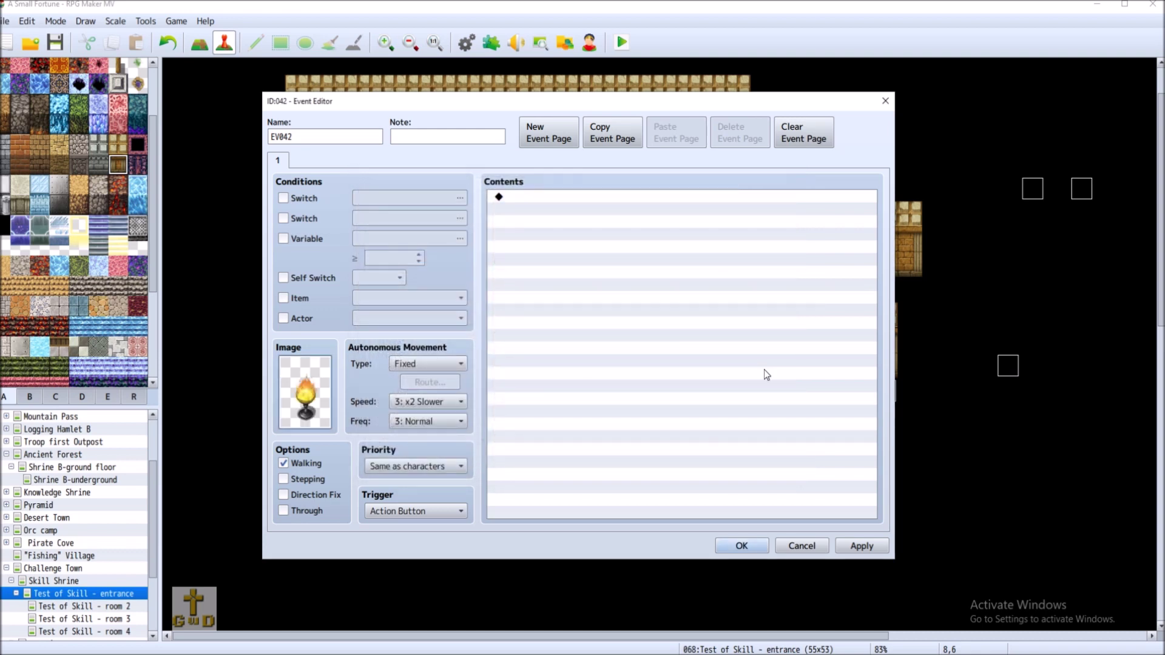
click(741, 546)
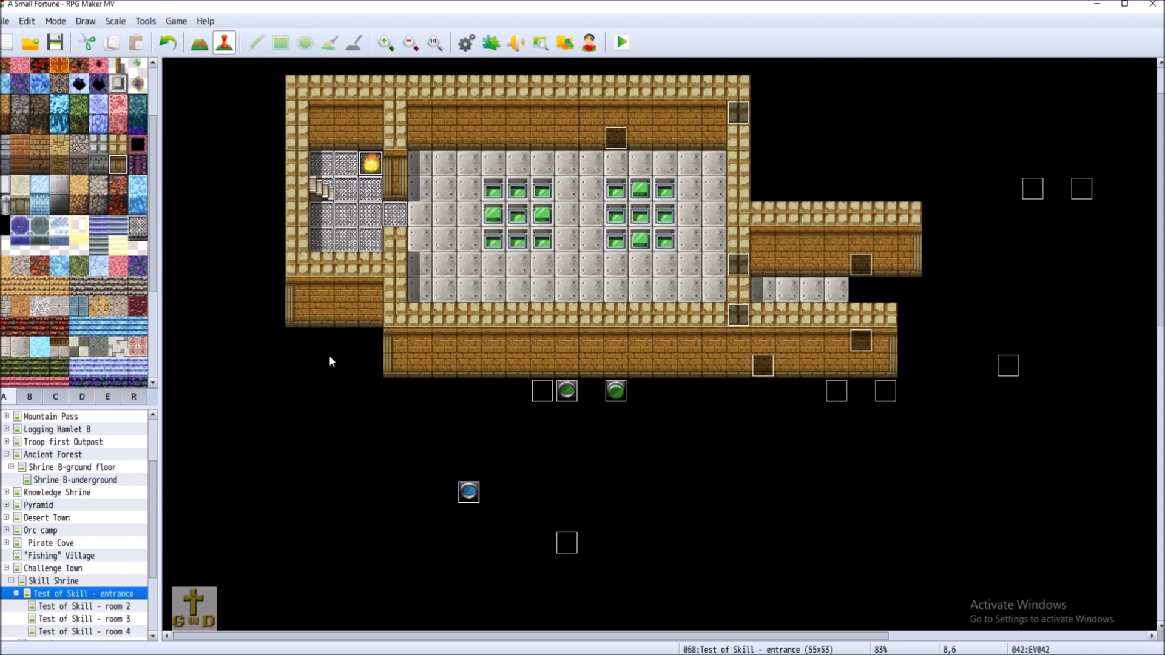
double_click(371, 316)
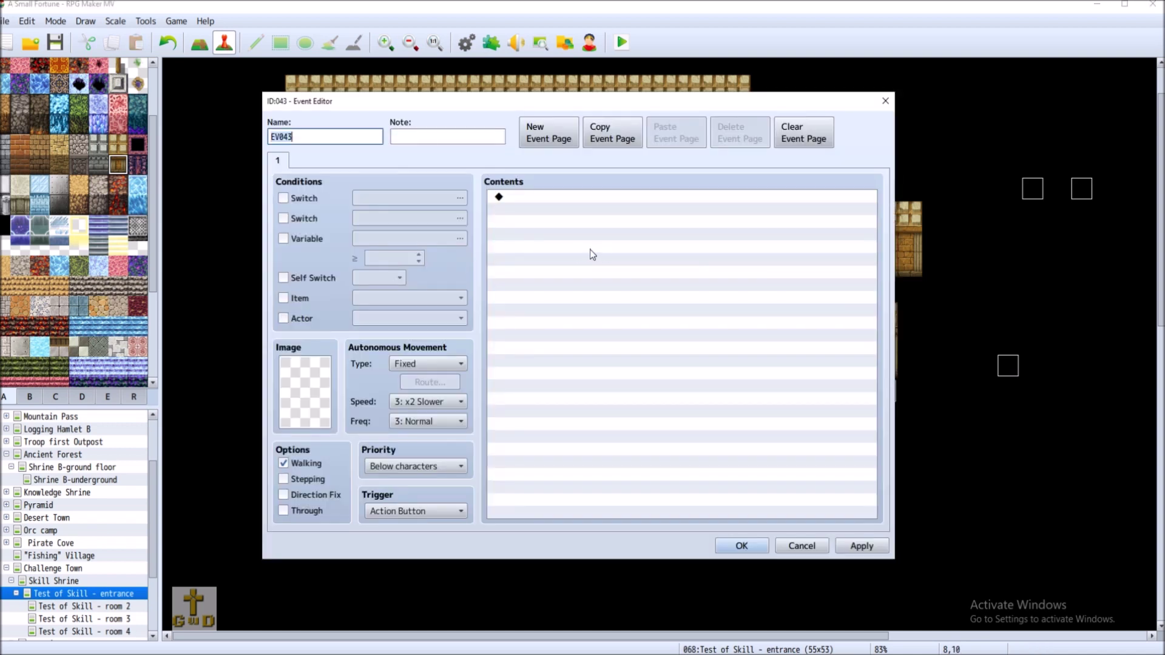
click(800, 545)
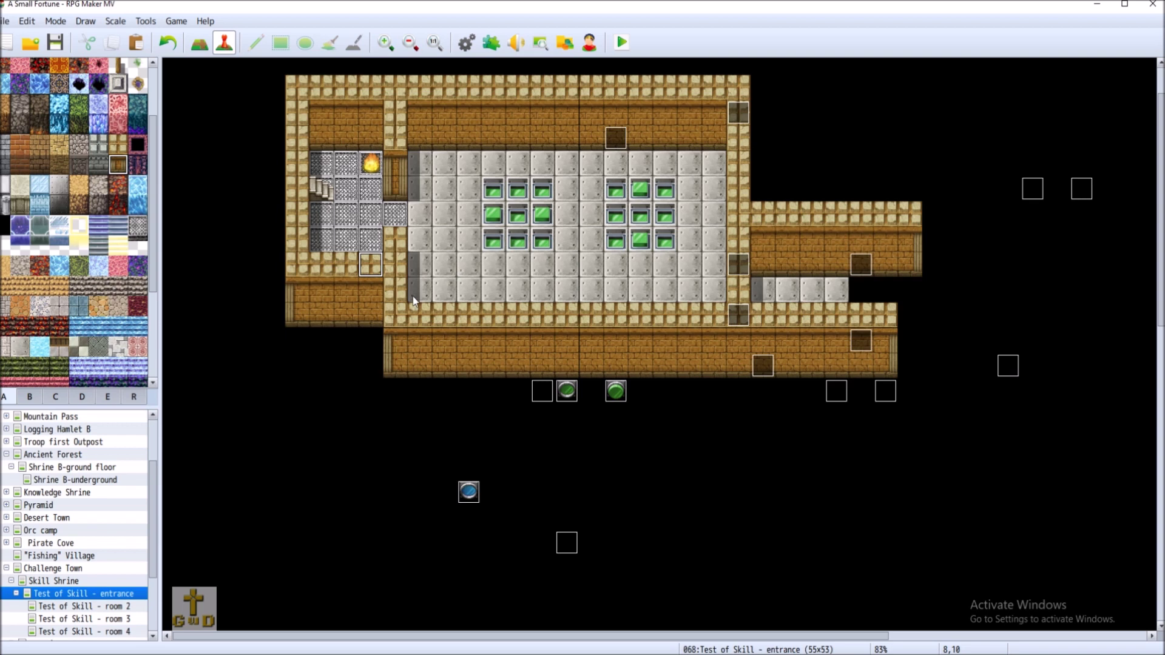
Move the yellow flame brazier event from tile 8,6 to tile 10,6 in the large room
right_click(372, 164)
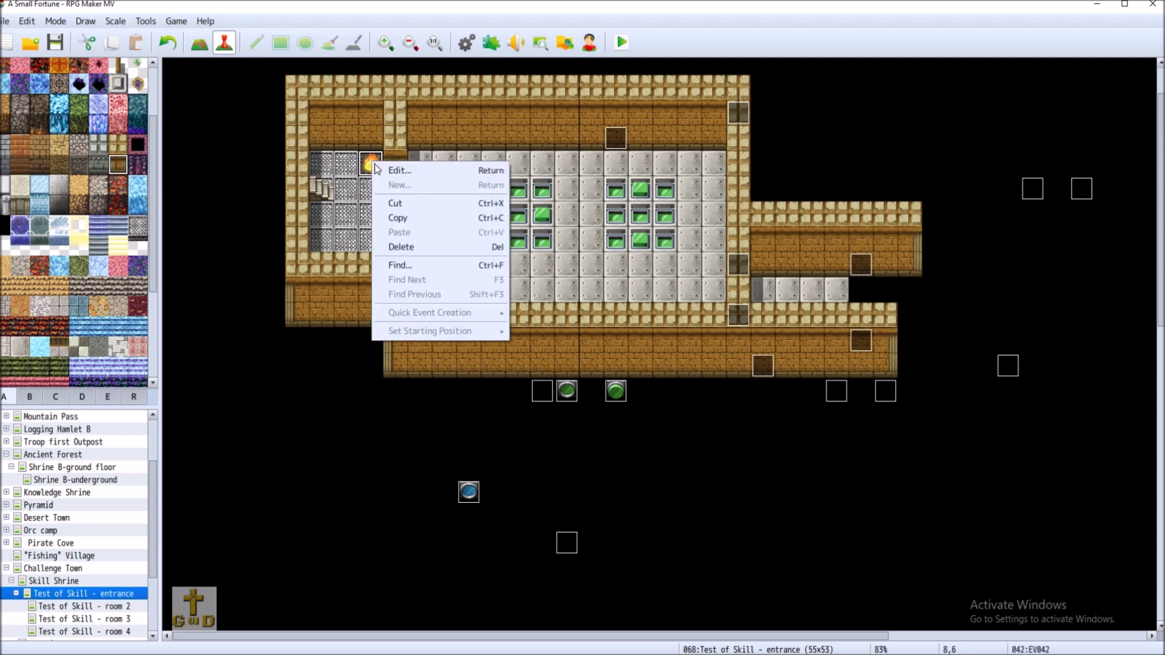
click(403, 204)
click(419, 163)
right_click(417, 159)
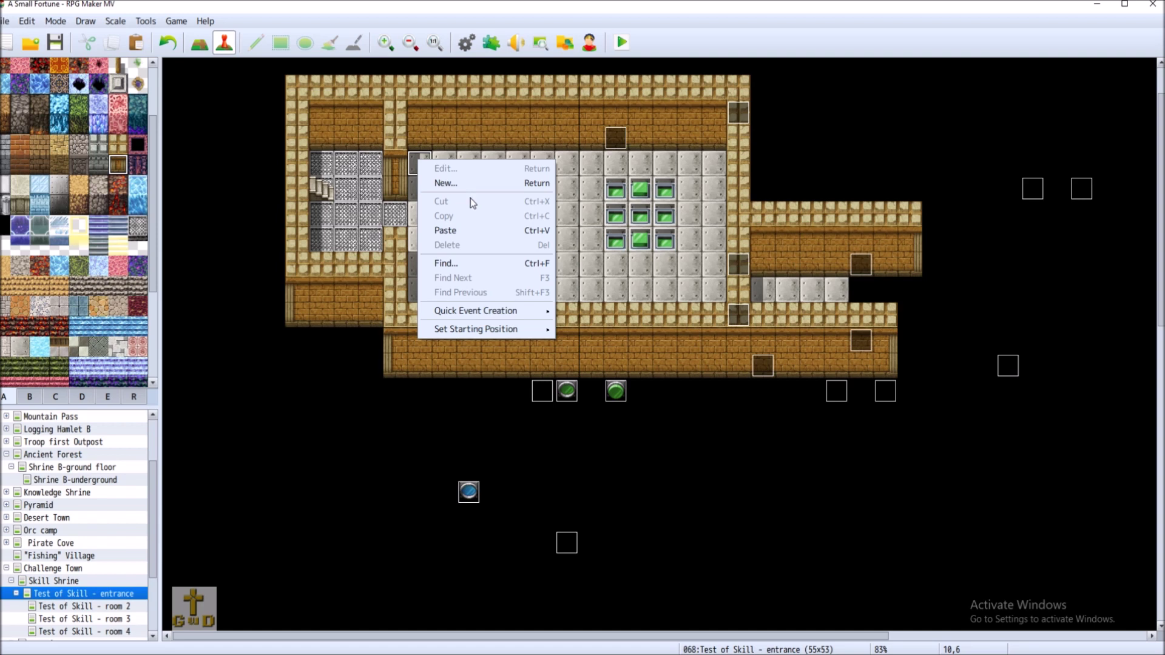
click(444, 229)
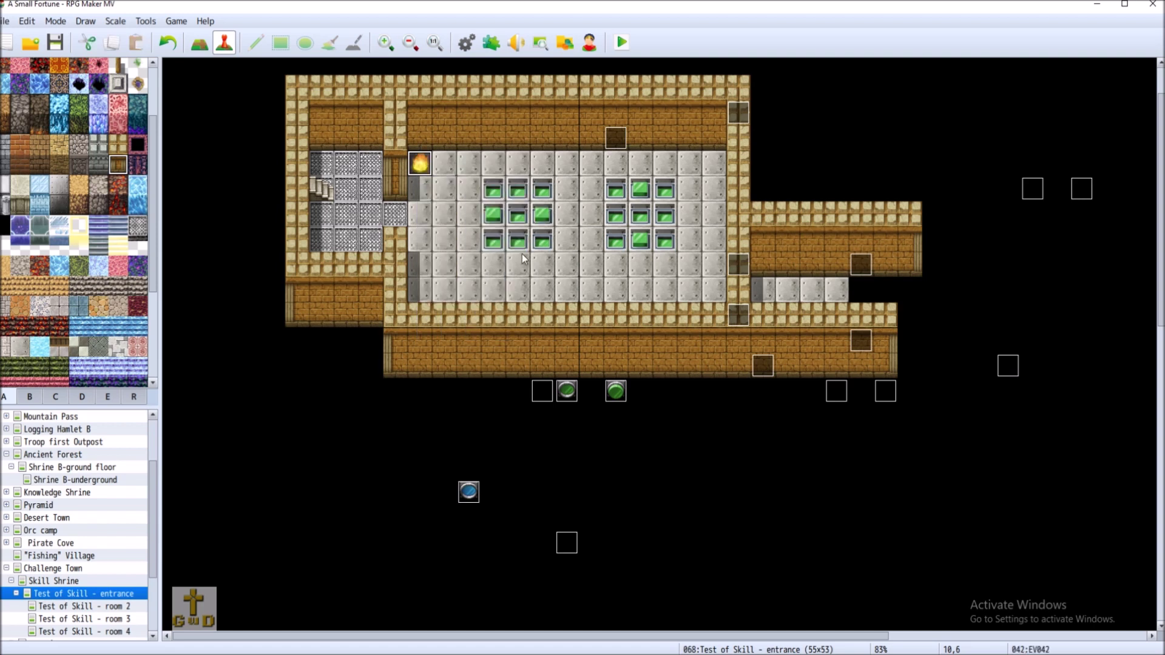
Copy the brazier event on tile 10,6 to tile 22,6 in the large room's northeast corner
click(586, 164)
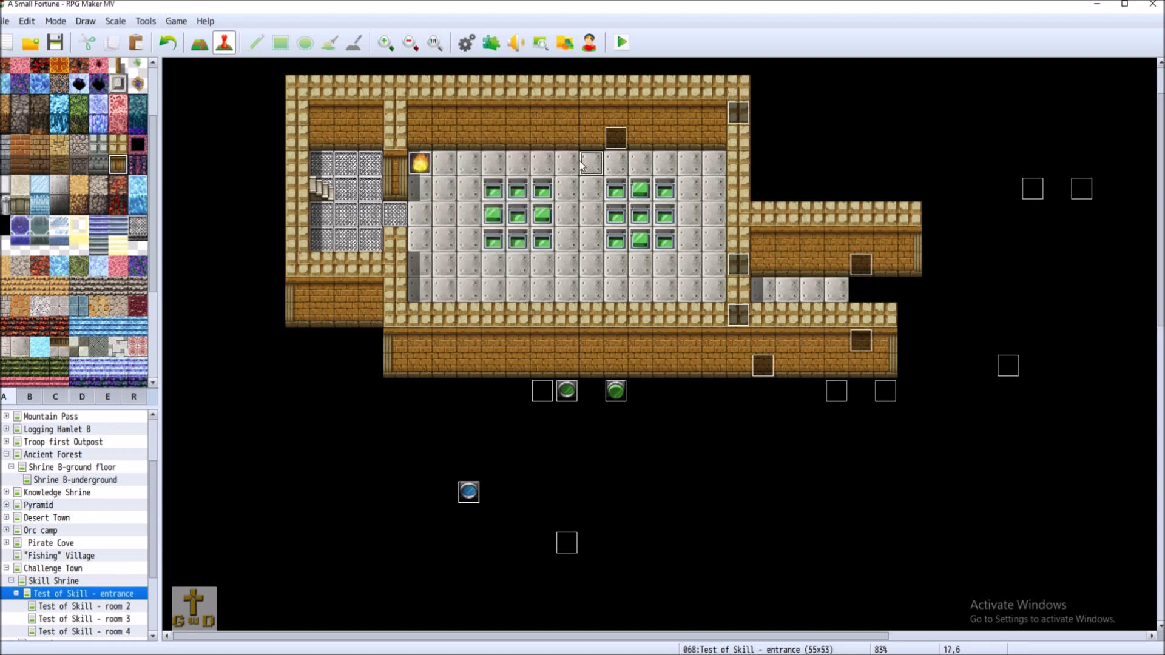
right_click(708, 161)
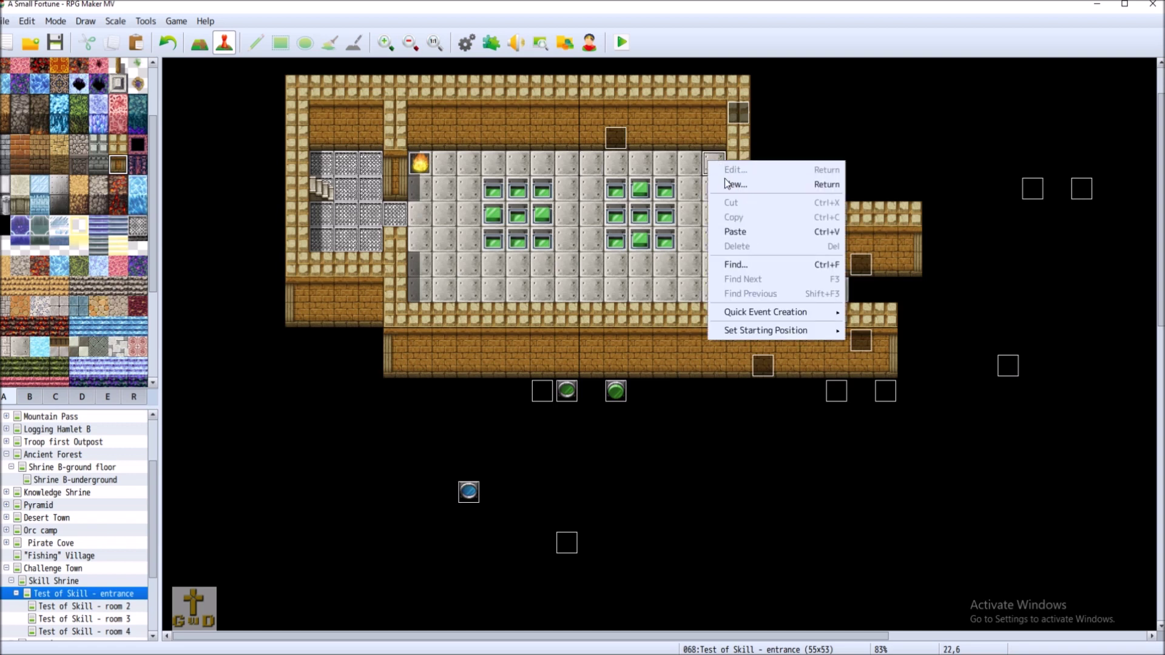
right_click(420, 164)
click(498, 218)
right_click(716, 163)
click(749, 237)
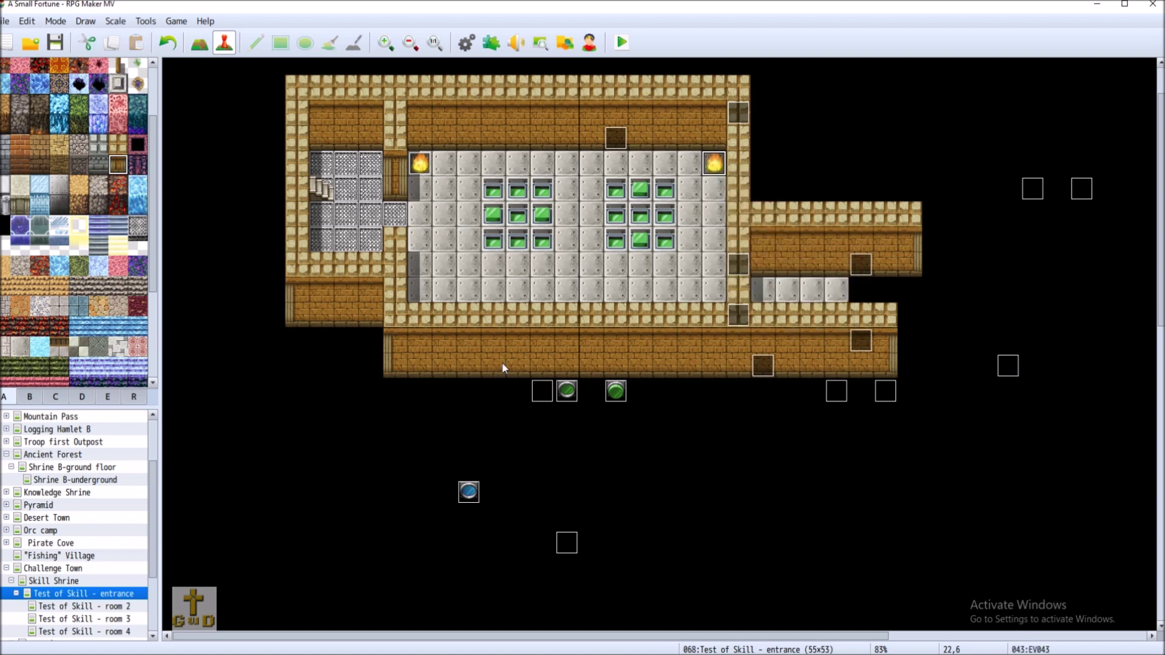
Paste further copies of the brazier event on tiles 10,11, 16,11 and 17,6 of the large room
right_click(419, 289)
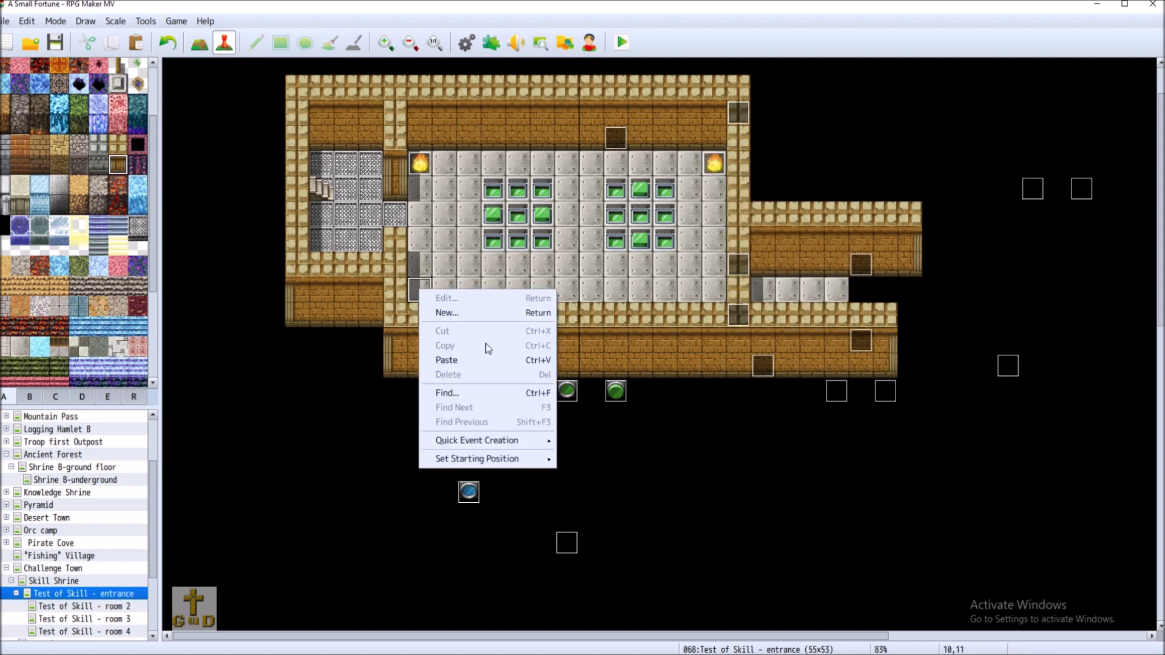
click(483, 360)
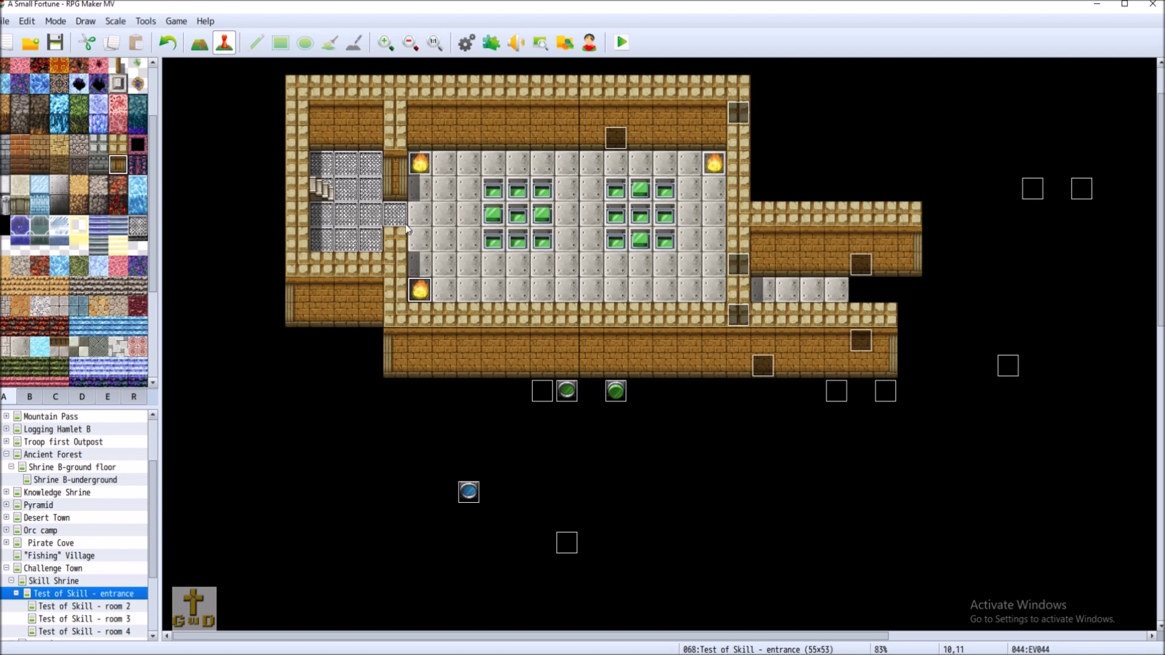
right_click(719, 287)
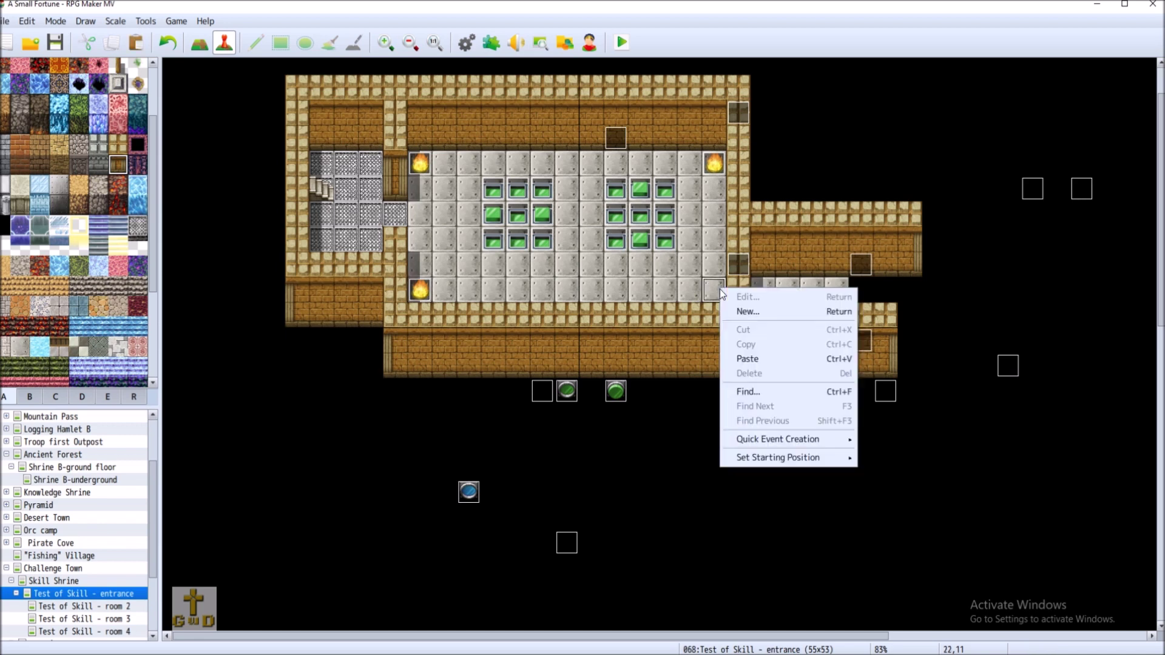
click(591, 391)
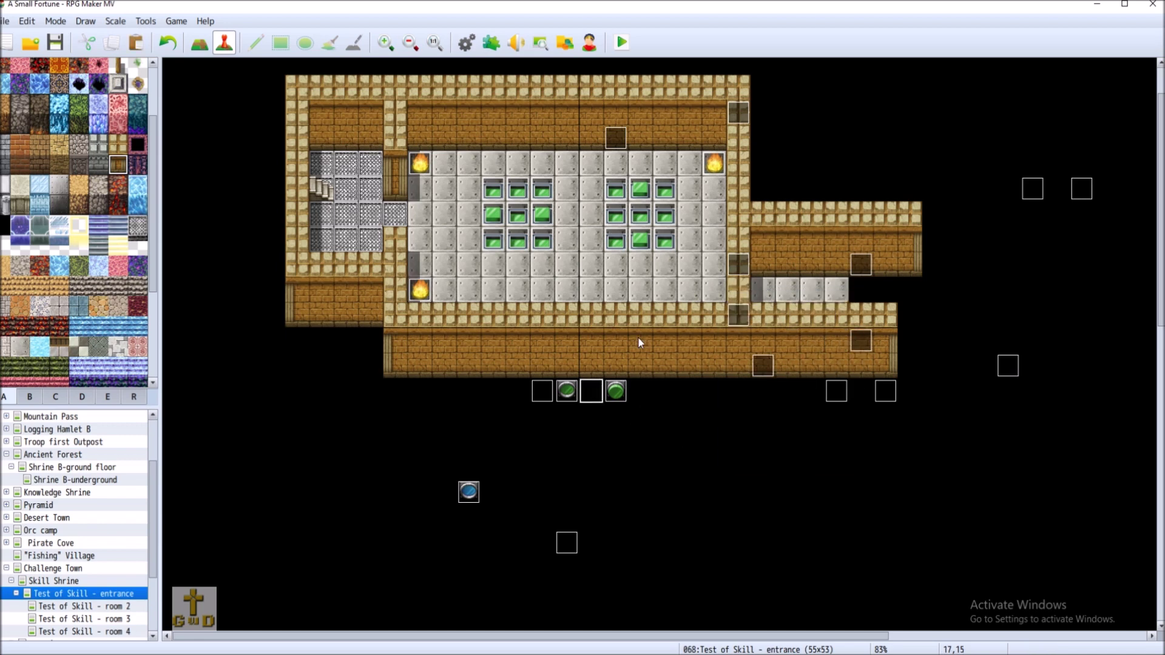
right_click(573, 296)
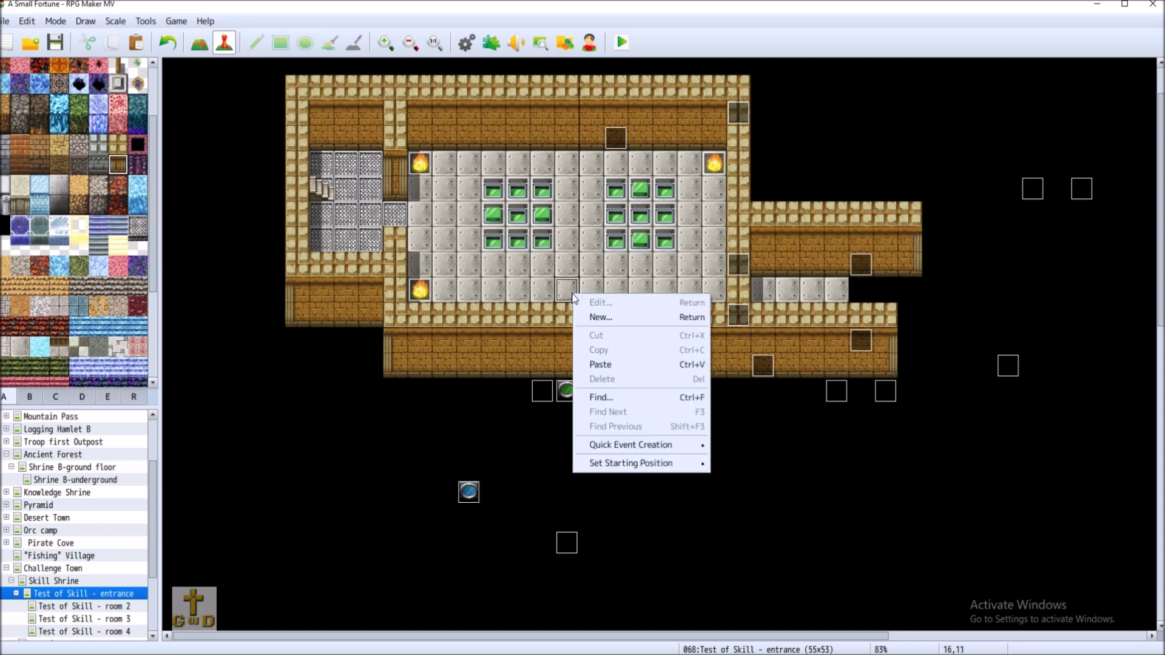
click(607, 365)
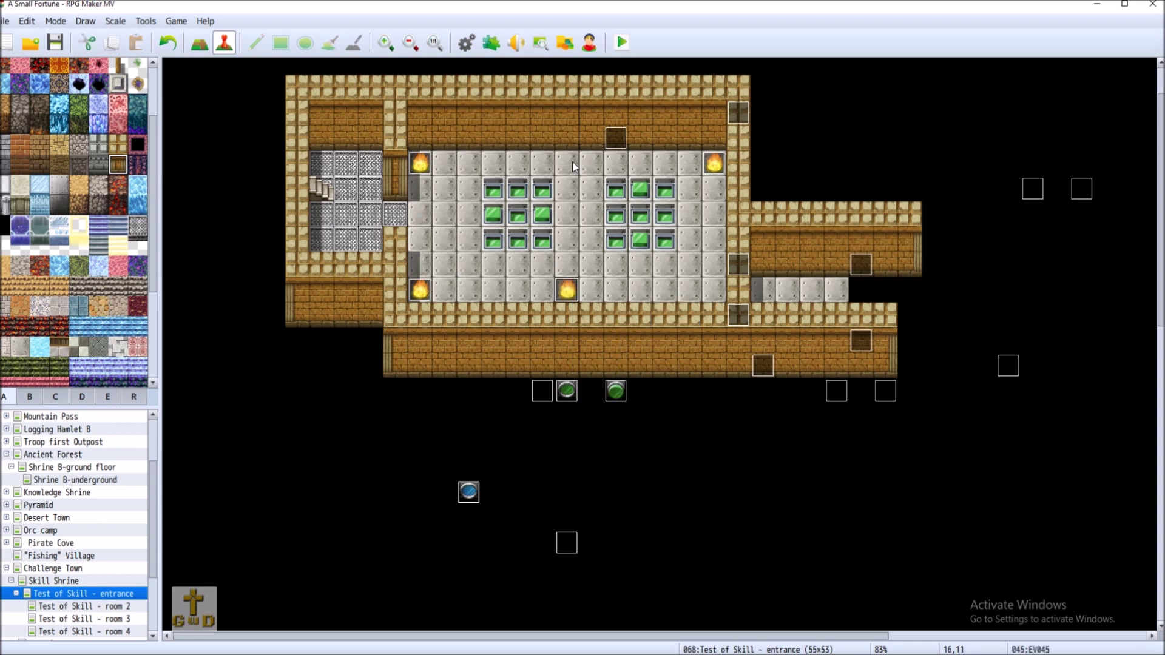
right_click(588, 164)
click(623, 242)
Extend the large room's metal plate floor over the south wall tops on row 12, from column 10 to 22
click(200, 43)
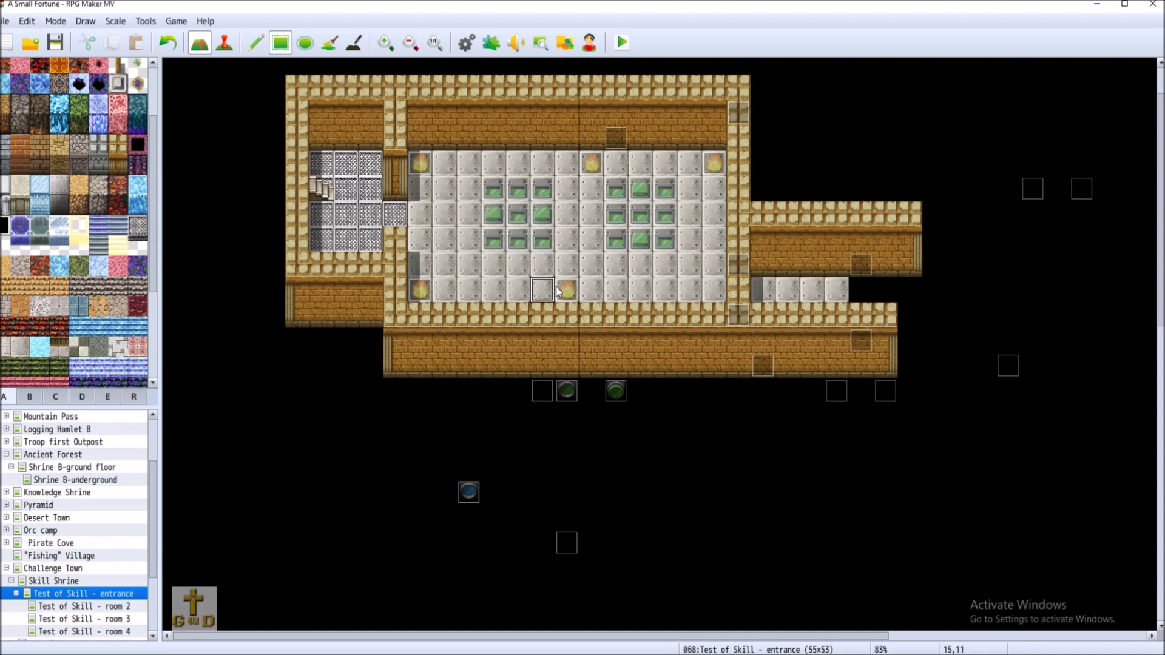
drag(417, 325, 667, 320)
click(20, 347)
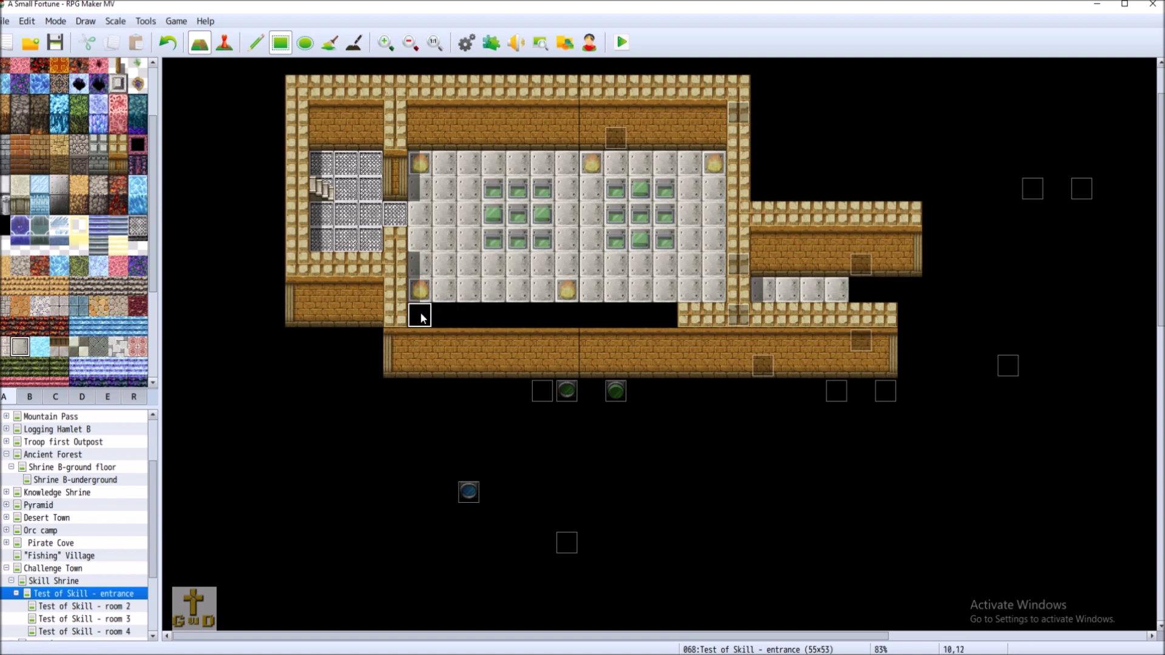
drag(419, 315, 711, 315)
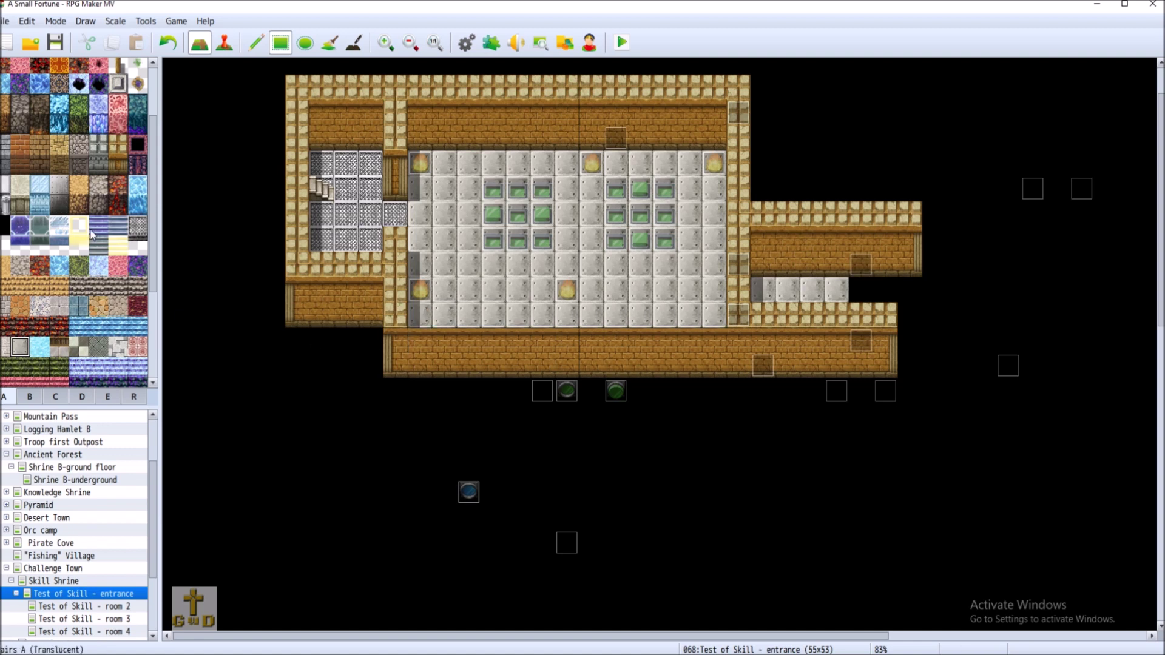
Rebuild the large room's south wall with stone tops on row 13 and wooden faces through row 15, columns 9 to 23
click(119, 144)
drag(401, 339, 737, 343)
click(119, 164)
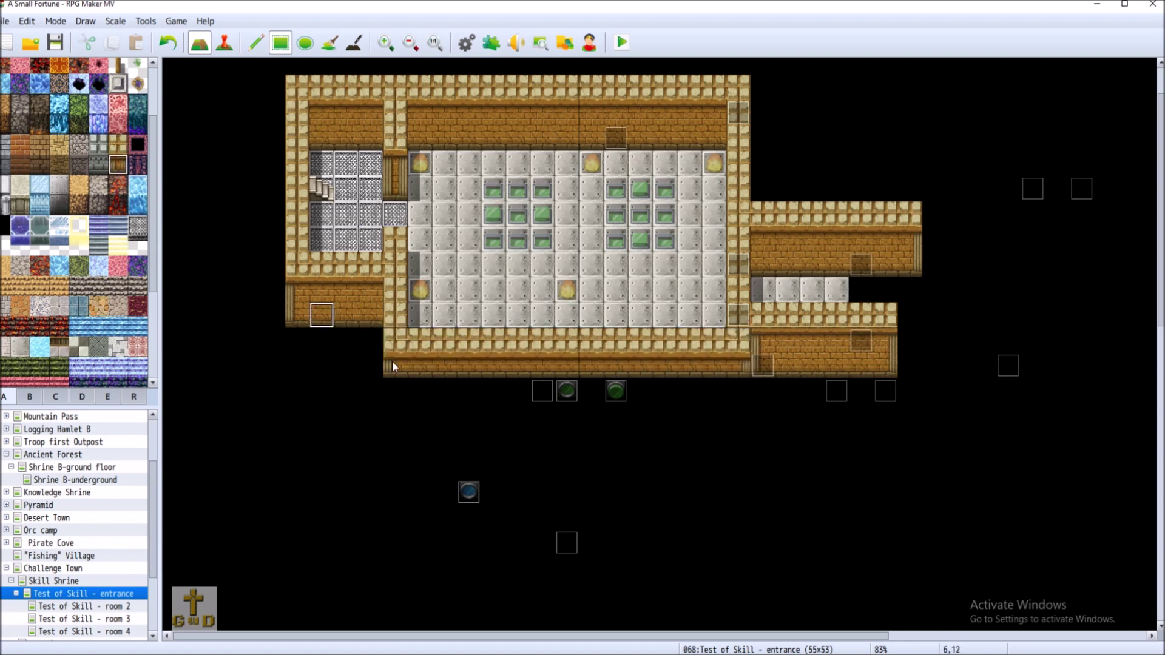
click(397, 389)
drag(399, 391, 746, 395)
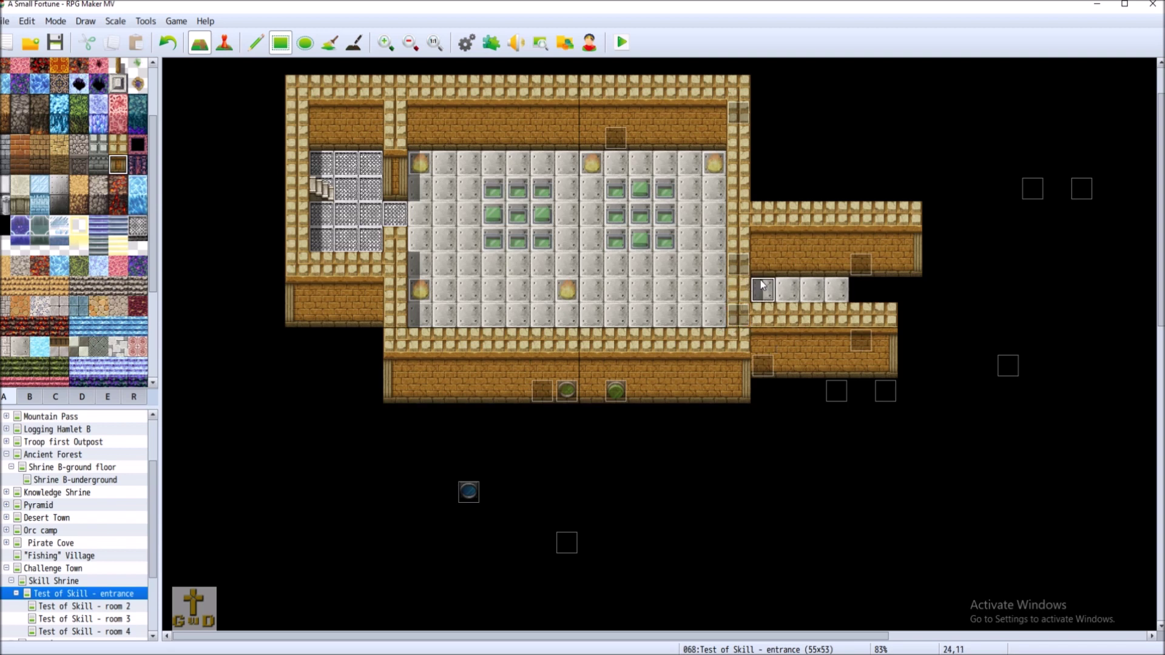
Move the two southern brazier events down one row, to tiles 16,12 and 10,12
click(225, 42)
right_click(574, 296)
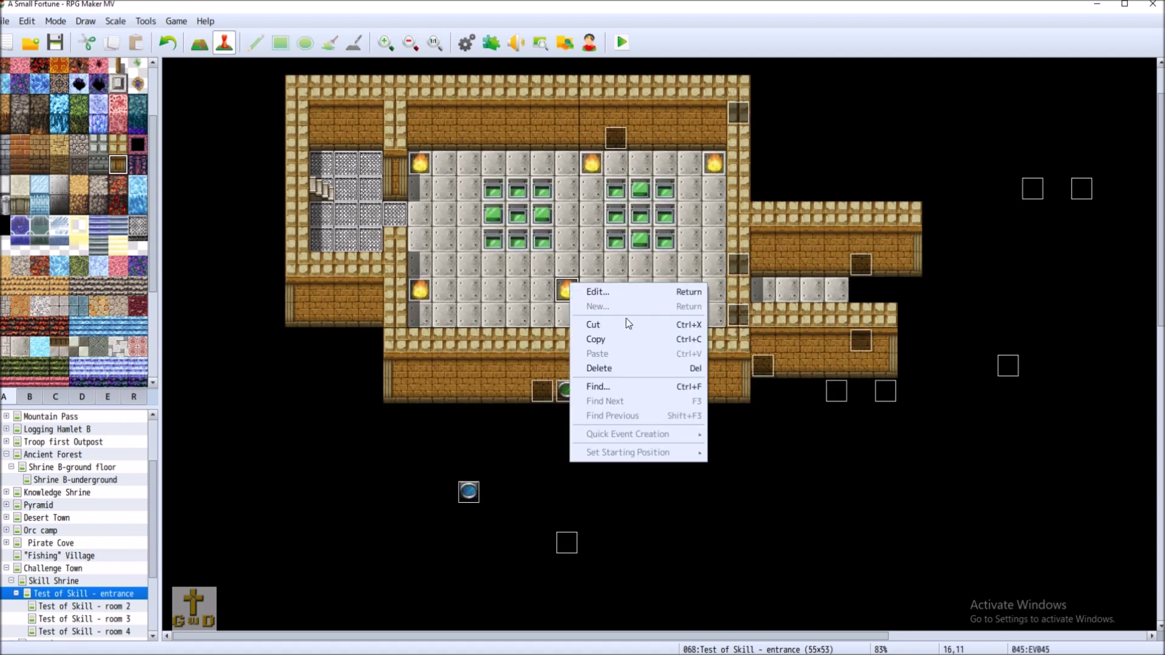
click(591, 328)
right_click(566, 314)
click(593, 380)
right_click(418, 294)
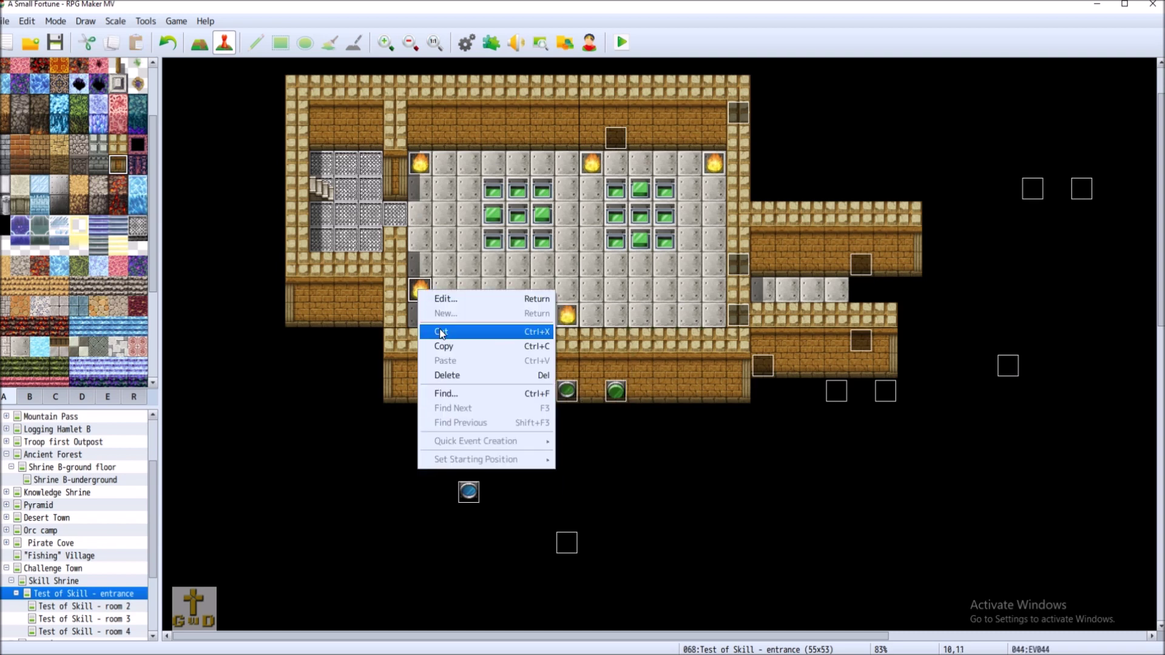
click(446, 327)
right_click(421, 310)
click(464, 382)
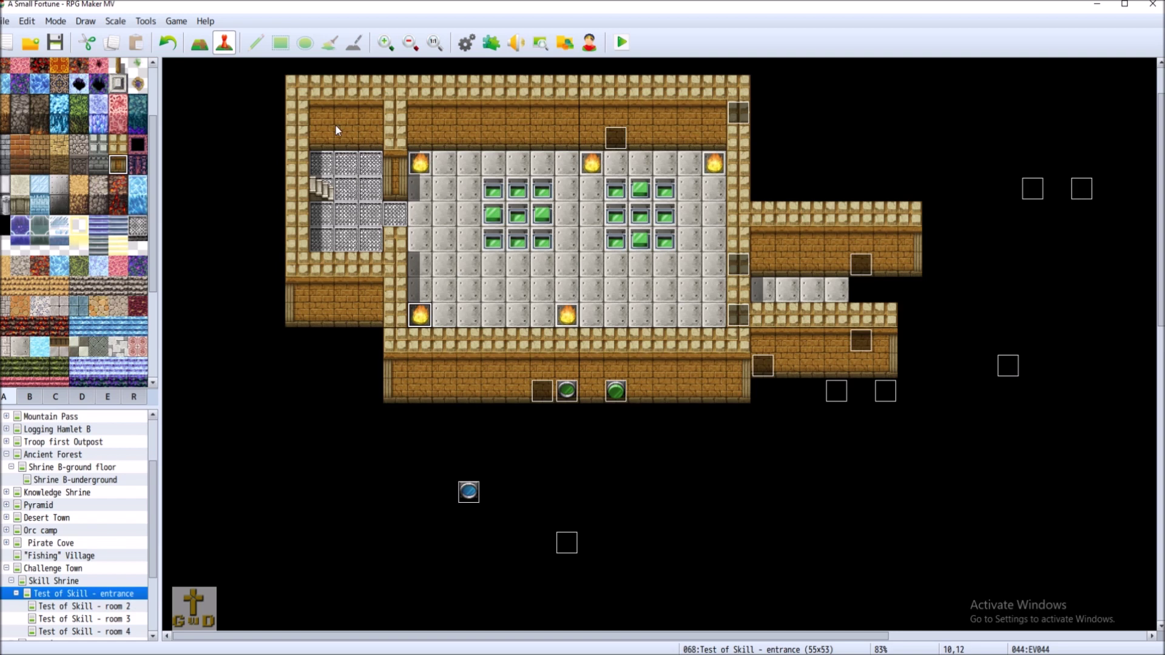
Create an event on tile 6,4 of the western room's north wall using the orange flame graphic from the !Flame sheet
right_click(316, 107)
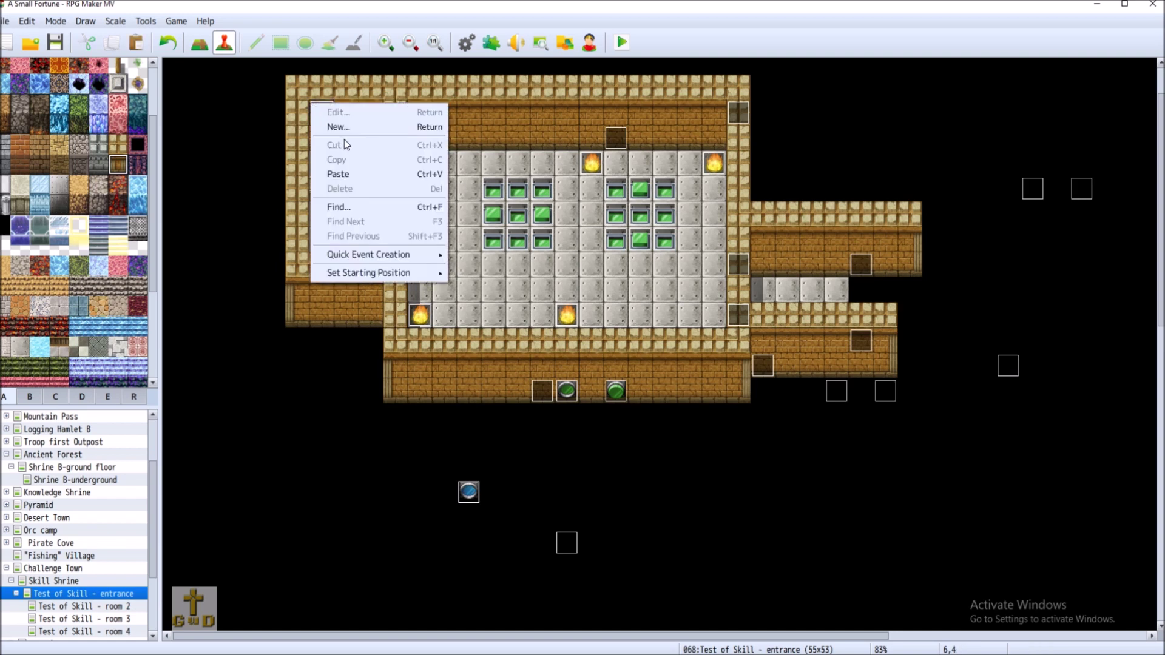
click(346, 174)
double_click(474, 152)
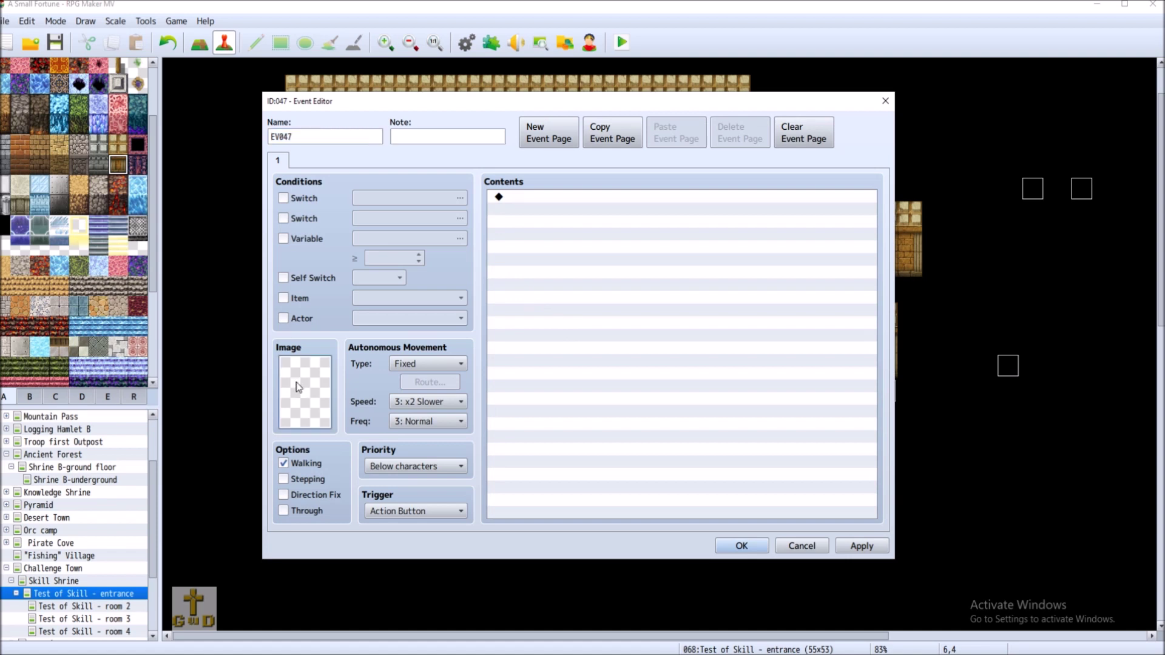
double_click(300, 388)
drag(479, 240, 486, 381)
click(389, 315)
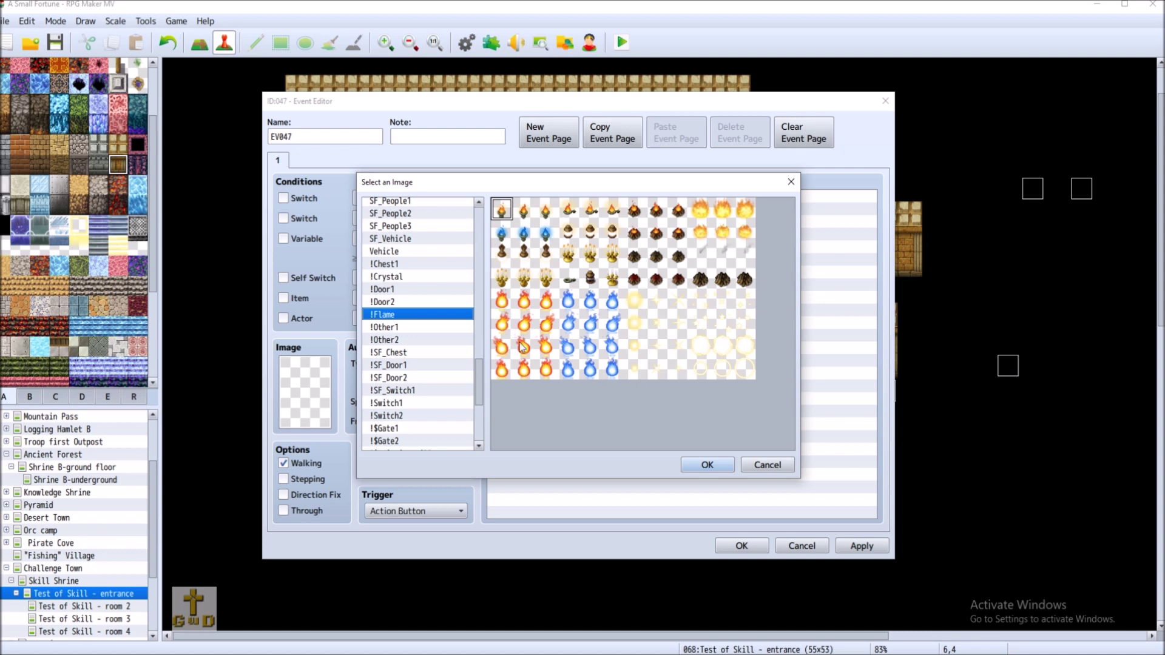
double_click(502, 304)
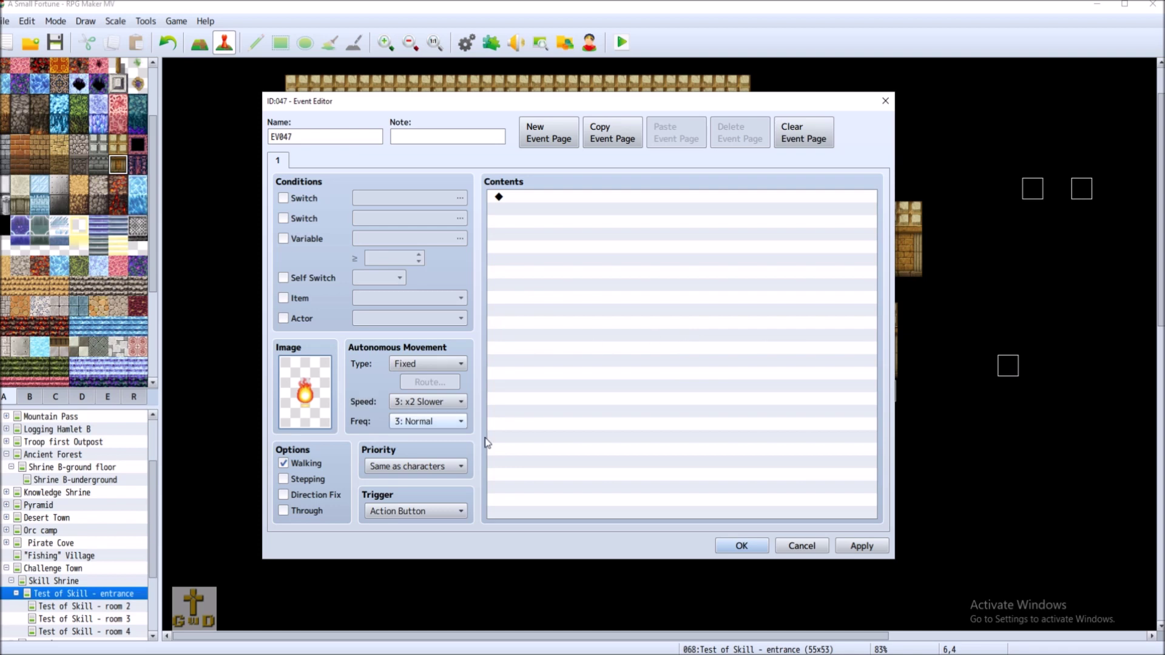
click(802, 546)
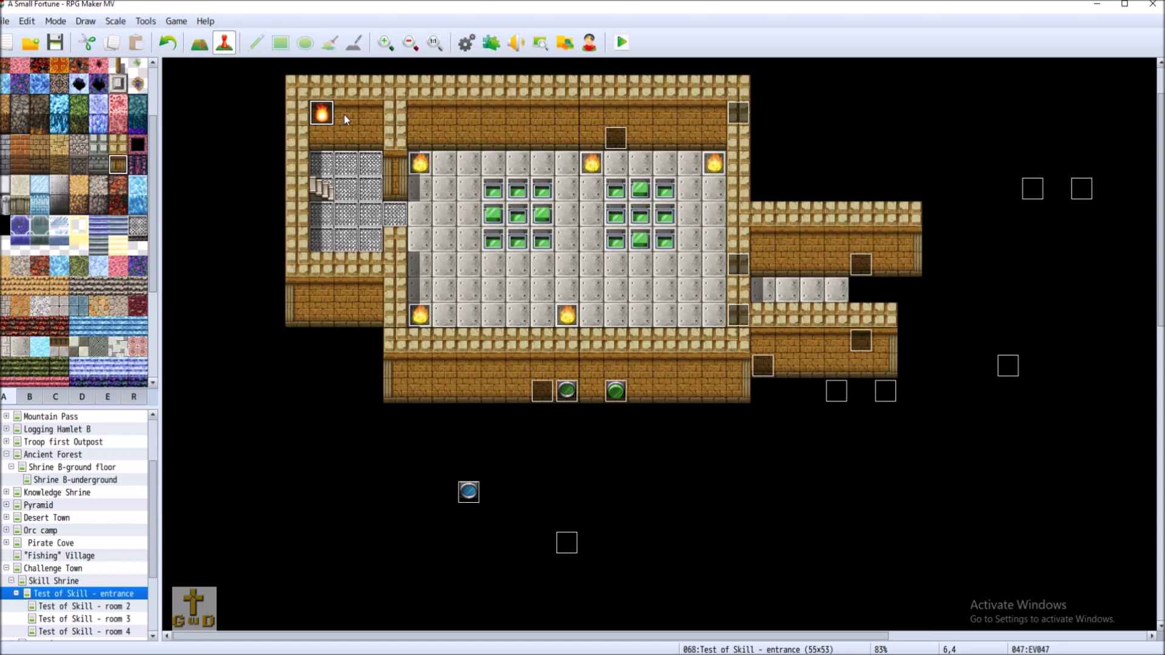
Create a matching event on tile 8,4 using the orange flame graphic from the !Flame sheet
double_click(373, 108)
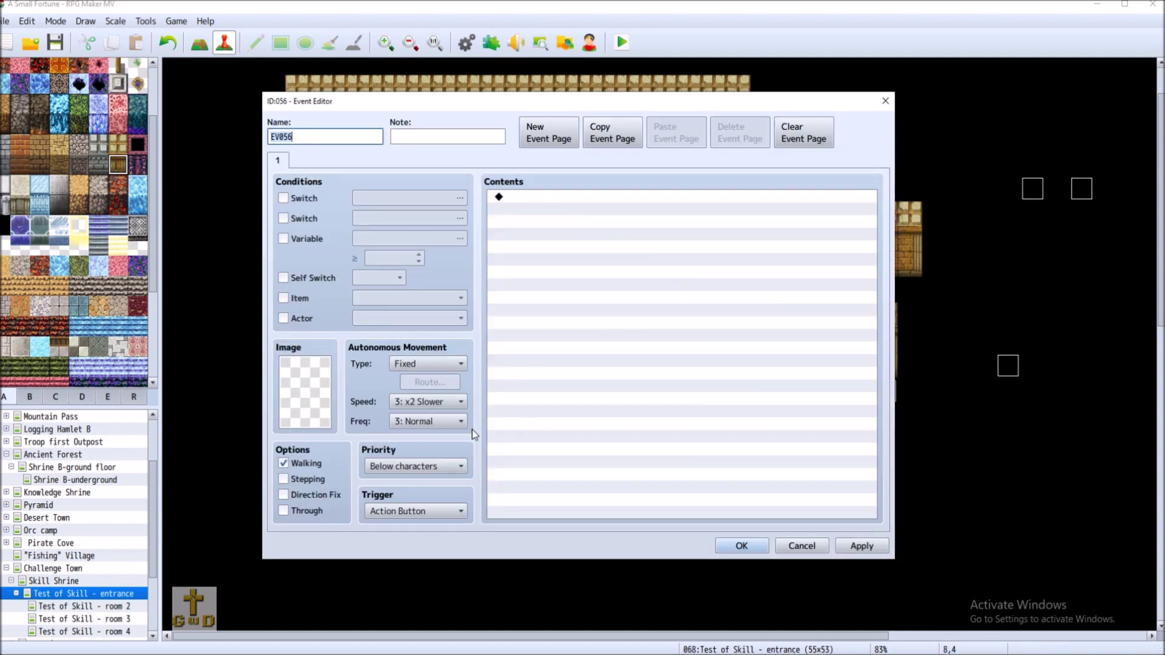
double_click(314, 399)
drag(480, 225, 491, 380)
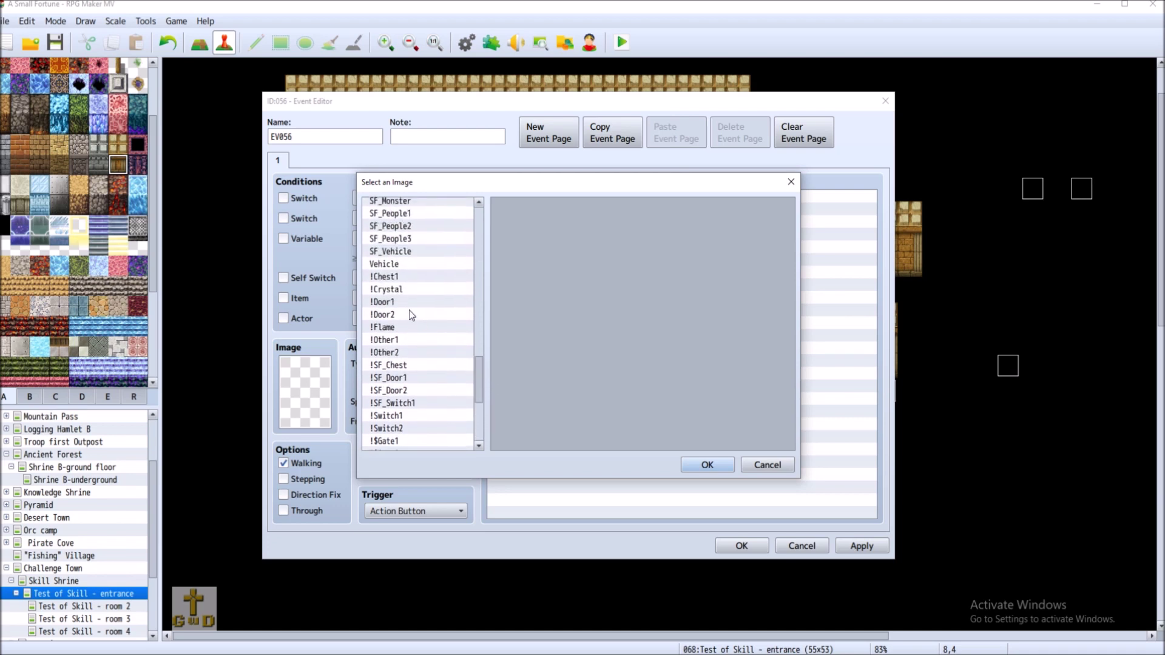
click(403, 331)
double_click(504, 302)
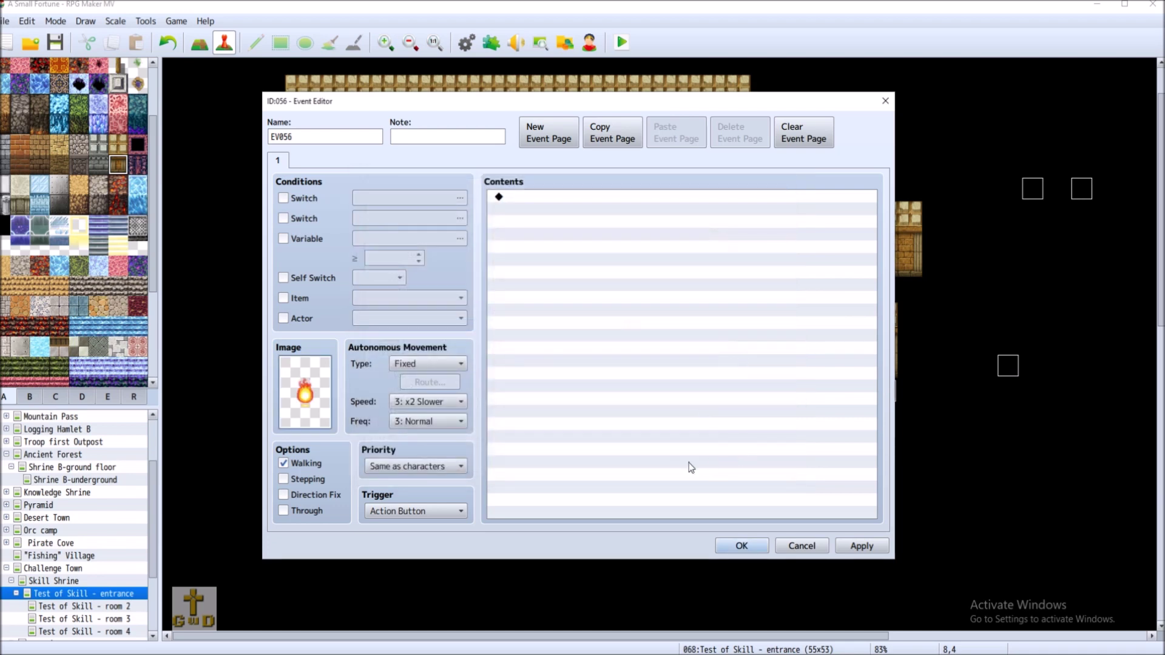
click(740, 544)
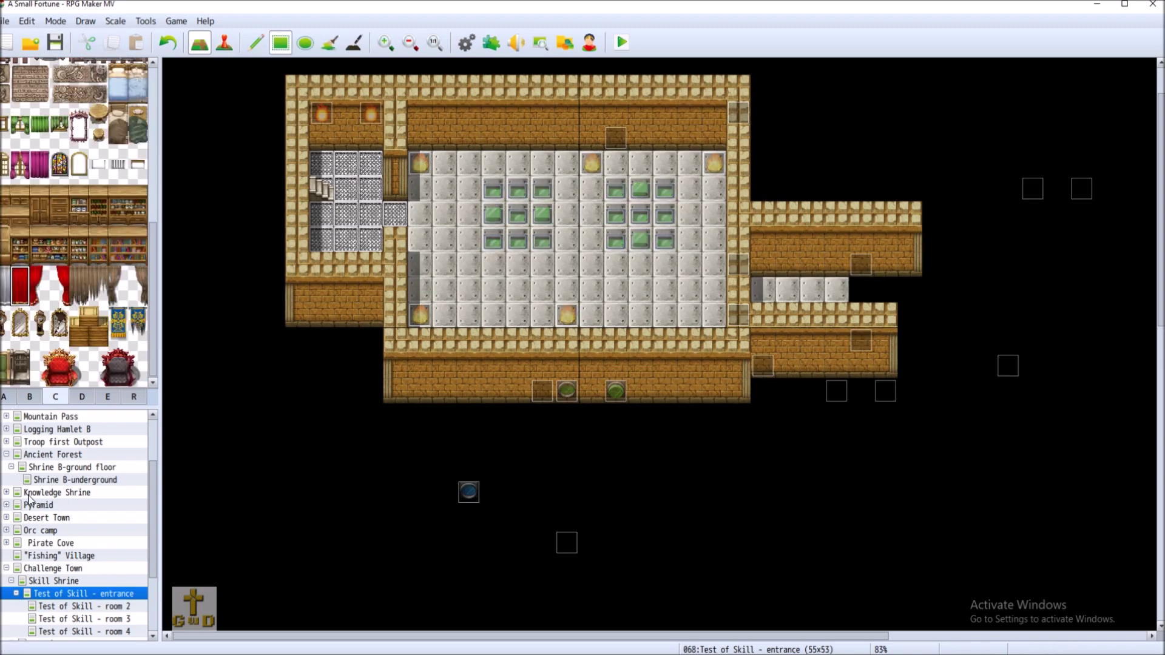
Examine the decoration of the Troop first Outpost and Skill Shrine maps and return to the Test of Skill - entrance map
scroll(76, 479, up, 2)
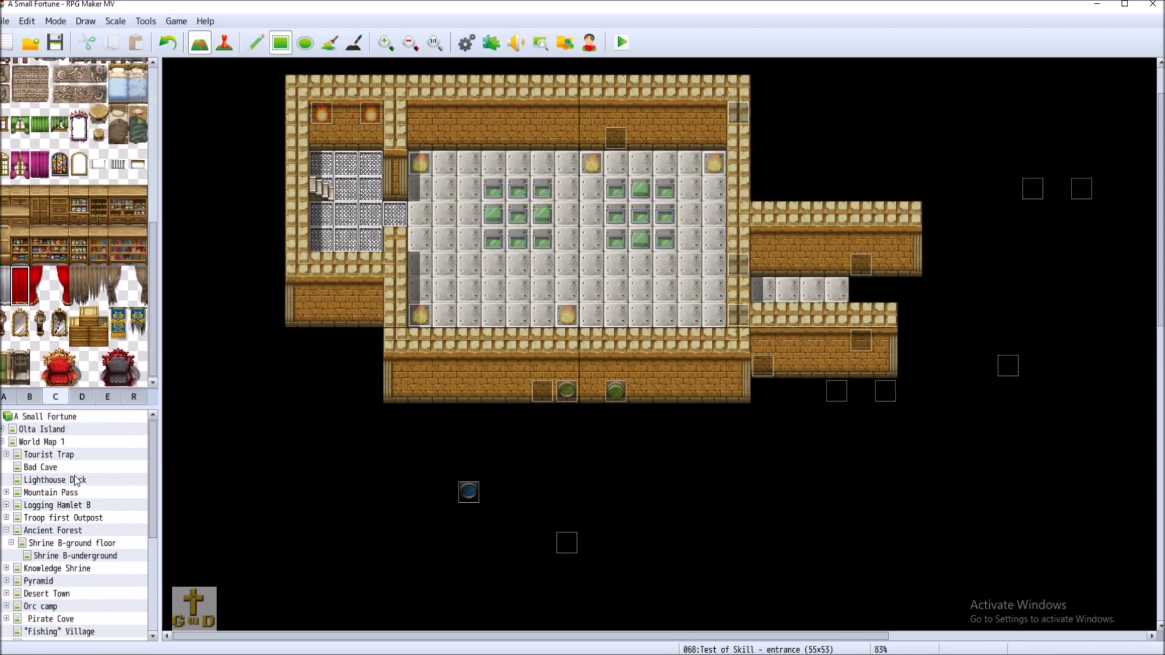
click(61, 519)
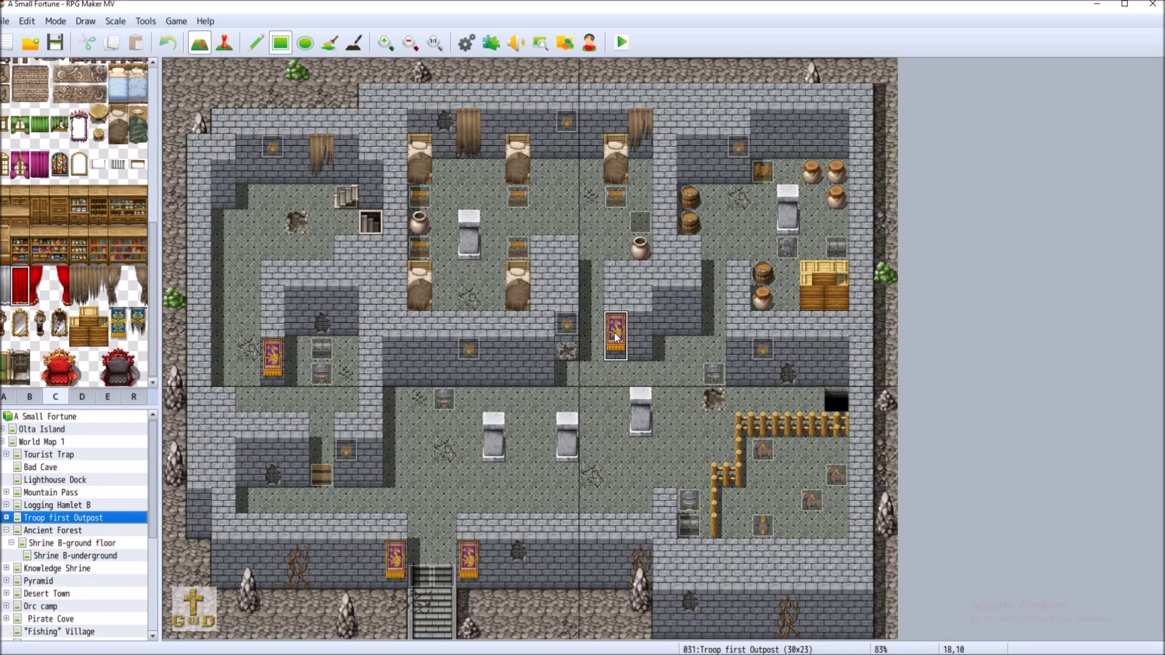
scroll(68, 619, down, 3)
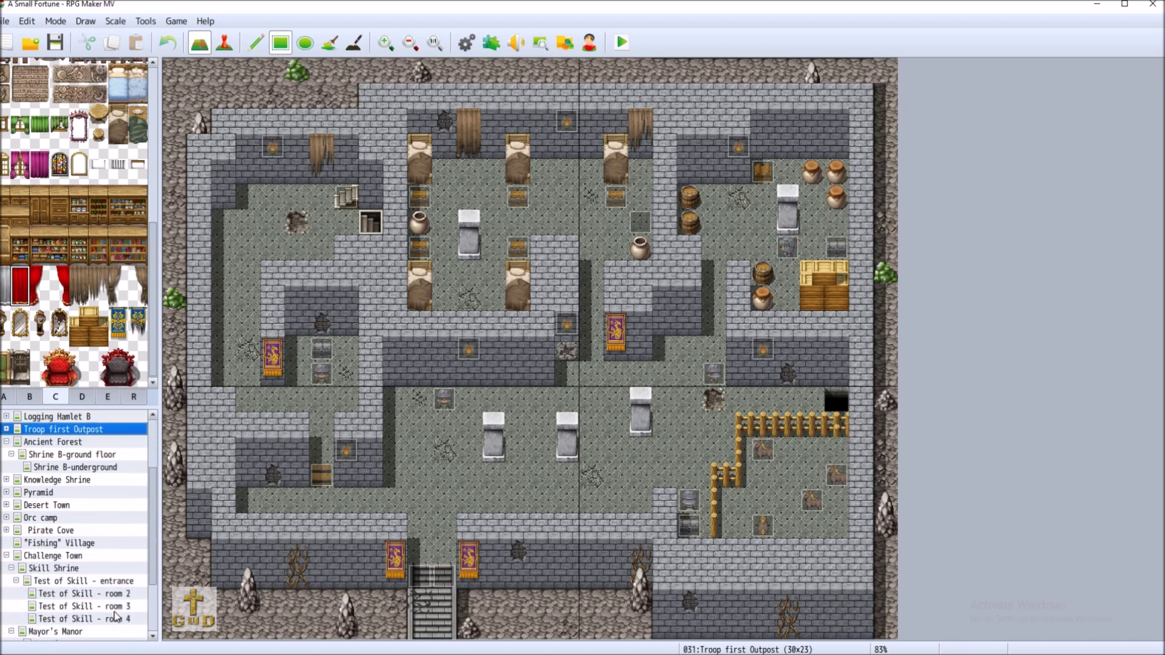
click(67, 531)
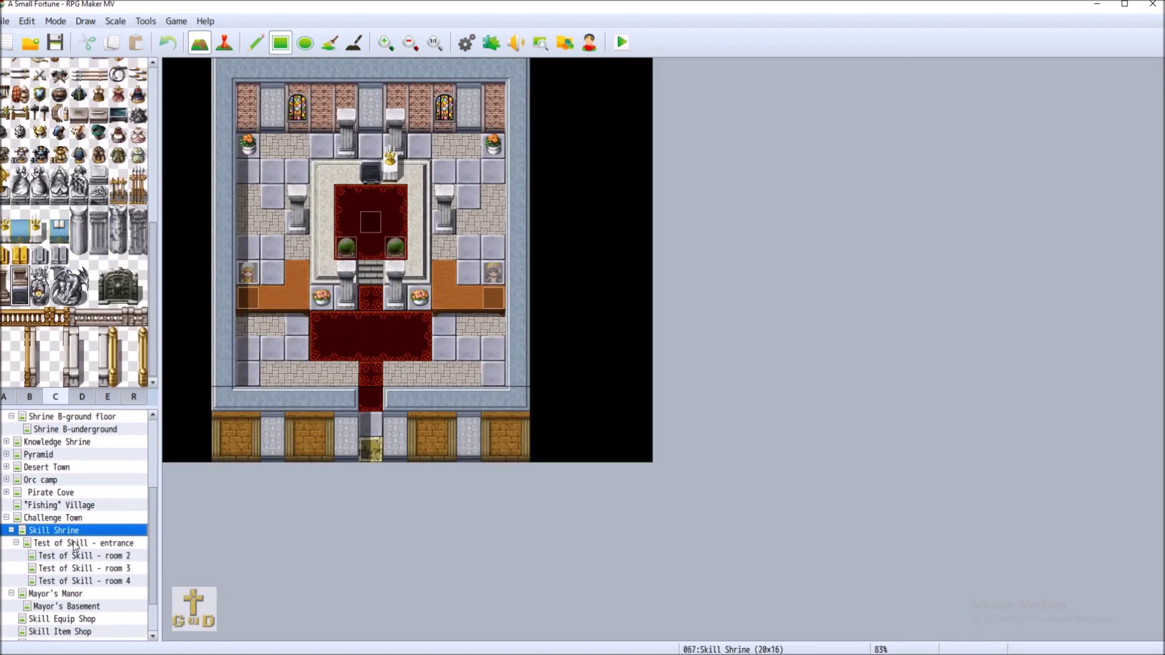
click(77, 542)
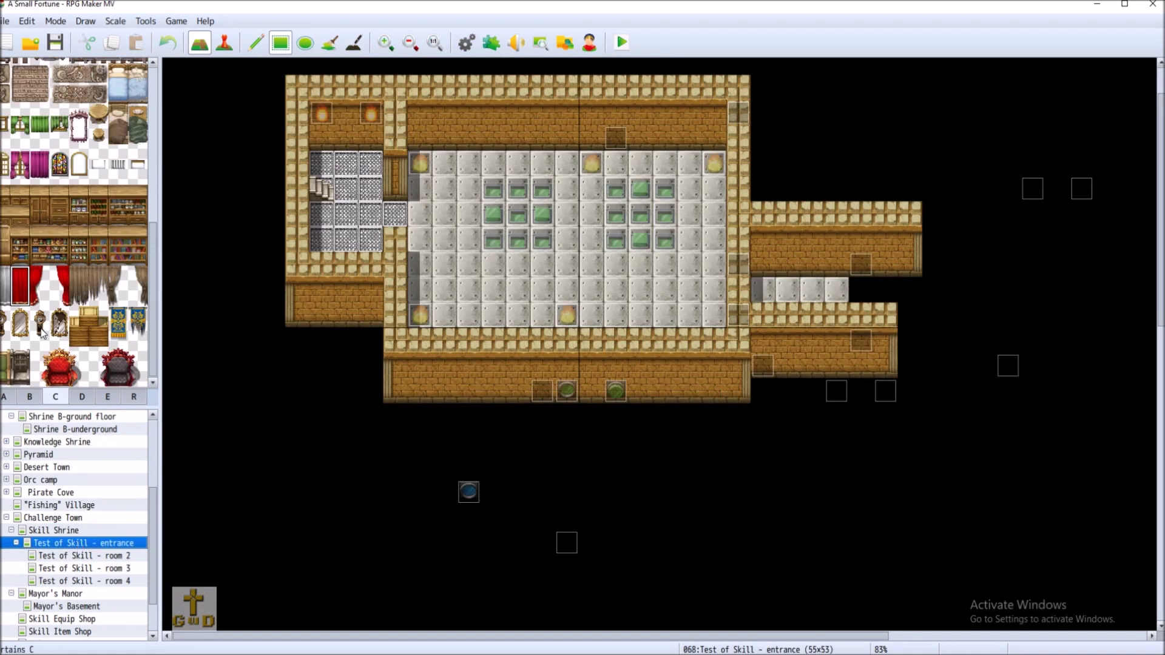
click(115, 399)
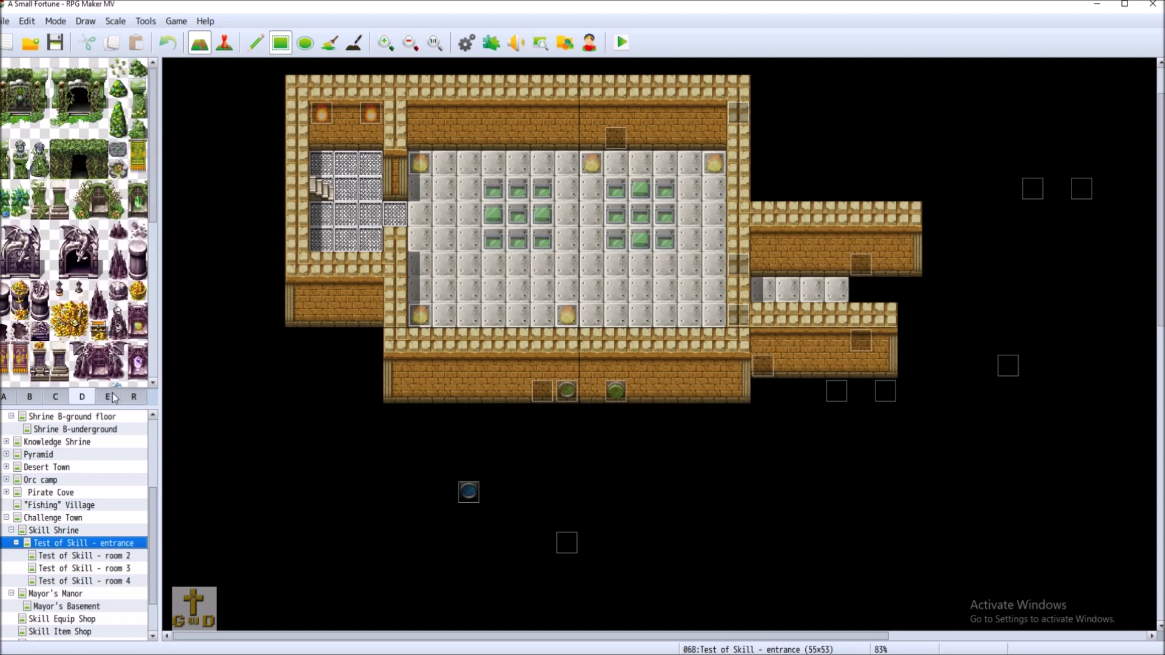
Hang purple dragon banners on the short wall beside the doorway and between the two flames on the western room's north wall
click(5, 363)
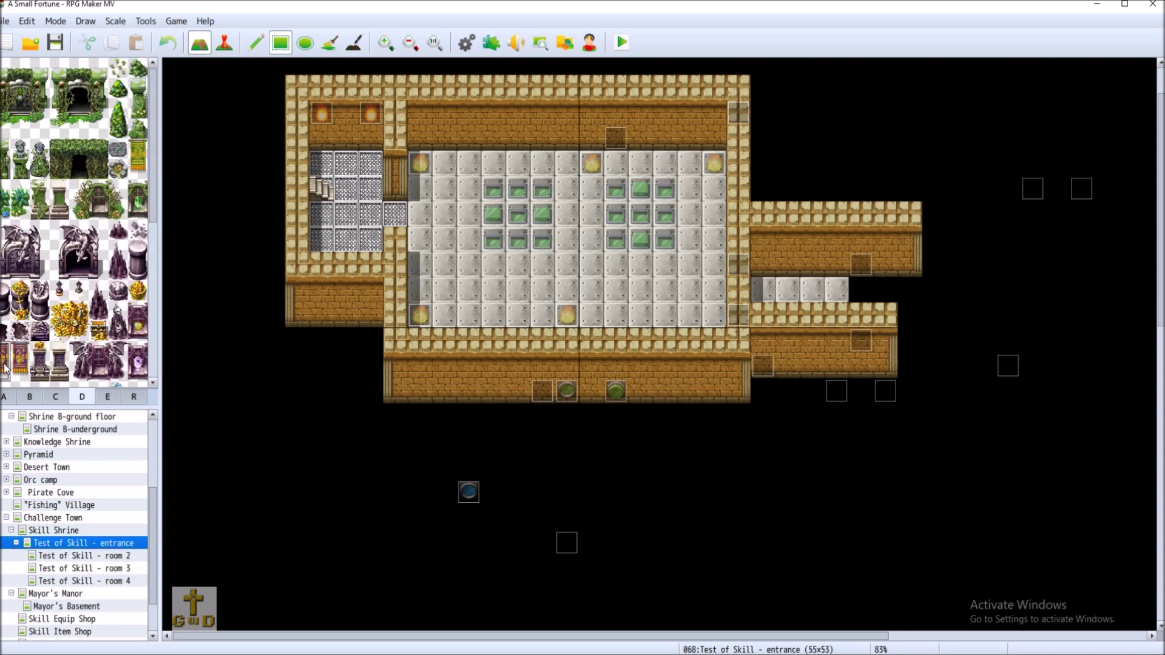
click(395, 173)
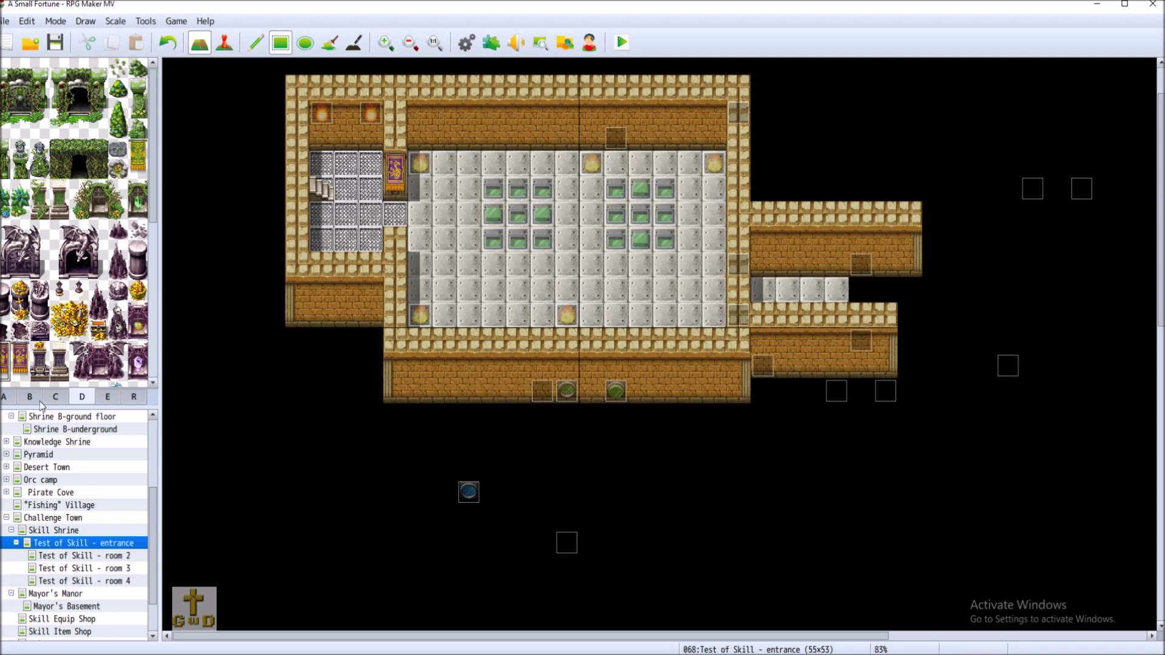
click(347, 114)
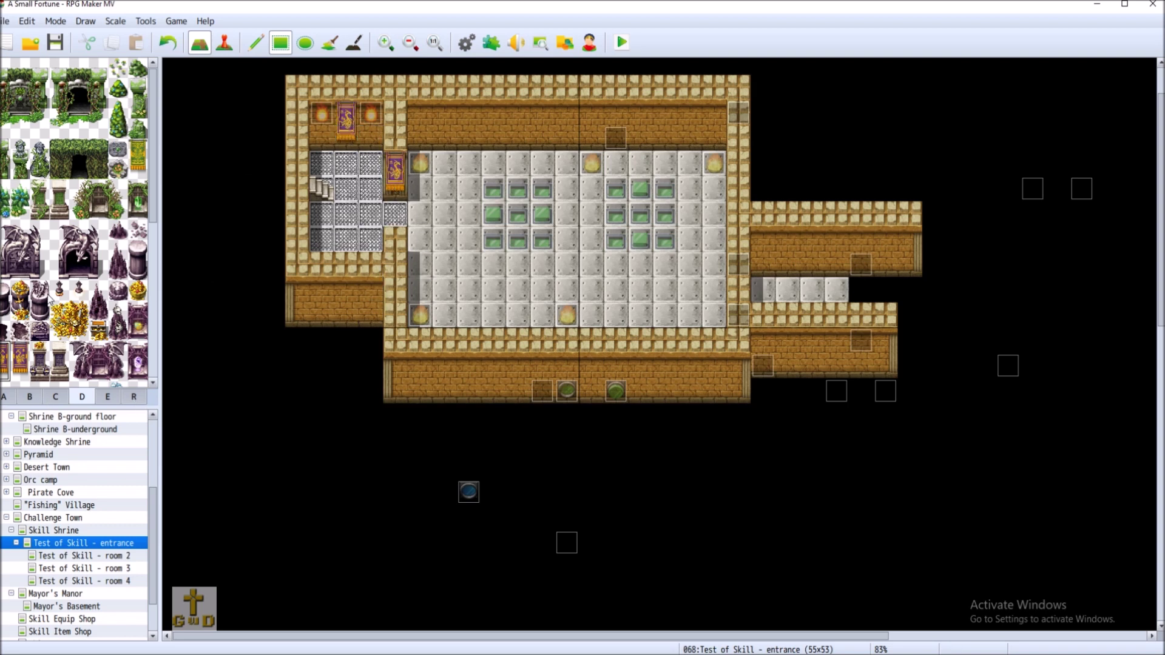
Repaint the short two-tile wall beside the doorway with plain brown brick to remove its banner
click(4, 397)
scroll(131, 241, down, 3)
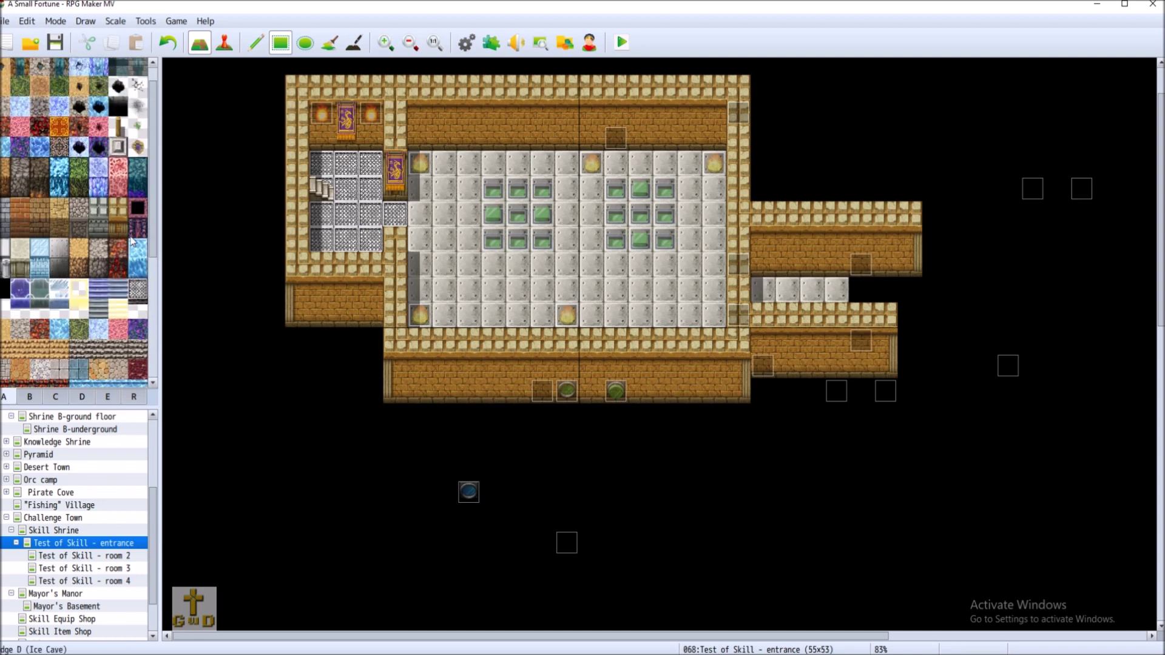
click(118, 229)
drag(395, 165, 395, 184)
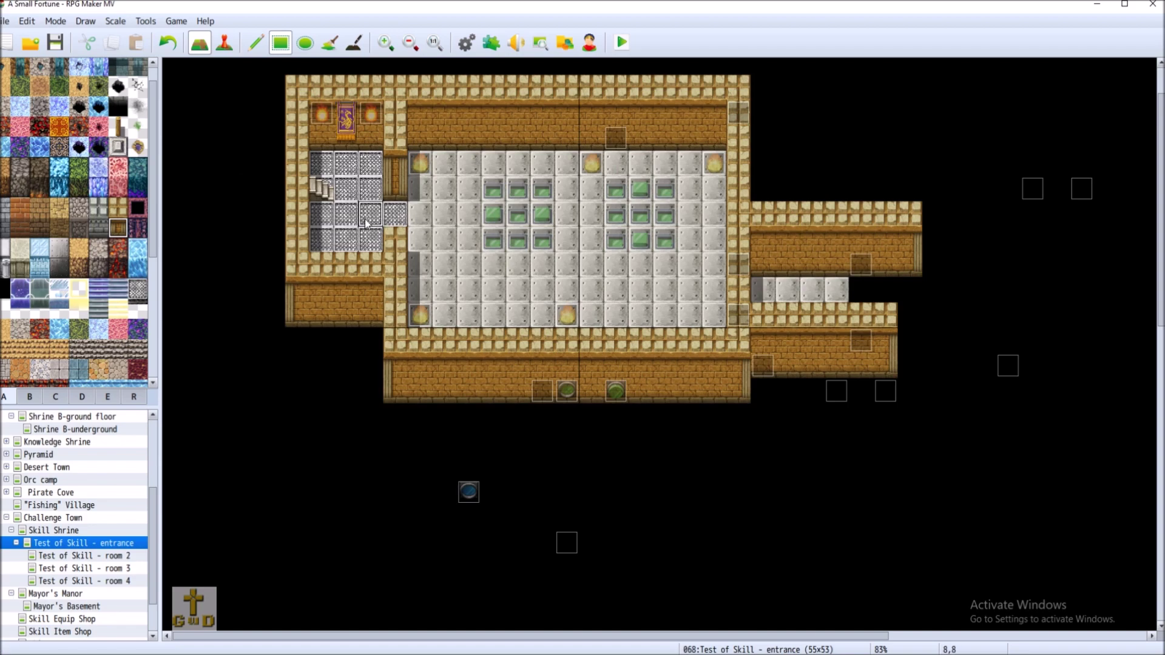
Try dark stone pillars against the main room's east and west walls, and undo both placements
click(82, 396)
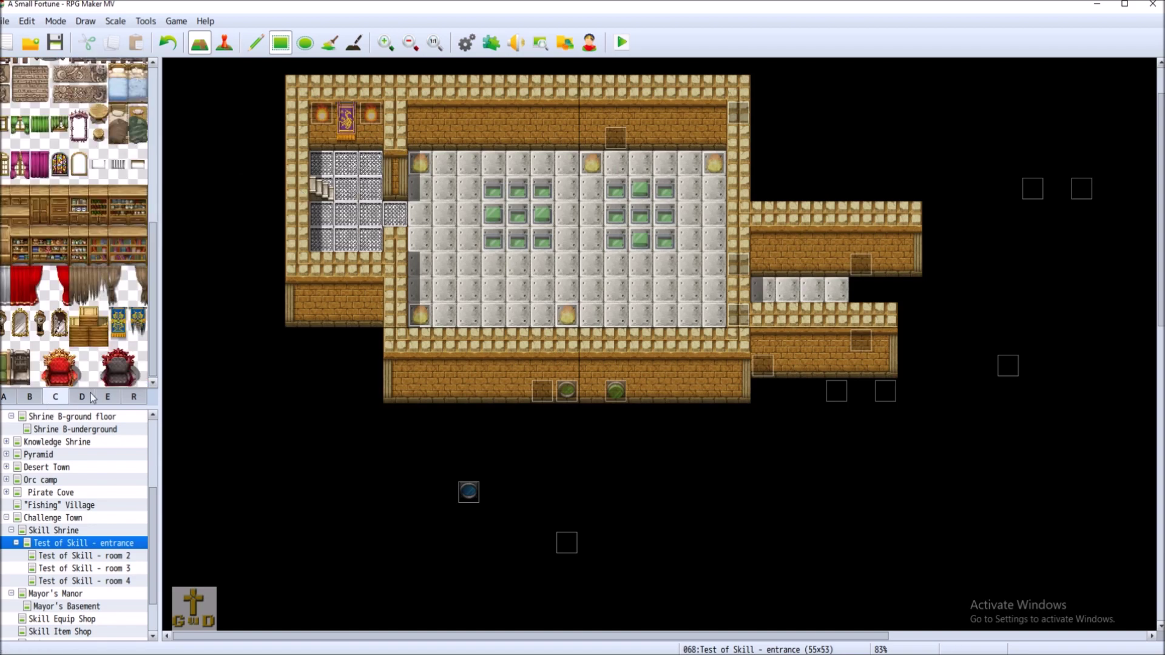
click(119, 395)
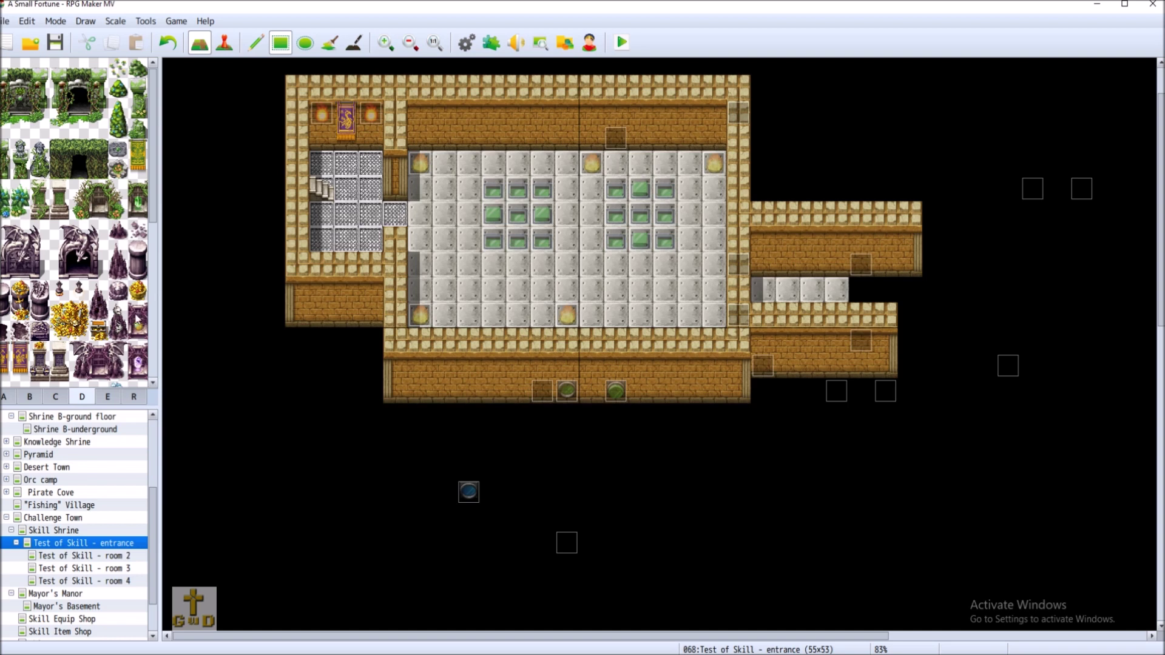
drag(141, 254, 142, 276)
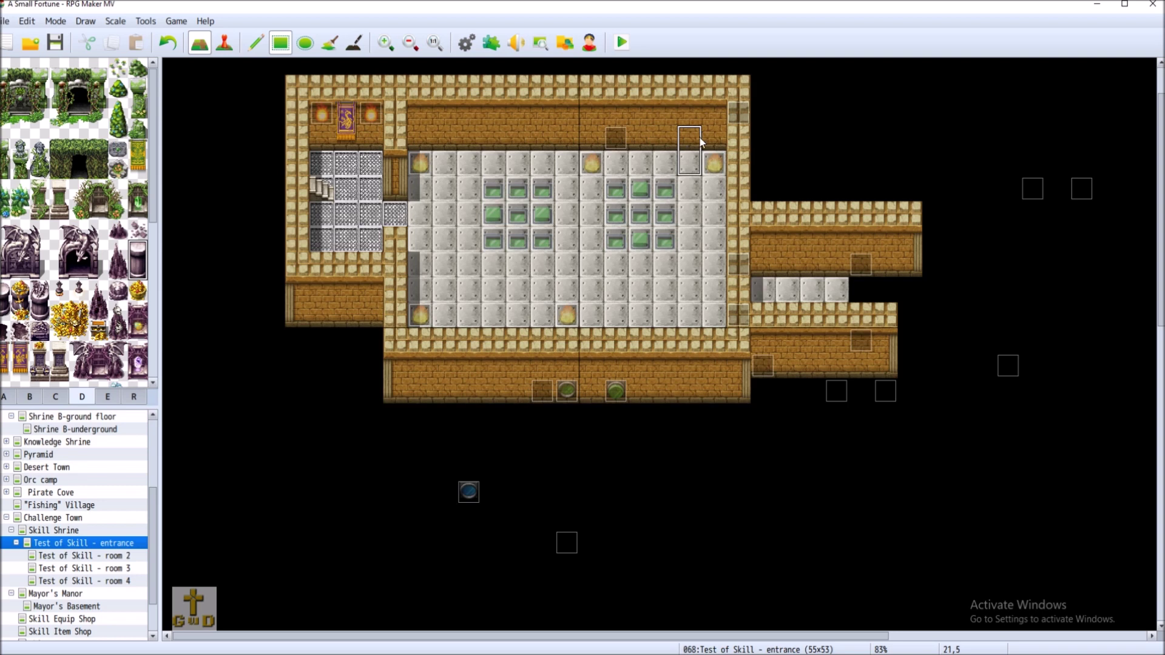
click(722, 211)
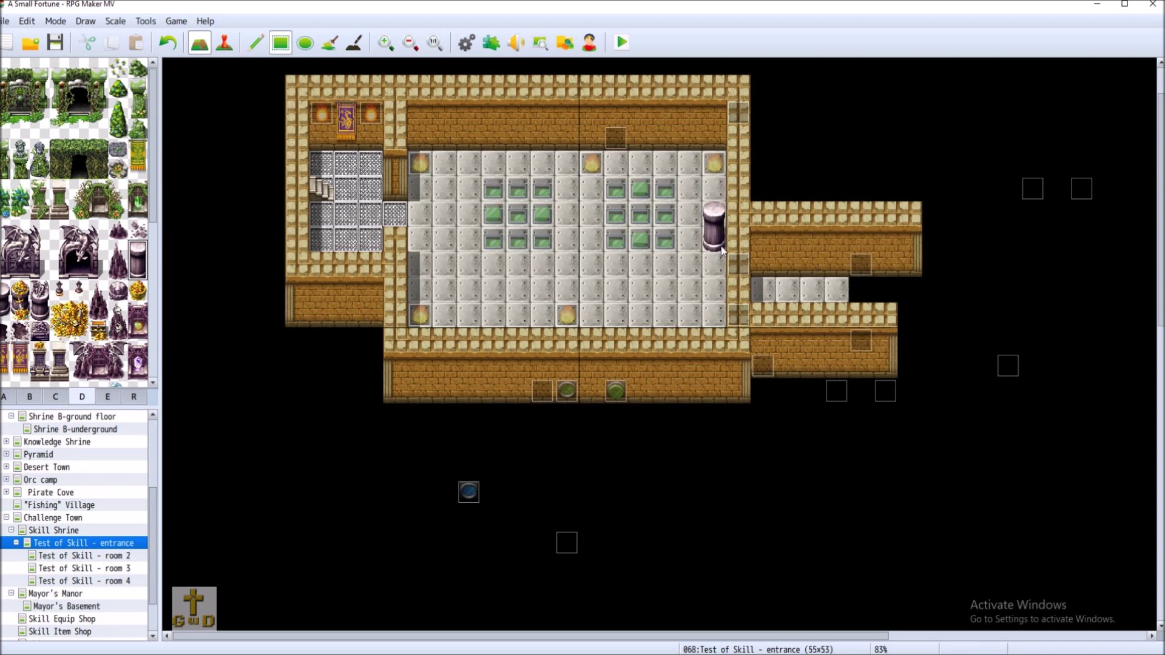
click(425, 249)
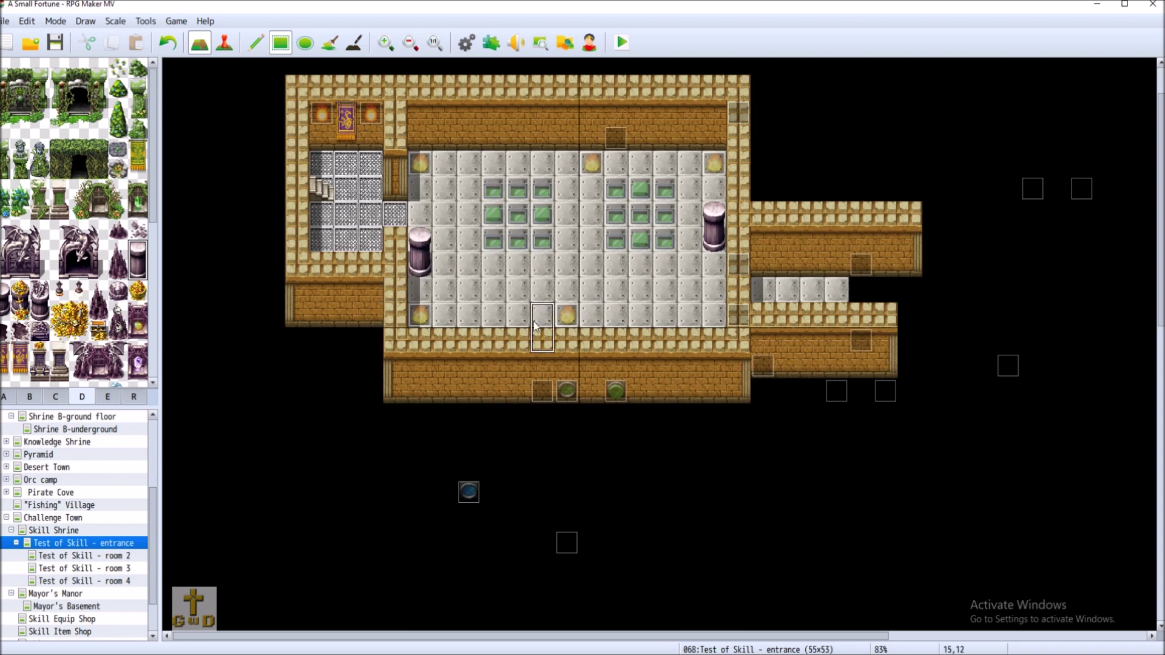
click(168, 42)
click(167, 43)
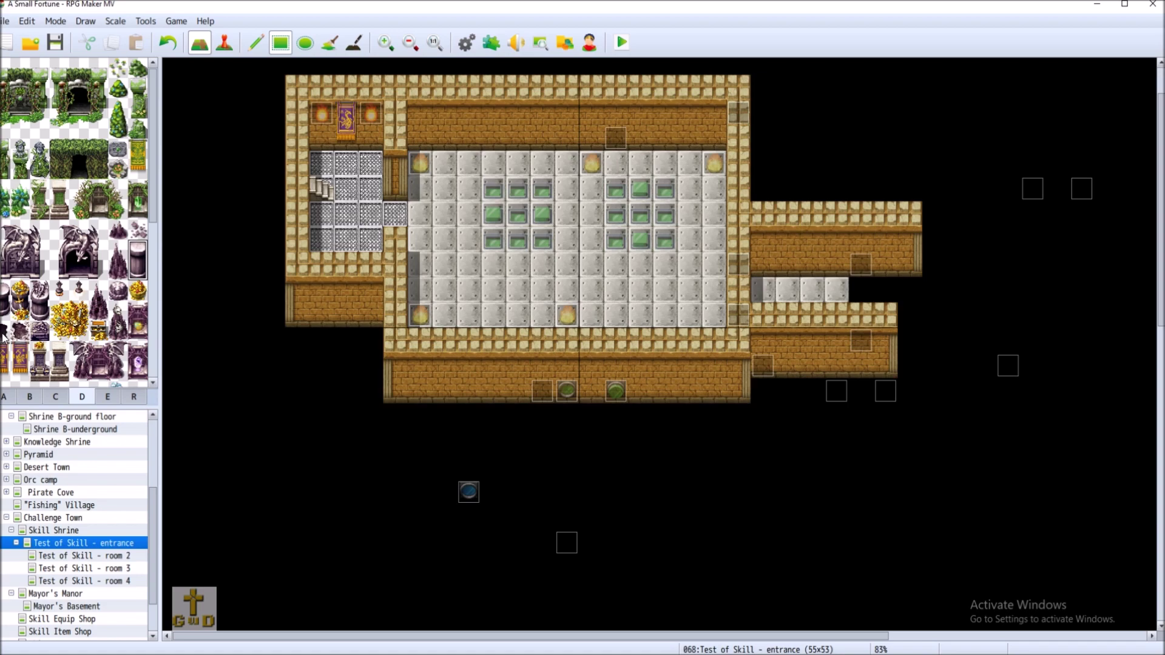
Try a gray stone block on the short wall at tile 9,7, undo it, and place the dark Monument C tile there
click(30, 398)
scroll(72, 304, down, 5)
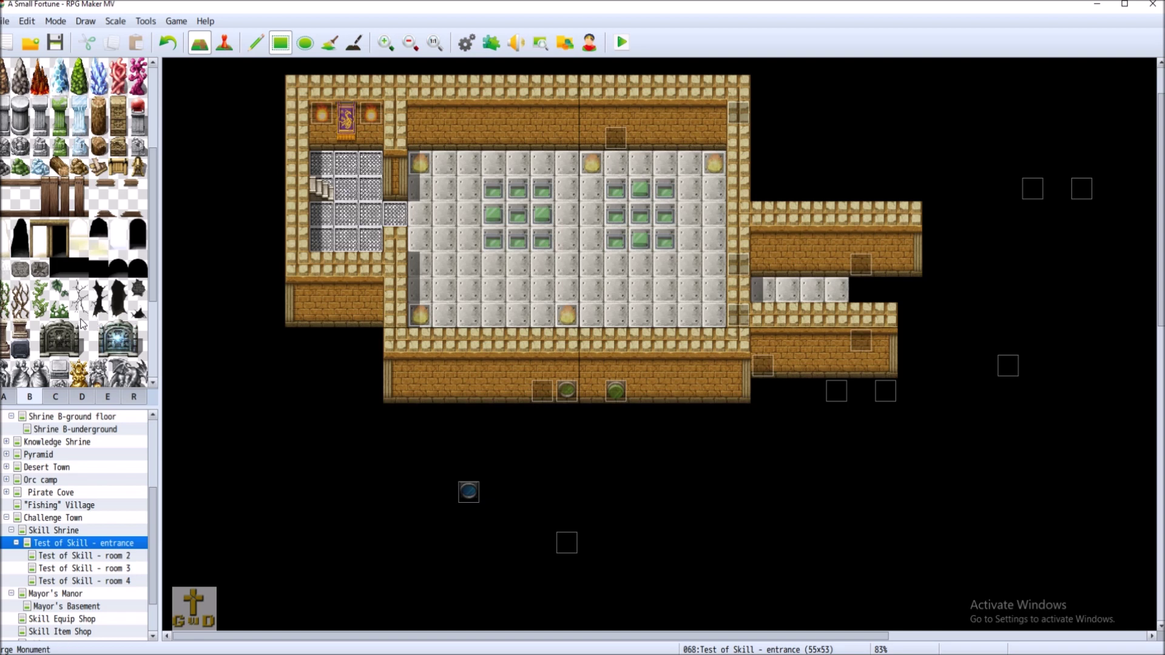
scroll(89, 300, down, 1)
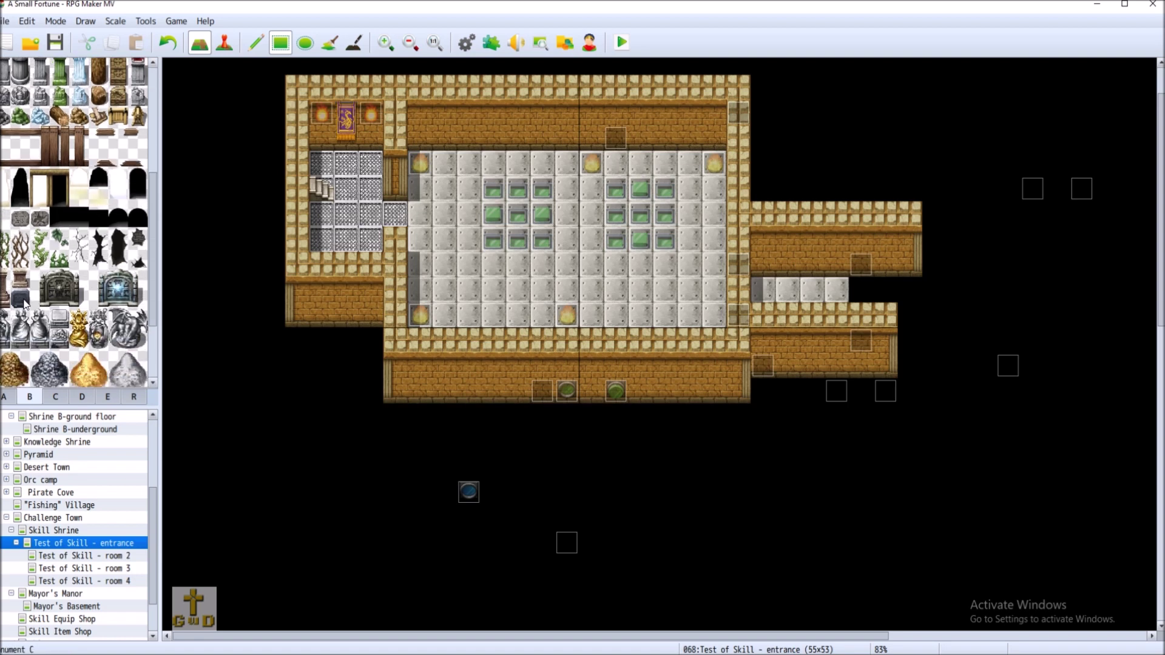
click(20, 217)
click(397, 185)
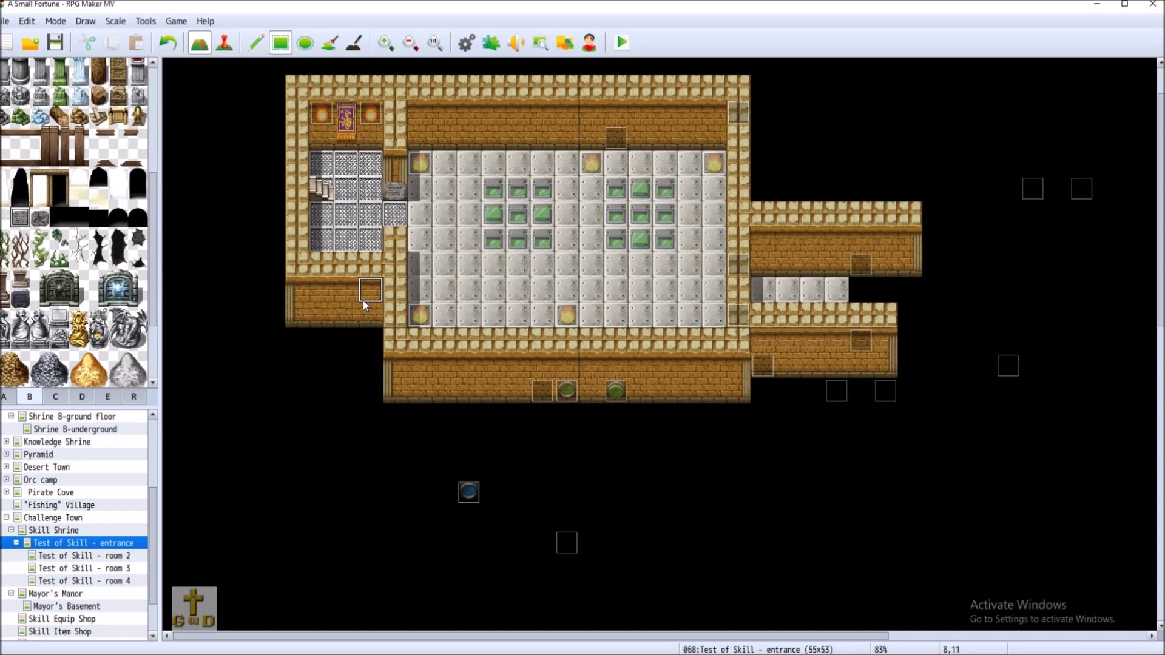
click(168, 42)
click(20, 297)
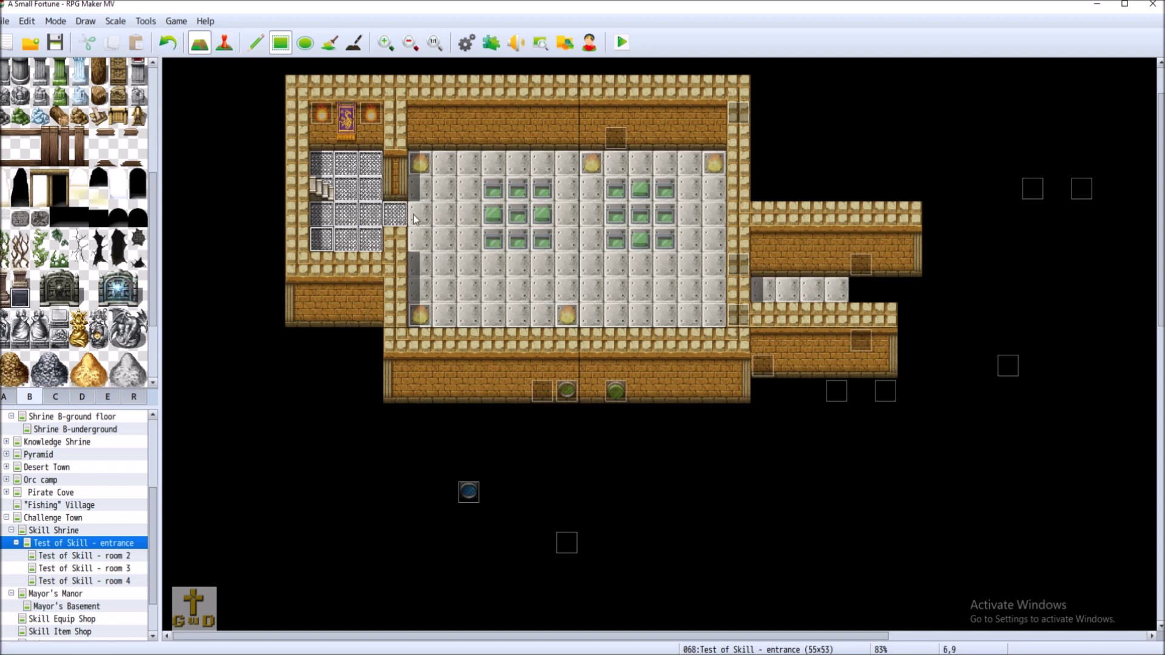
click(398, 196)
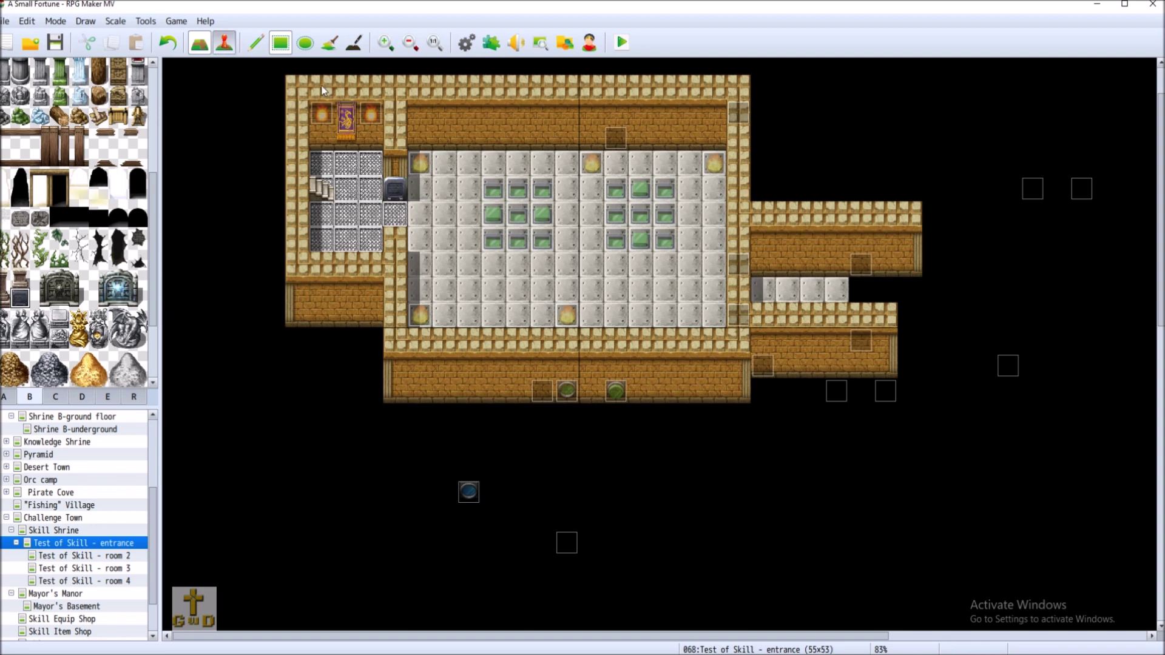
Create an event on the monument at tile 9,7 and name it Skill Shrine Rules plaque
click(224, 42)
right_click(398, 196)
click(429, 225)
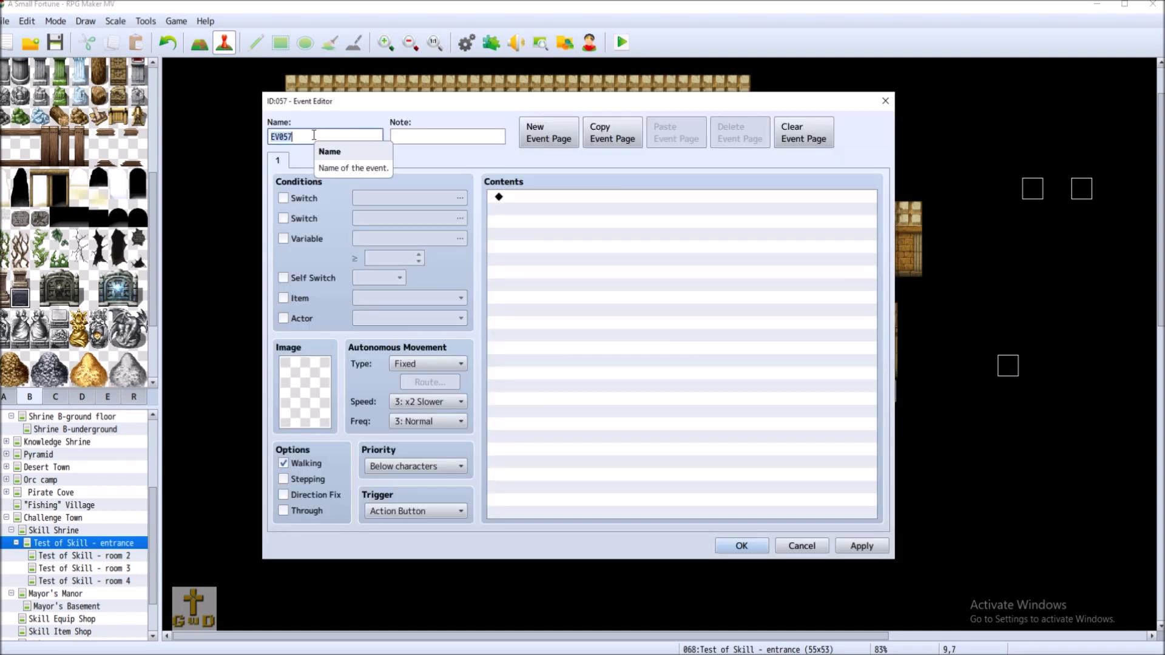
text(Skil)
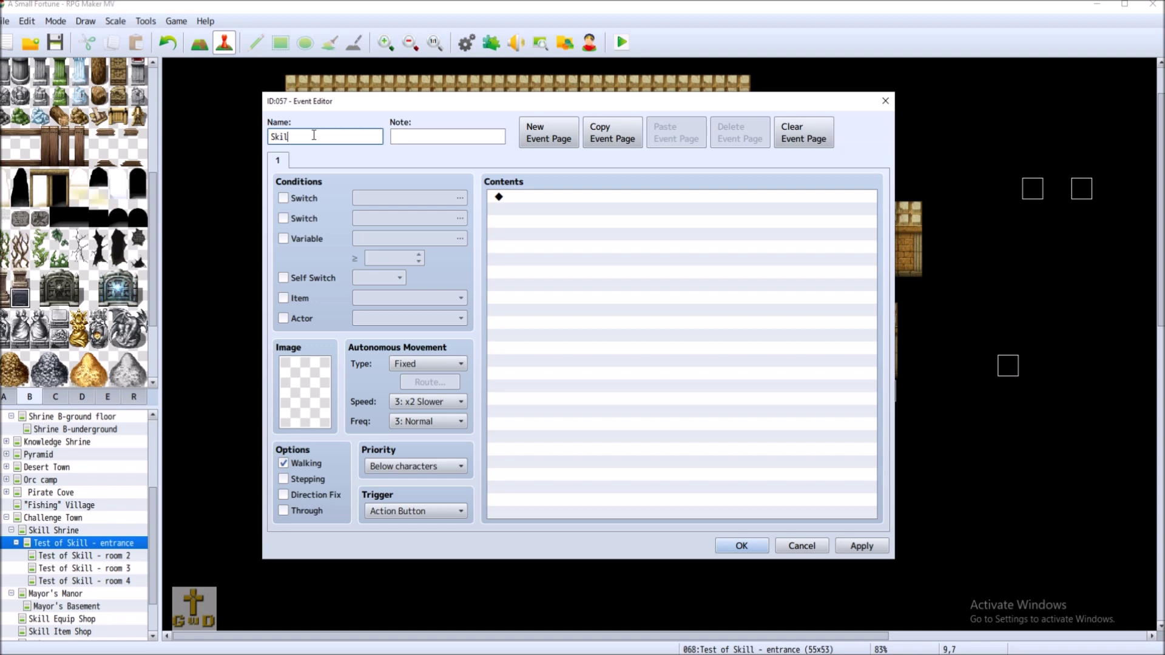
text(l Shrine Rules plaque)
Add a Show Text message welcoming the contestant to five challenges that test their Wits and forbidding return to the surface until the Trial is complete
double_click(548, 196)
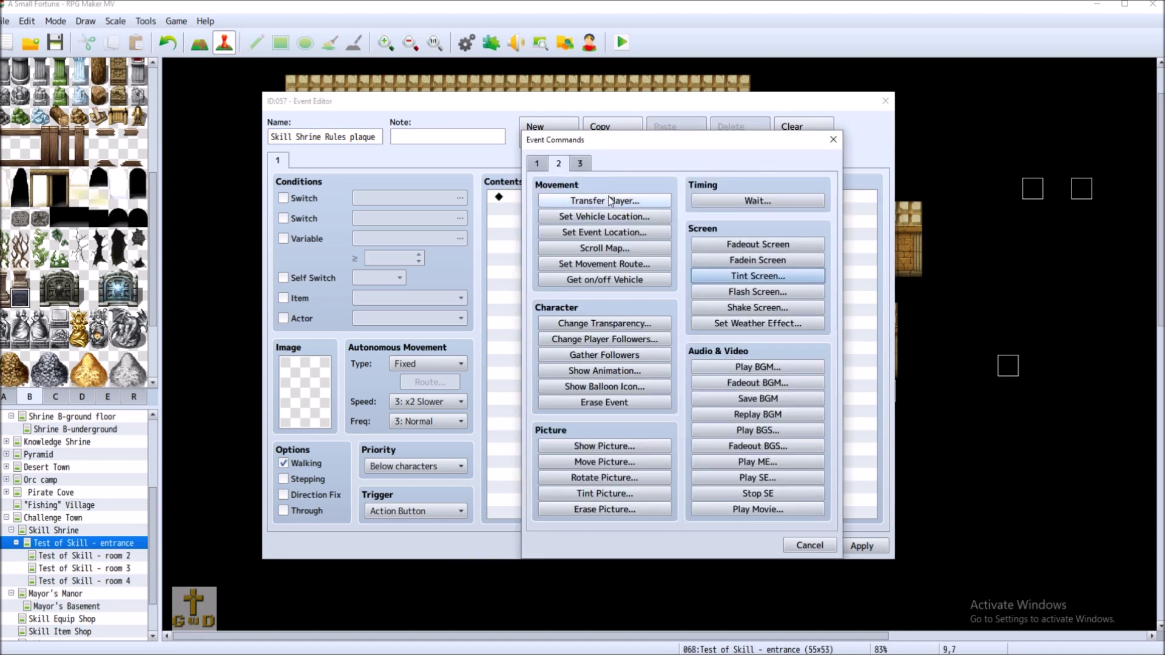
click(609, 201)
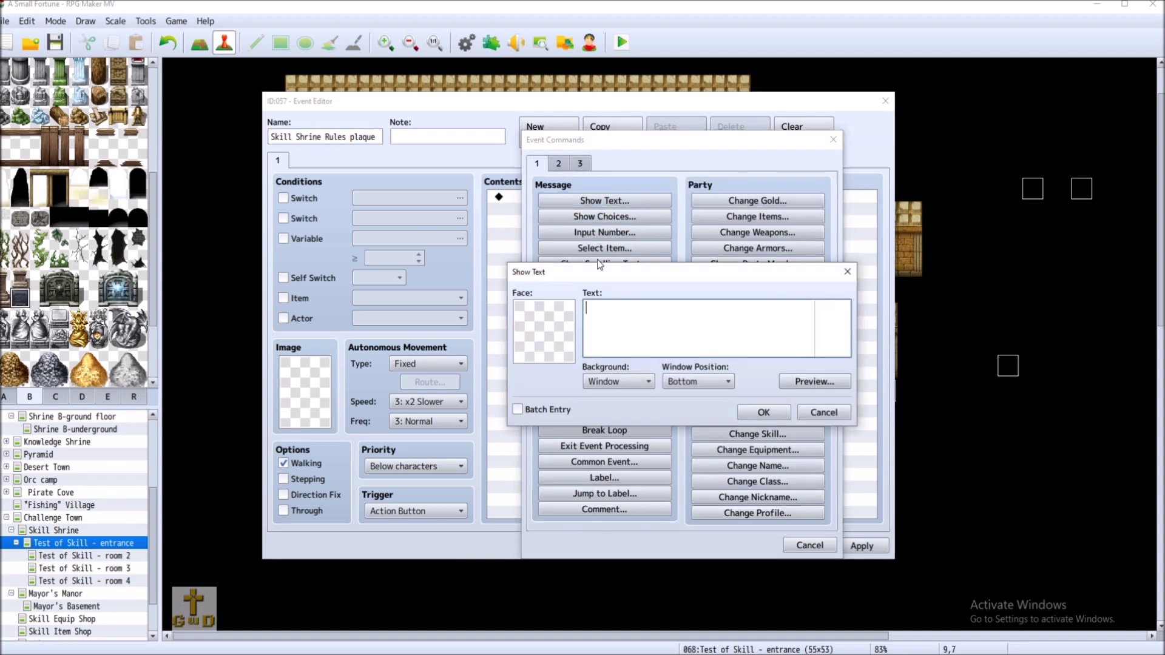
text("Test #1.)
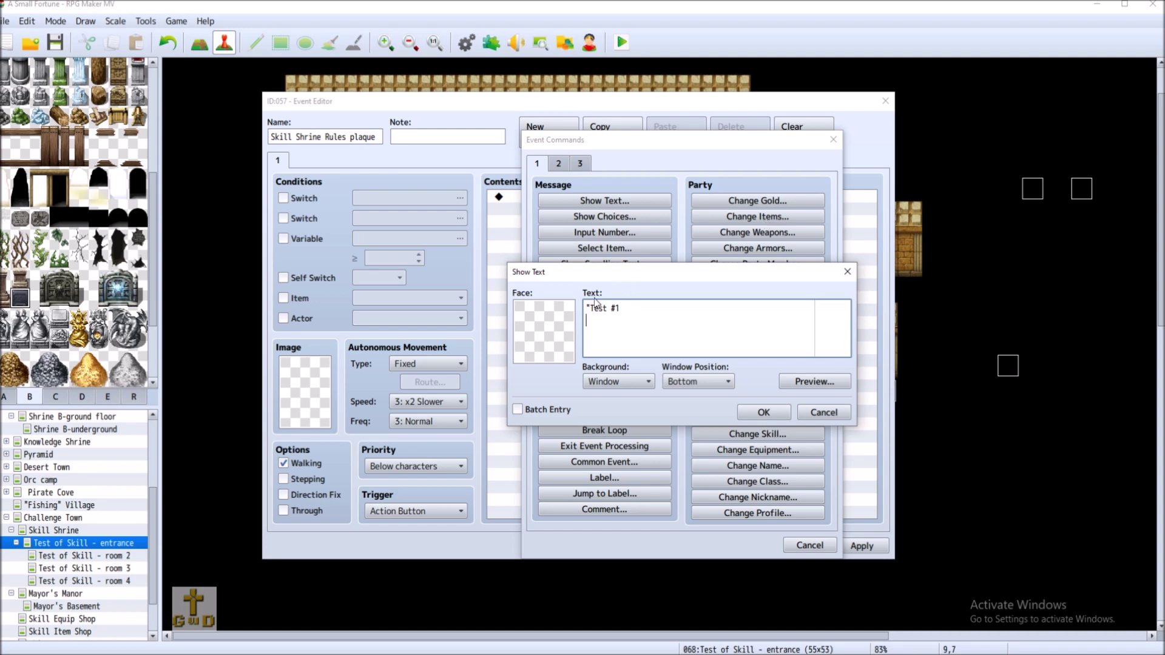
drag(591, 308, 622, 309)
mouse_move(654, 319)
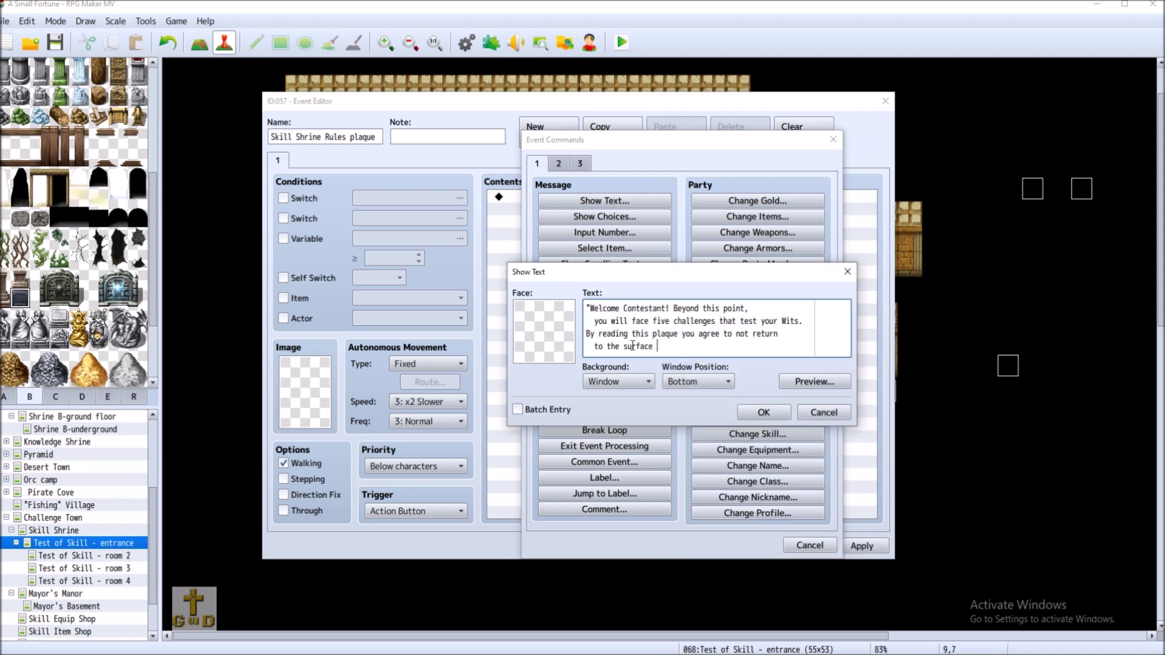
text(until the Trial is complete.")
Set the welcome message's window position to Middle, preview it and accept the message
click(728, 384)
click(709, 410)
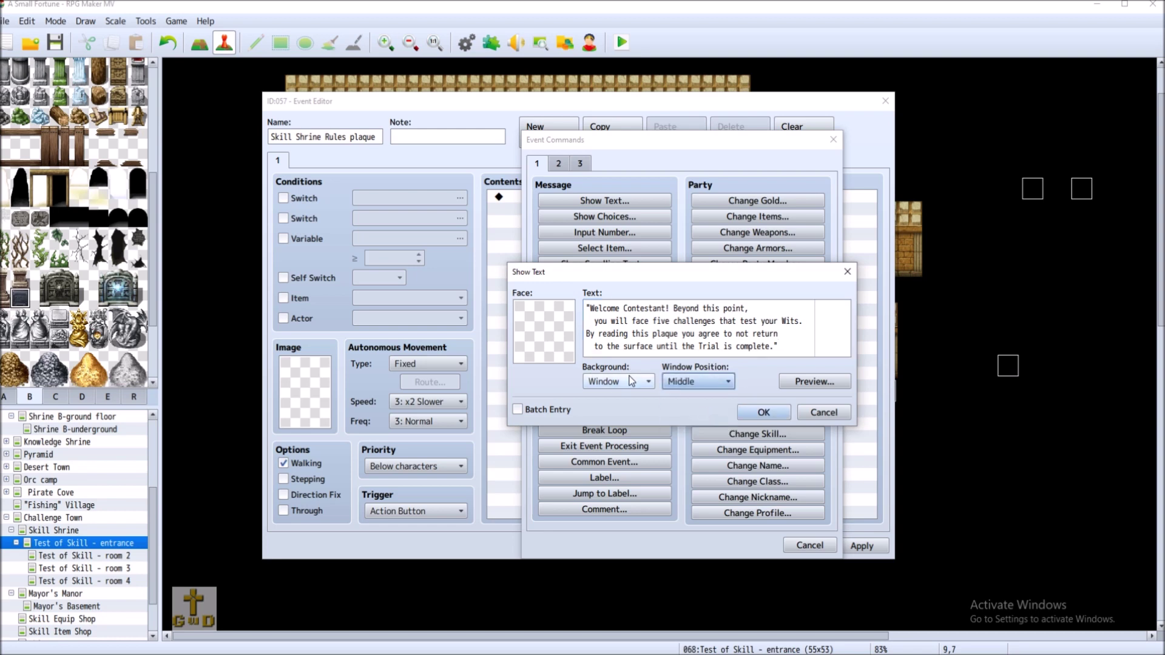
click(818, 389)
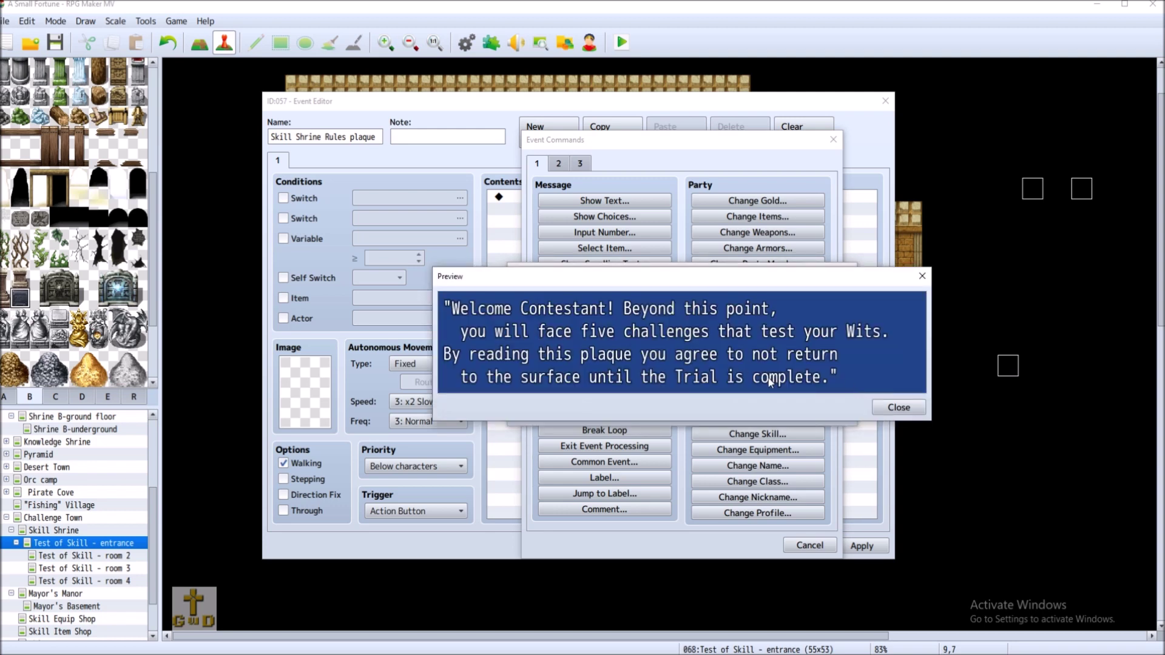
click(890, 413)
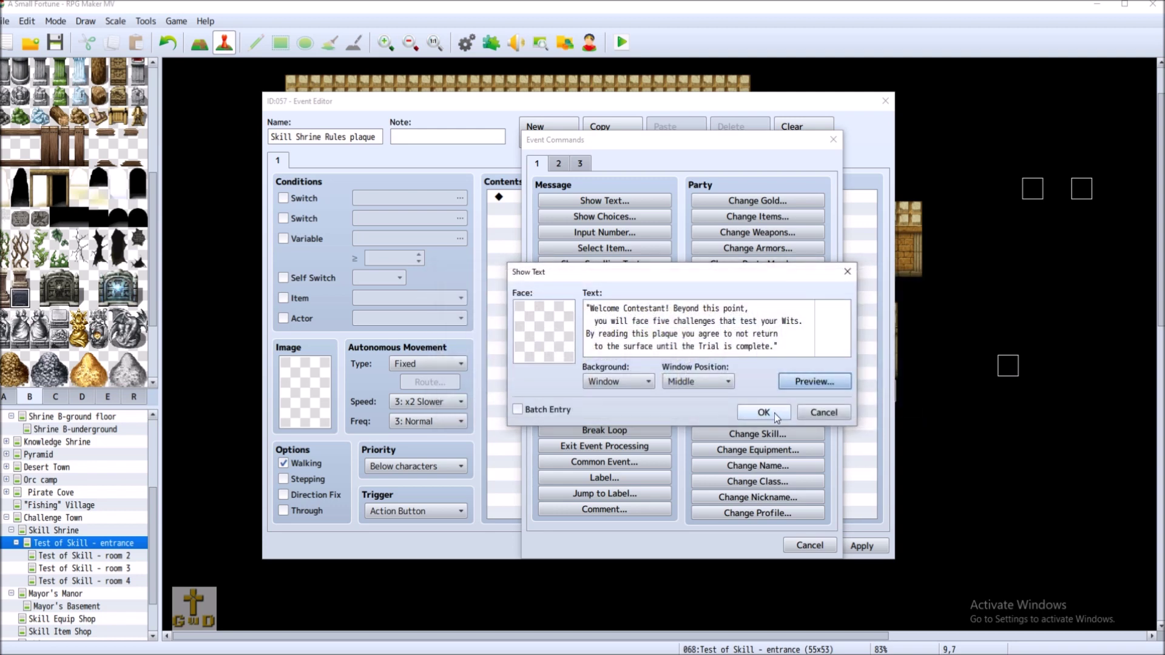
click(774, 414)
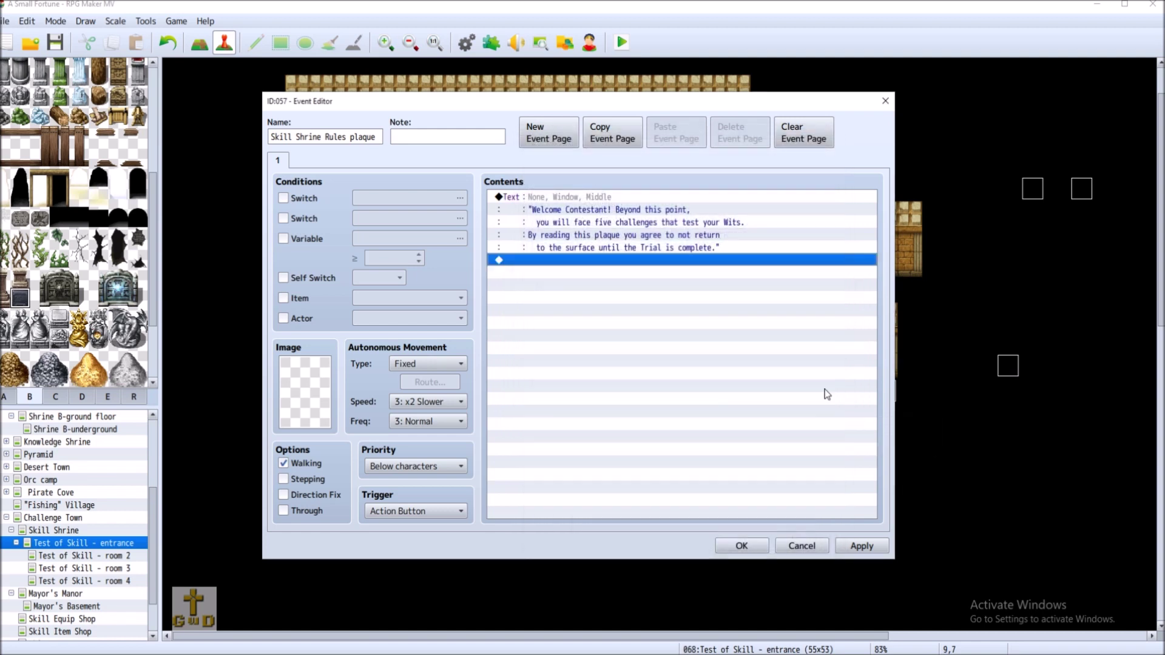
Add a second Middle-positioned message about touching the Crystal for the prize after all five challenges and exiting safely, and save the plaque event
double_click(589, 265)
key(Return)
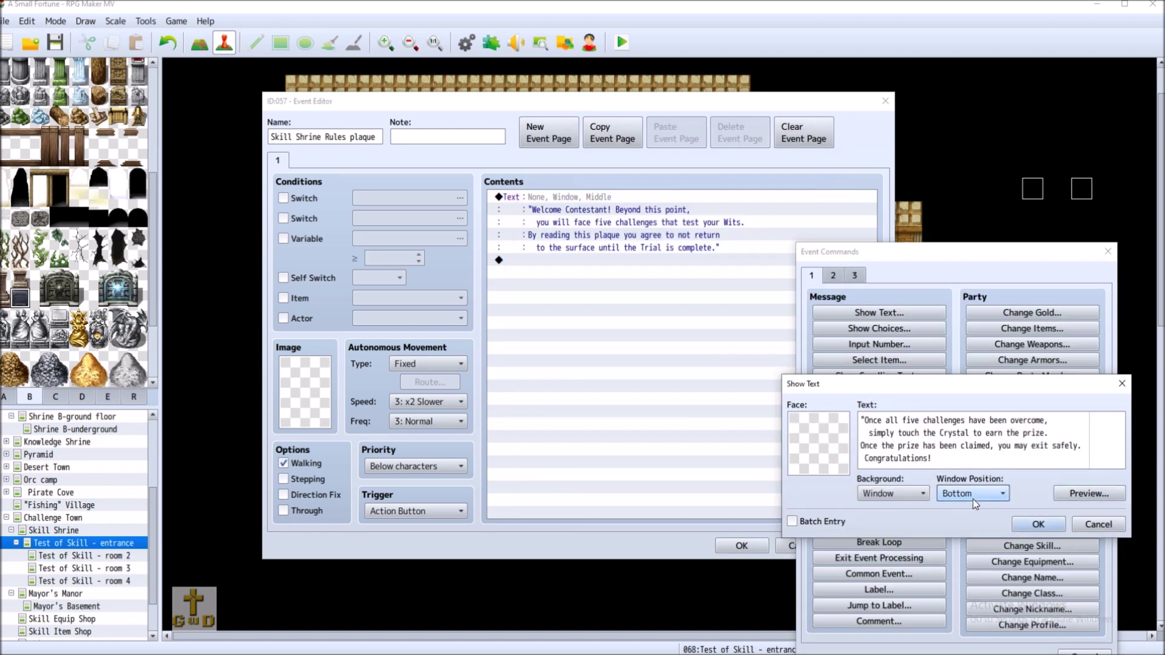
click(973, 494)
click(971, 526)
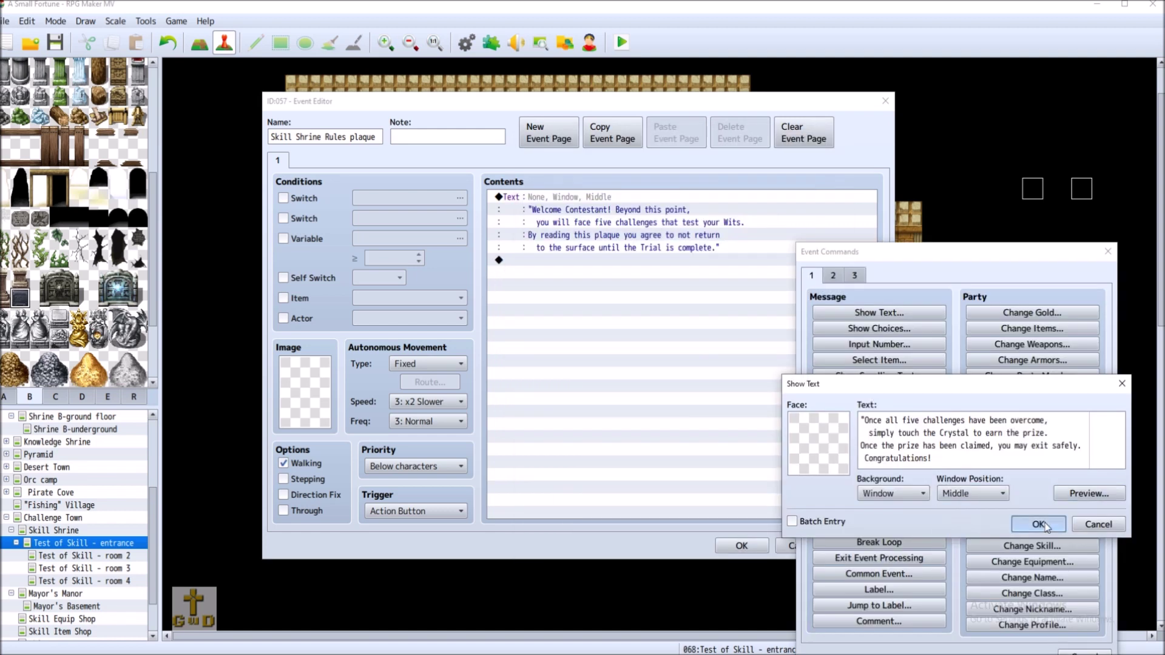
click(1037, 524)
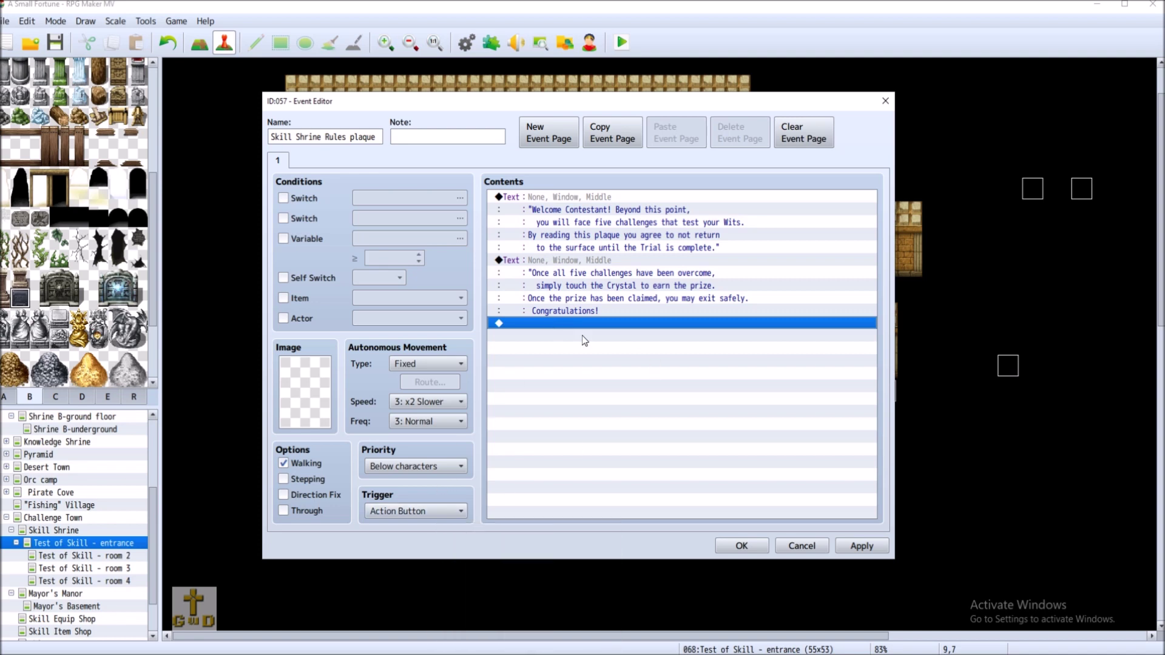
click(883, 548)
click(740, 546)
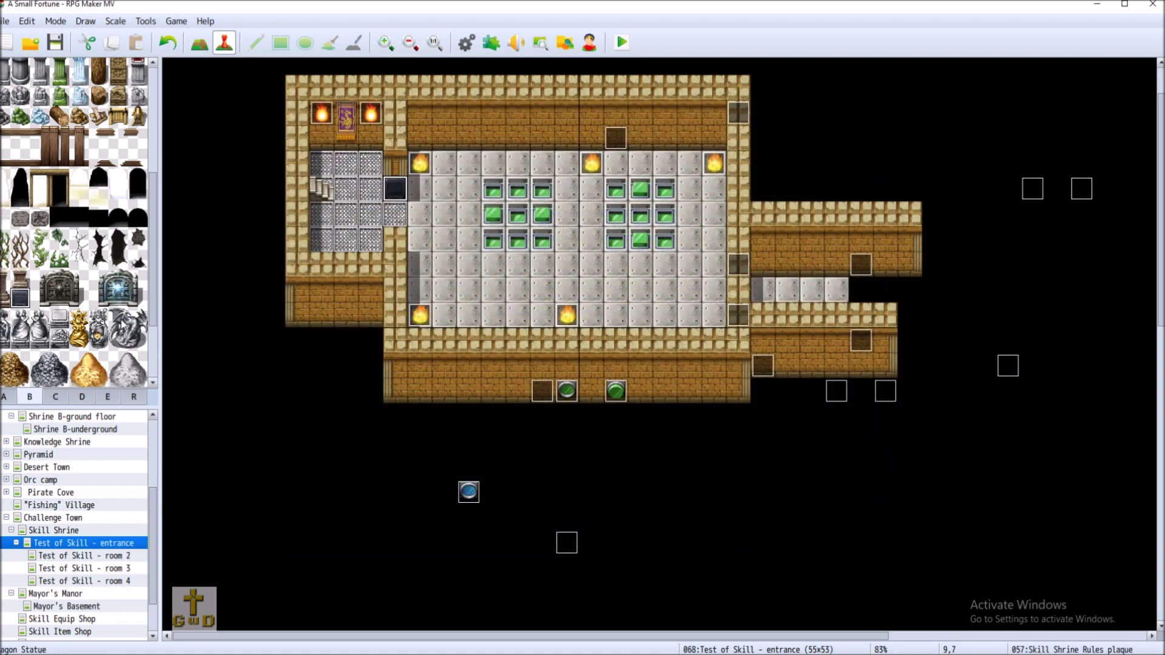
Place a pendulum wall clock from tileset C on the main room's north wall, above the middle column of the western green tile block
scroll(121, 323, down, 3)
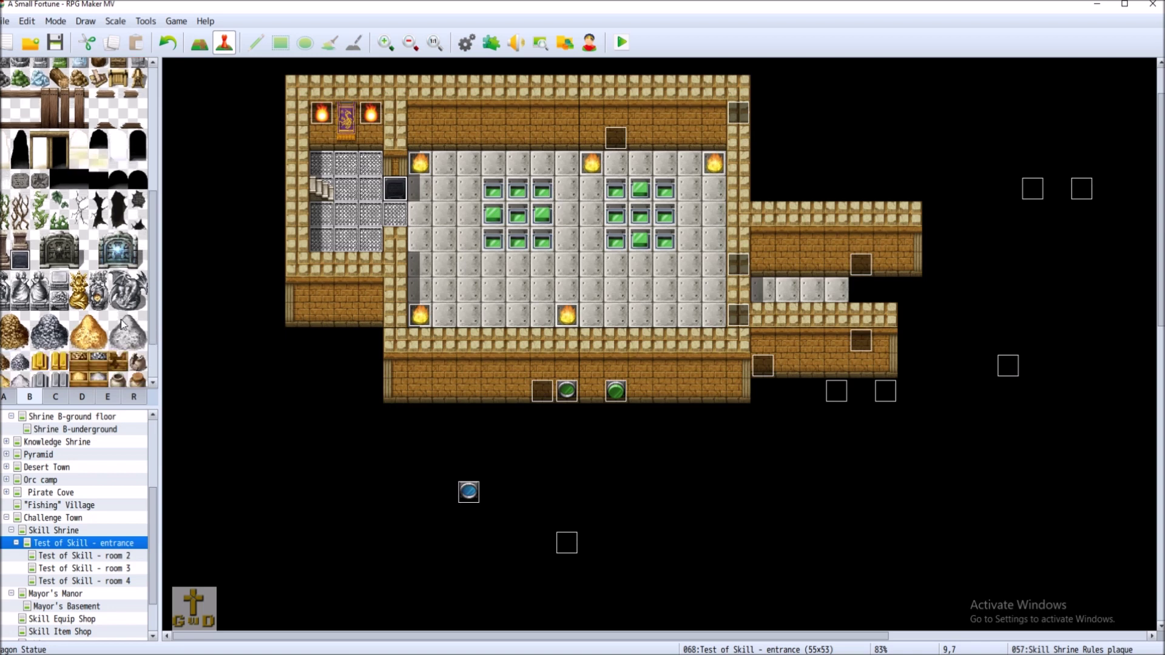
scroll(122, 324, down, 1)
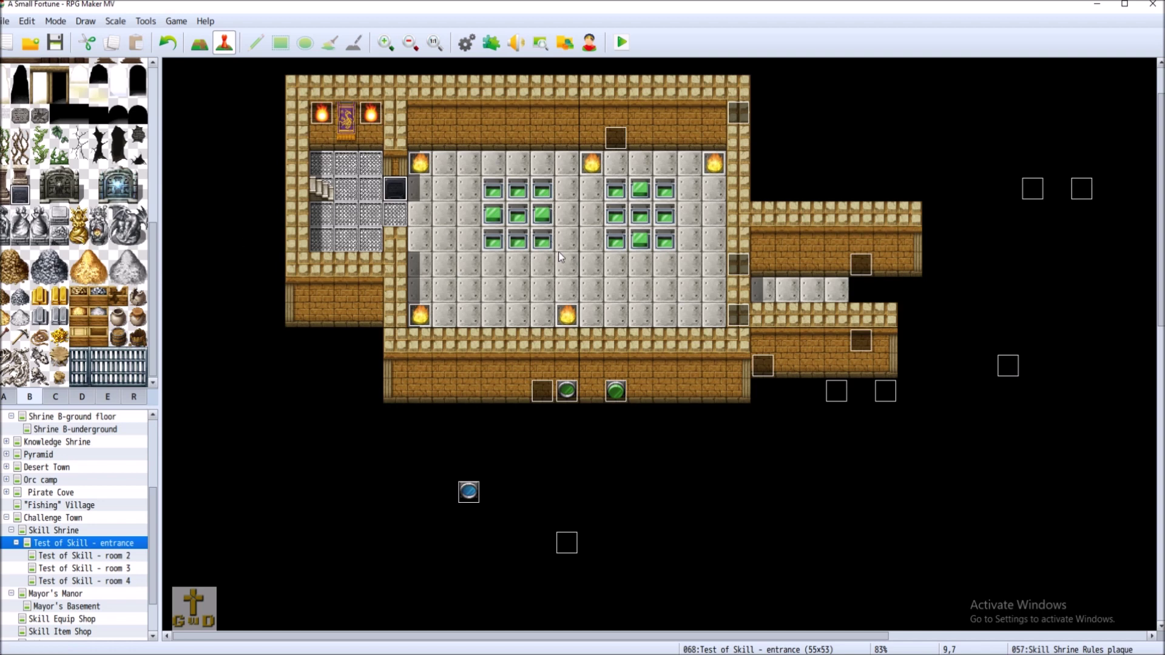
click(55, 397)
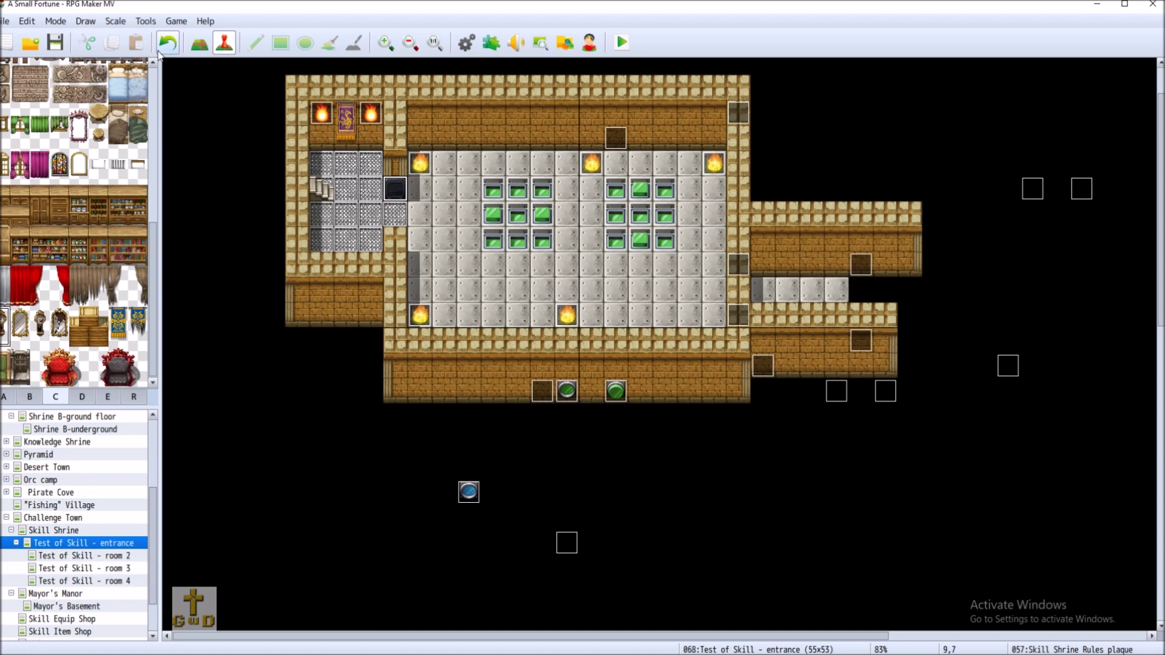
click(203, 46)
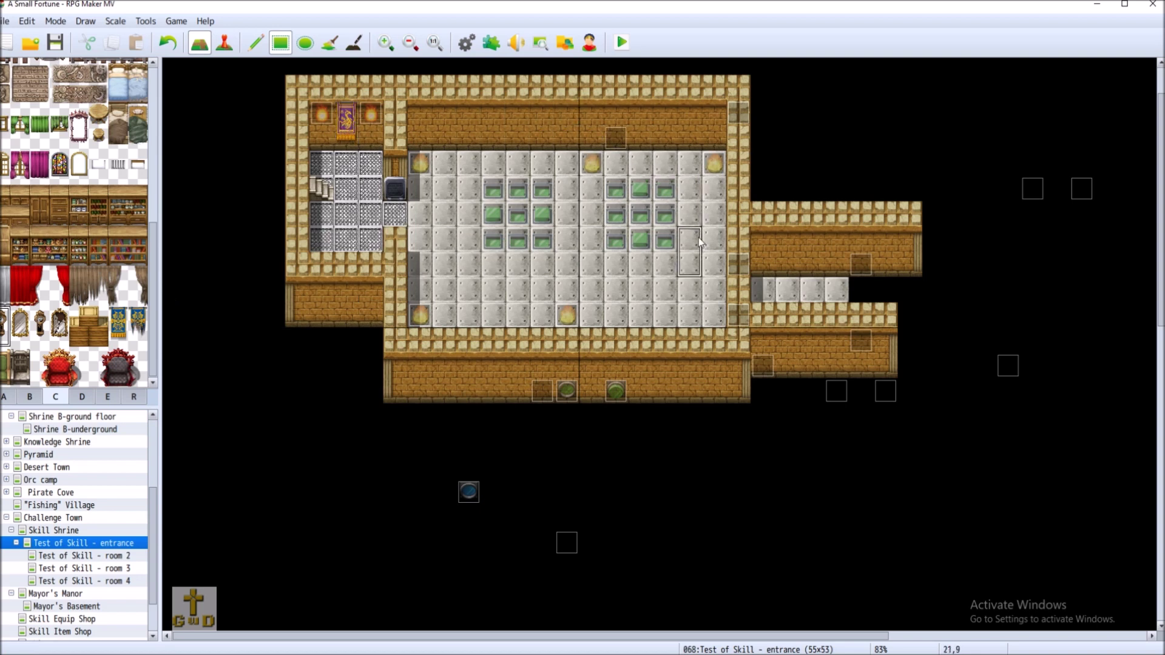
click(519, 118)
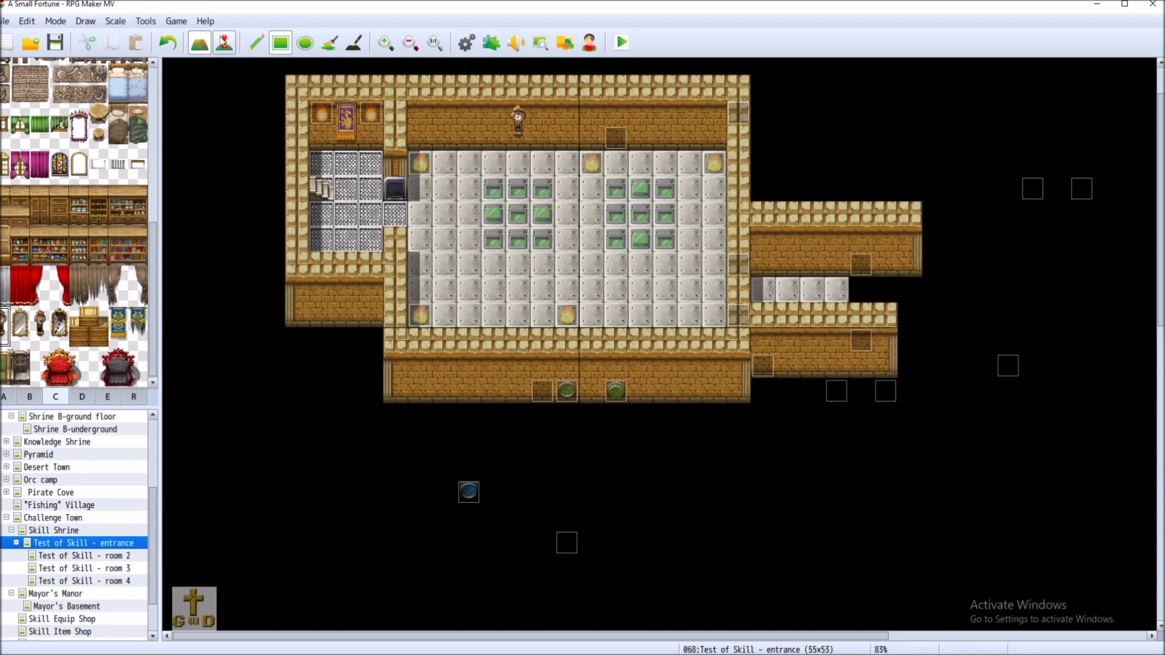
Create an event on the main room's wall clock and begin a Play SE command with the volume at 20%
click(224, 43)
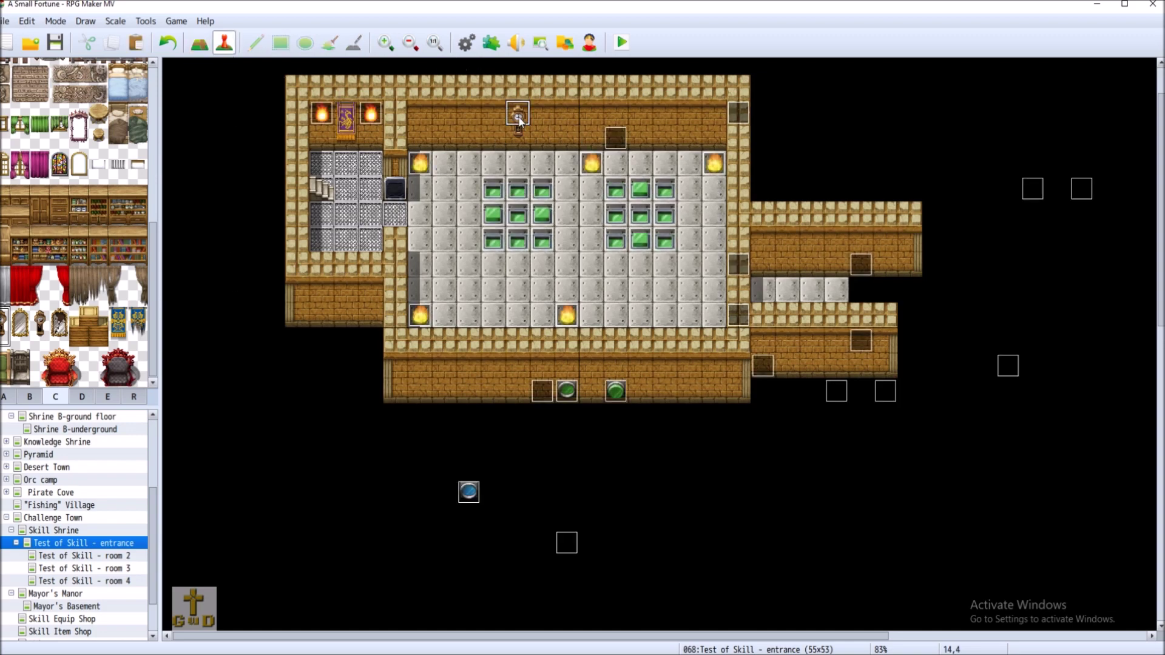
double_click(519, 119)
double_click(542, 193)
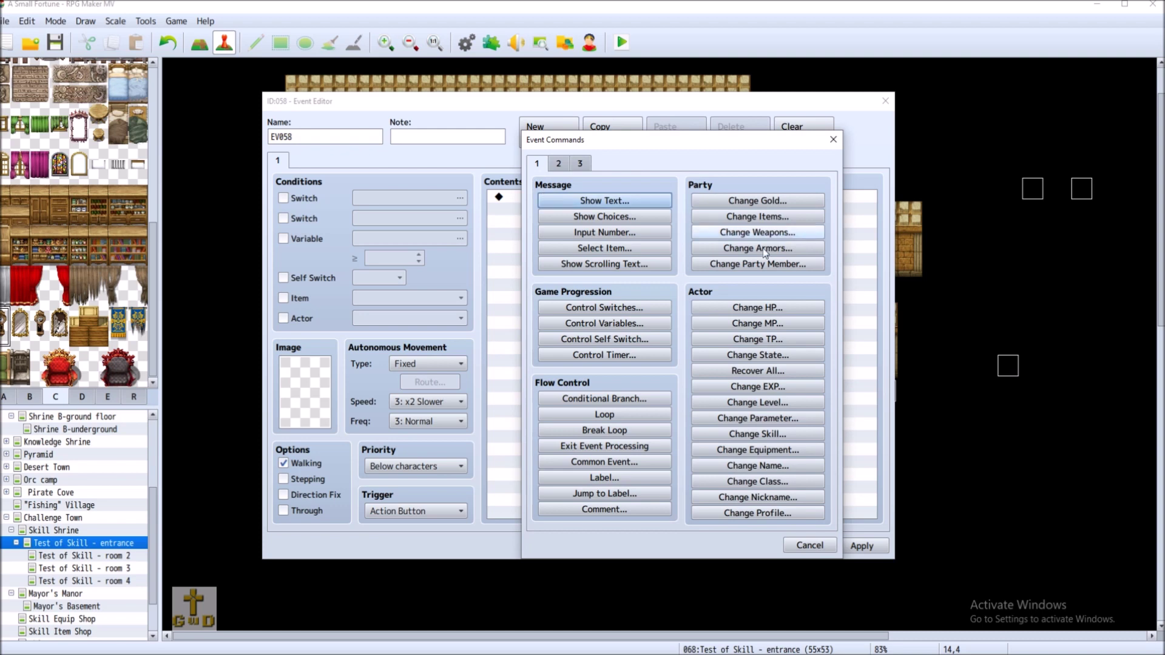
click(564, 166)
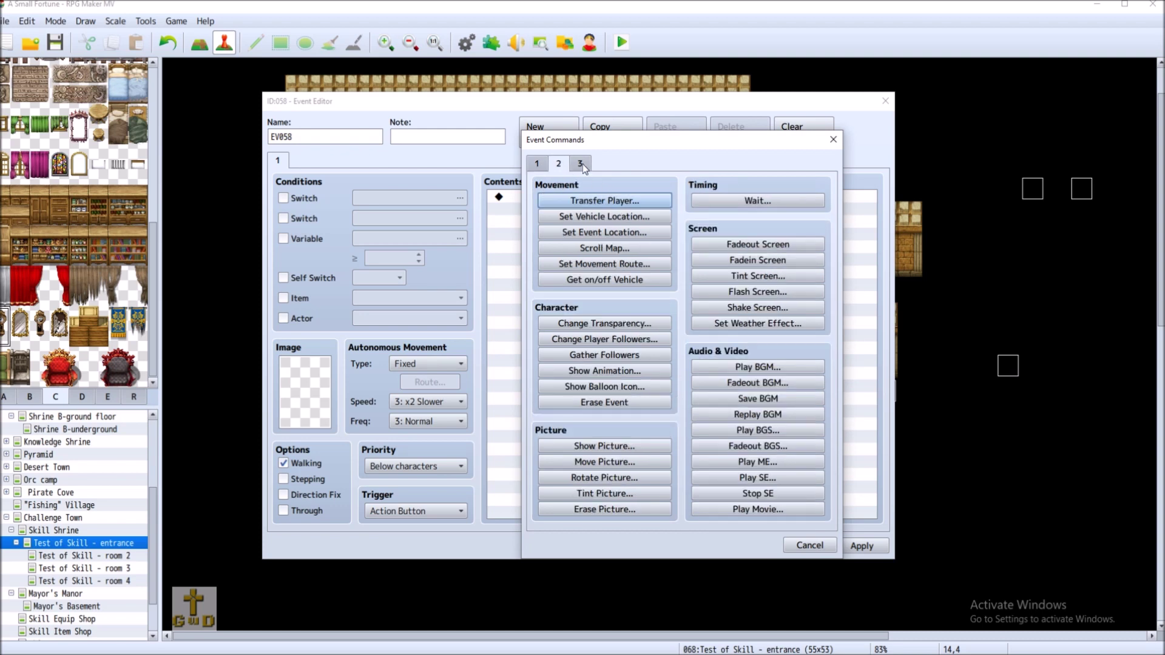
click(778, 477)
click(729, 281)
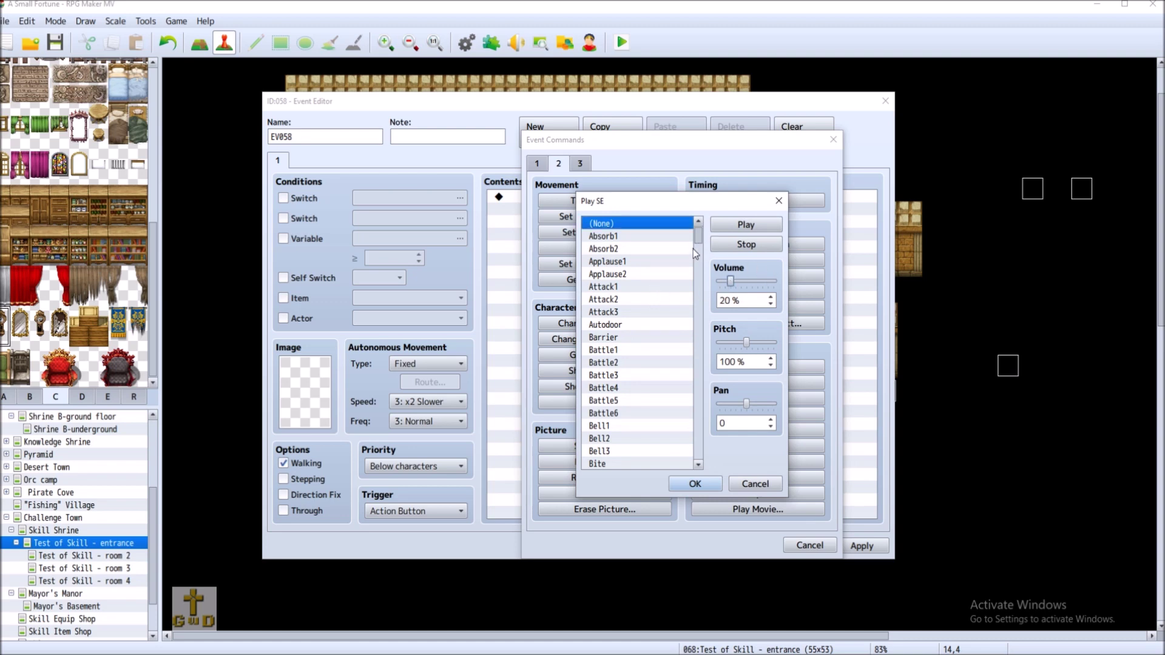
Look through the sound effects from Absorb1 to Crossbow for one that suits the wall clock
drag(701, 239, 691, 275)
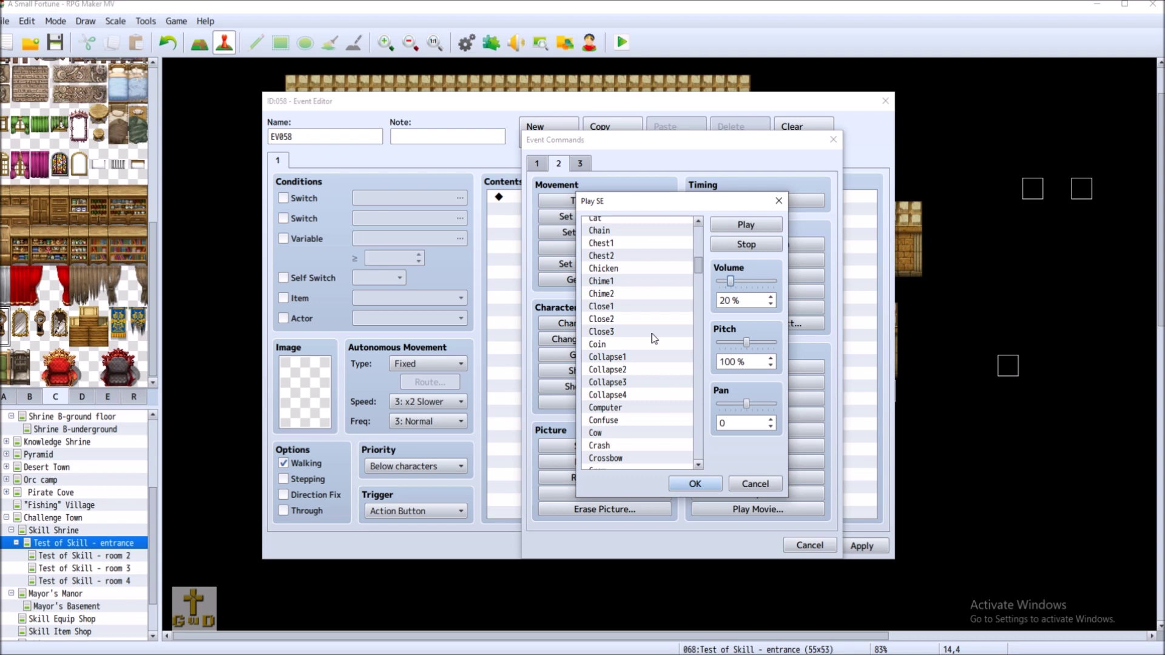
drag(698, 264, 712, 228)
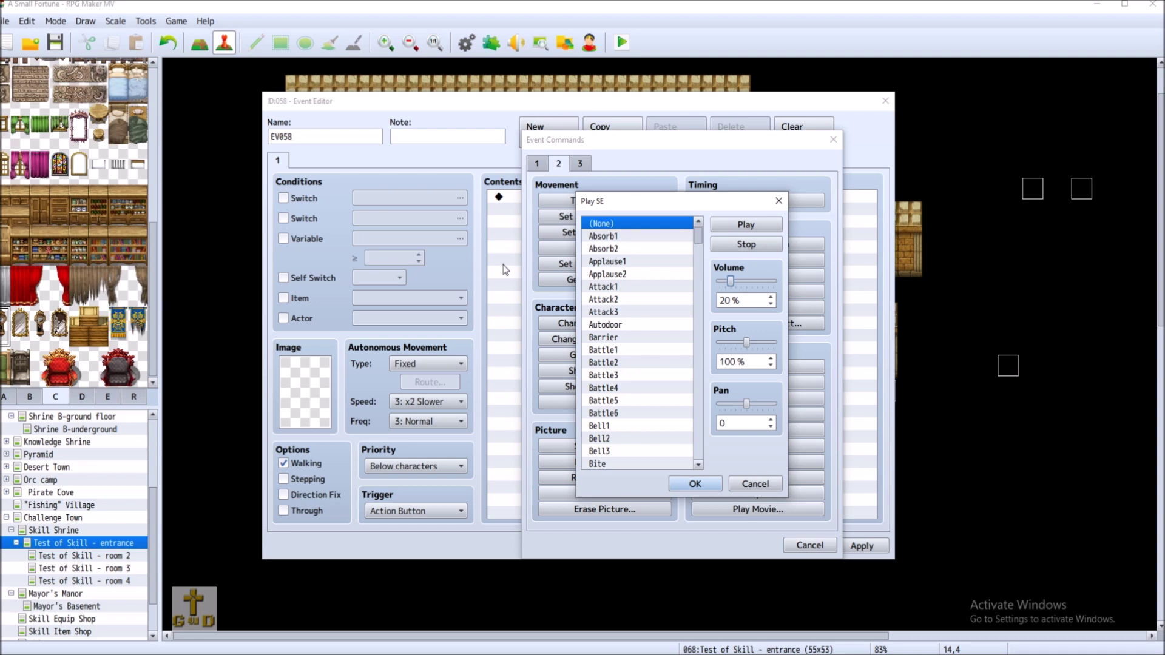
scroll(642, 345, down, 3)
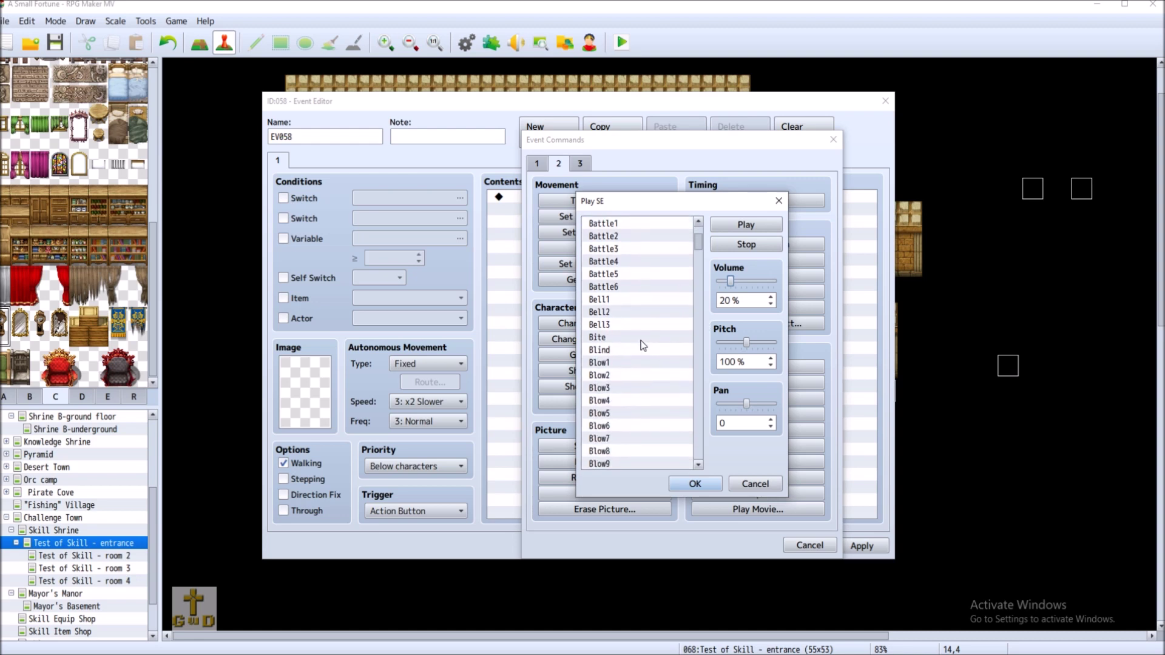
scroll(644, 345, down, 3)
scroll(643, 344, down, 4)
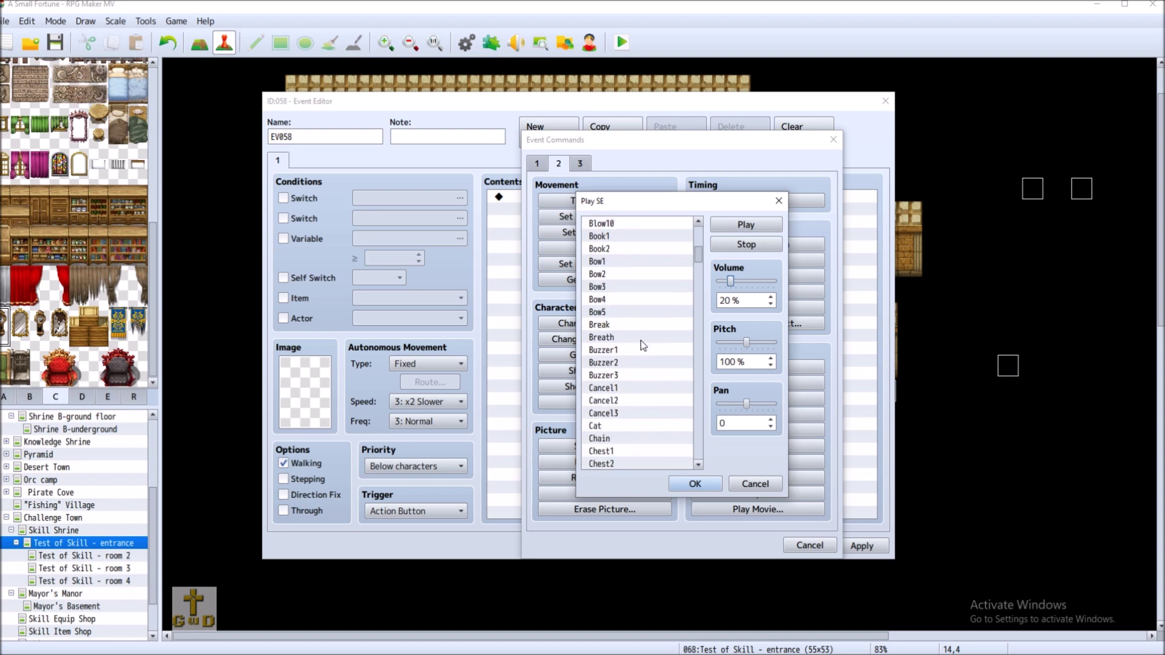
Audition the Neon, Open1, Open2 and Open3 sound effects for the first page of the Room 1 Switch 6 event
click(638, 324)
click(637, 338)
click(751, 224)
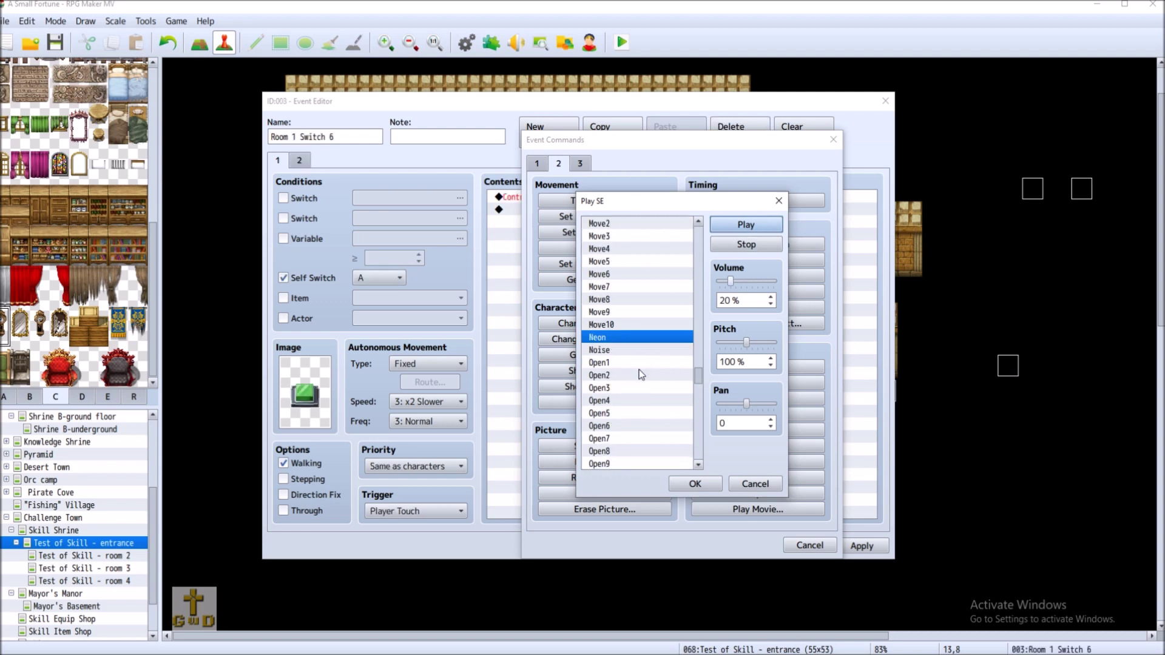
click(641, 374)
click(647, 363)
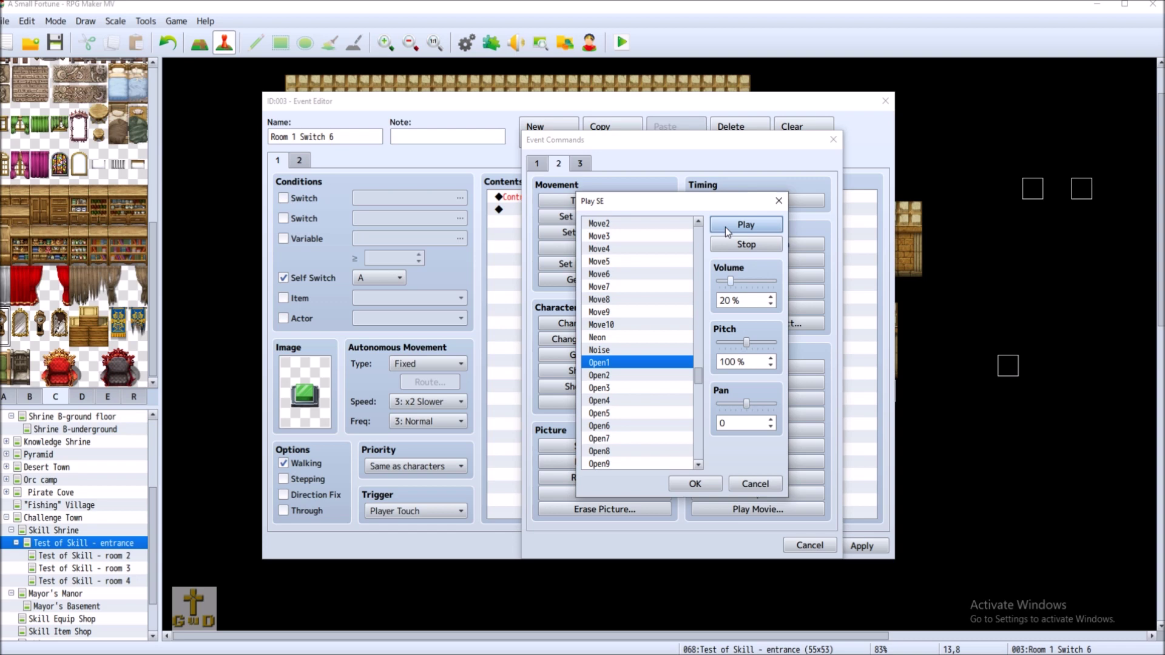
click(634, 375)
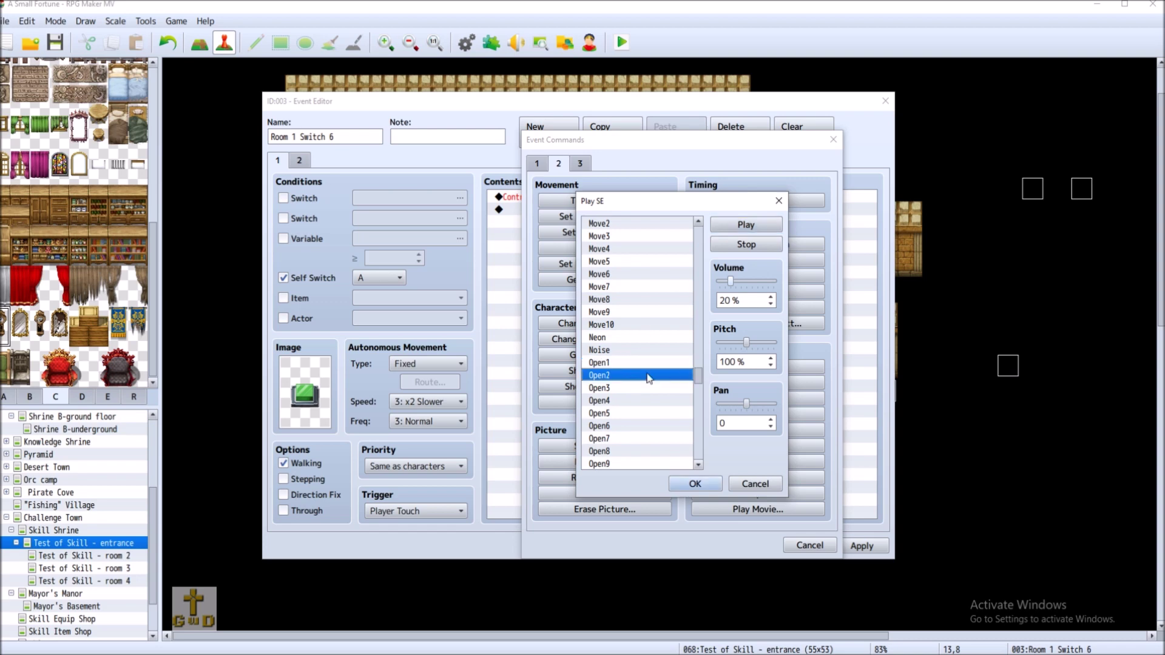
click(664, 388)
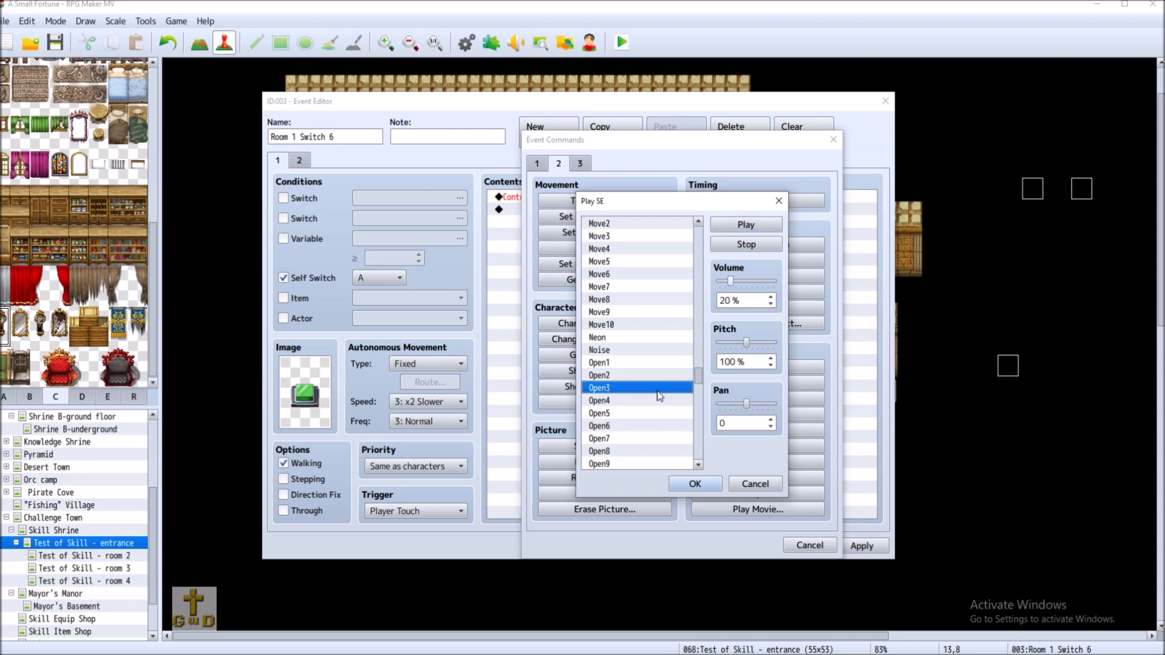
click(736, 222)
Audition the Open4 through Open9 sound effects for the Room 1 Switch 6 event
click(655, 400)
click(751, 229)
click(646, 413)
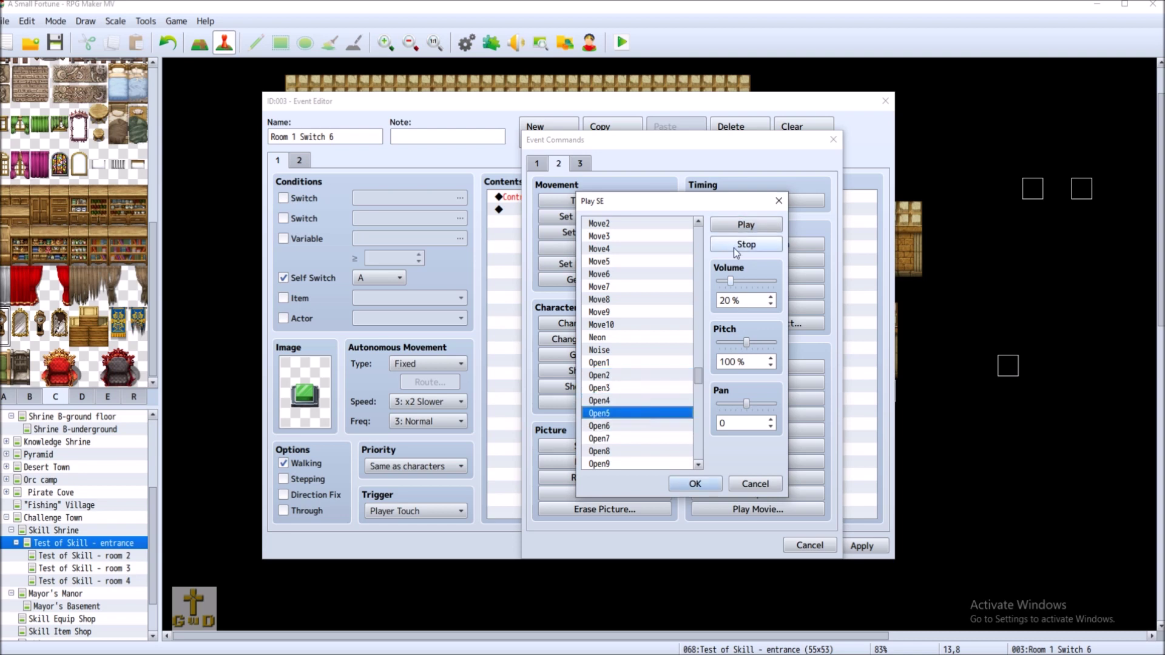
click(730, 227)
click(650, 427)
click(746, 226)
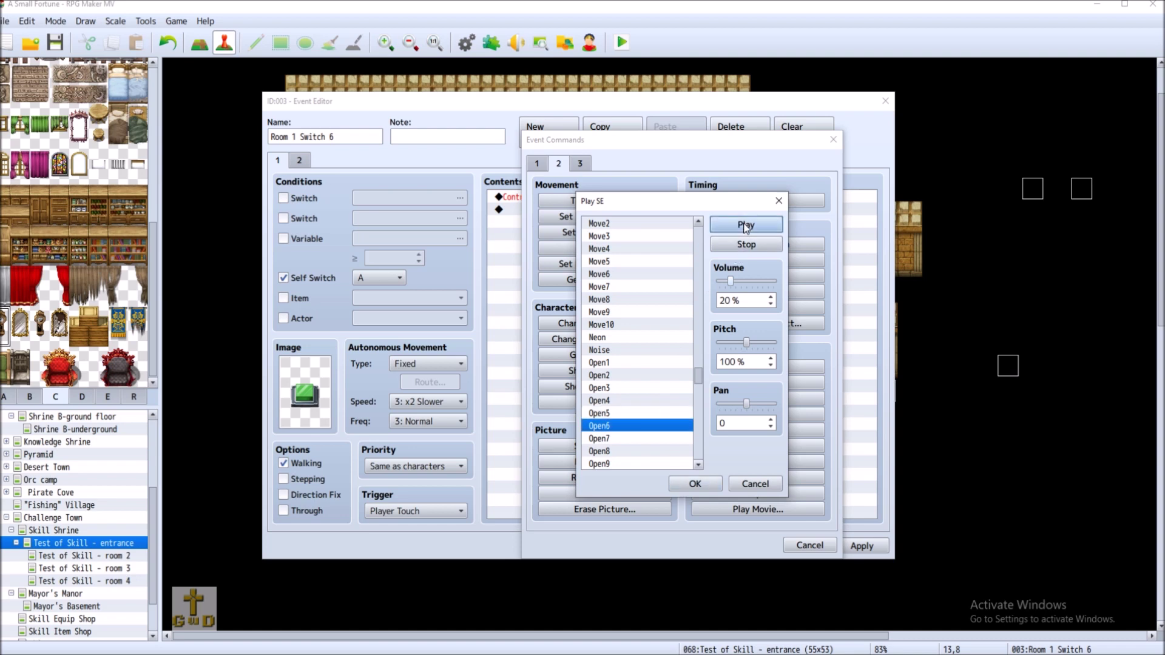
click(630, 439)
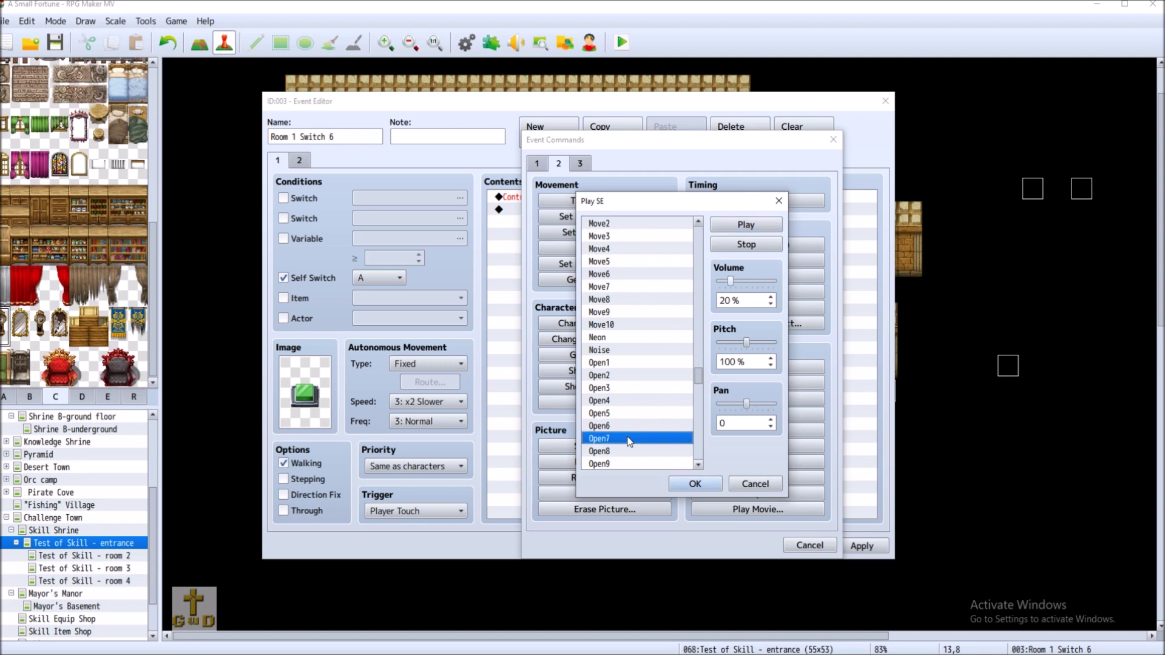
click(630, 452)
click(625, 465)
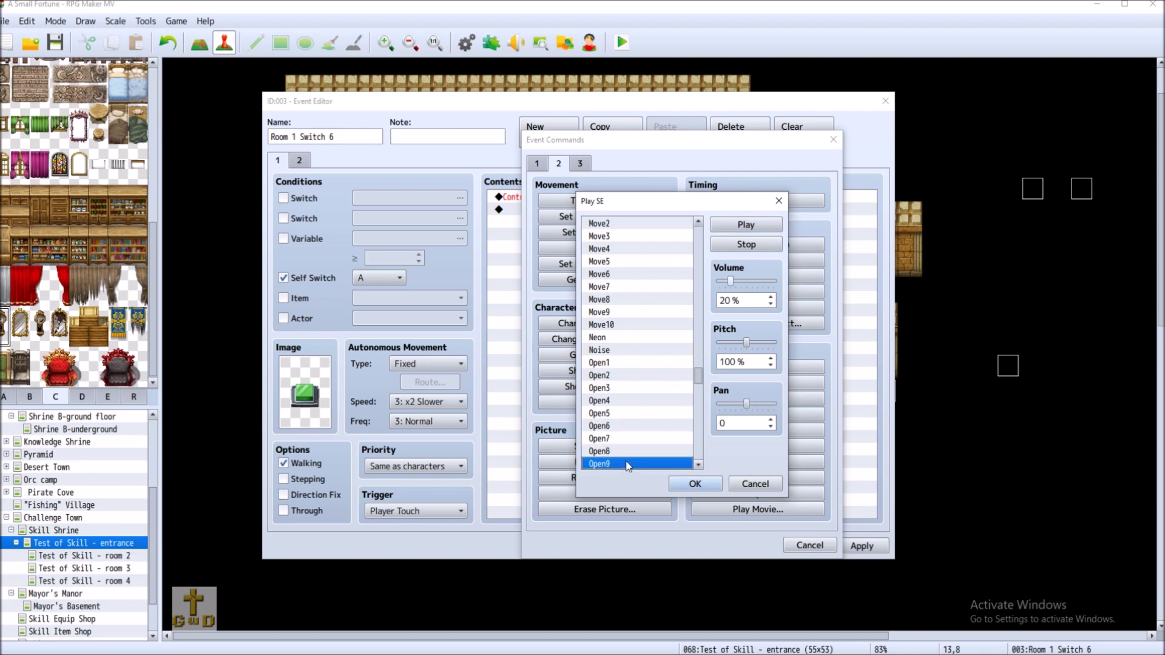
Audition the Powerup, Push, Raise1 to Raise3 and Resonance sound effects for the switch event
scroll(672, 418, down, 4)
scroll(673, 418, down, 2)
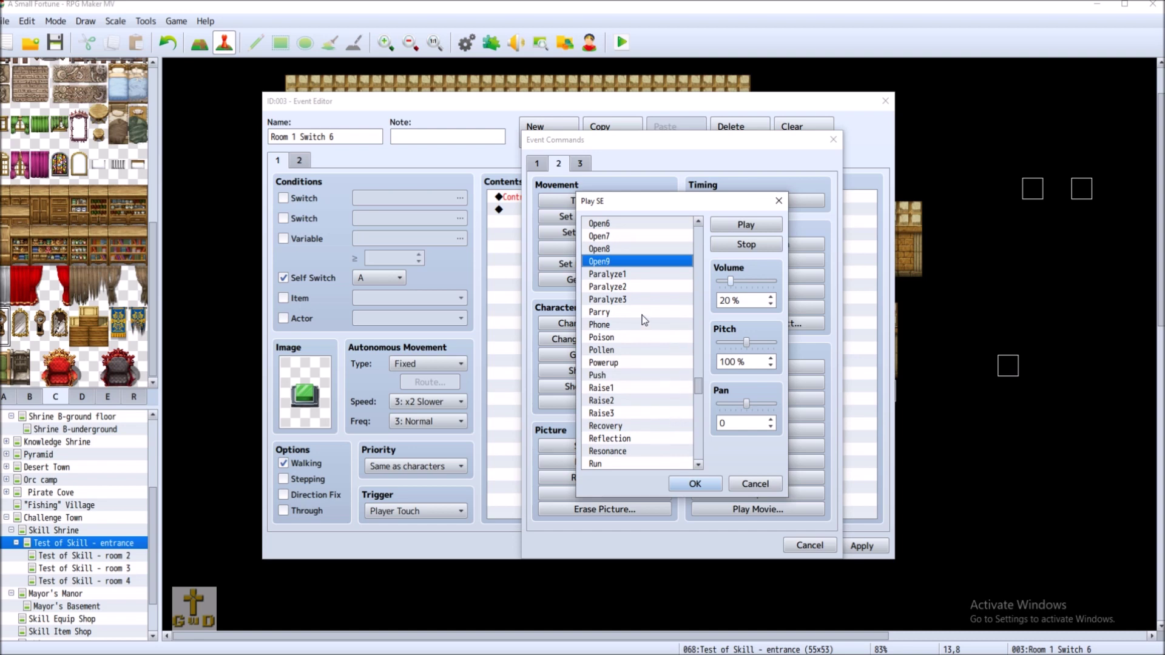
click(642, 364)
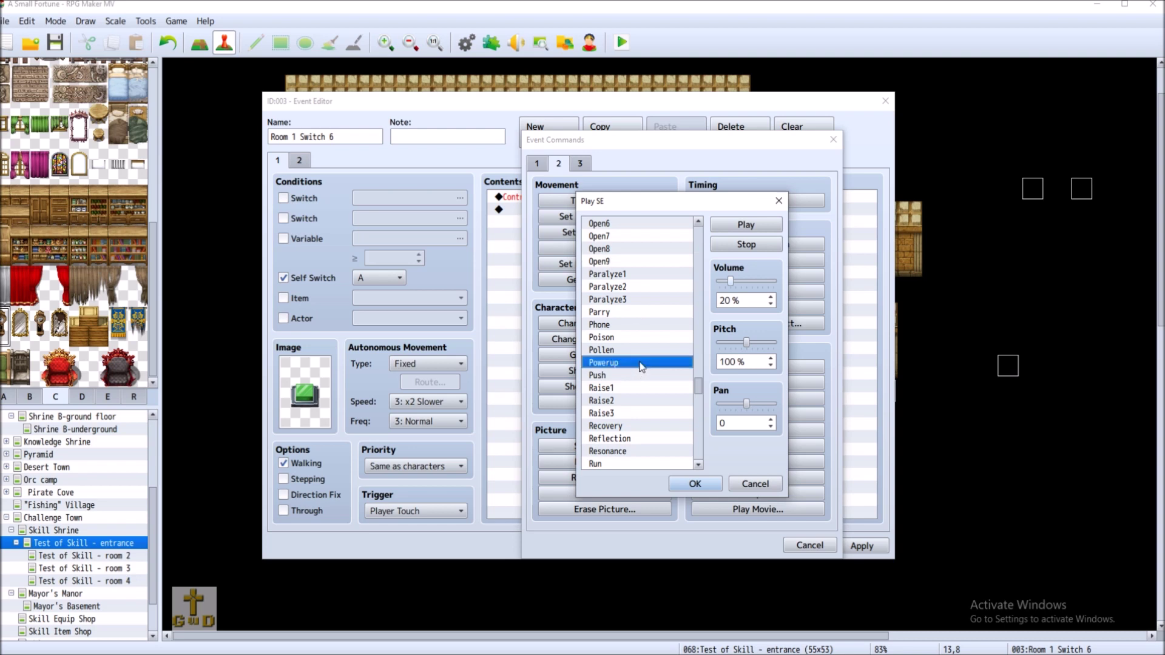
click(642, 379)
click(641, 389)
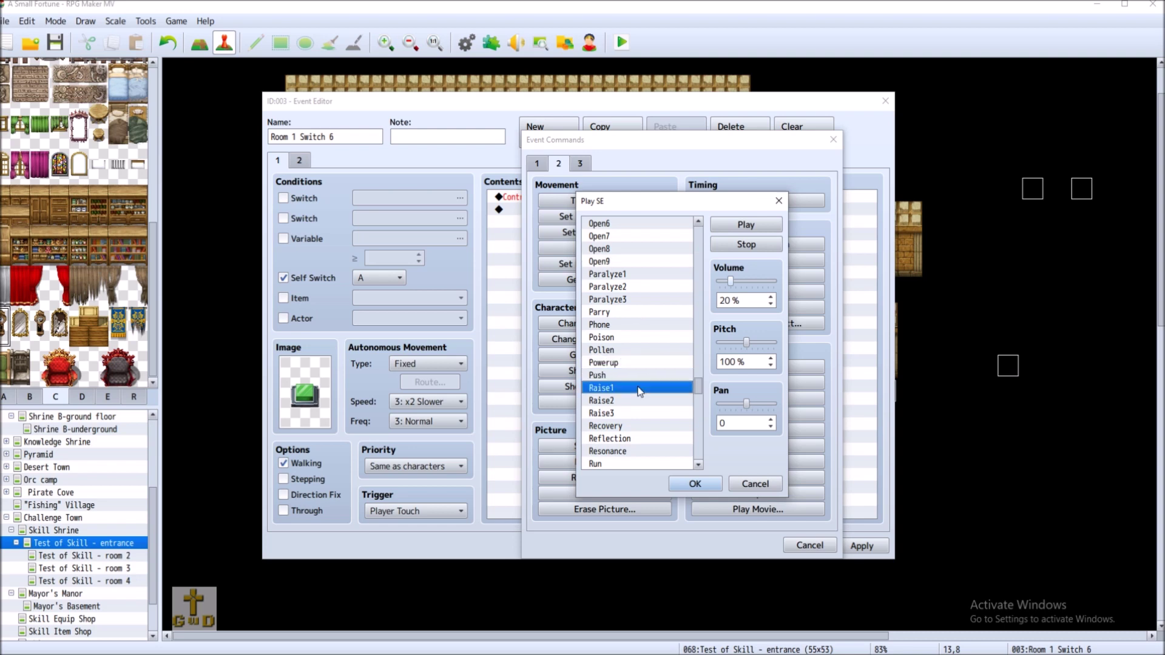
click(642, 401)
click(644, 413)
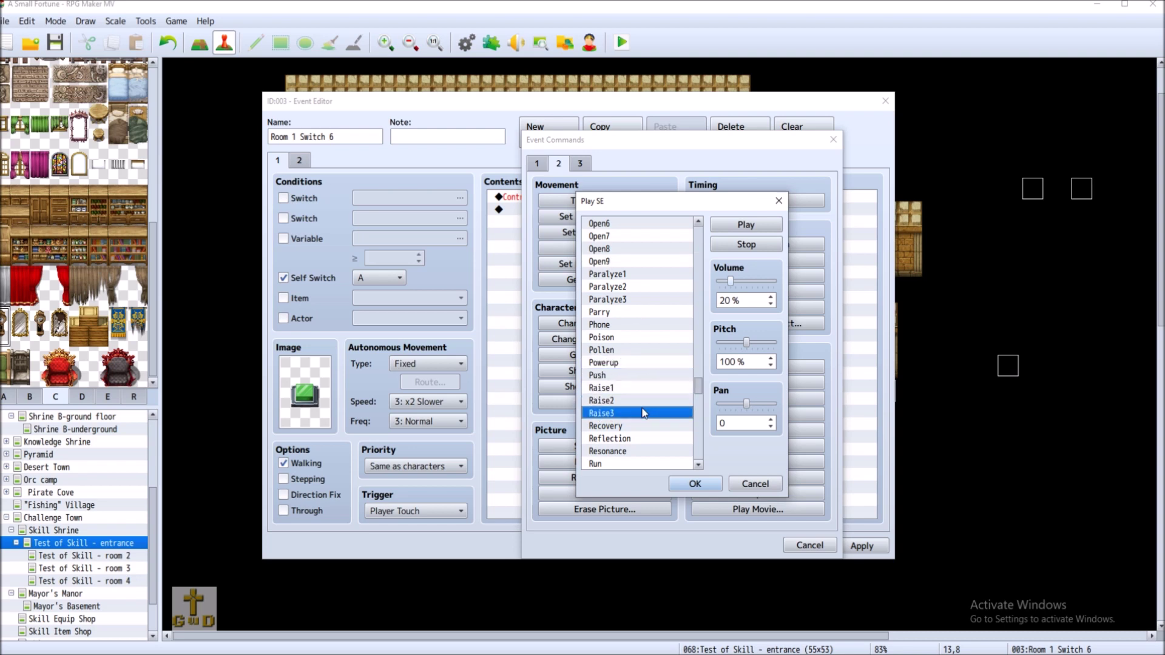
scroll(687, 372, down, 4)
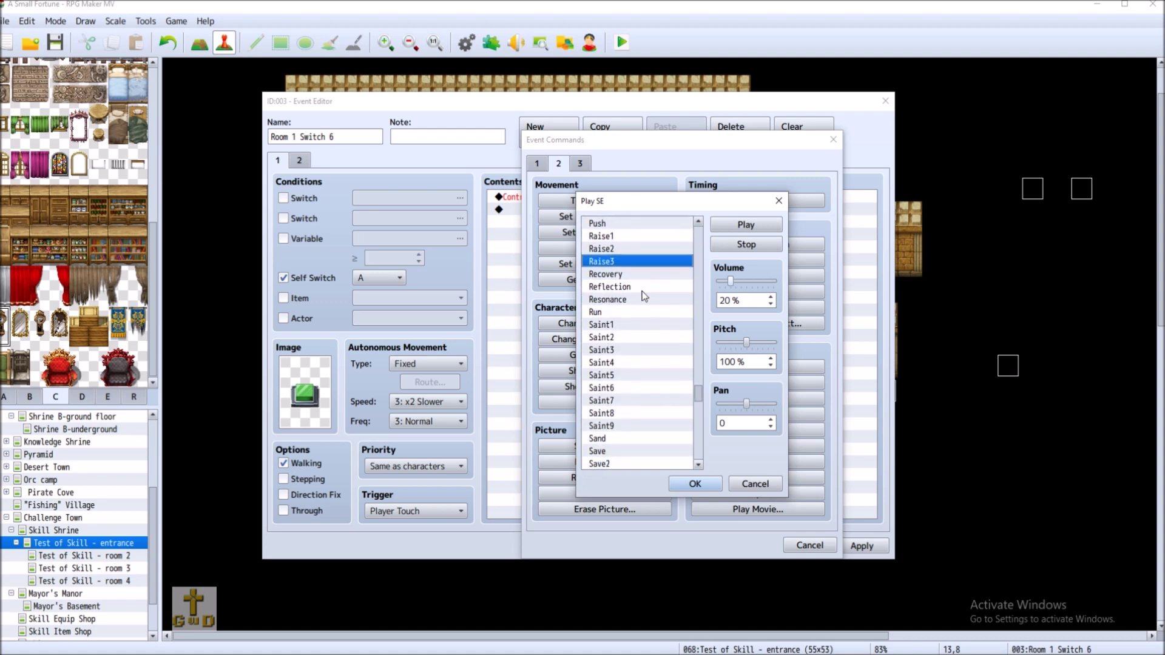
click(650, 298)
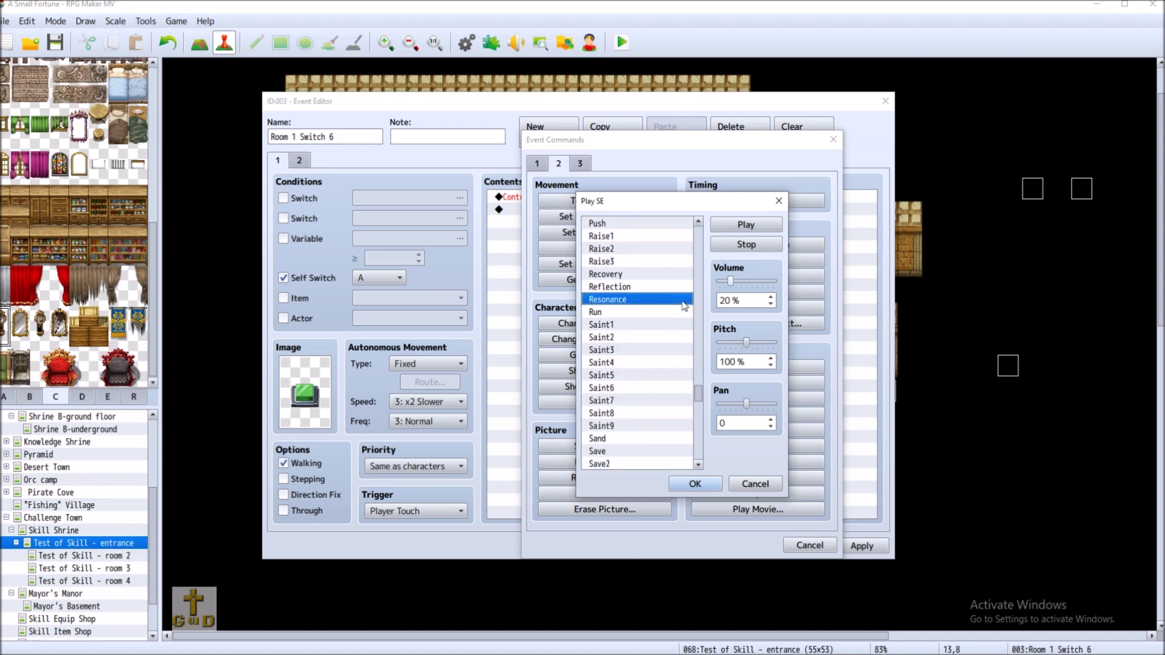
Audition the Siren, Skill1, Skill2 and Skill3 sound effects for the switch event
scroll(651, 324, down, 2)
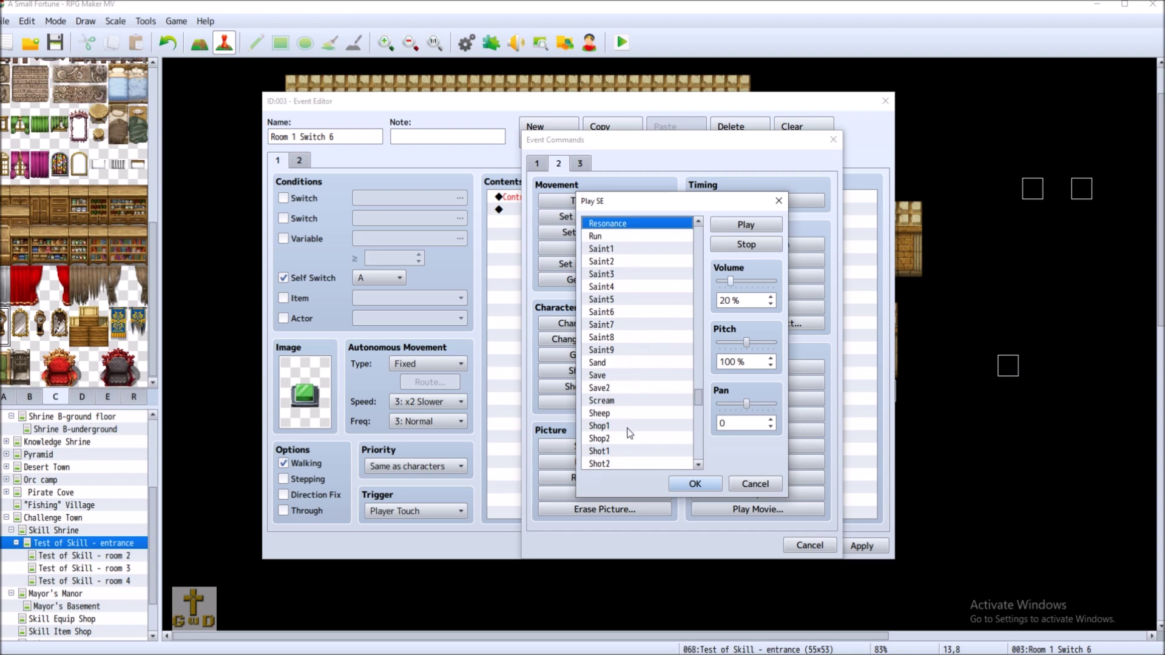
scroll(649, 399, down, 2)
scroll(647, 371, down, 2)
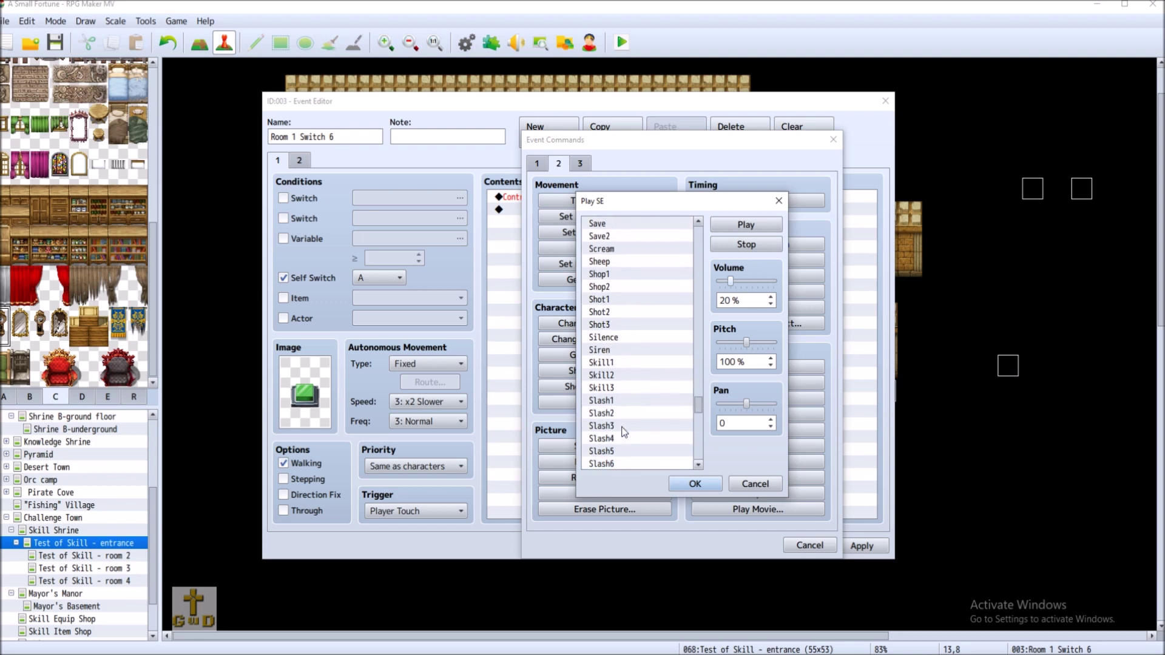
click(645, 352)
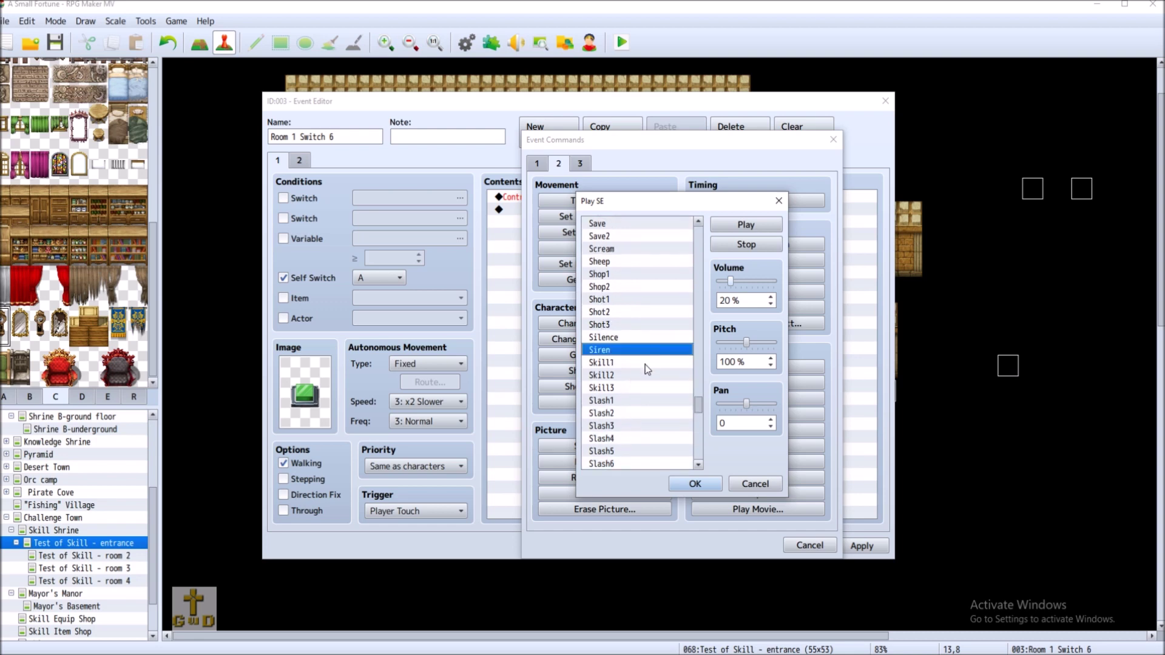
click(647, 364)
click(645, 377)
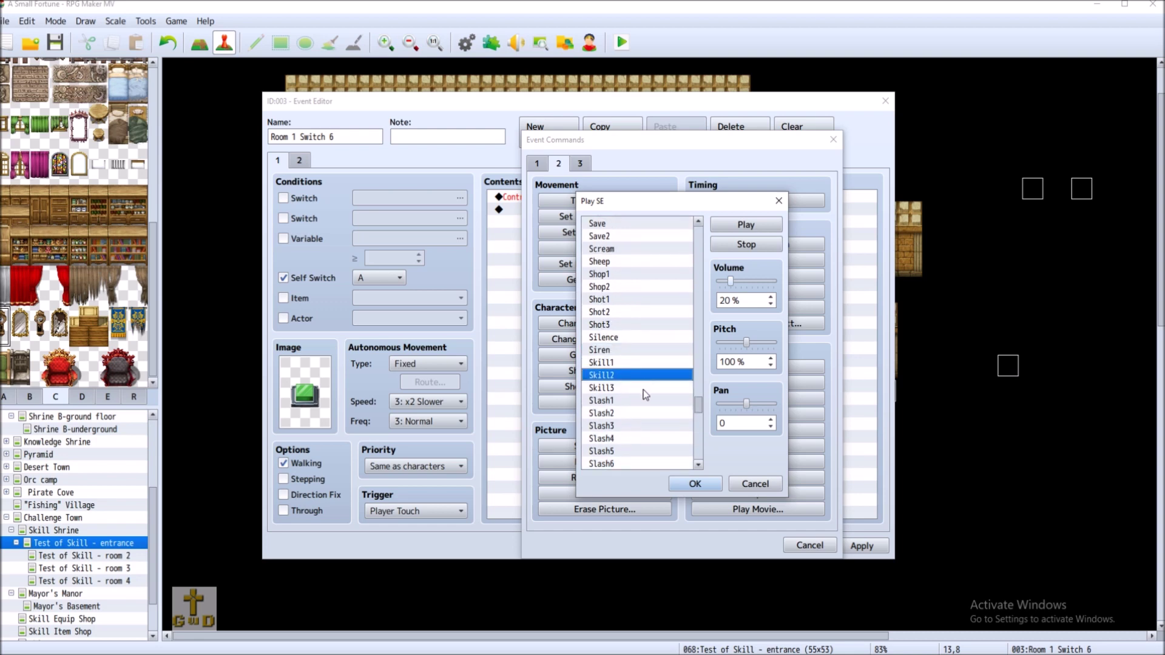
click(645, 390)
Audition the Sound1 through Sound4 sound effects and stop the playback
scroll(668, 388, down, 6)
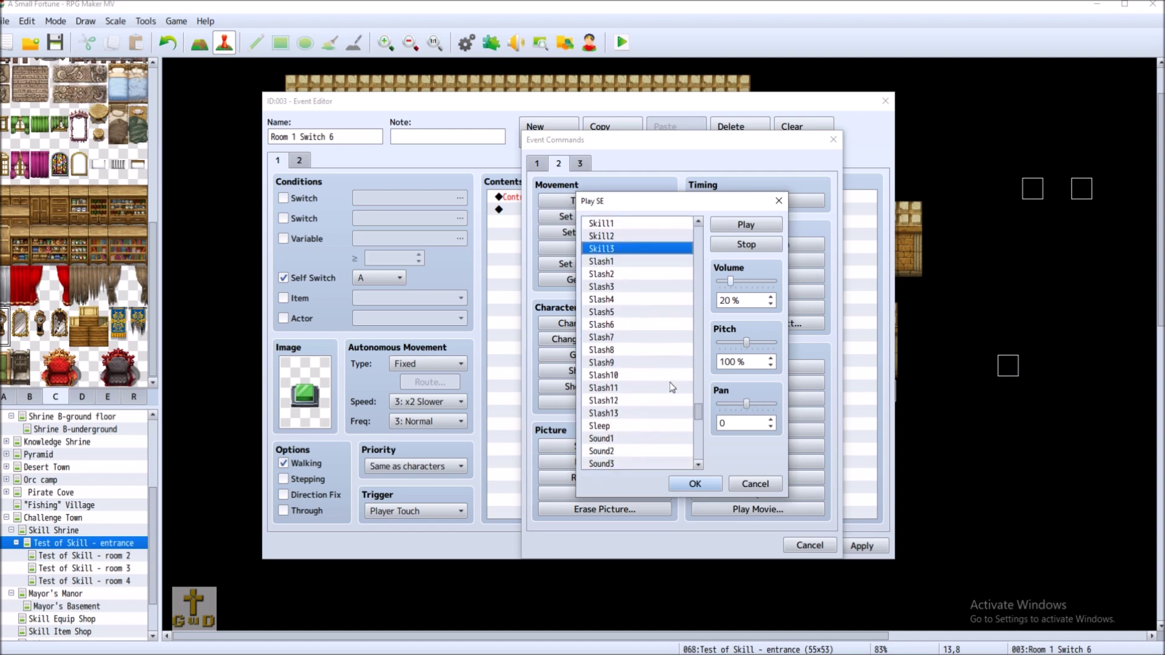
click(655, 364)
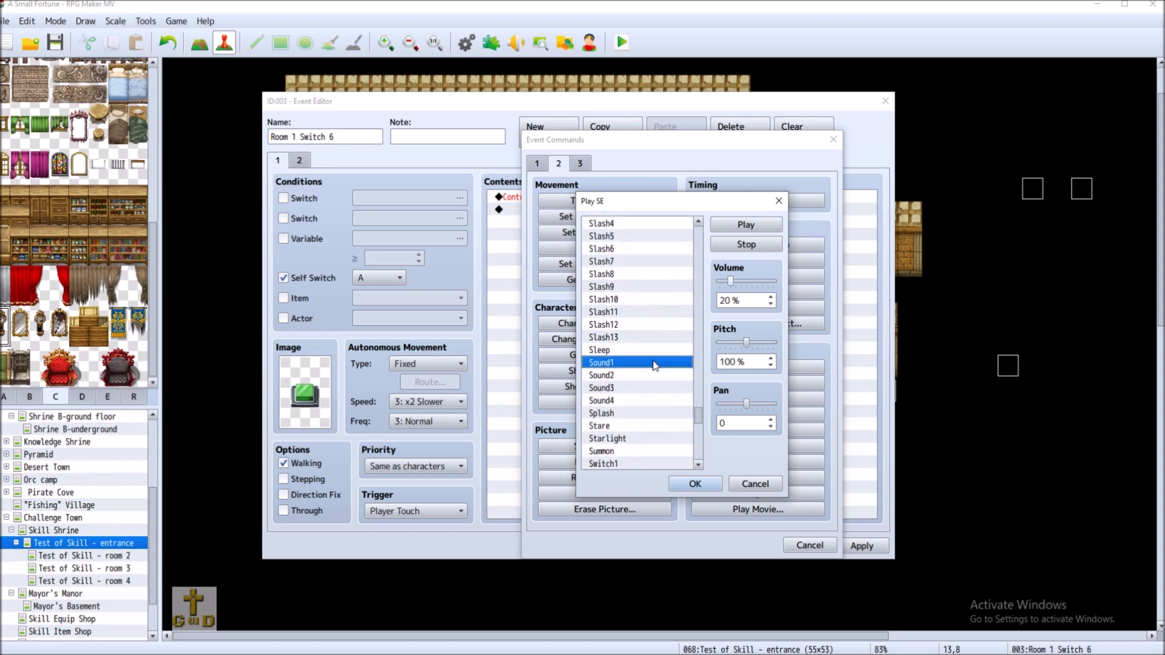
click(650, 375)
click(651, 390)
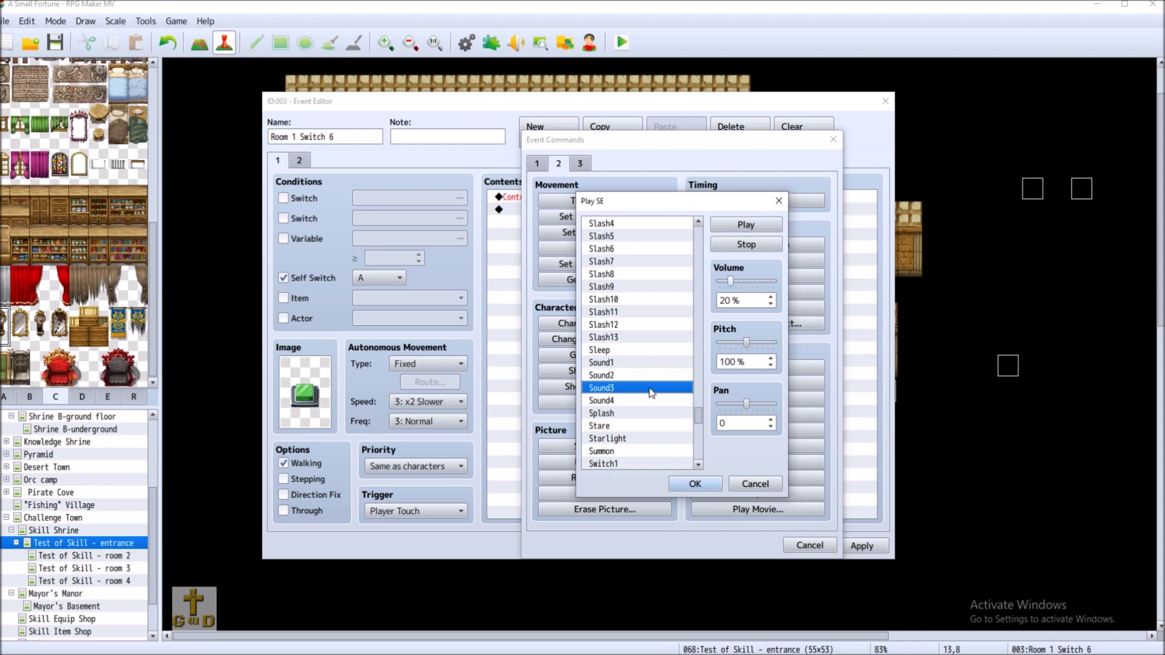
click(650, 401)
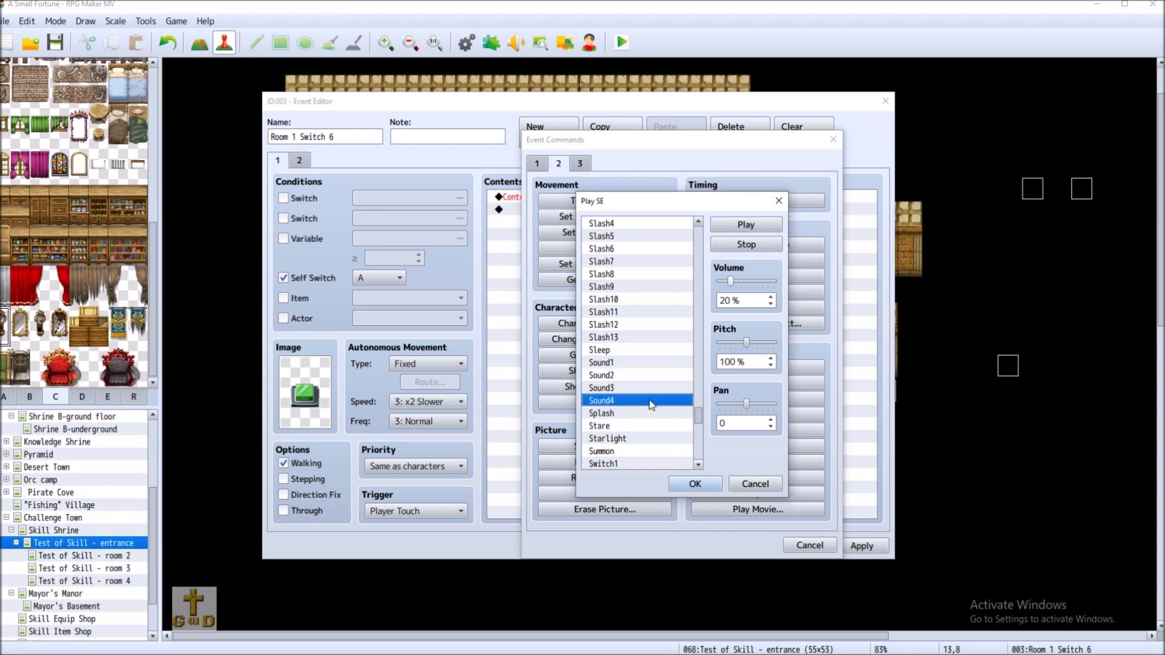
click(746, 244)
Audition the Switch1, Switch2 and Switch3 sound effects for the Room 1 Switch 6 event
scroll(667, 386, down, 2)
scroll(667, 385, down, 2)
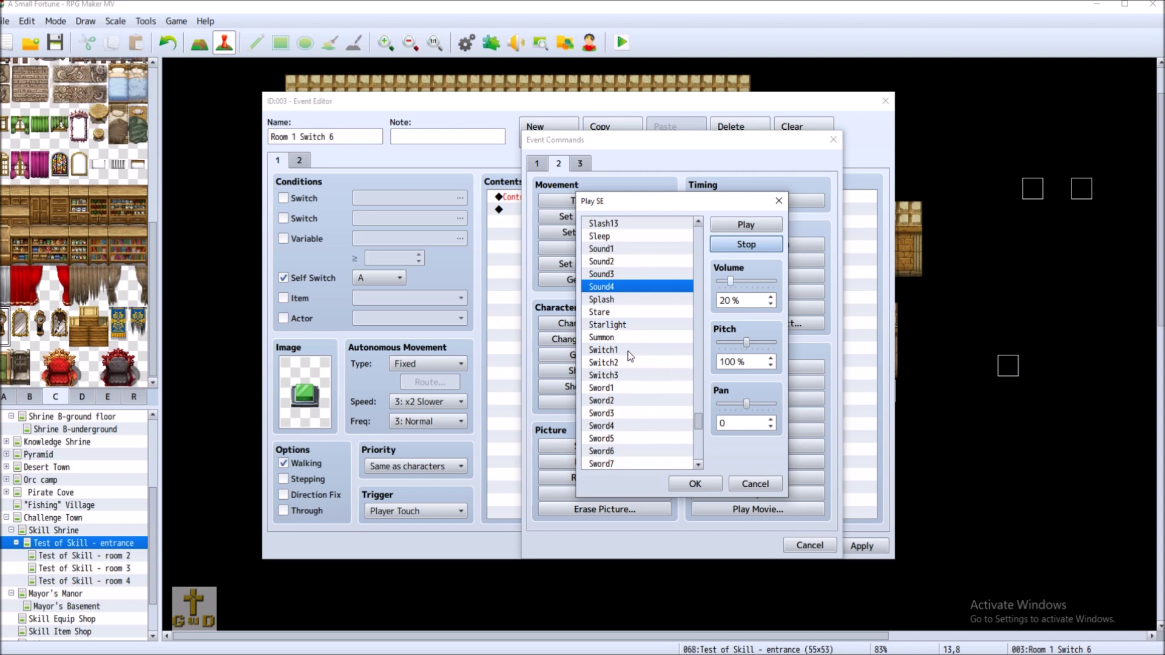
click(649, 350)
click(645, 364)
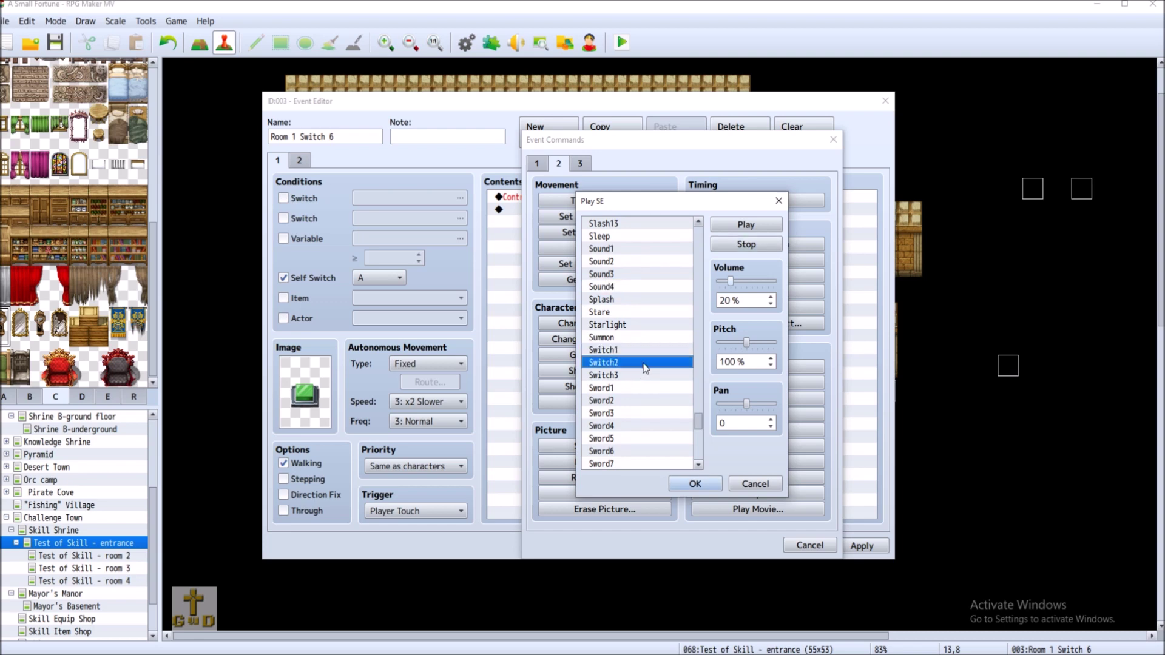
click(649, 376)
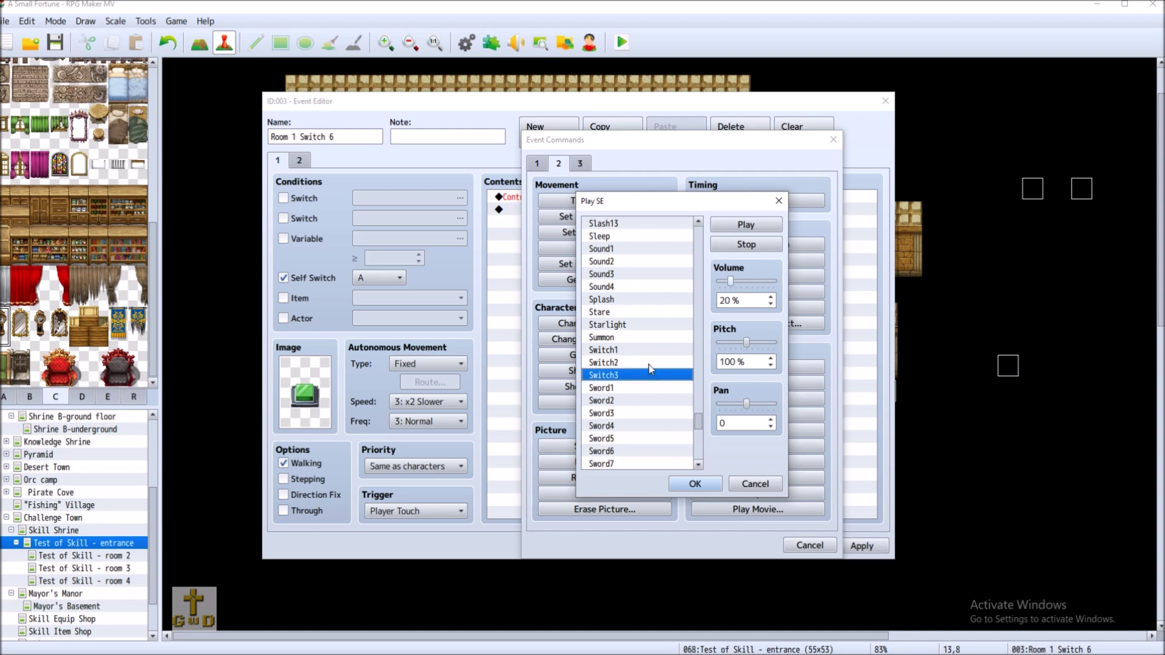
click(651, 364)
click(656, 344)
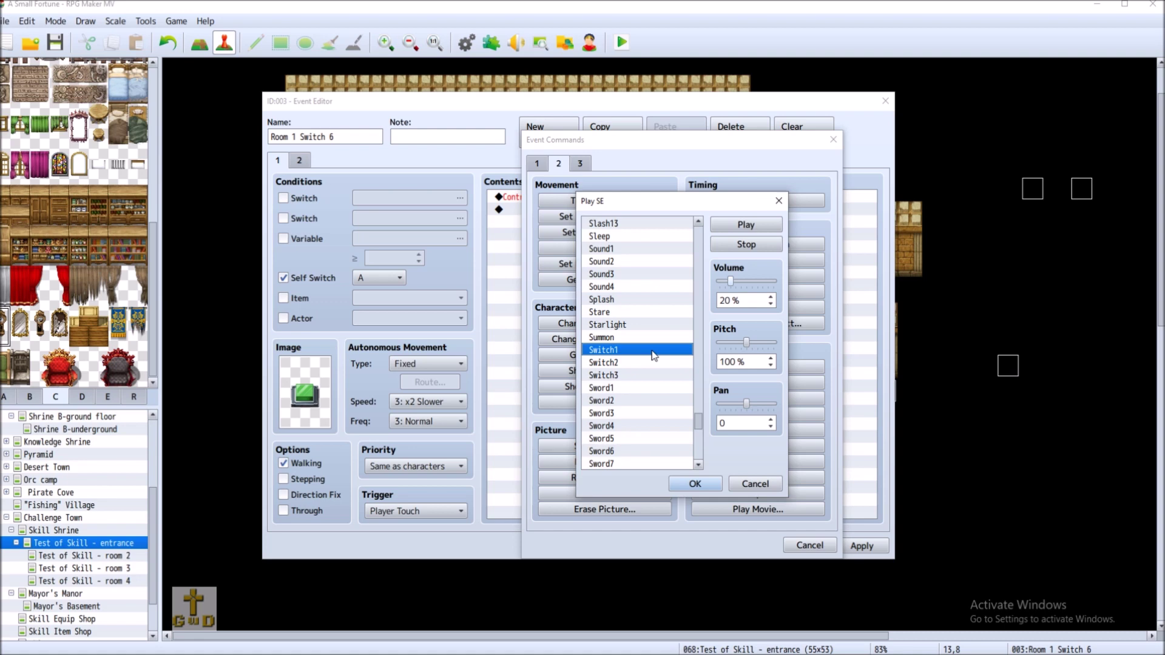
click(760, 229)
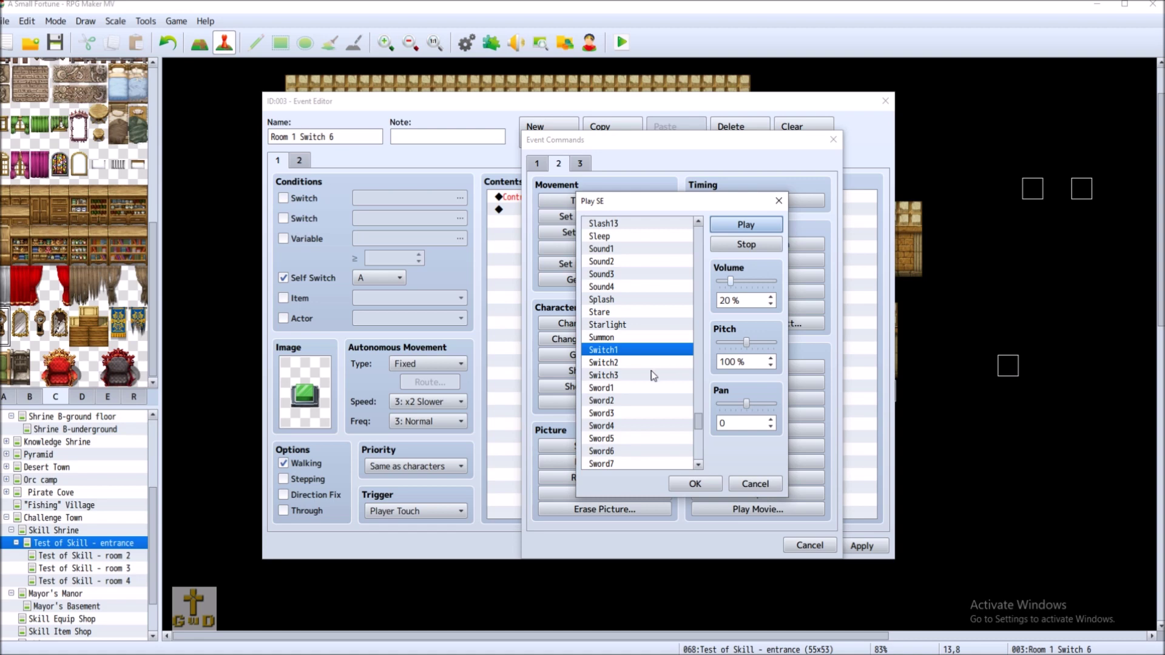
Audition the Transceiver, Up1, Up2 and Up4 sound effects for the switch event
scroll(650, 382, down, 3)
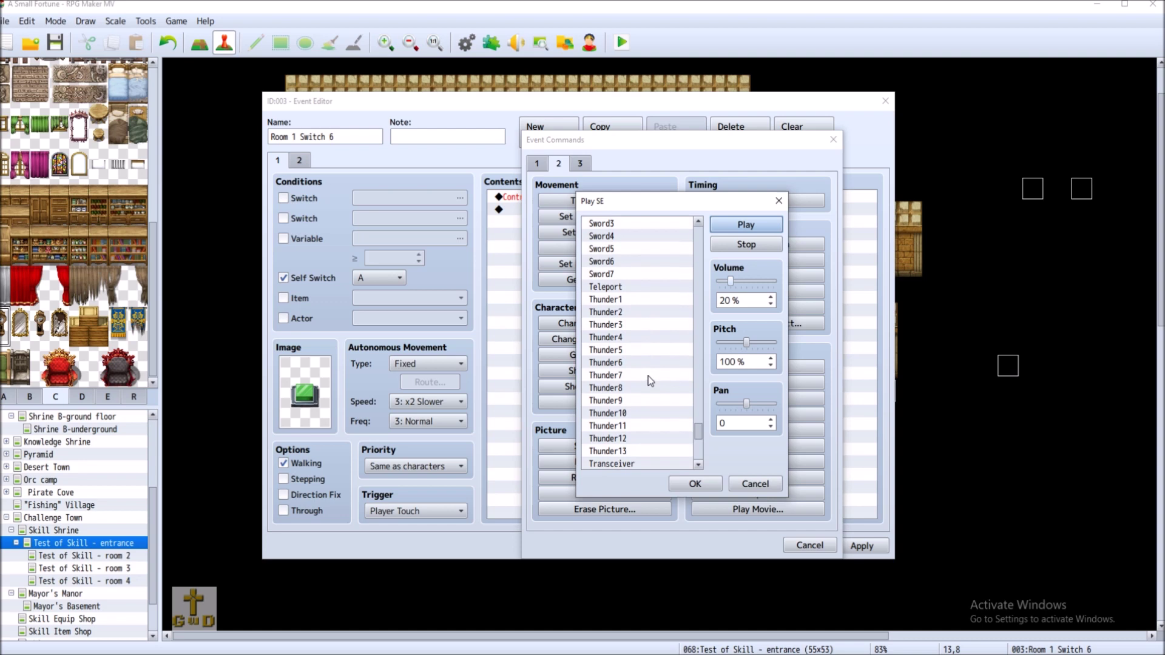
scroll(650, 381, down, 3)
click(651, 376)
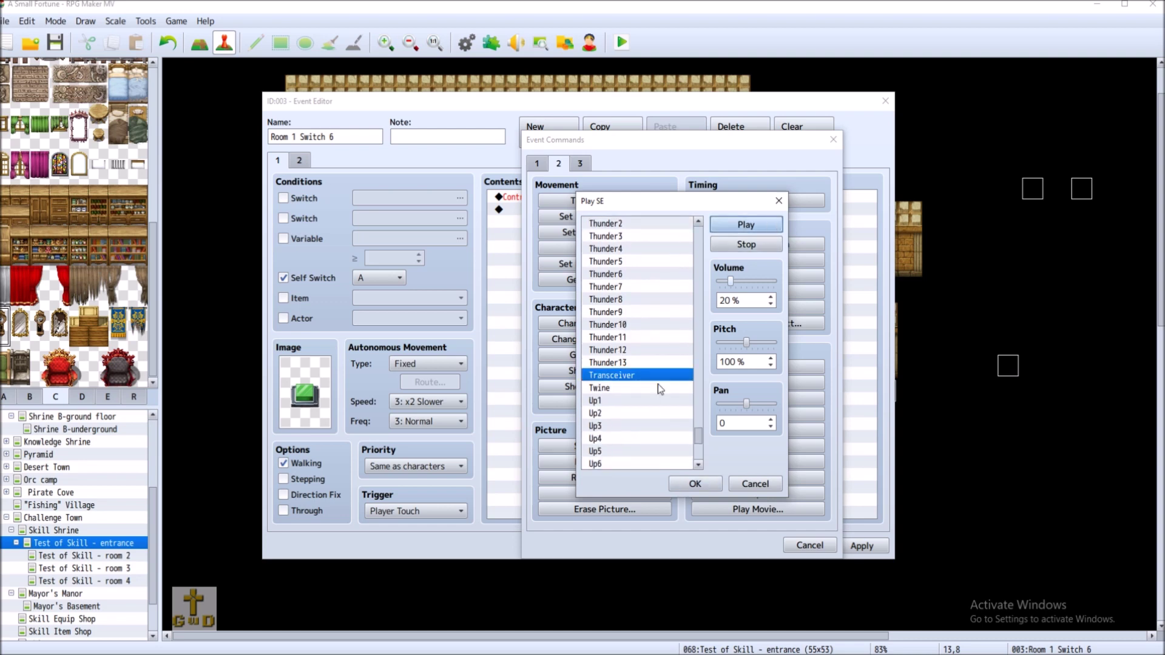
click(637, 401)
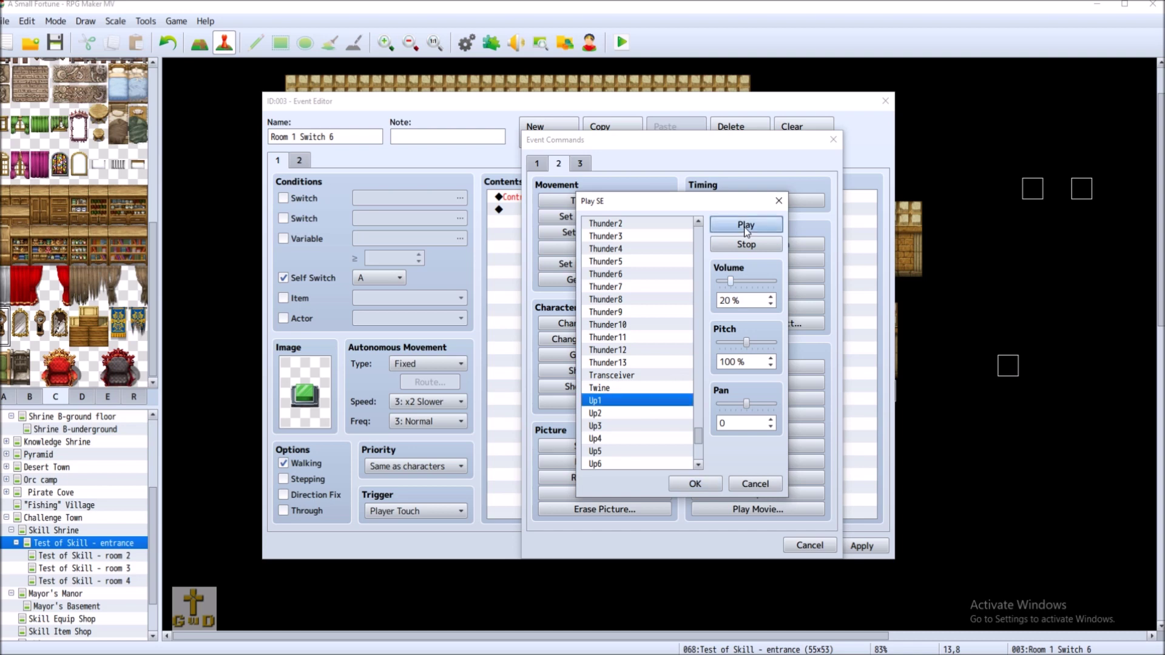
click(644, 413)
click(640, 438)
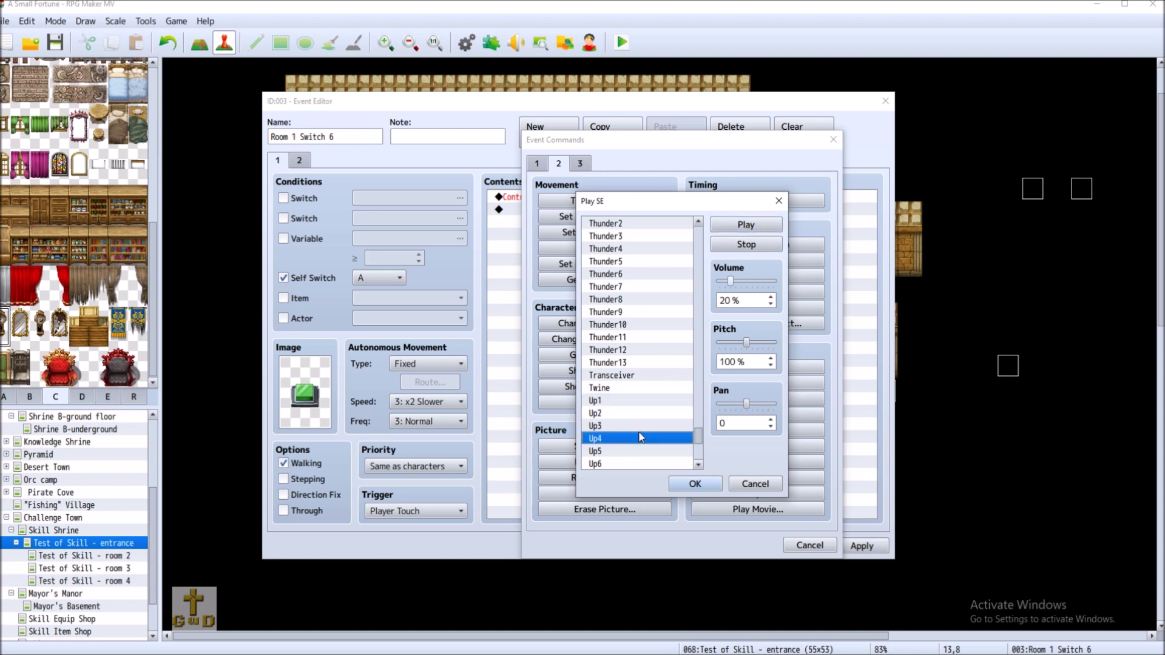
Add the Open1 sound effect at 20% volume and 100% pitch to event page 1, before the self switch command
scroll(640, 437, down, 6)
scroll(669, 397, down, 2)
drag(700, 452, 701, 377)
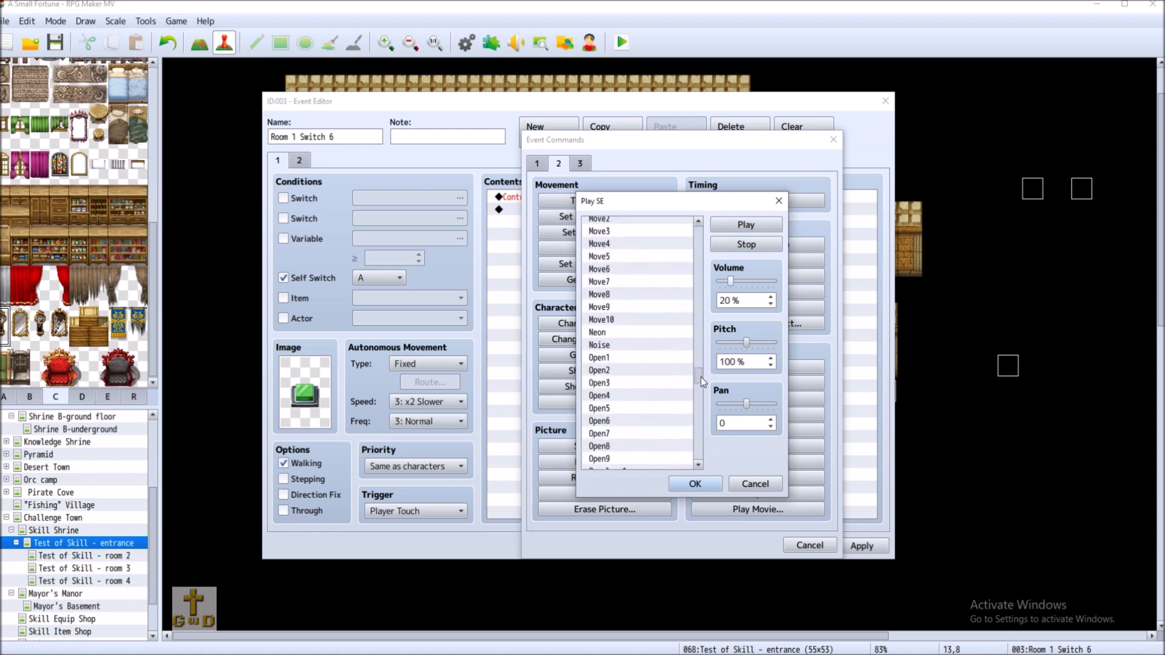
click(628, 358)
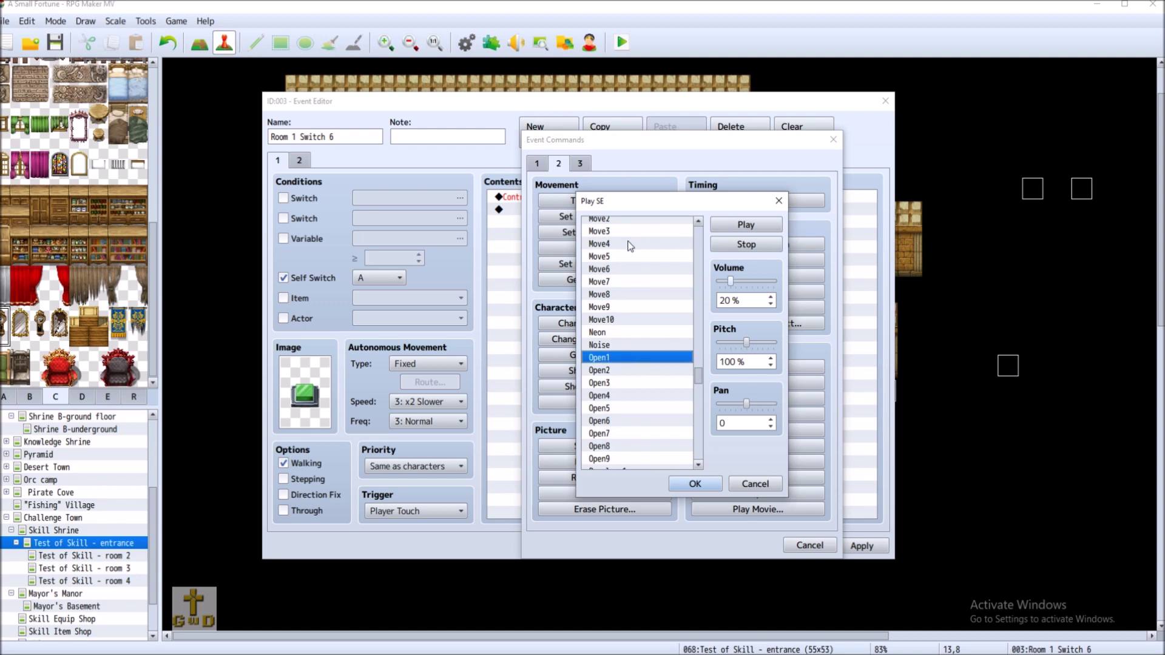
click(696, 482)
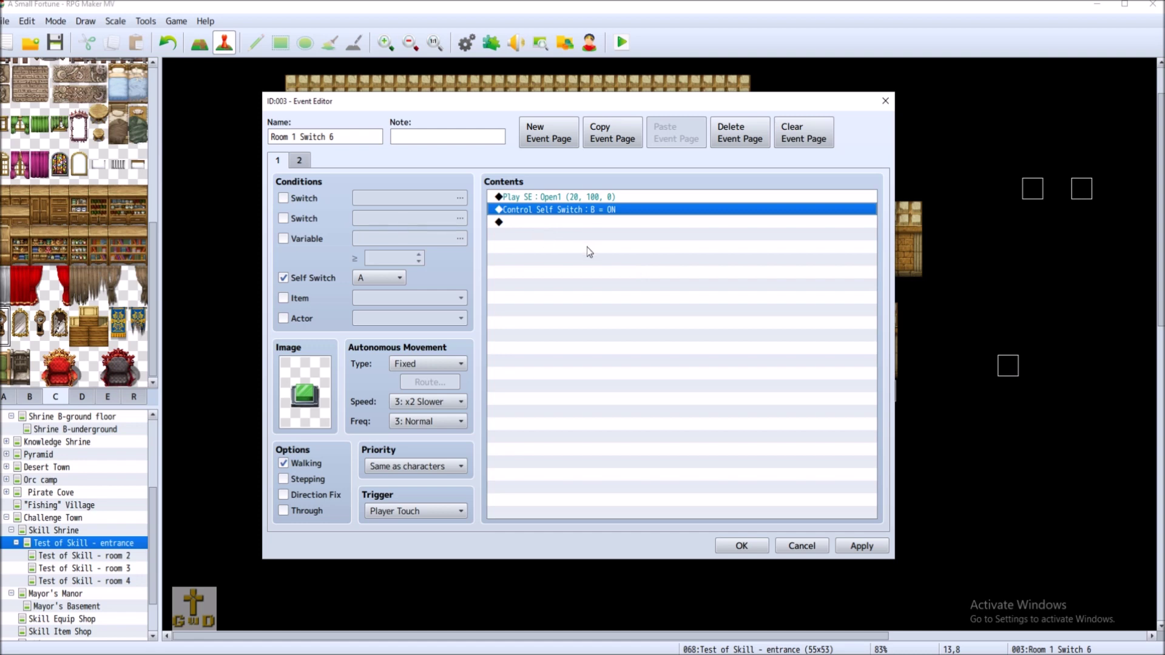
Move the Open1 sound effect command from event page 1 to event page 2
click(299, 160)
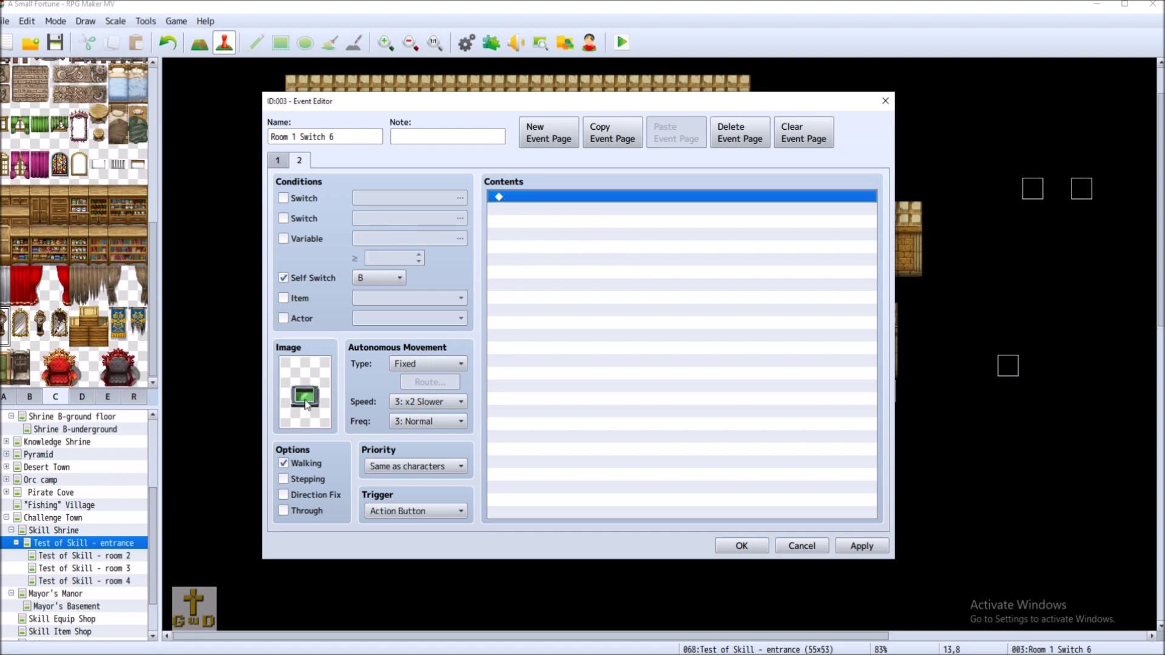
click(278, 160)
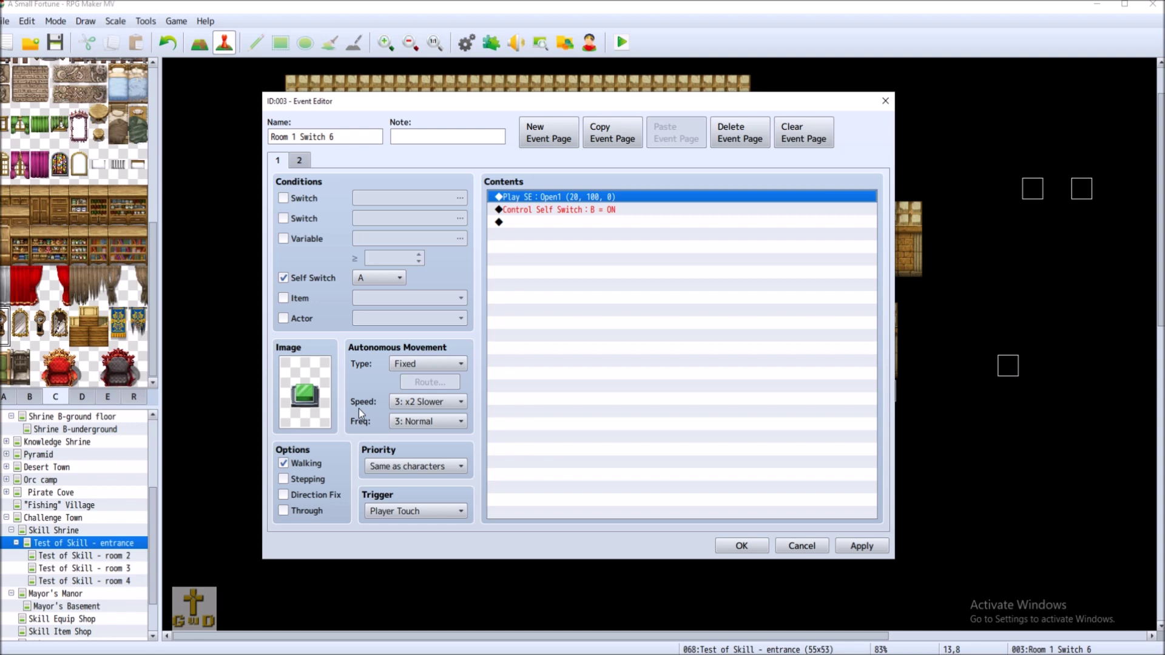
right_click(564, 198)
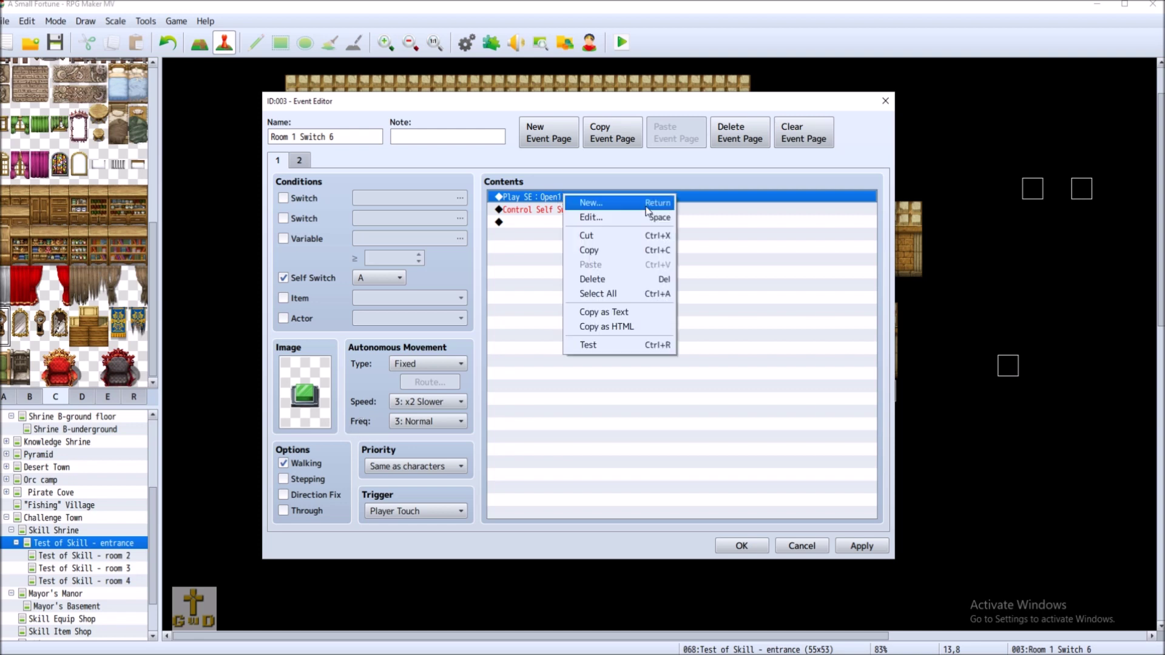
click(603, 233)
click(299, 160)
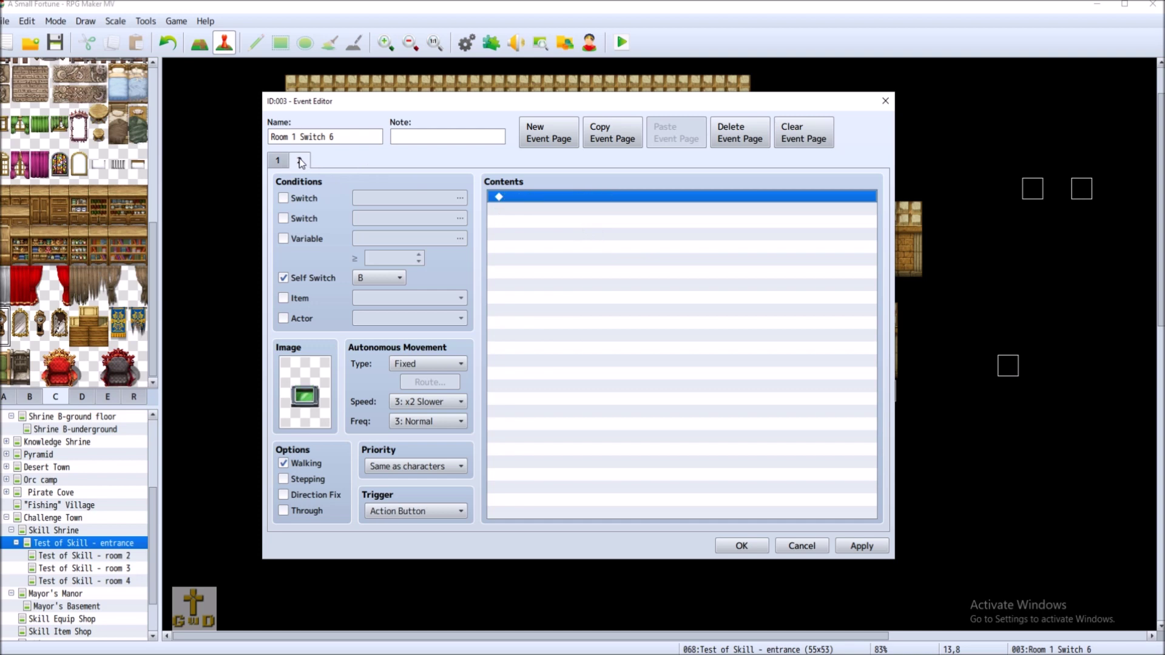
right_click(562, 199)
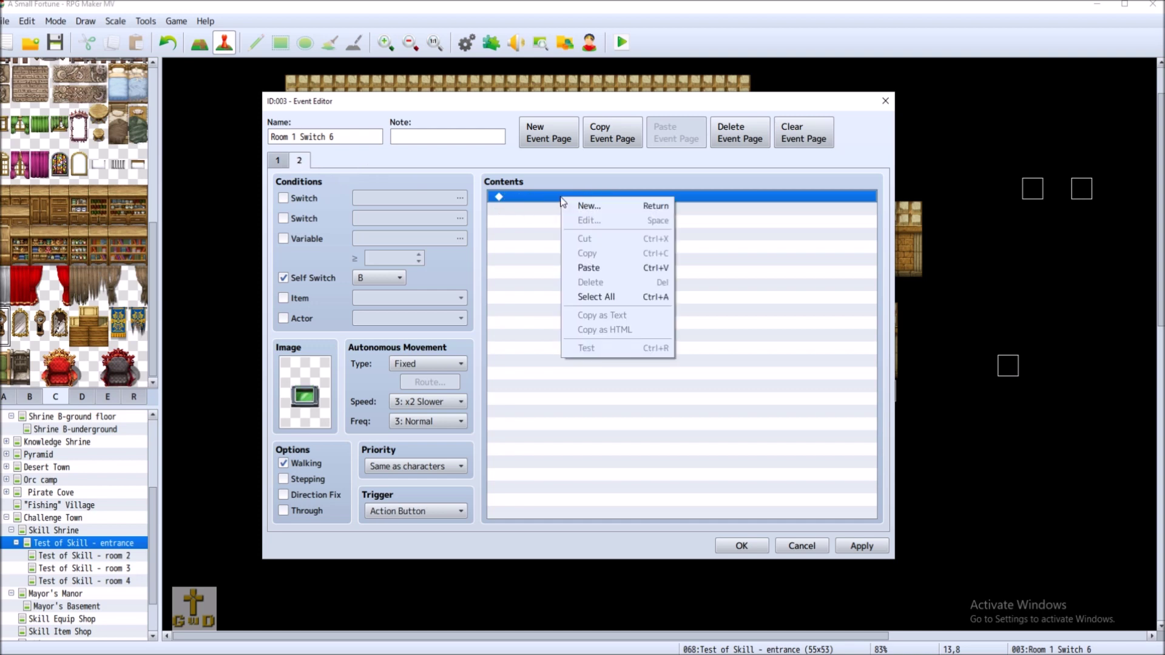
click(600, 267)
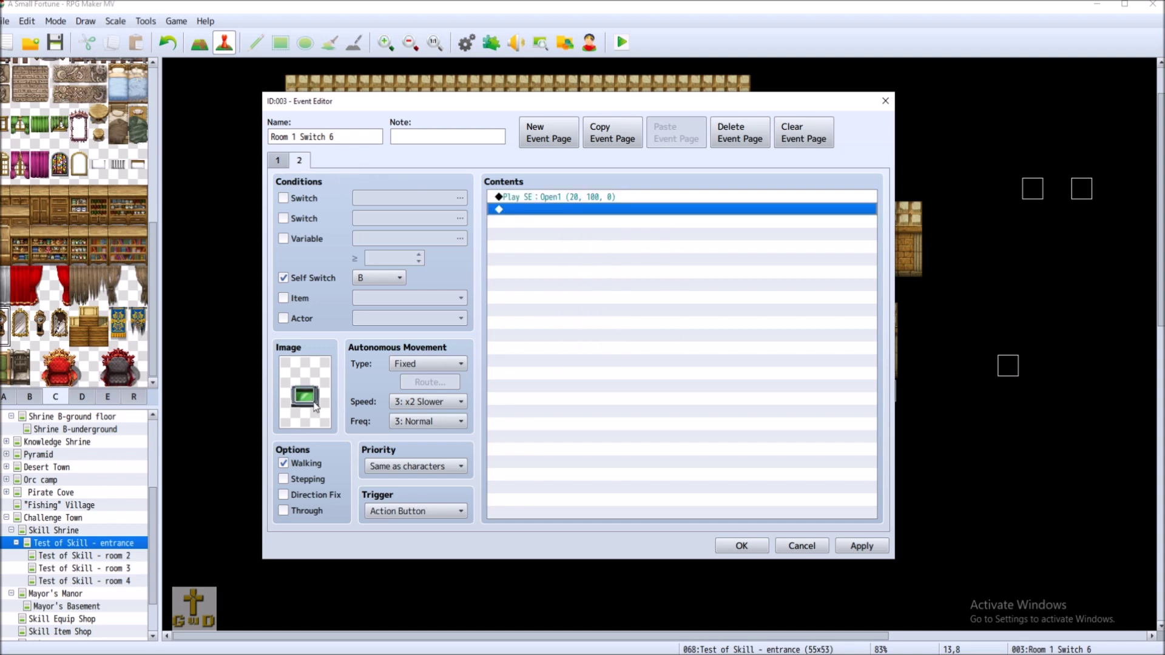
Add a Control Self Switch command setting A to ON after the sound effect on event page 2
click(278, 162)
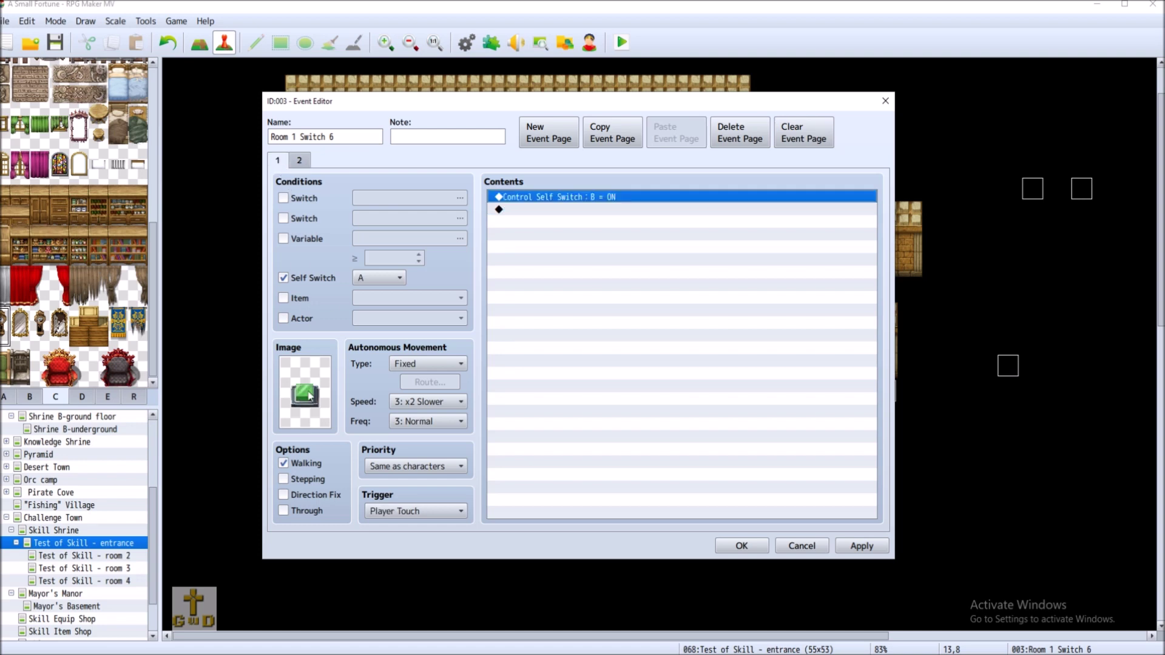
click(301, 162)
double_click(544, 209)
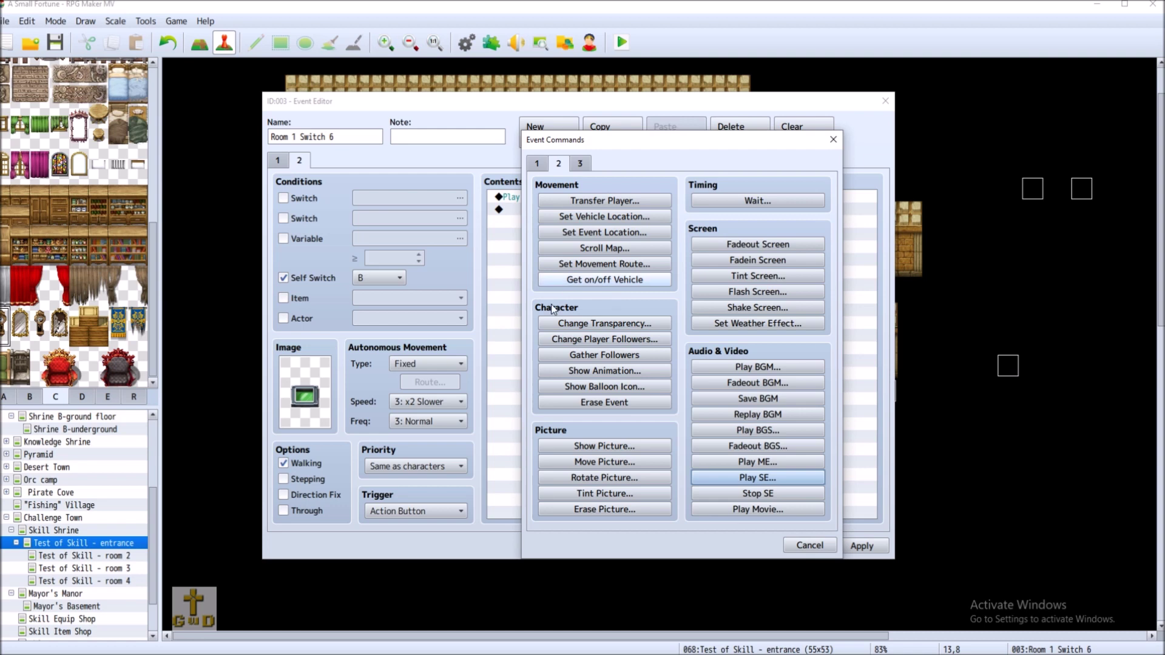
click(532, 164)
click(608, 337)
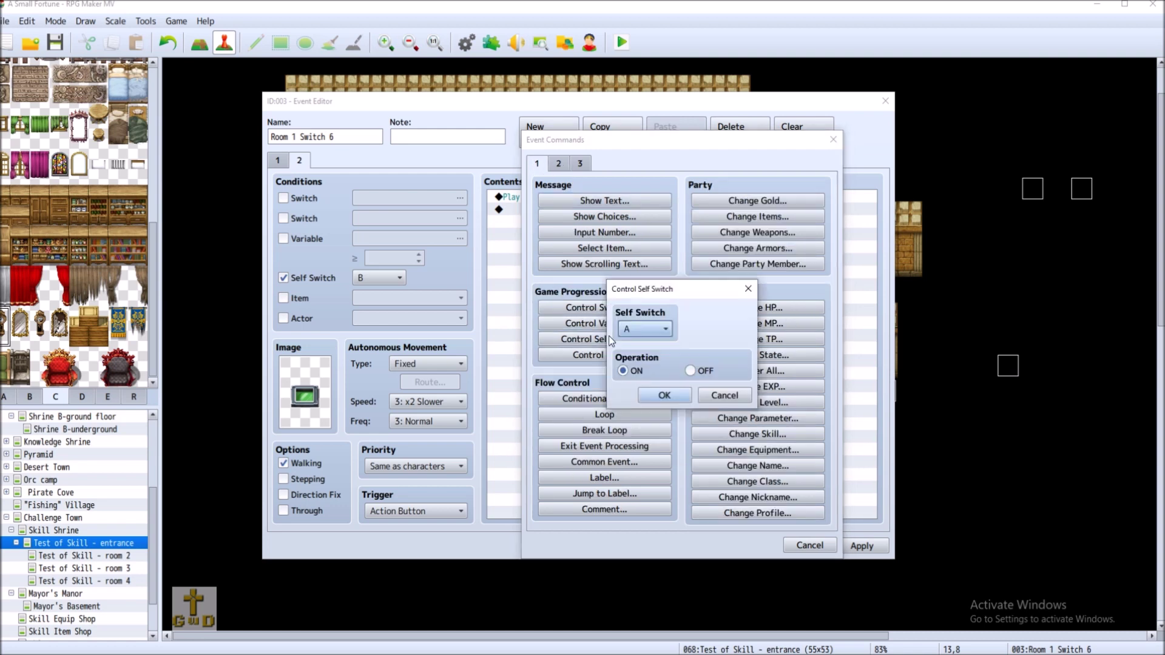
click(663, 392)
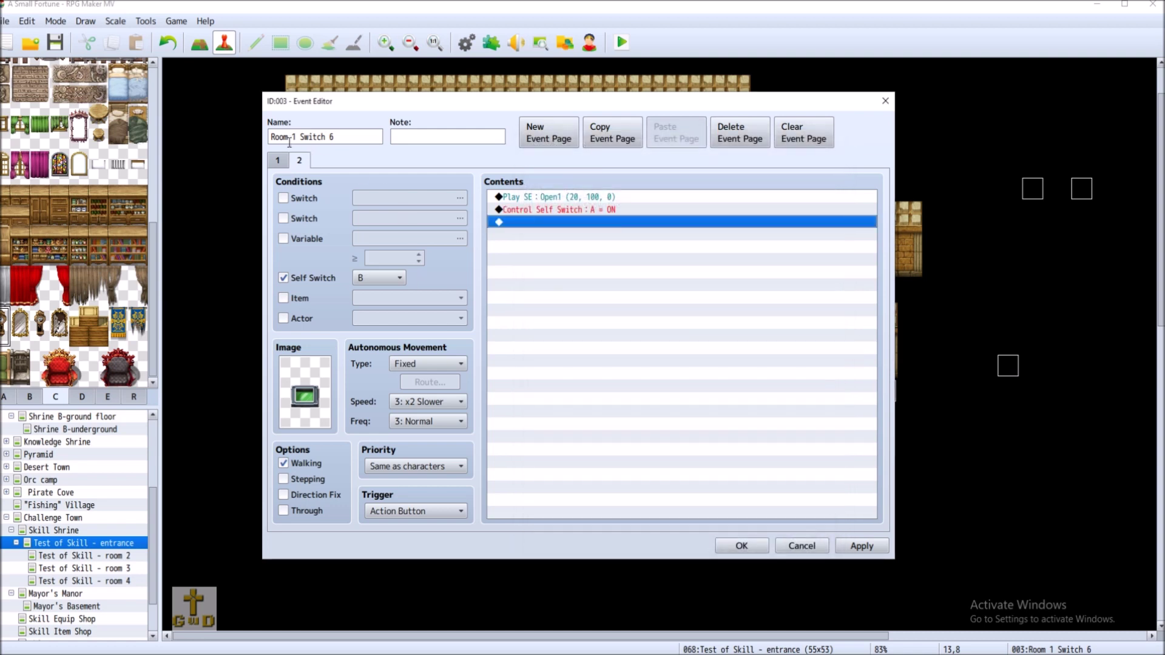
Compare both pages of the Room 1 Switch 6 event, then apply the changes and close the event
click(278, 162)
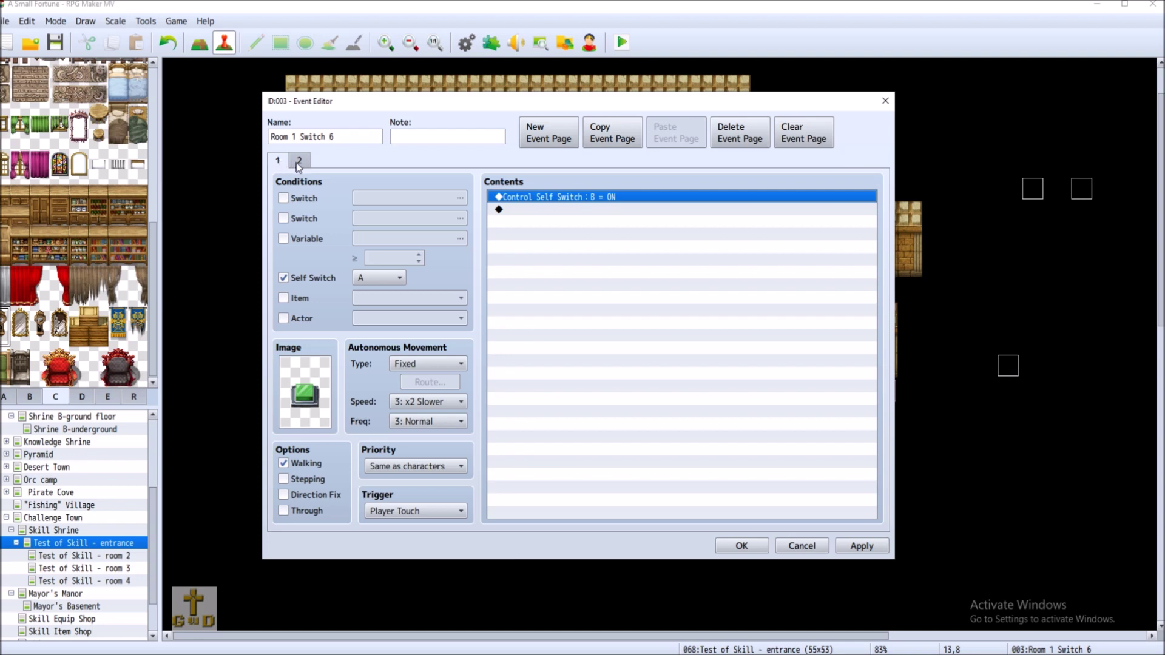
click(299, 163)
click(282, 162)
click(299, 160)
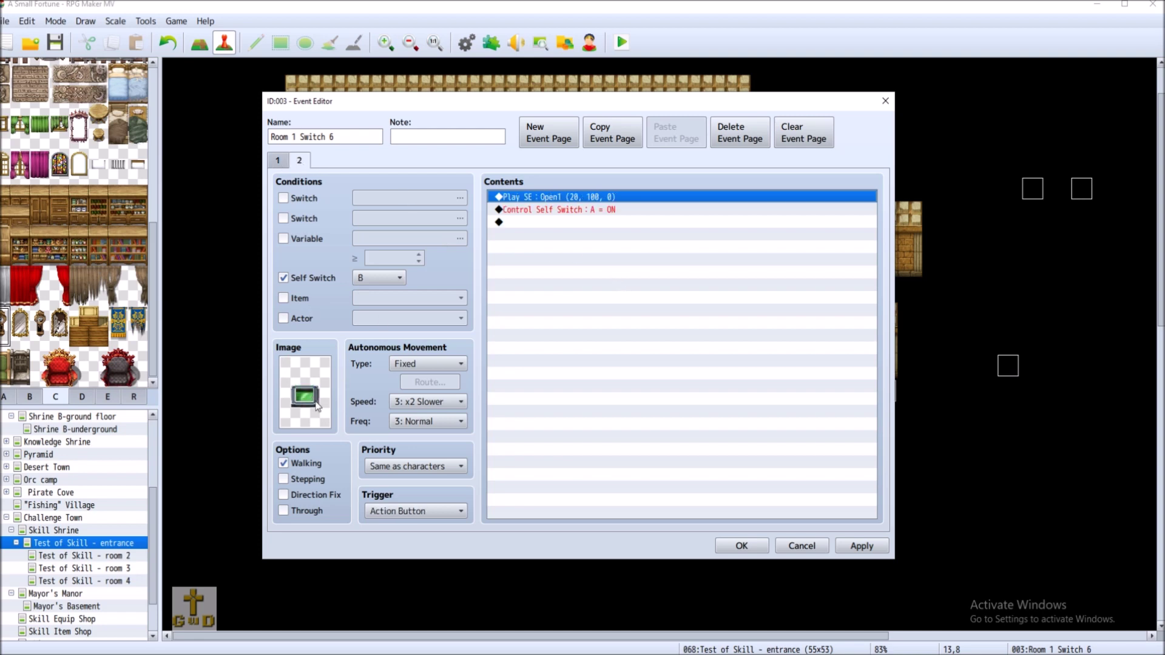
click(281, 161)
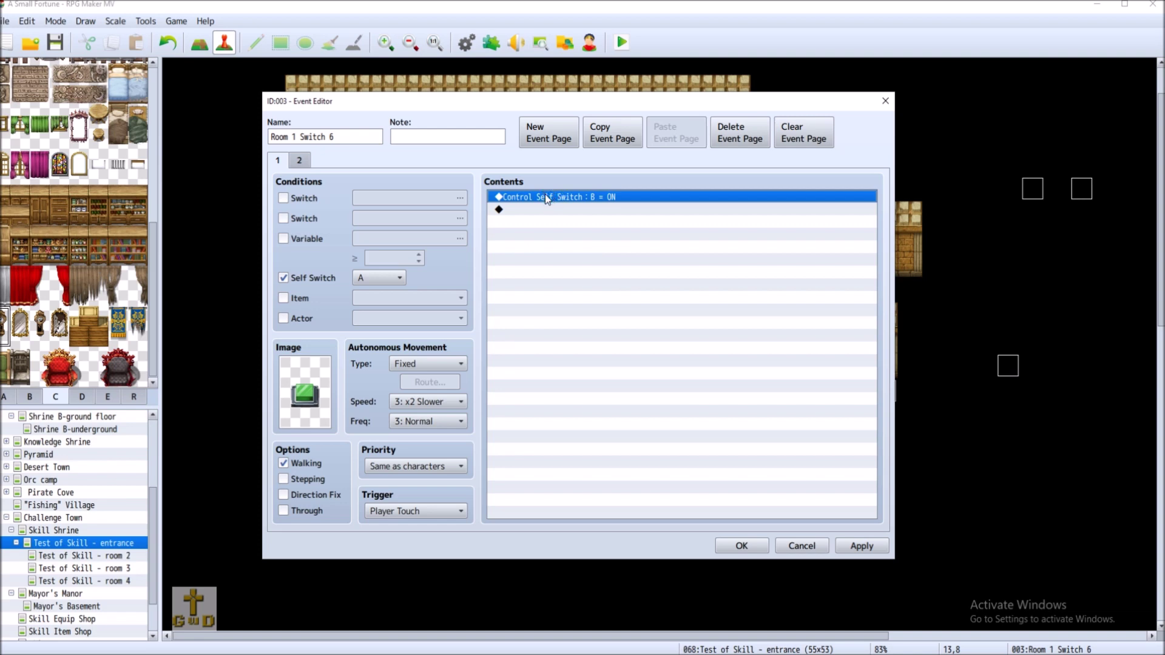
click(876, 548)
click(739, 547)
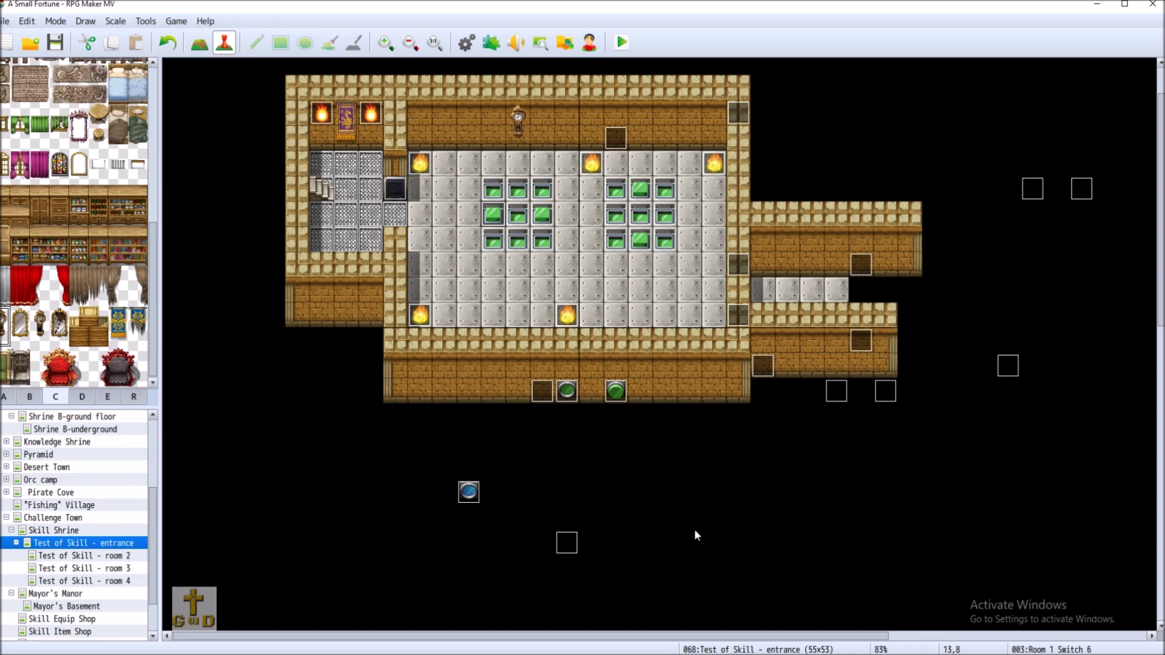
In map mode, place a purple banner on the north wall of Room 1, above the second group of switches
drag(653, 637, 733, 637)
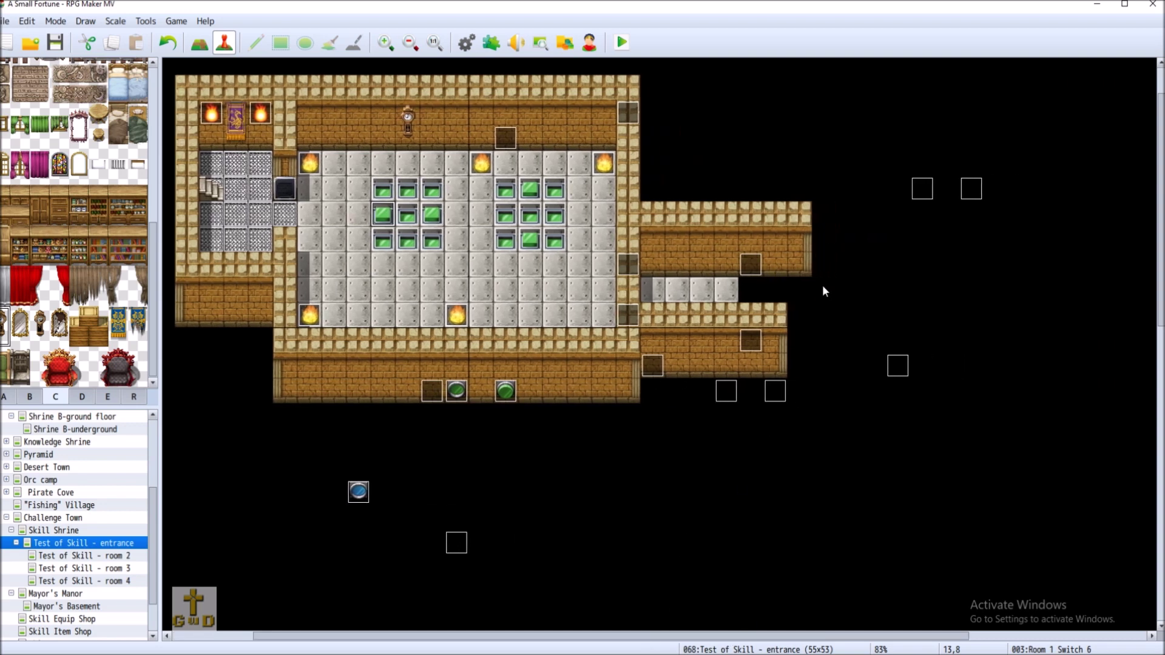
click(87, 396)
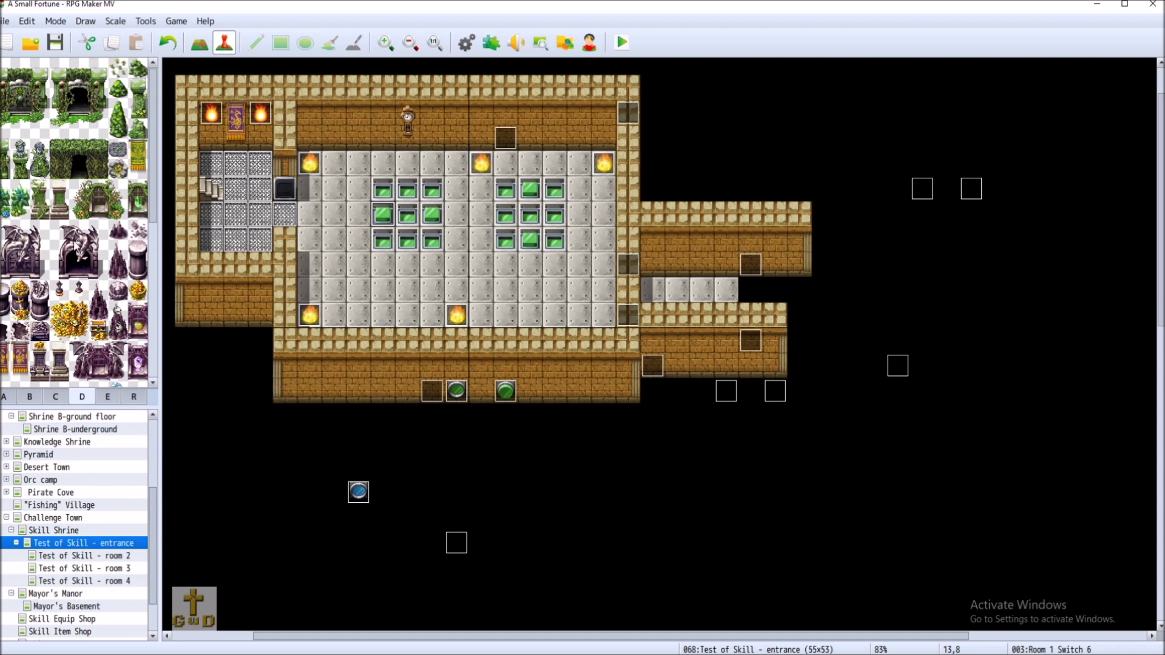
scroll(84, 344, down, 3)
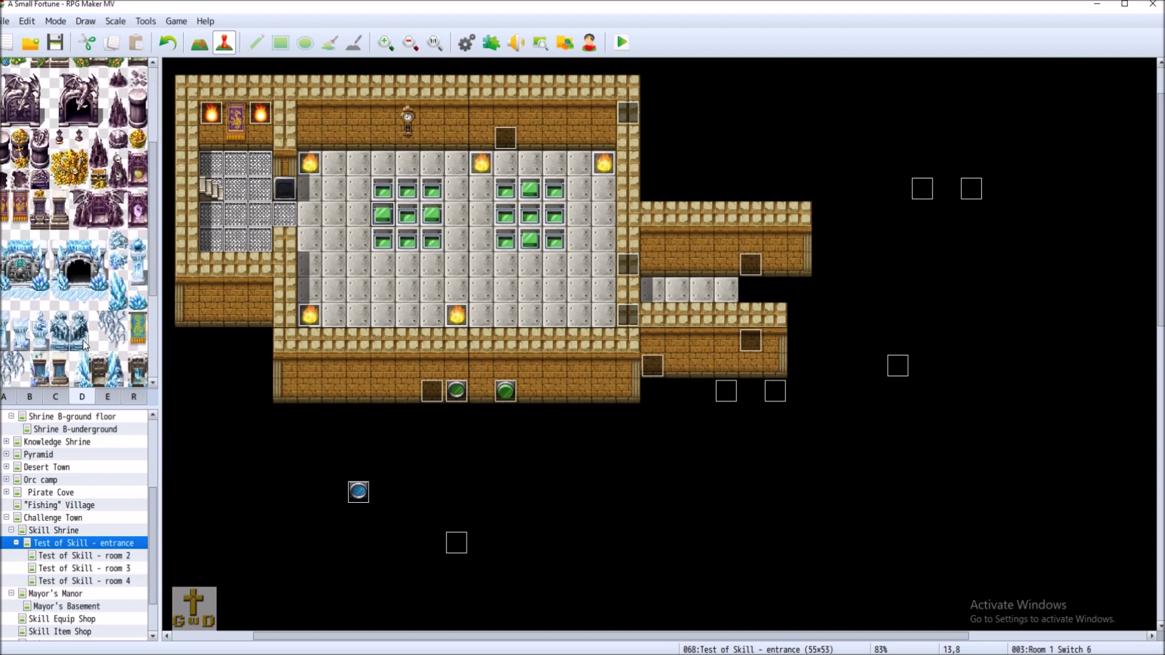
scroll(85, 345, down, 3)
scroll(83, 338, up, 4)
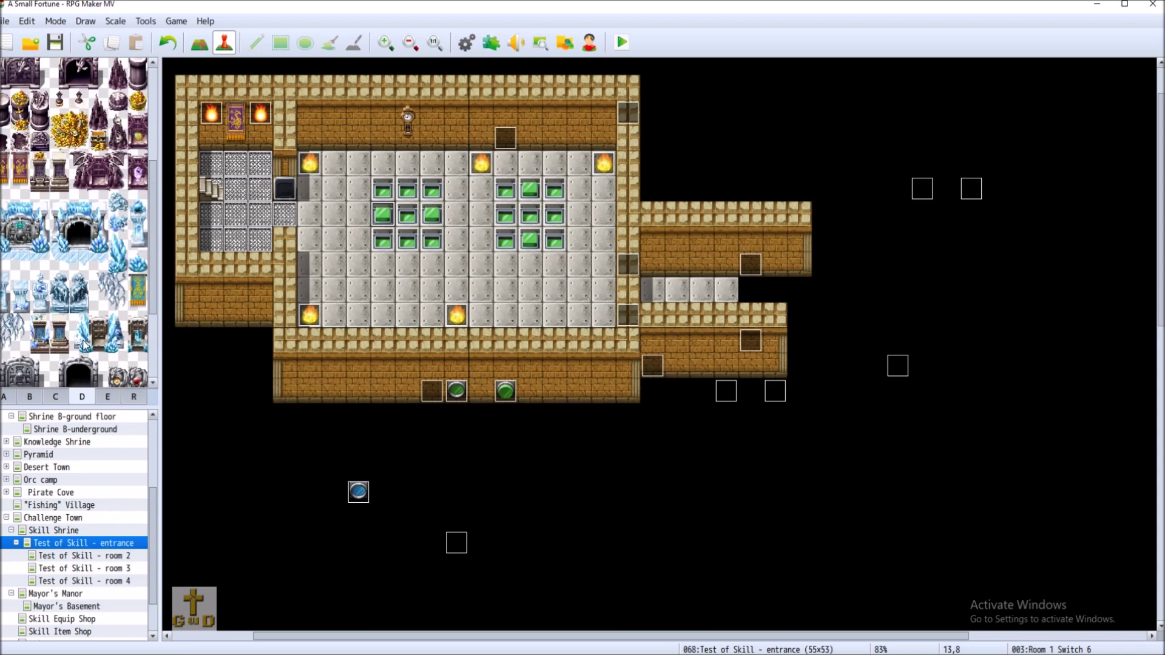
click(4, 238)
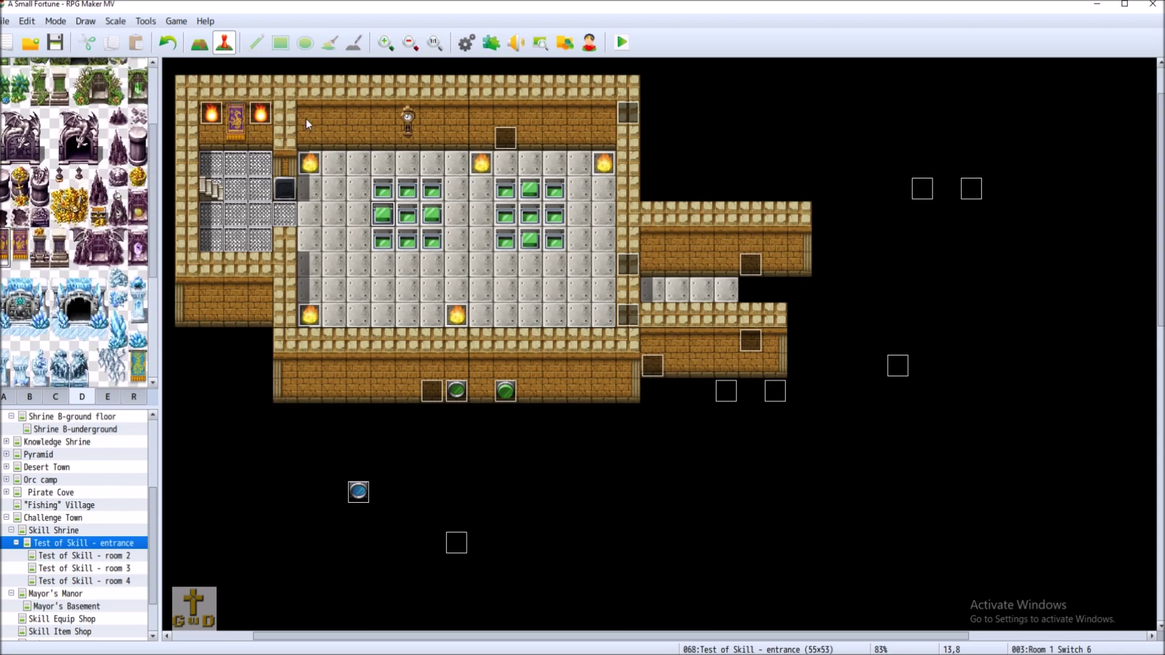
click(199, 42)
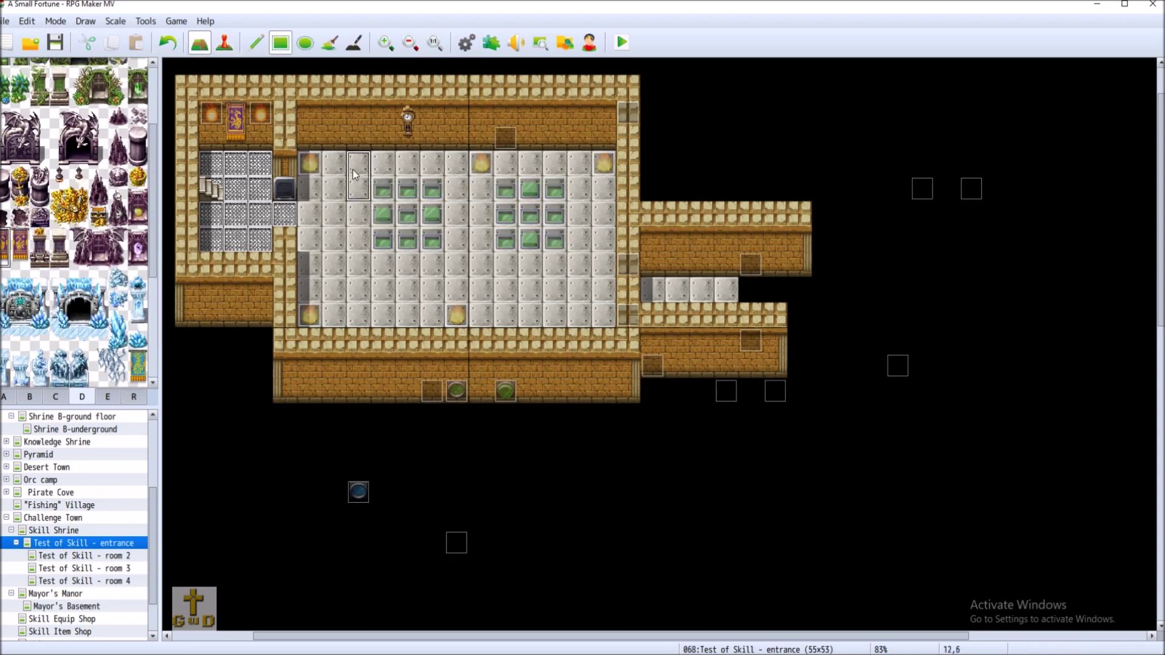
click(547, 125)
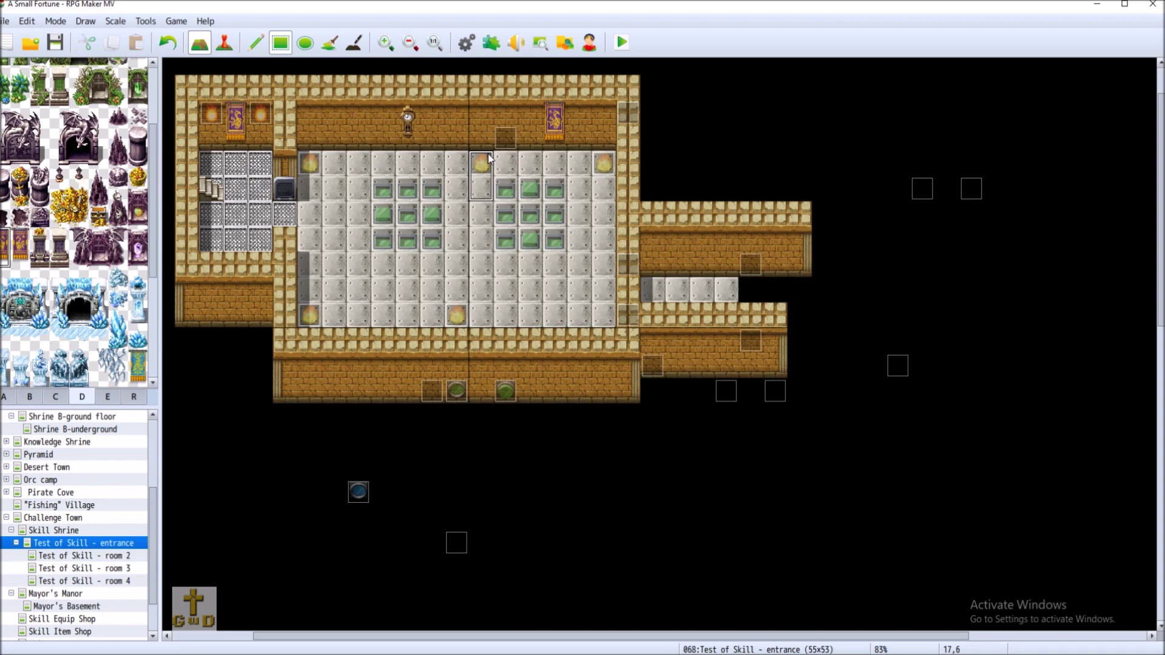
Place a closed grey stone door on the brick wall at the east end of the corridor south of the Room 1 exit
click(108, 396)
click(131, 399)
click(91, 400)
scroll(63, 322, down, 4)
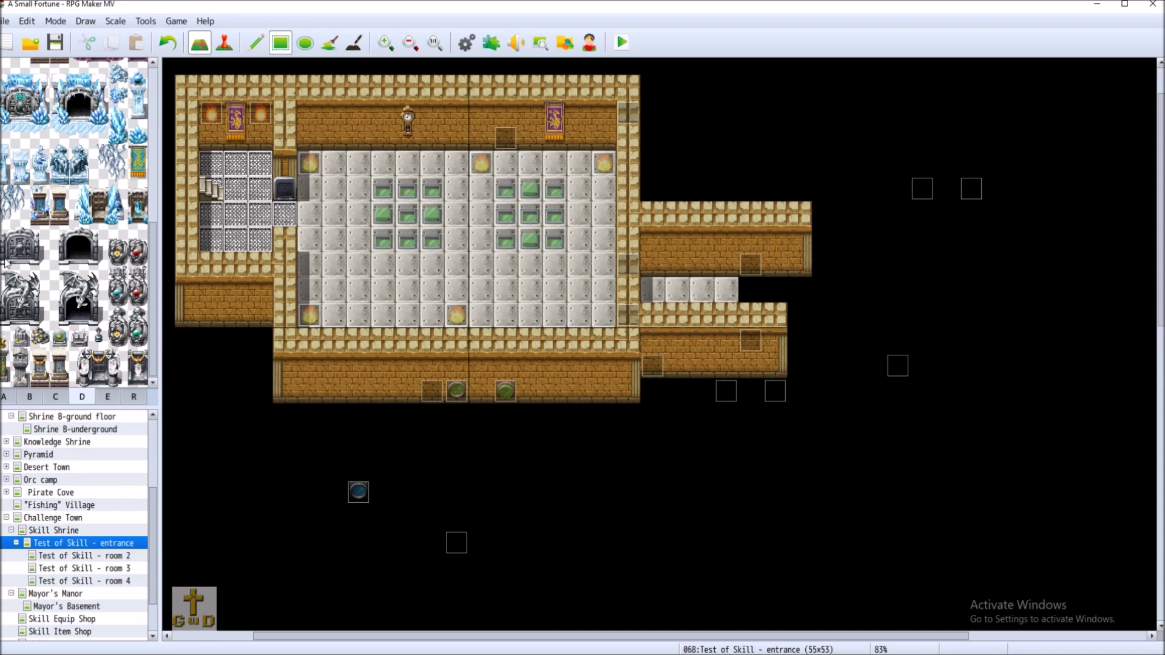
click(48, 397)
click(31, 398)
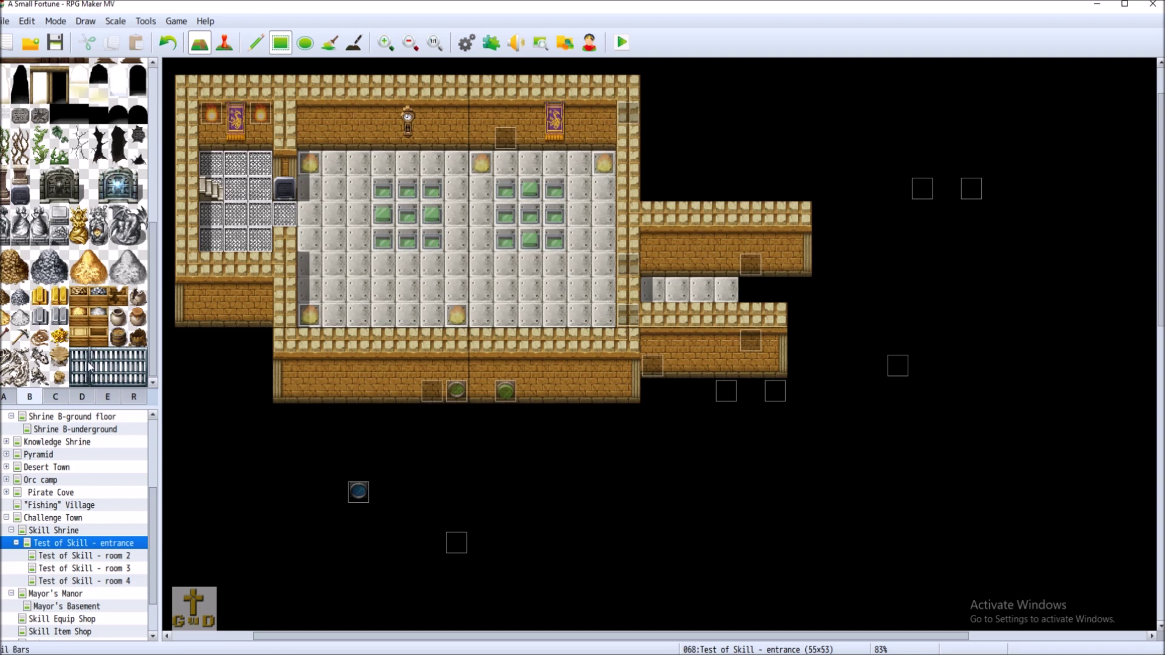
click(82, 399)
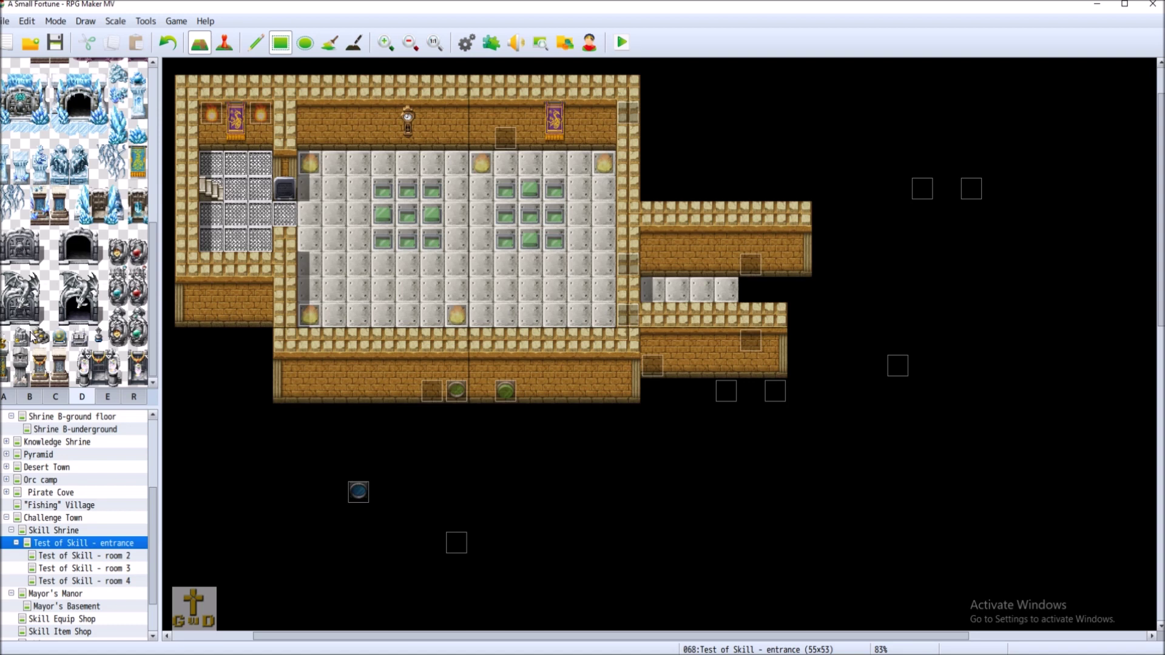
drag(4, 237, 45, 261)
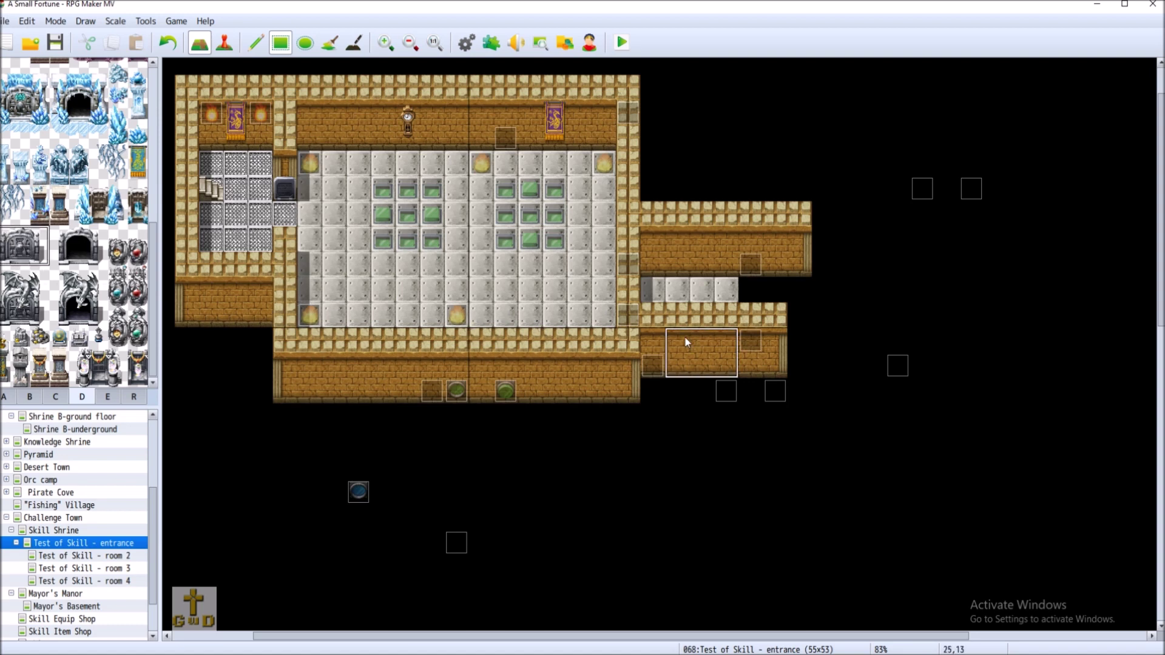
click(752, 332)
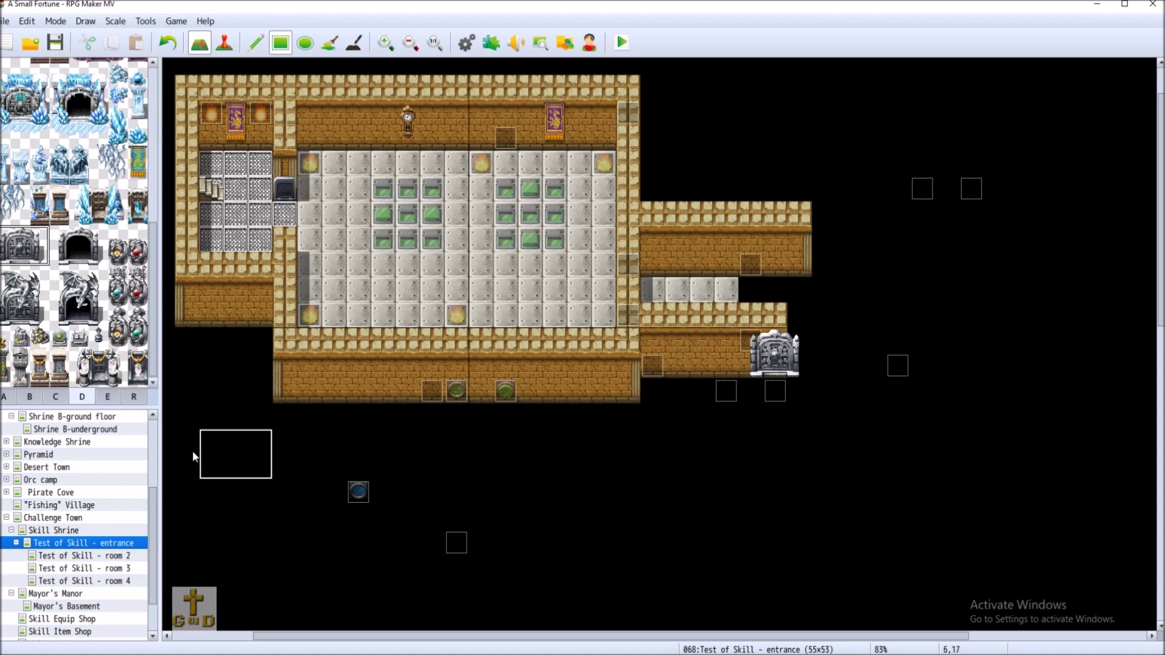
Extend the grey metal floor to the corridor's east end and south through the wall top to the stone door
click(5, 397)
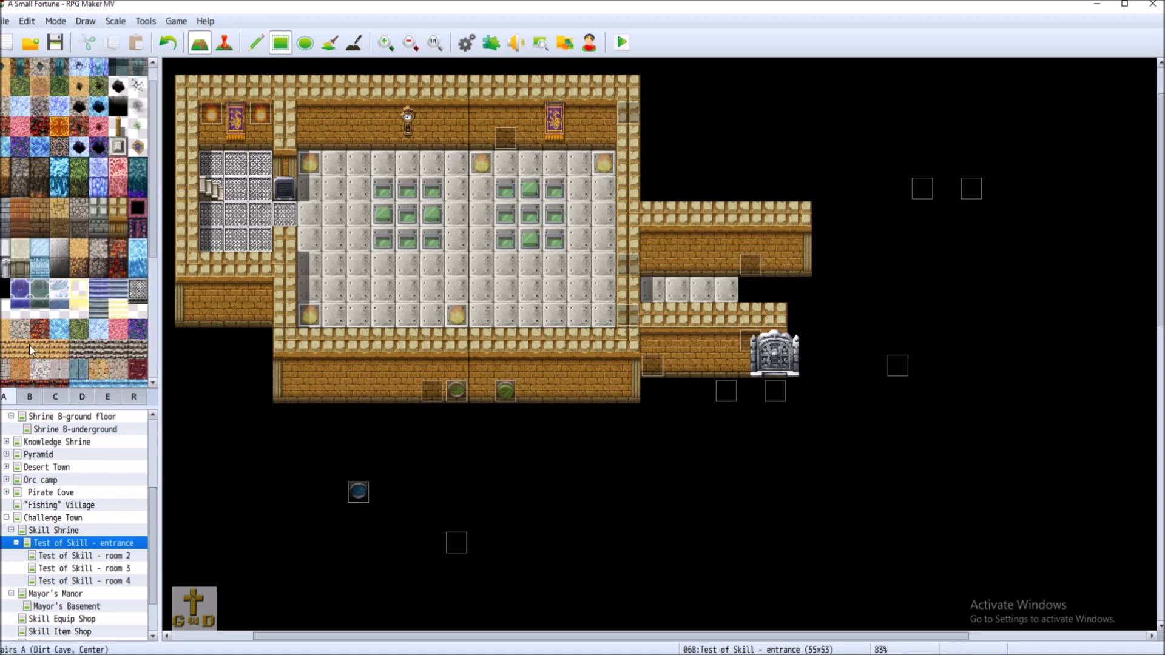
click(20, 372)
click(750, 291)
drag(774, 292, 776, 323)
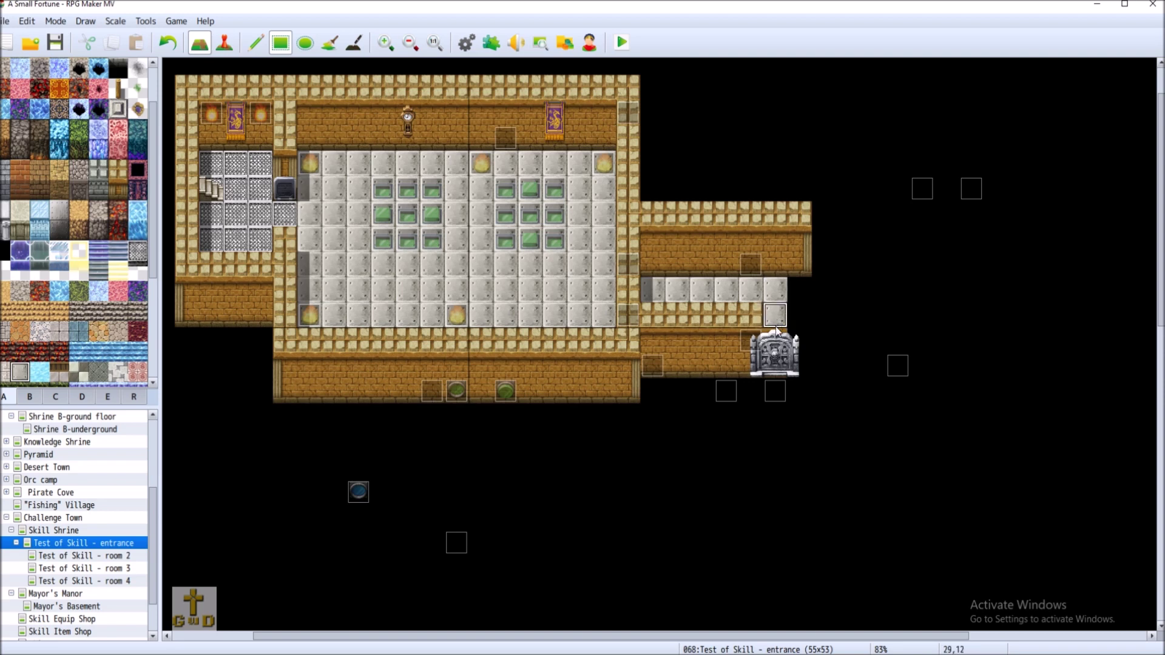
click(776, 339)
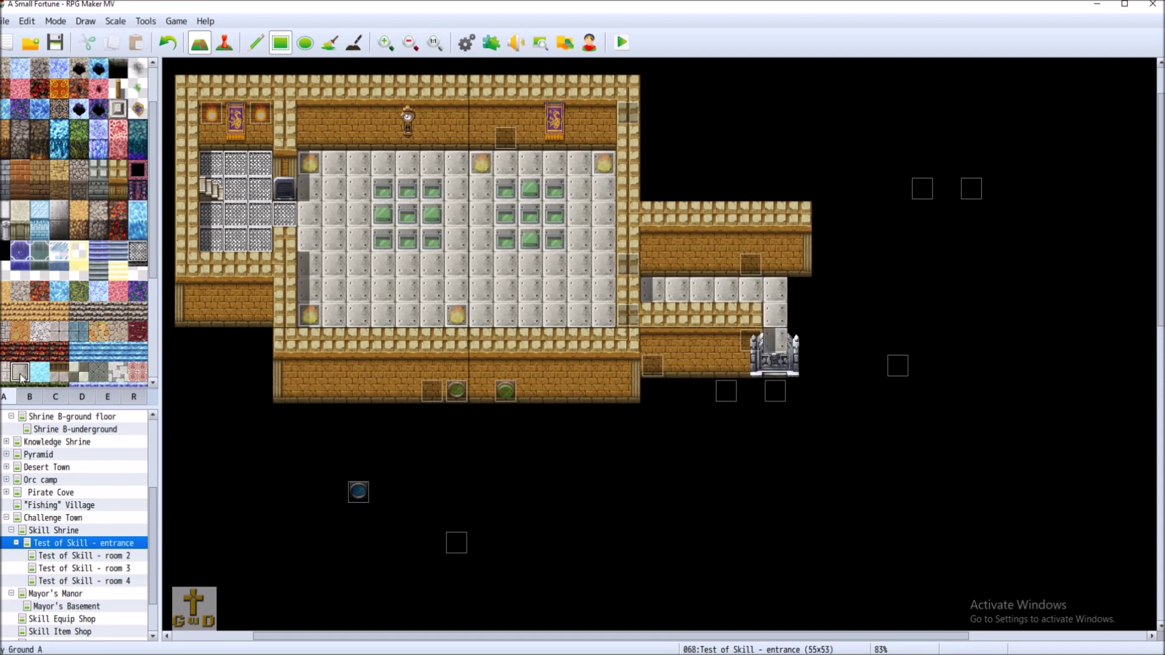
Place the upper middle tile of the closed stone door again over the floor tile
click(106, 402)
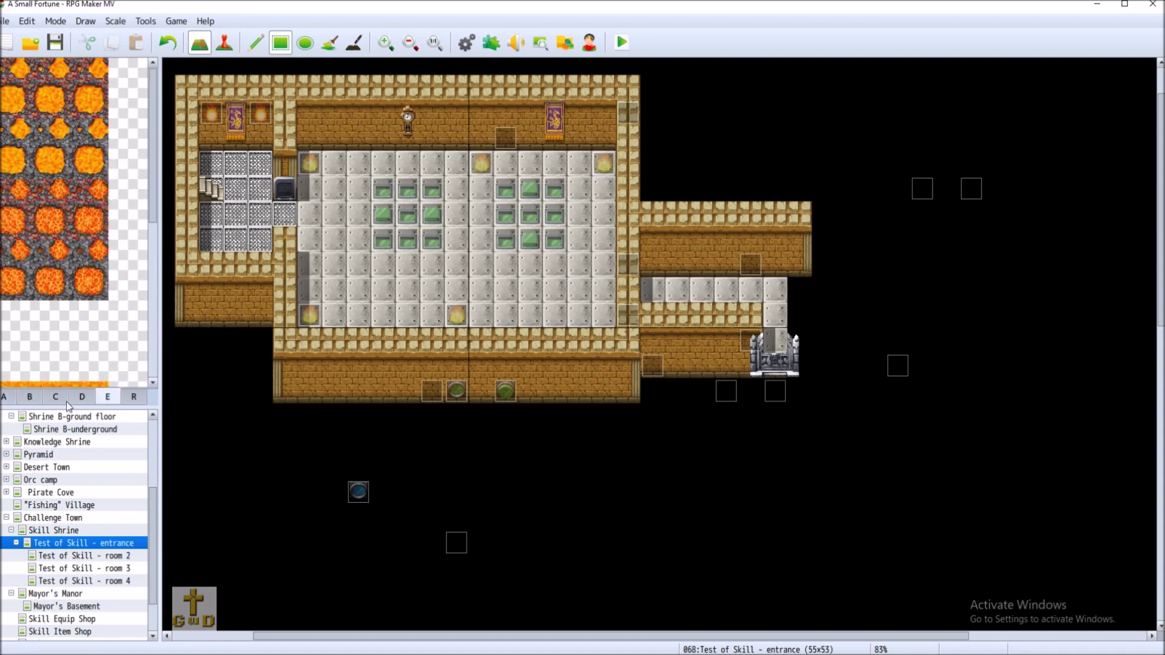
click(82, 400)
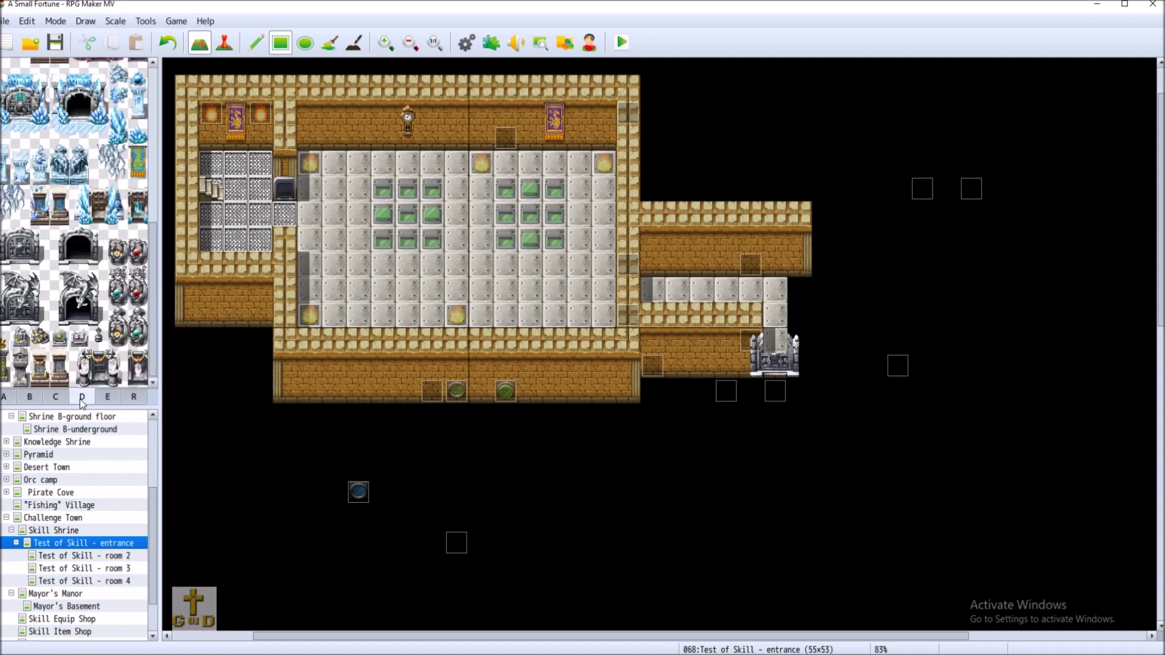
click(22, 240)
click(780, 341)
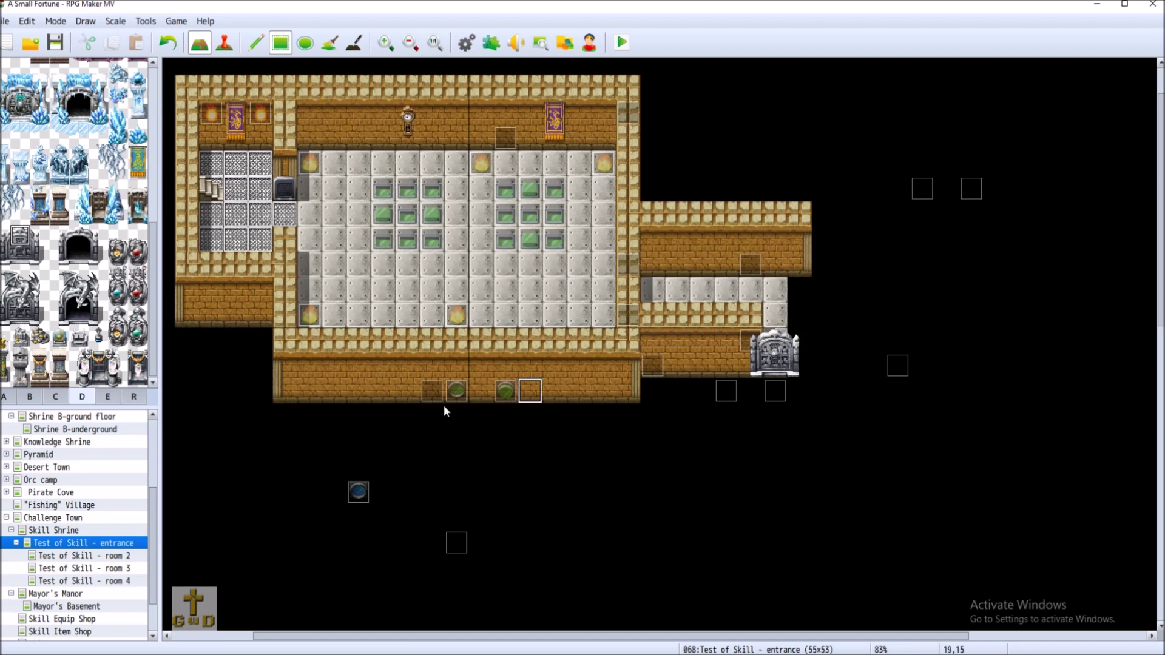
Add a fort brick wall section east of the door and run a fort wall top north along the corridor's east side
click(3, 398)
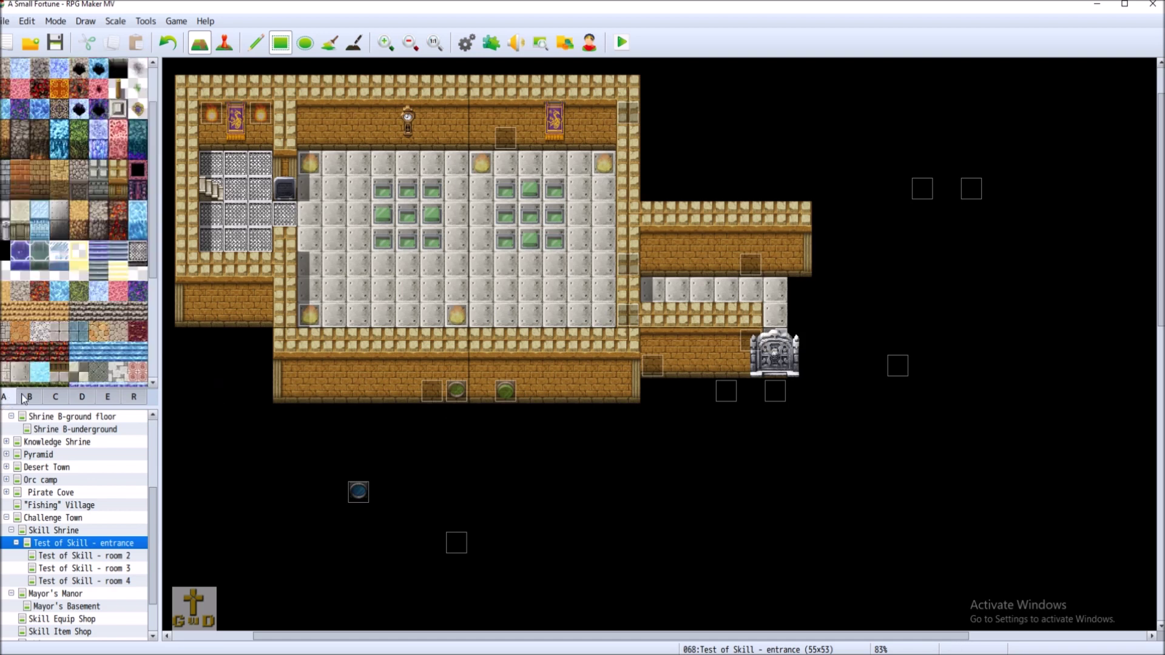
click(118, 189)
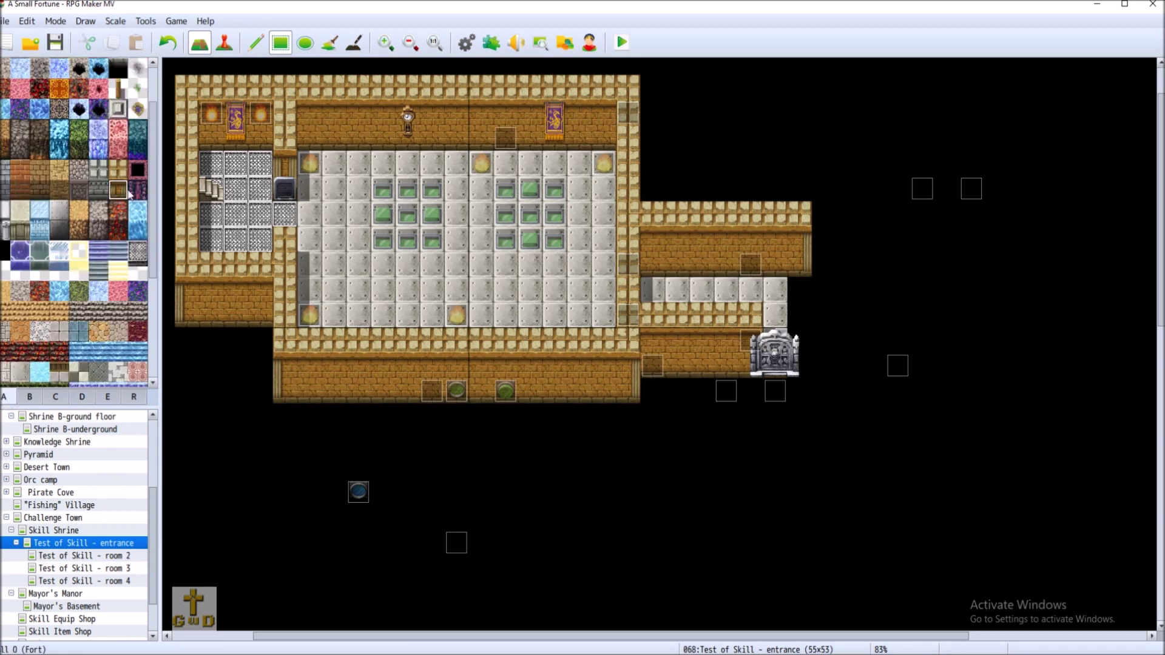
click(798, 337)
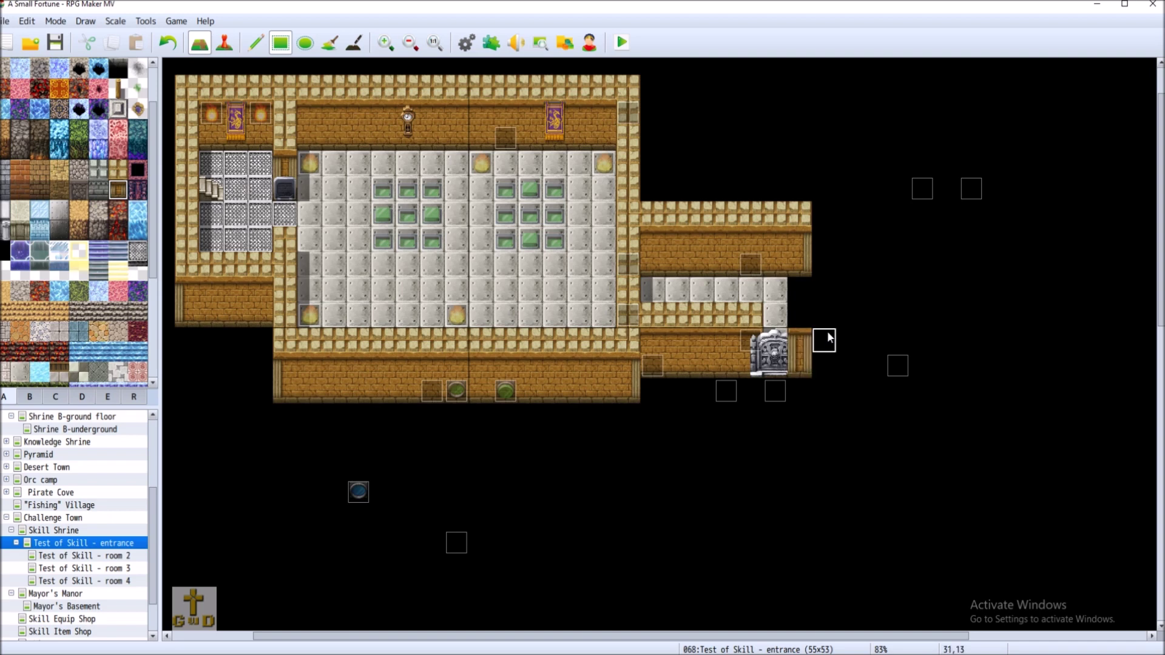
click(118, 168)
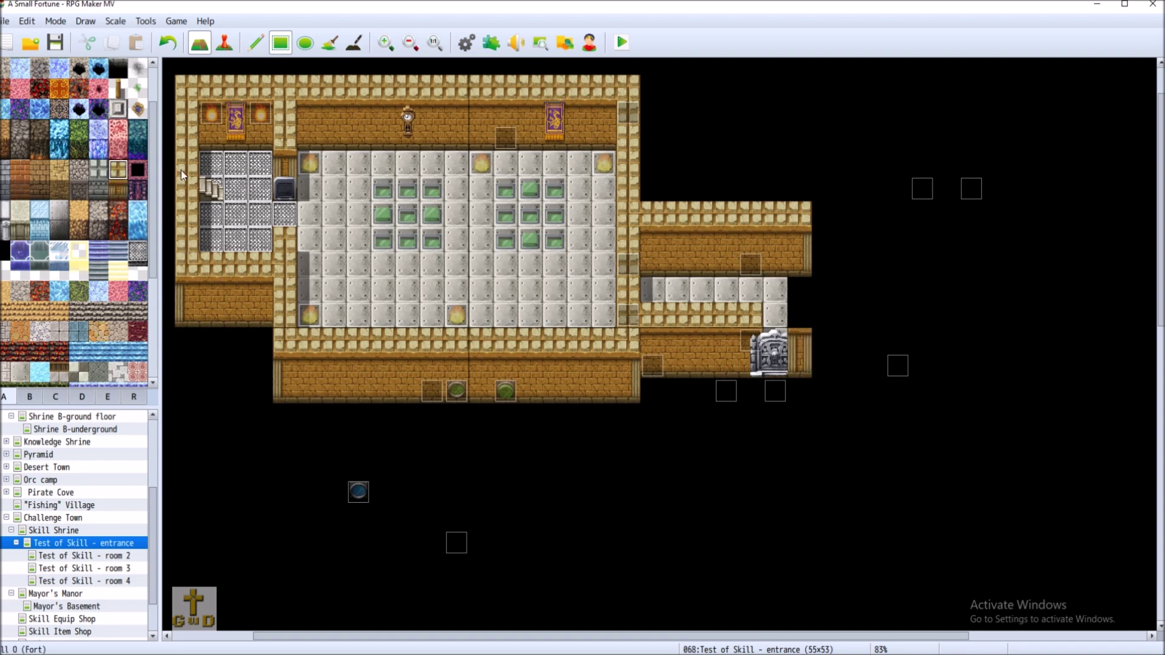
drag(799, 322, 798, 243)
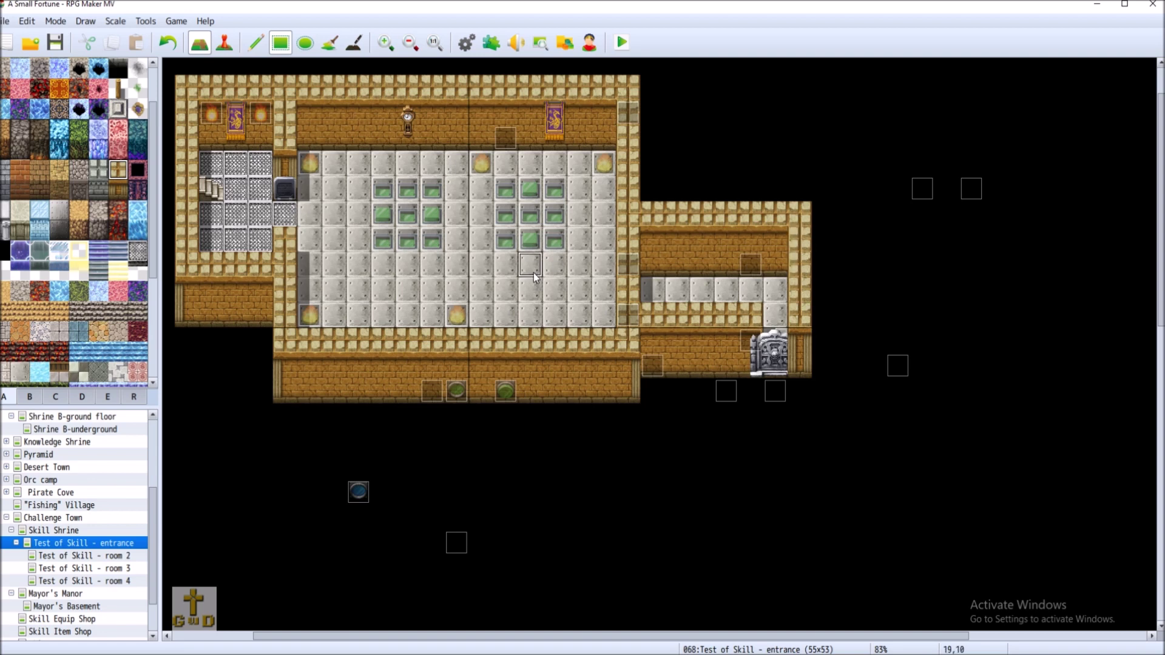
Place the right column of the closed stone door again over the new brick wall section
click(83, 397)
drag(39, 237, 39, 258)
click(801, 346)
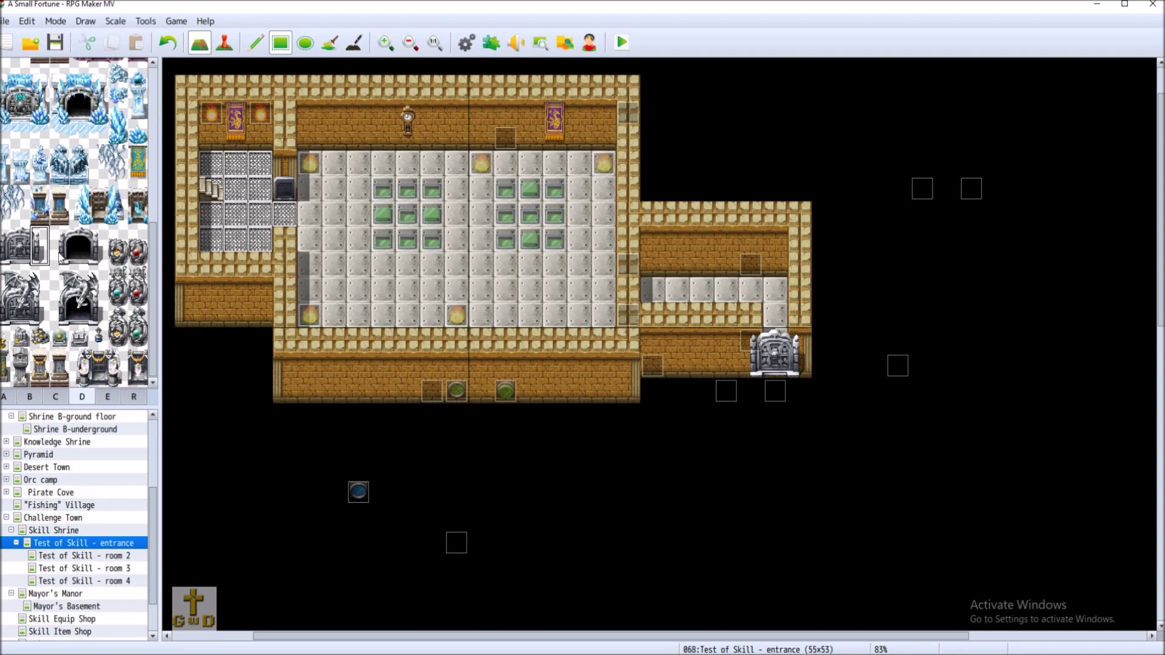
Replace the closed stone door at the corridor's end with the open stone archway and save the project
click(78, 252)
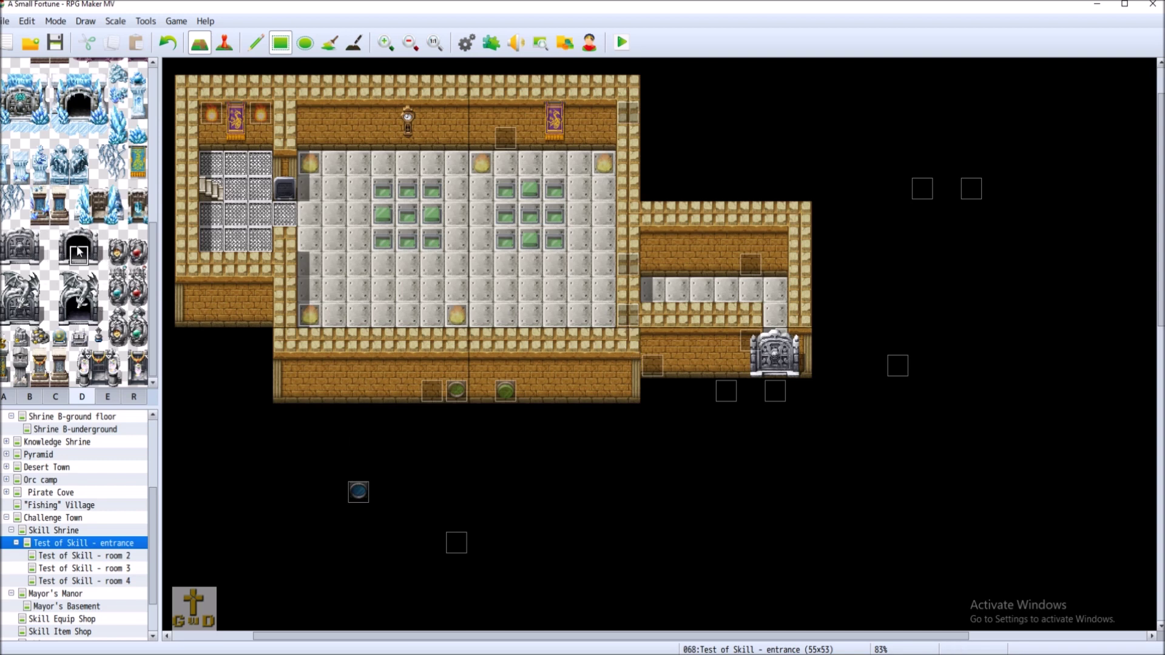
drag(60, 233, 98, 259)
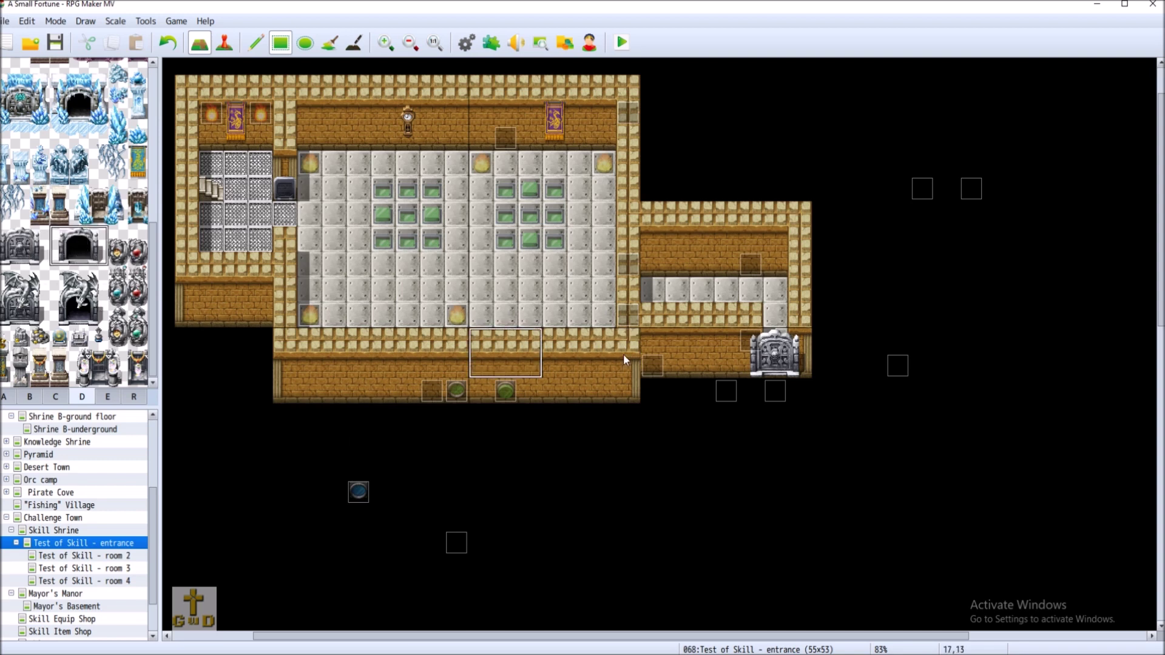
click(762, 343)
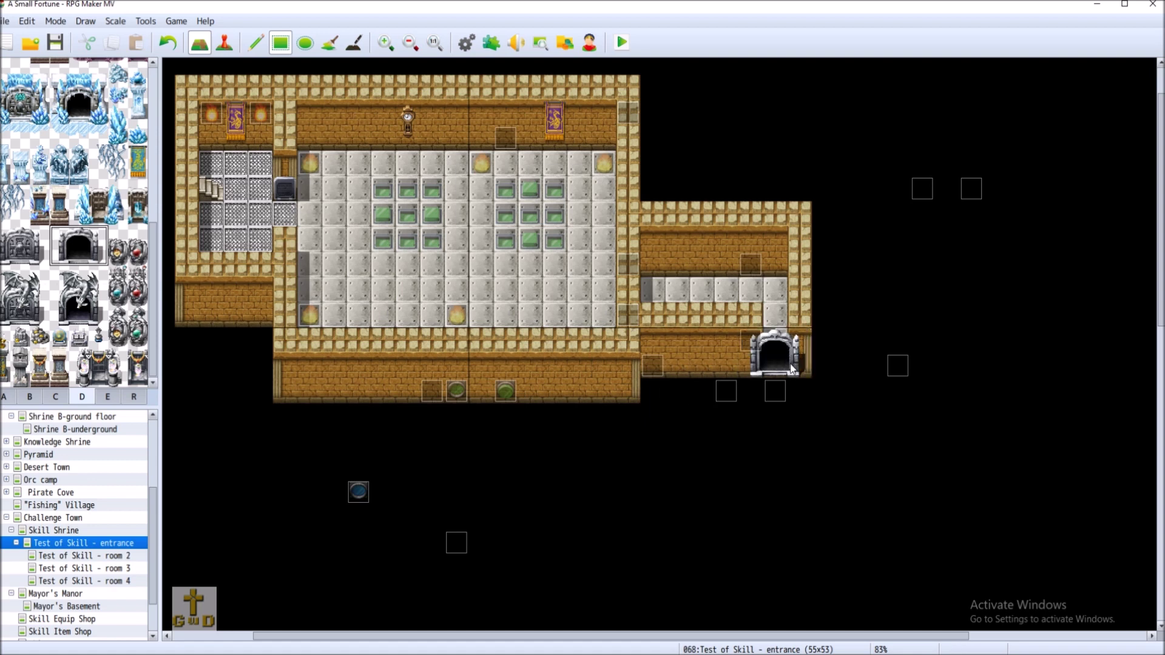
click(55, 43)
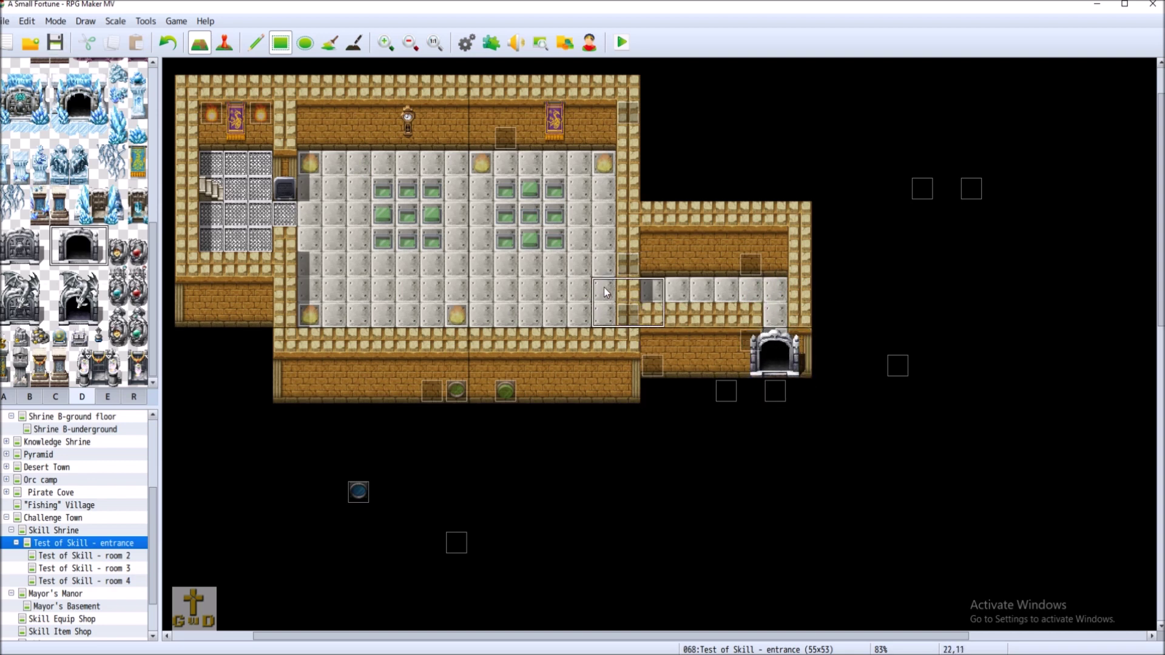
Place a second open stone archway in the empty area west of the ice-floored room, beside the start of its path
right_click(237, 442)
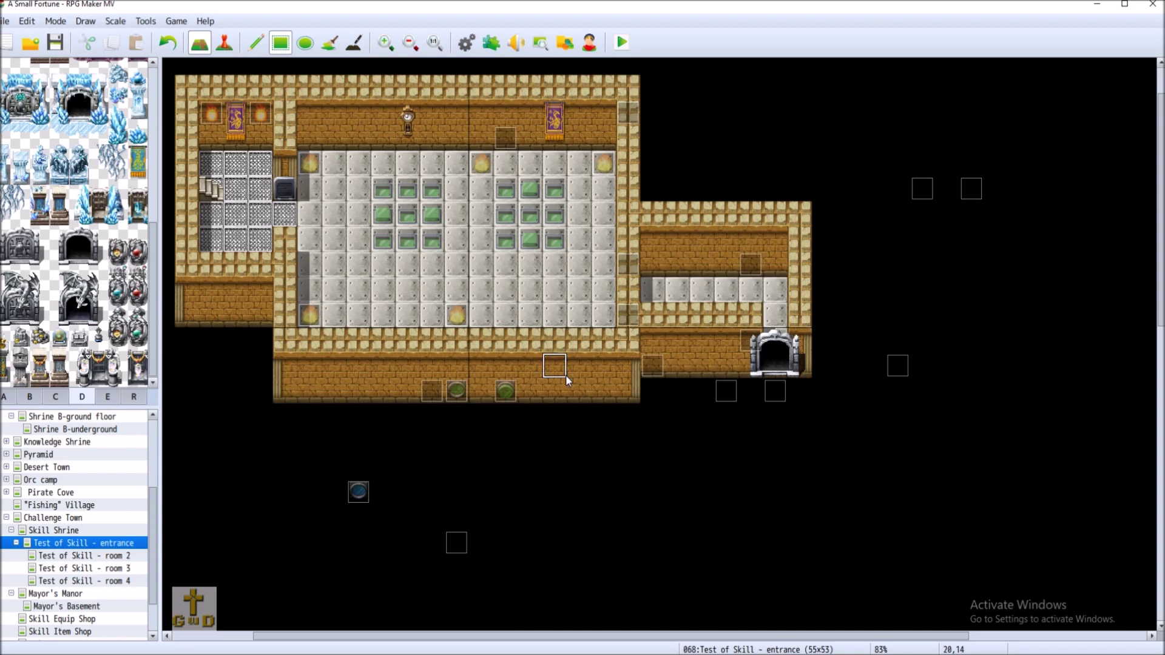
scroll(531, 582, down, 8)
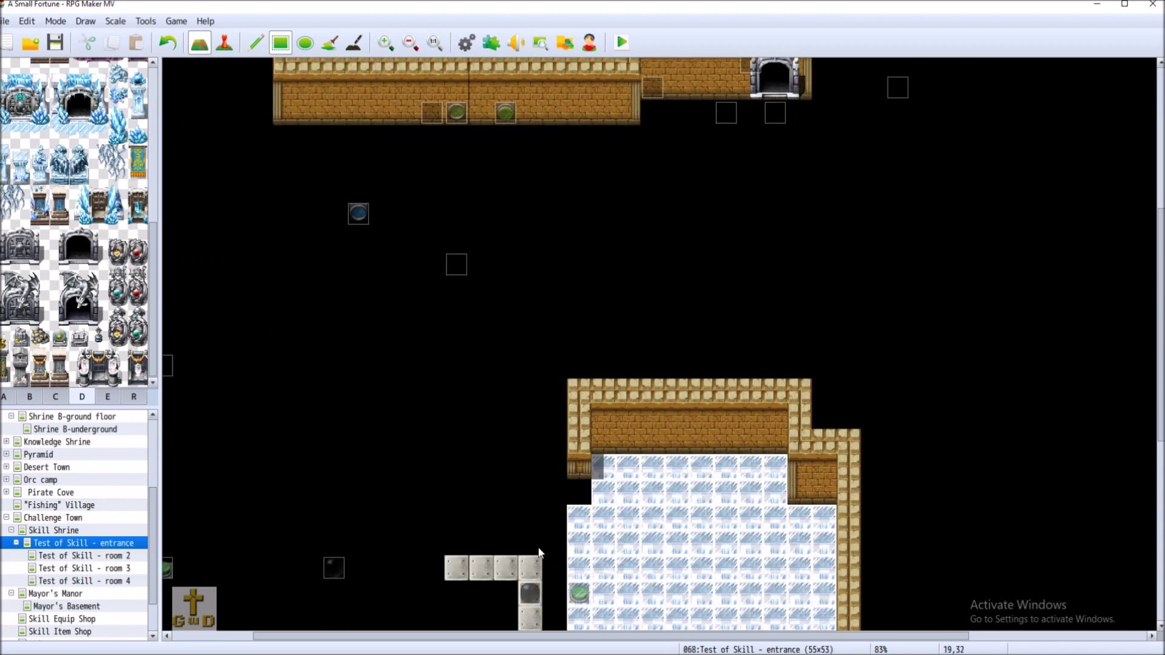
scroll(536, 543, down, 1)
click(64, 235)
drag(78, 255, 100, 260)
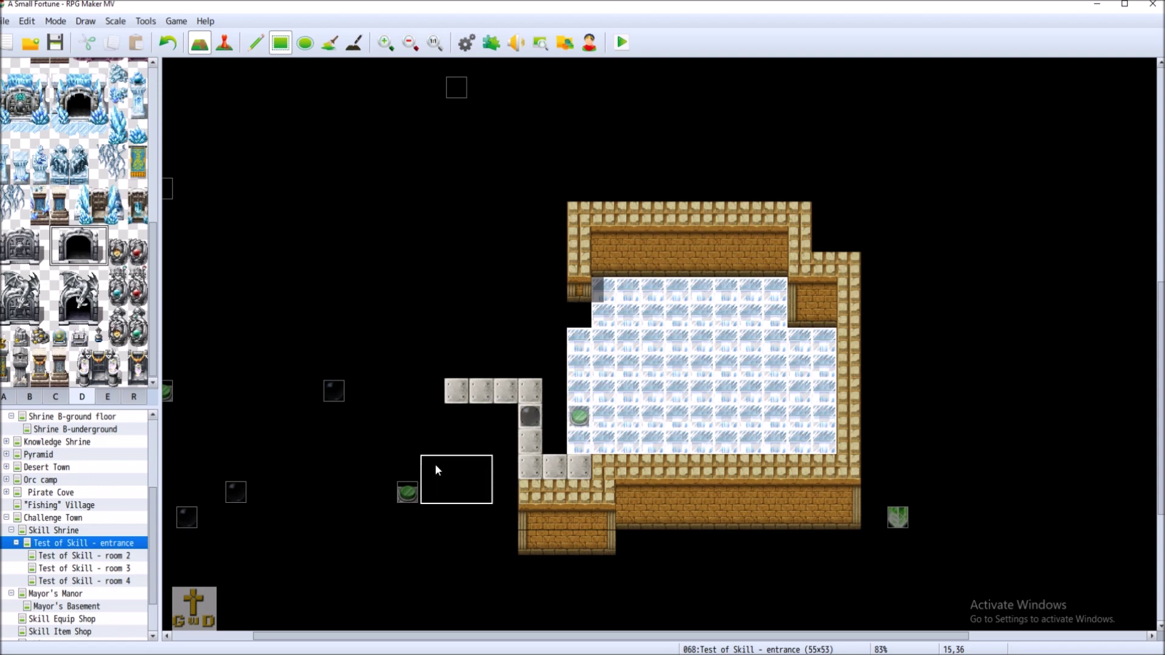
click(364, 371)
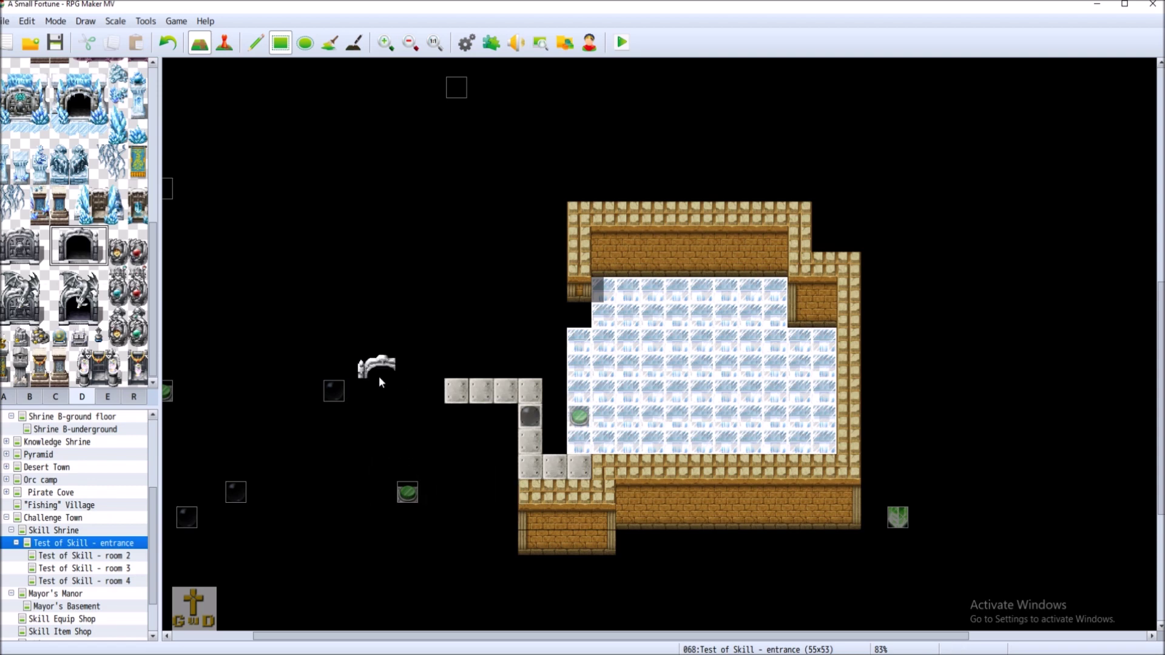
click(402, 388)
Lay a grey metal floor path from the second archway to the ice room's entrance, and clear the old path with empty black tiles
click(12, 401)
click(20, 373)
drag(383, 416, 466, 425)
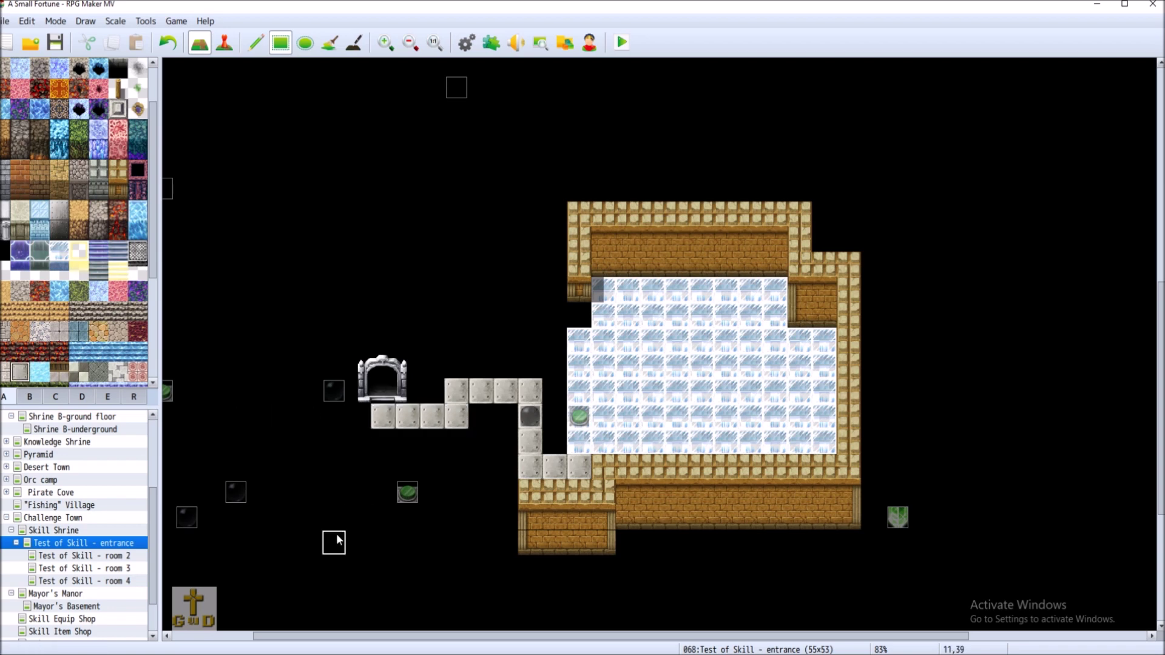
mouse_move(457, 441)
mouse_down()
mouse_move(458, 467)
mouse_move(505, 468)
mouse_up()
click(6, 247)
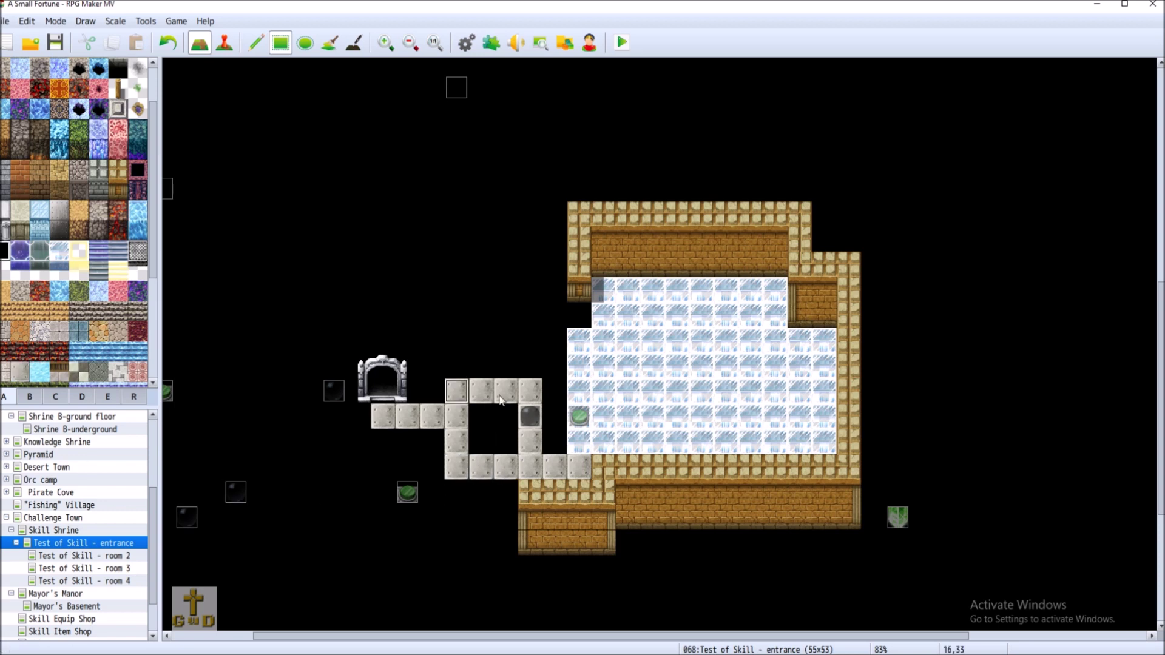
mouse_move(452, 383)
mouse_down()
mouse_move(506, 392)
mouse_move(530, 417)
mouse_move(507, 439)
mouse_up()
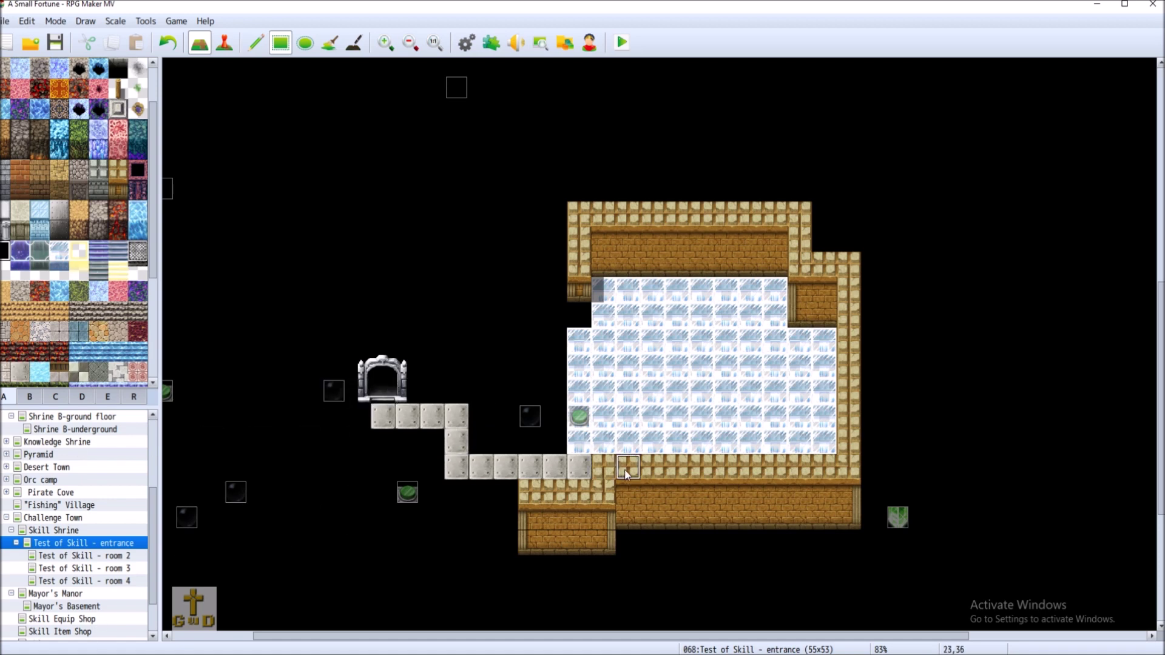
Draw fort wall tops along the west and north sides of the second archway, keeping a one-tile gap on the west
click(118, 170)
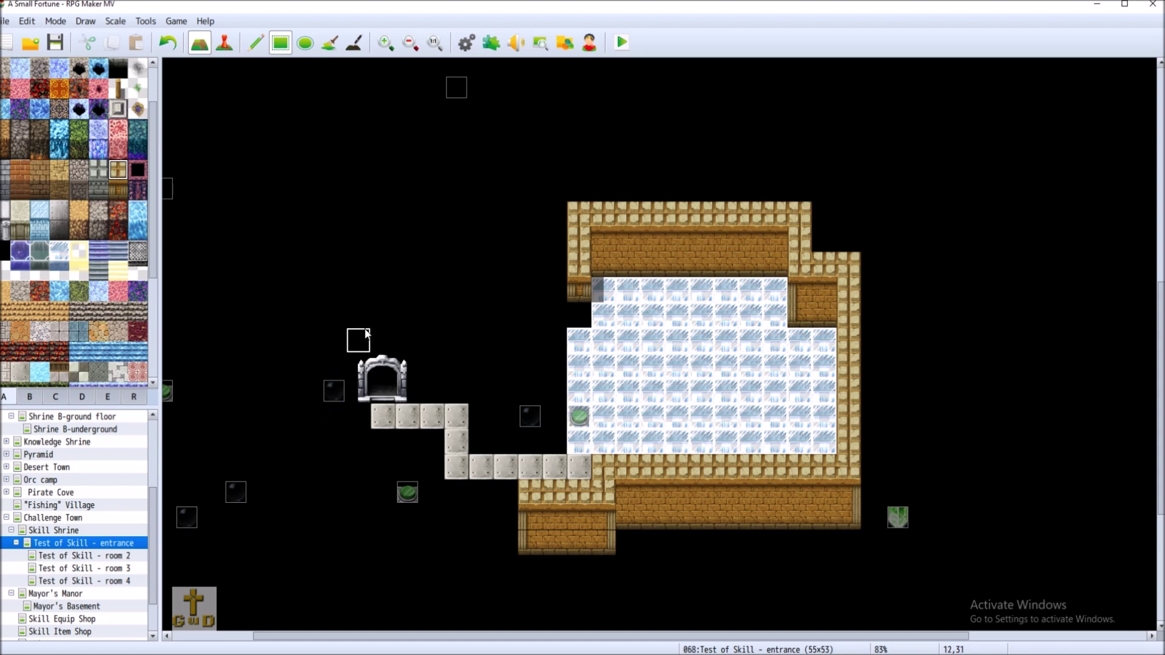
drag(366, 333, 367, 427)
click(169, 42)
drag(334, 340, 339, 424)
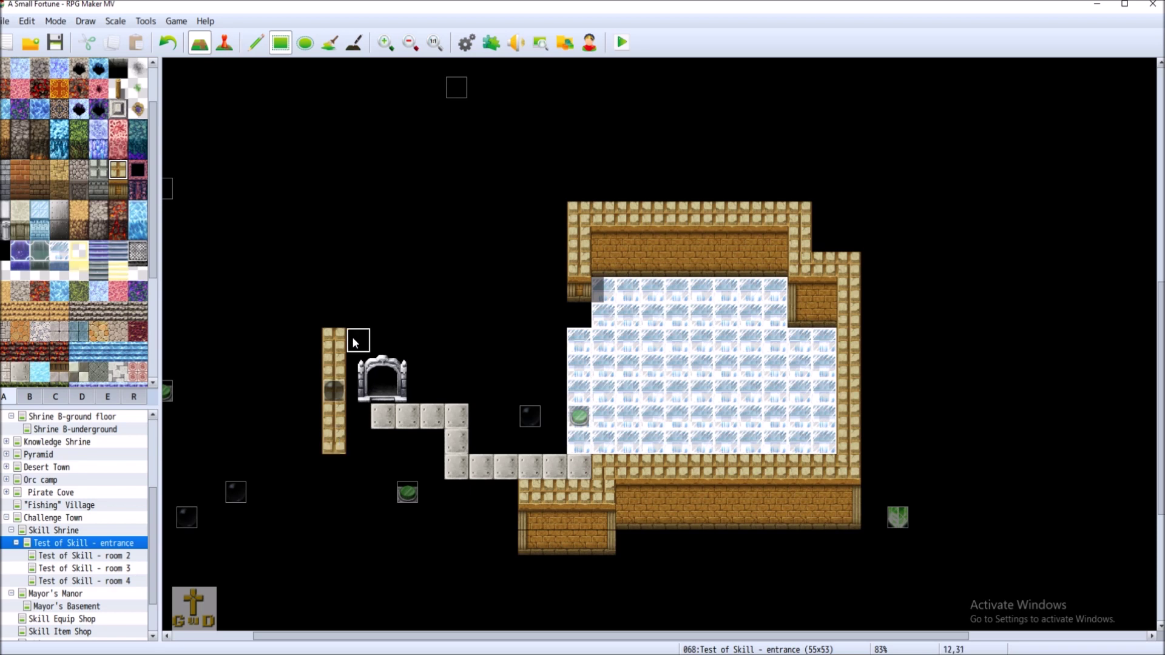
click(421, 338)
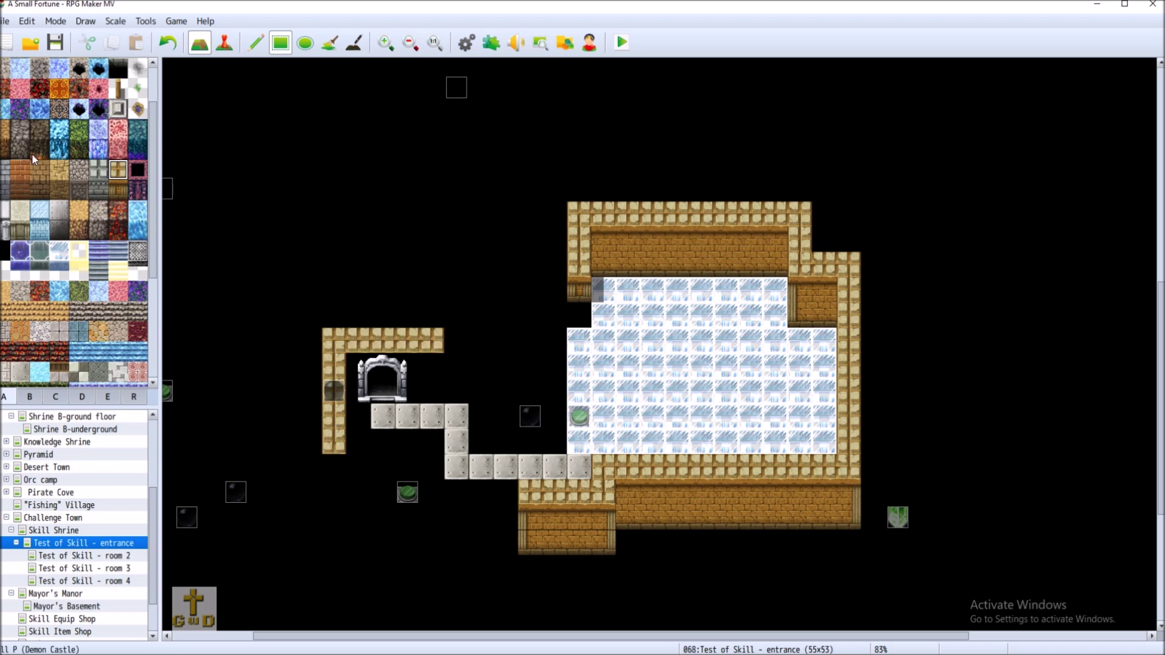
Draw fort wall tops along the south side of the new path, joining them to the ice room's wall
click(118, 190)
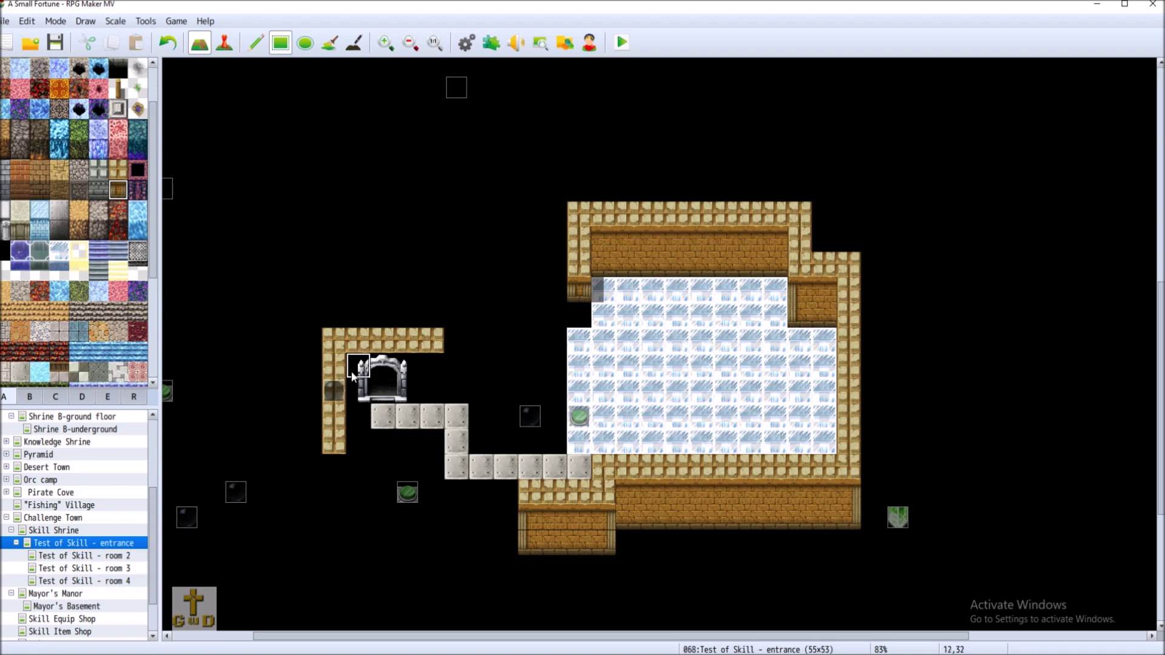
click(118, 170)
mouse_move(359, 436)
mouse_down()
mouse_move(432, 441)
mouse_move(429, 489)
mouse_move(504, 491)
mouse_up()
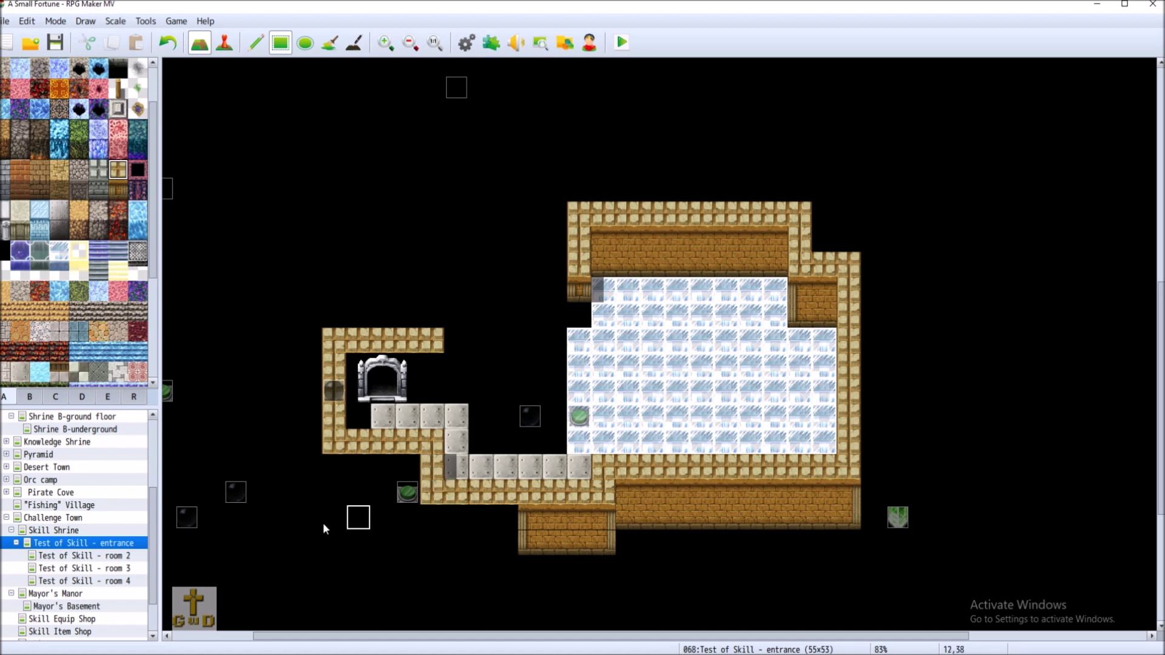
Draw fort brick wall faces along the north side of the grey path and beneath its southern wall tops
click(118, 189)
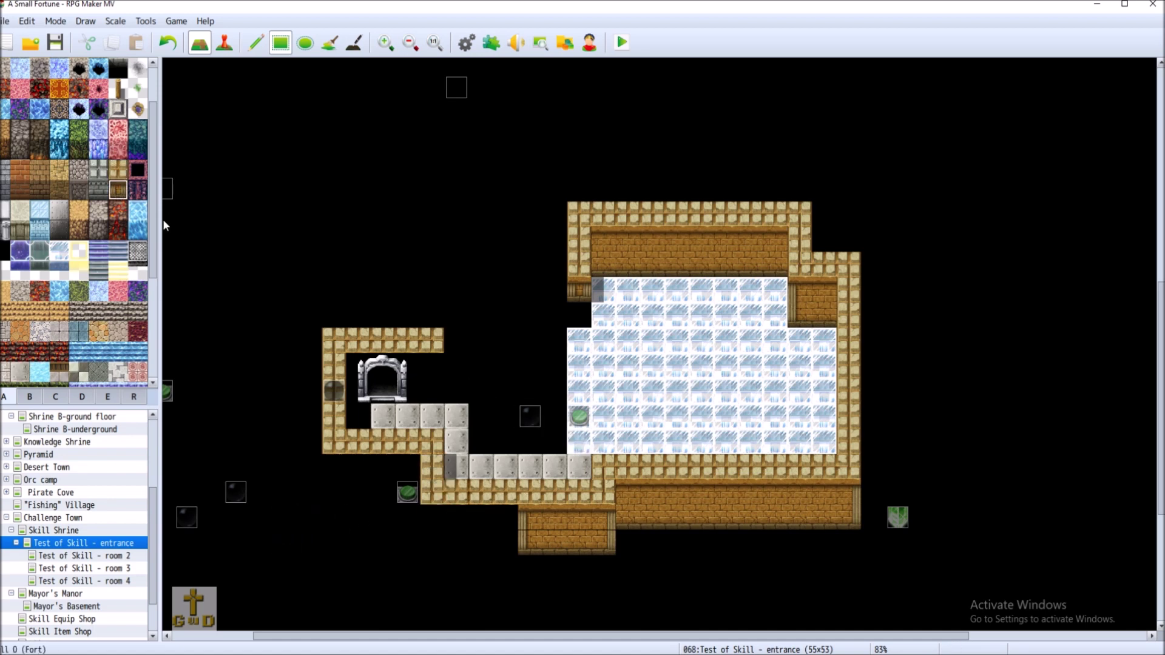
mouse_move(502, 449)
mouse_down()
mouse_move(476, 451)
mouse_move(548, 413)
mouse_up()
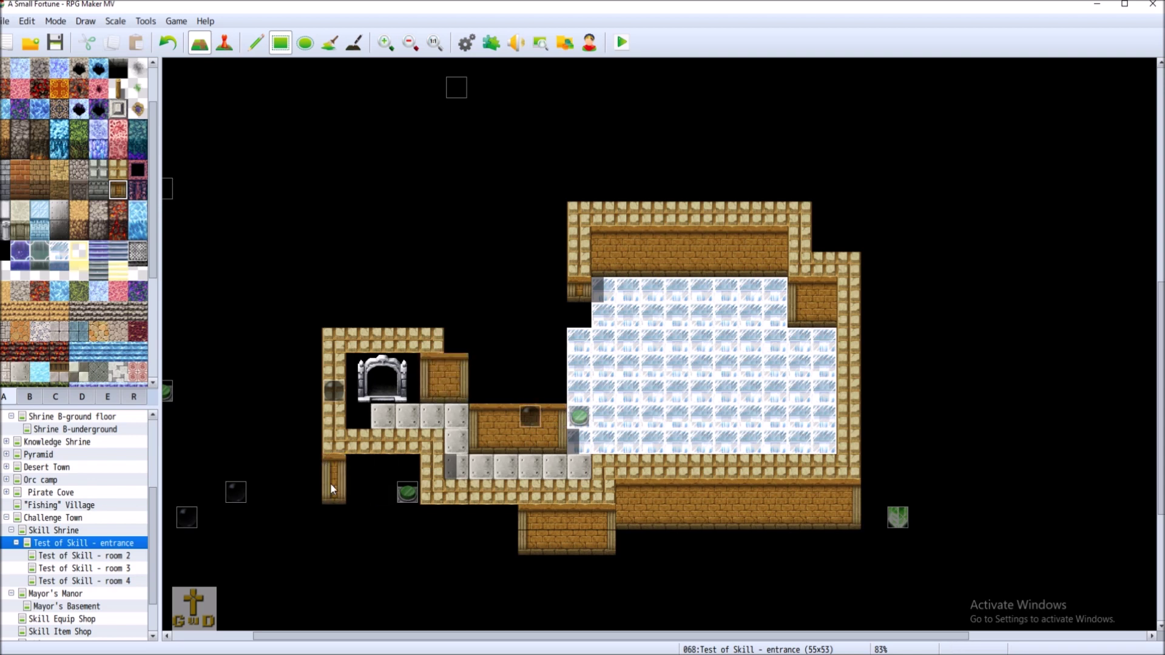
drag(331, 484, 406, 477)
drag(430, 517, 504, 537)
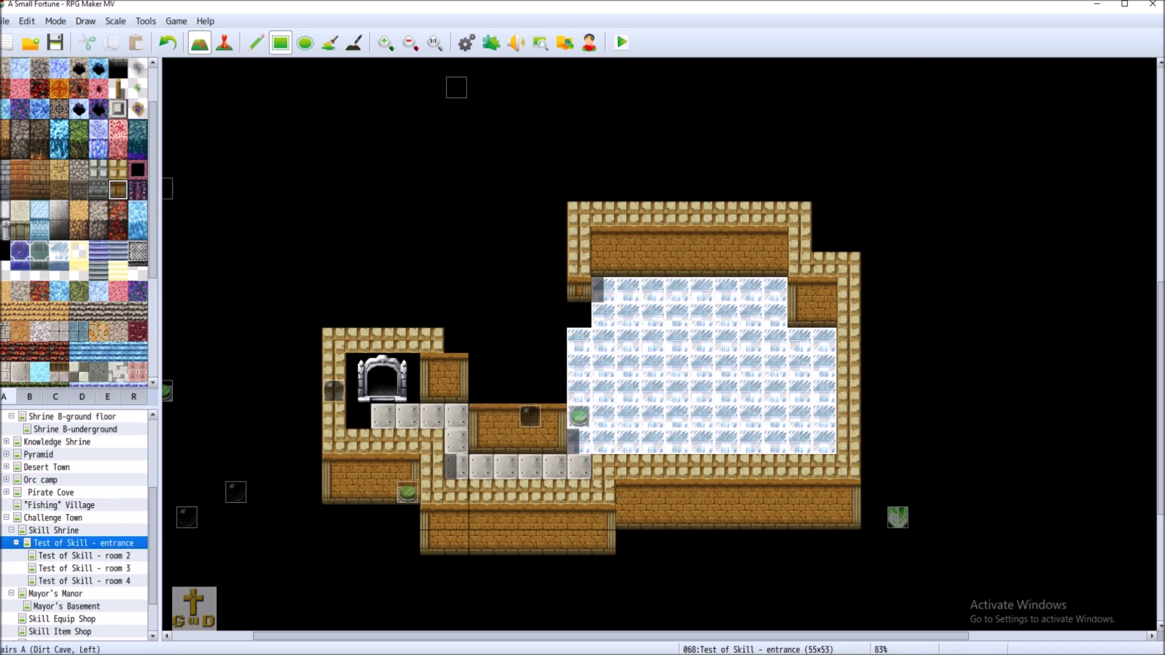
Add a grey metal floor tile at the path's west end, and cover the archway area with fort brick wall
click(20, 372)
click(359, 416)
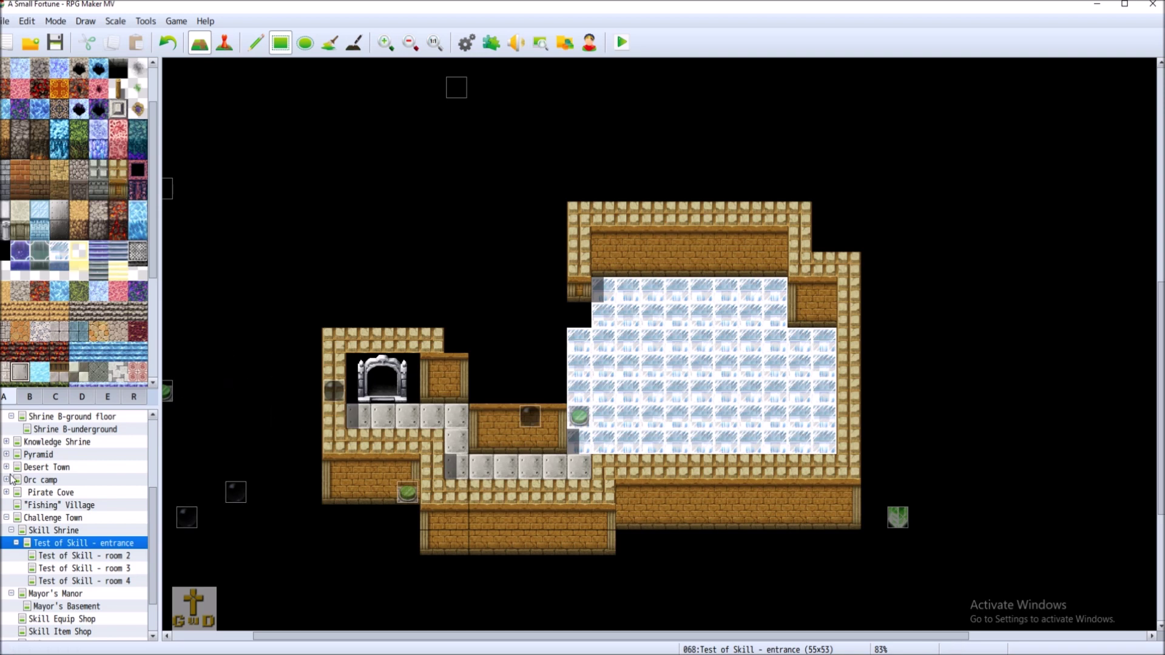
click(119, 190)
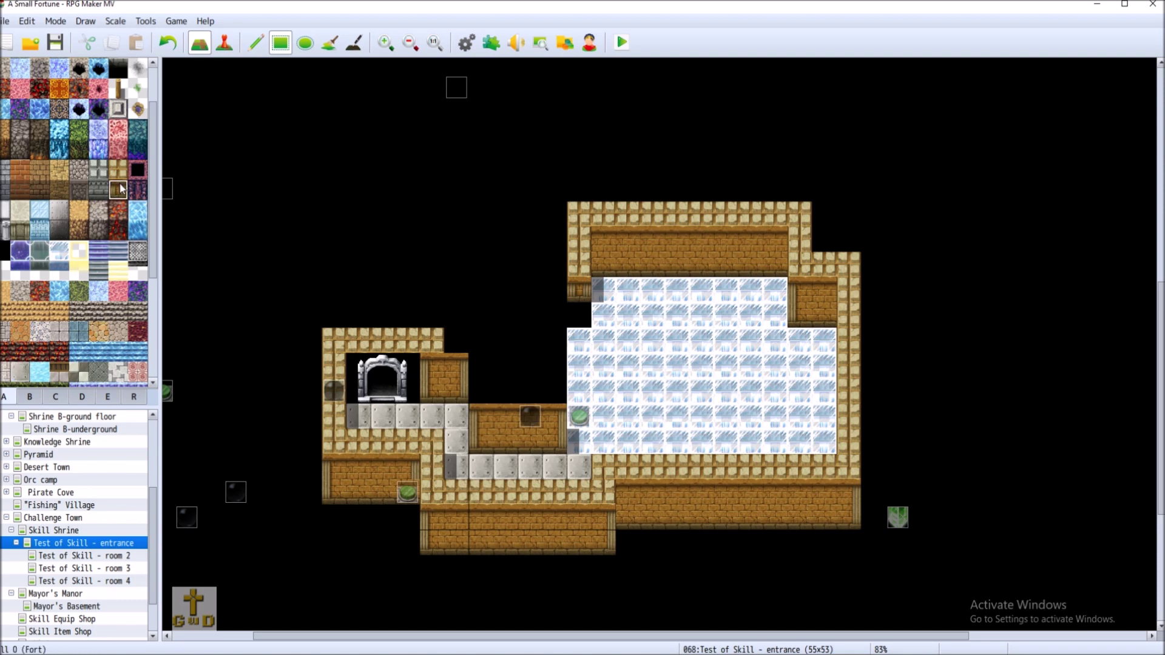
click(365, 378)
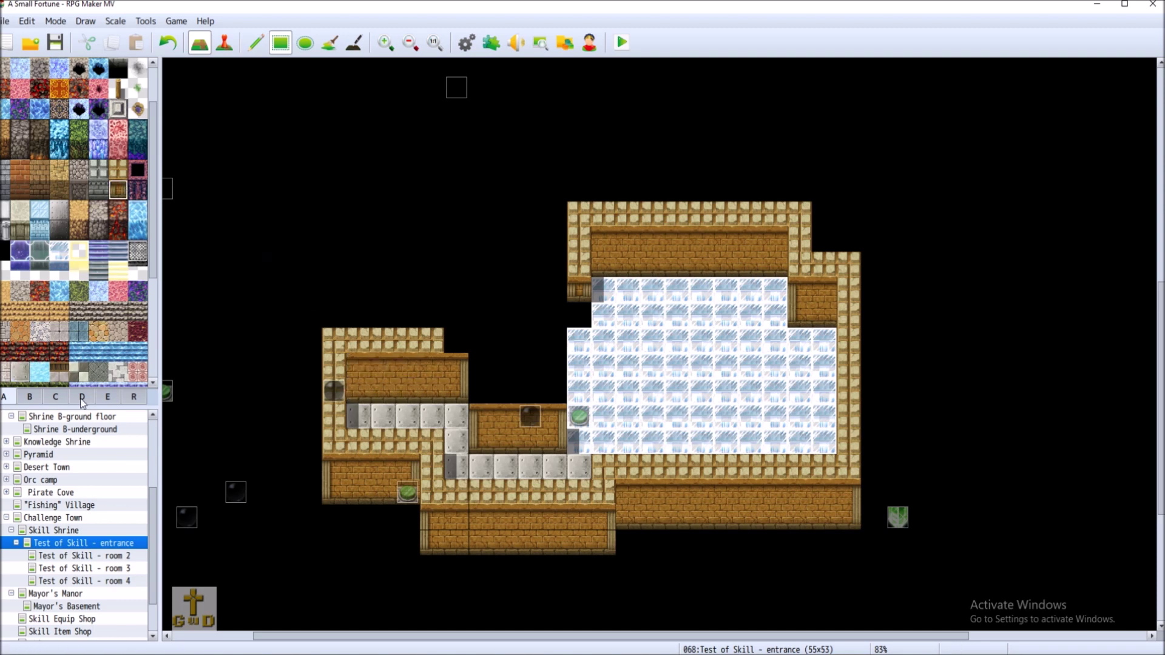
Draw fort wall tops along the passage's northeast side up to the ice room, and clear that room's west wall with empty black tiles
click(119, 170)
click(459, 344)
mouse_move(477, 344)
mouse_down()
mouse_move(479, 388)
mouse_move(548, 403)
mouse_up()
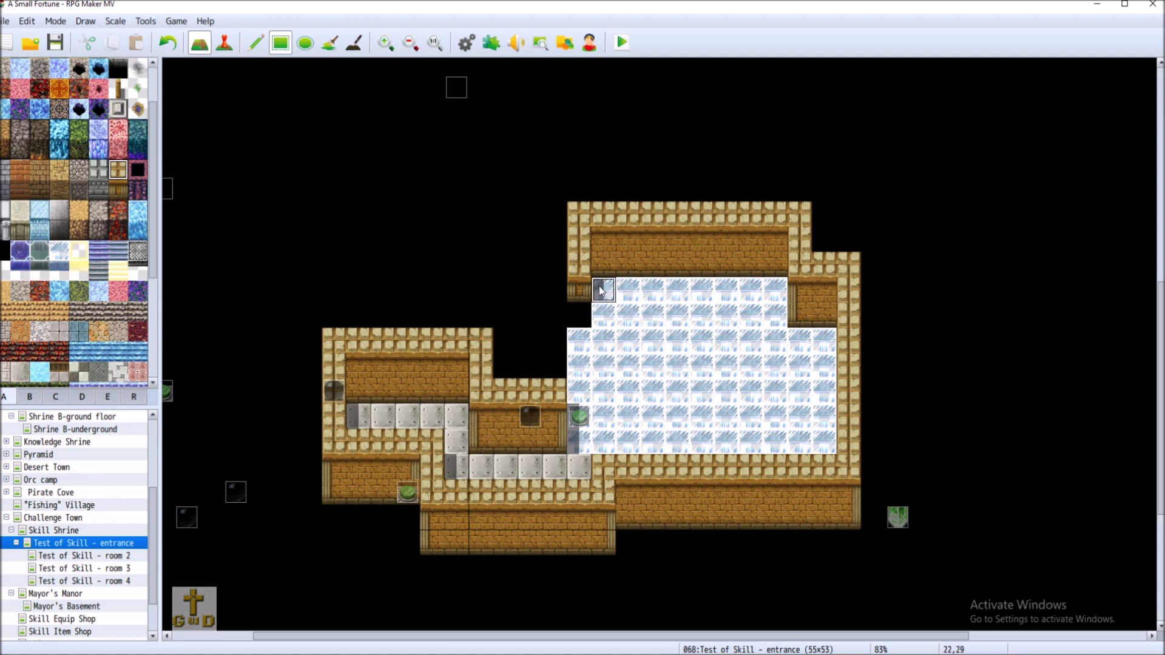
click(5, 251)
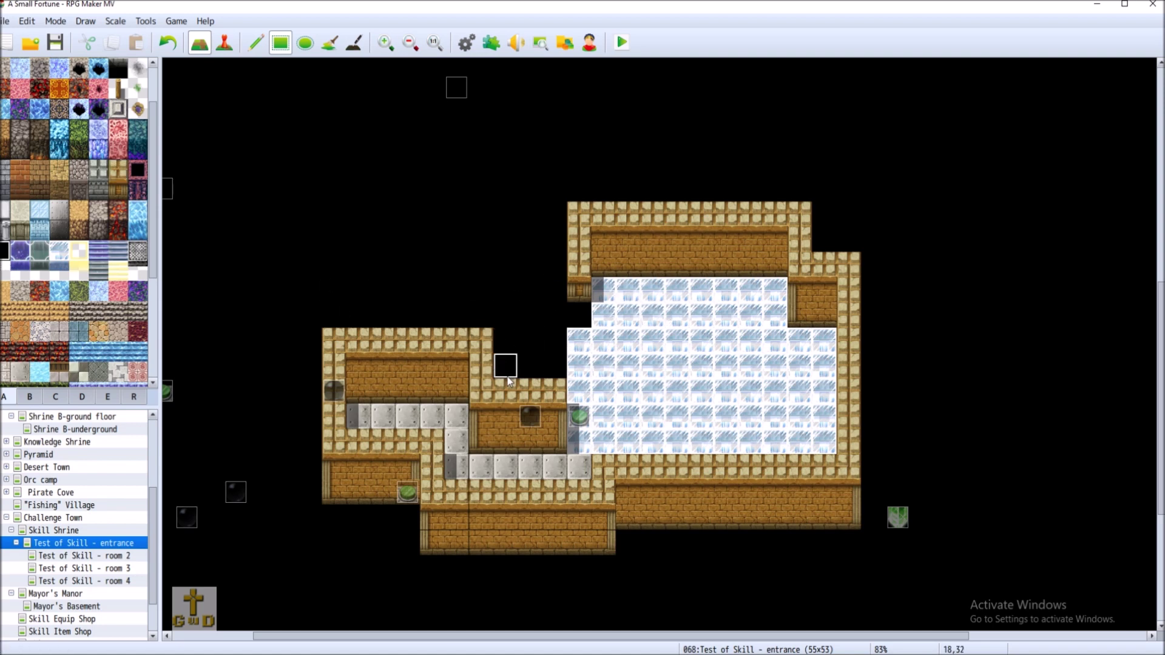
drag(579, 238, 571, 290)
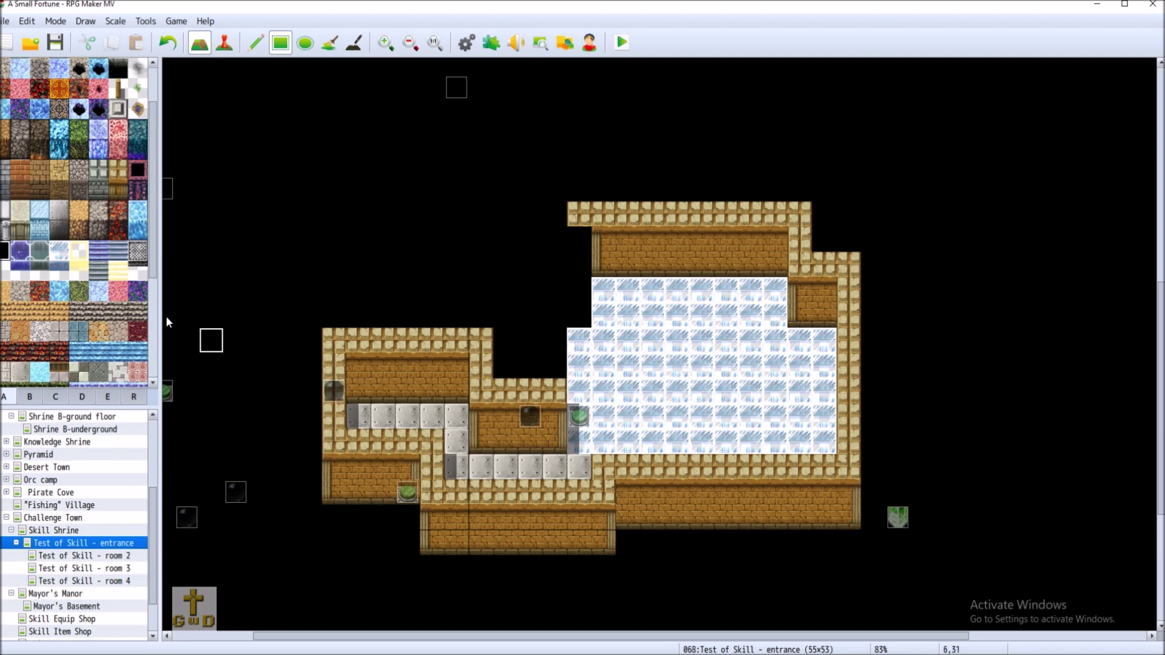
Try extending the ice floor west above the passage, enclosing the extension with fort wall tops on its west and north sides
click(63, 252)
drag(529, 337, 554, 372)
drag(549, 279, 527, 306)
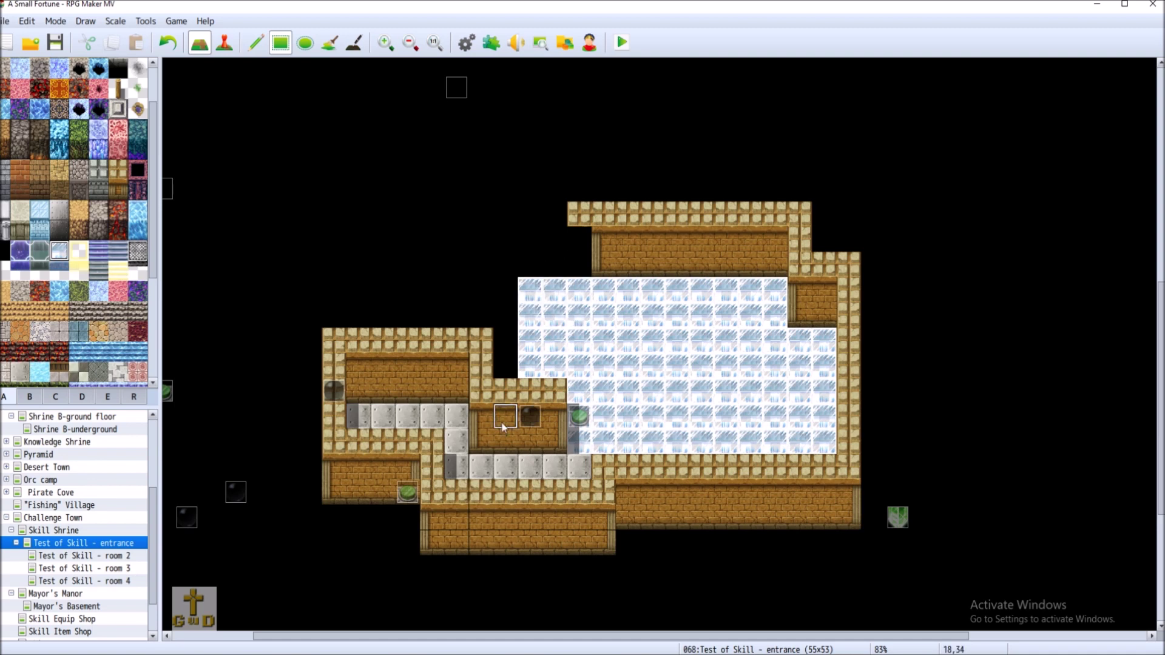
click(118, 169)
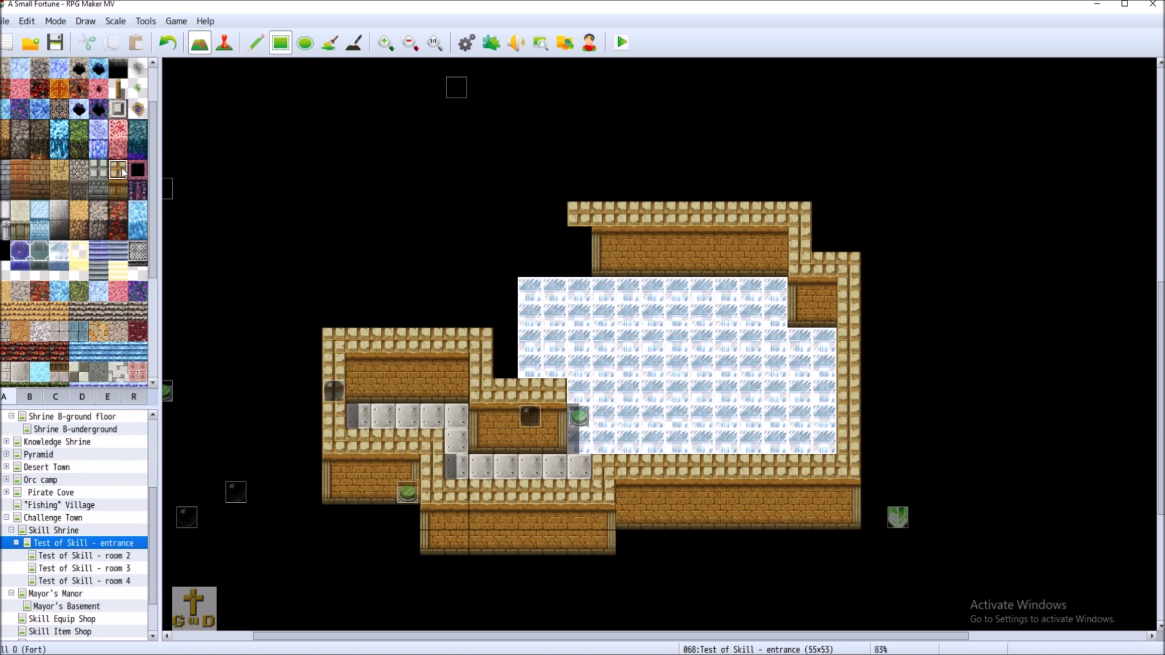
click(508, 365)
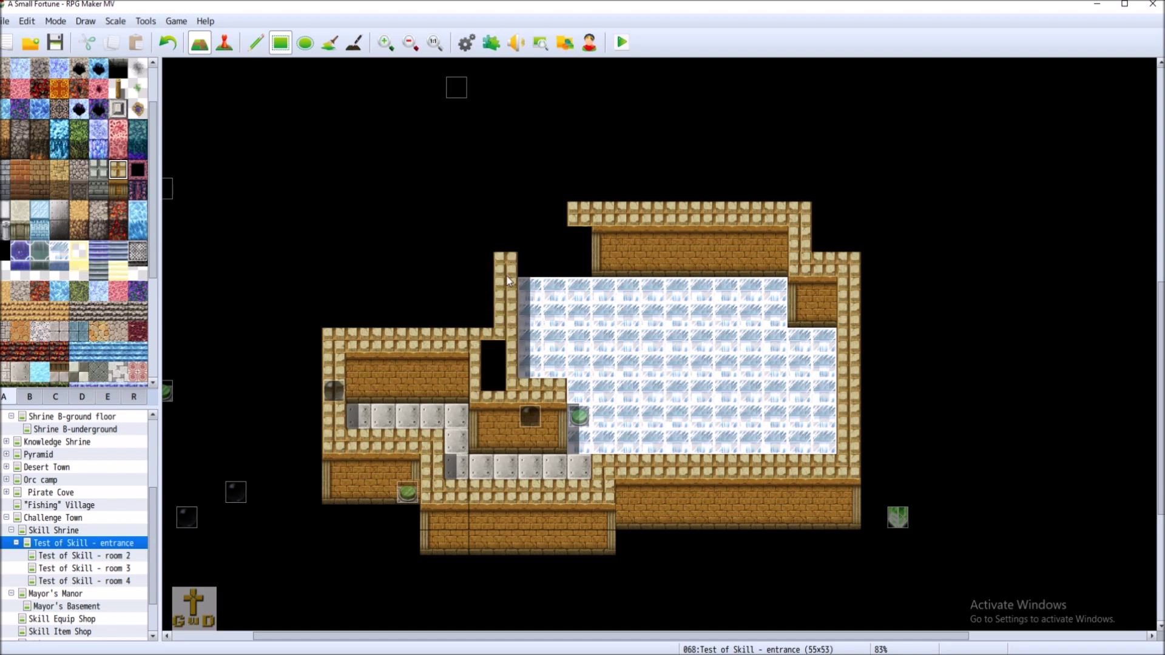
mouse_move(505, 213)
mouse_down()
mouse_move(506, 237)
mouse_move(522, 208)
mouse_move(562, 223)
mouse_up()
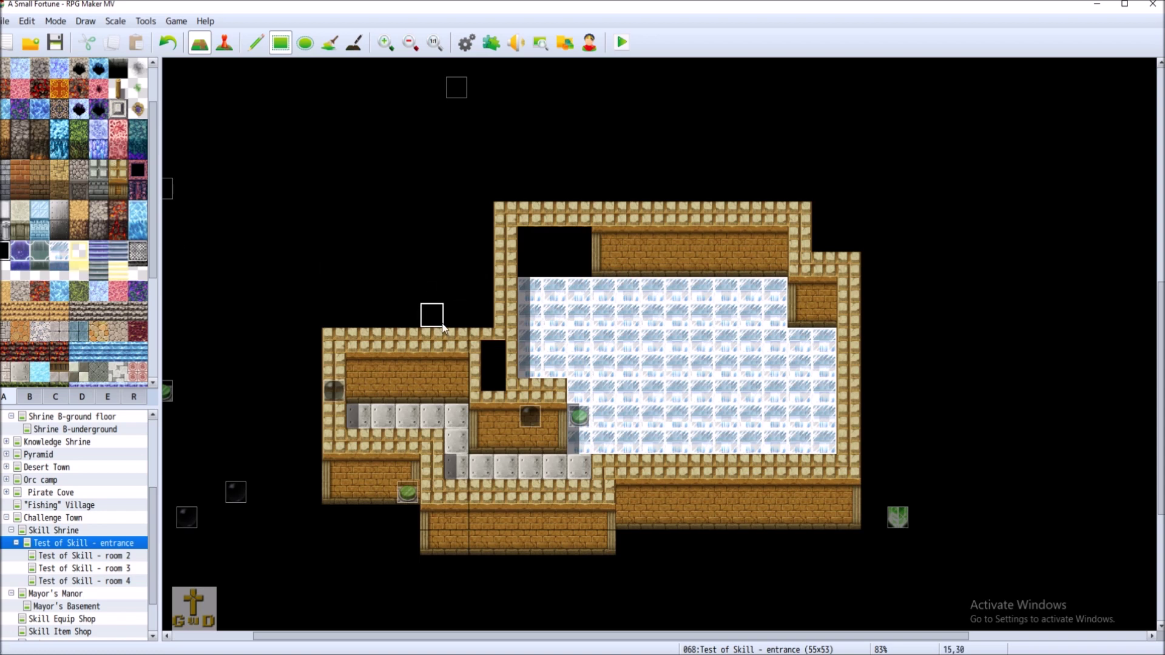
Clear the ice floor's western extension, its wall tops and the walls between the passage and the ice room with empty black tiles
drag(504, 237, 506, 360)
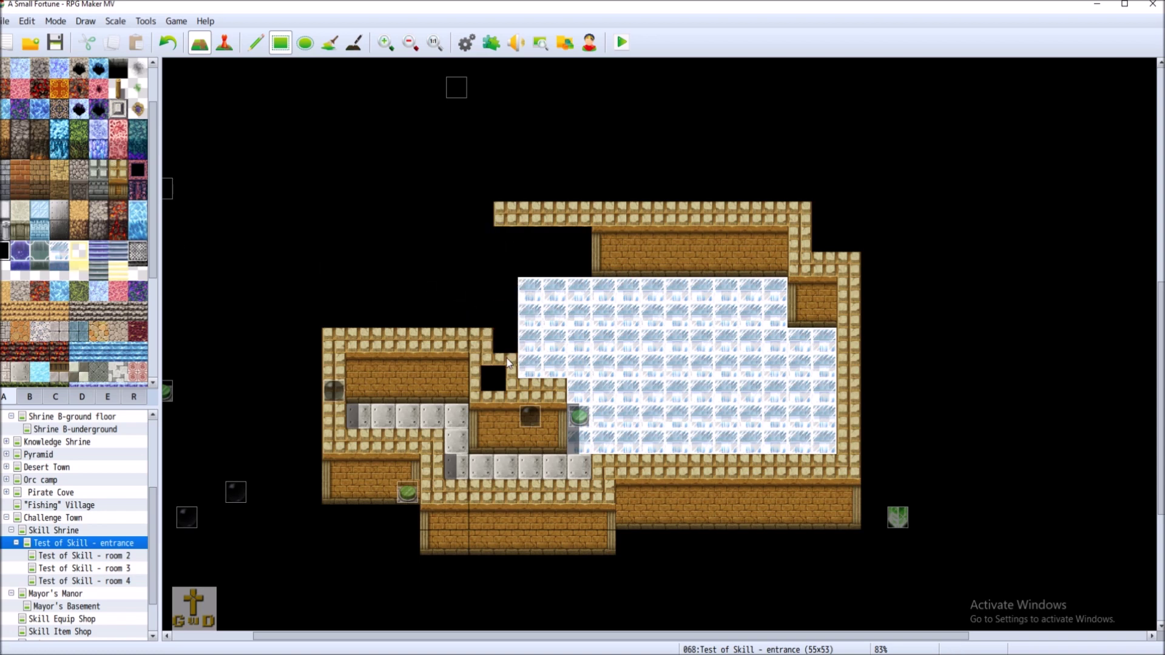
drag(530, 288, 550, 363)
drag(572, 284, 574, 362)
drag(501, 208, 579, 211)
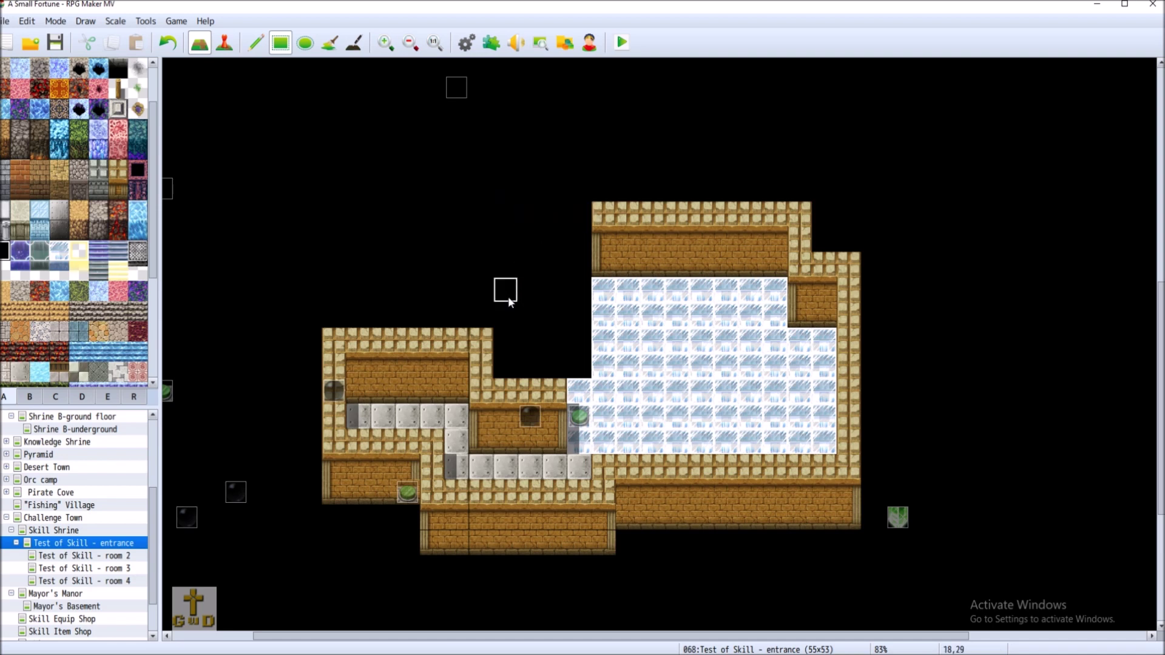
drag(510, 390, 552, 430)
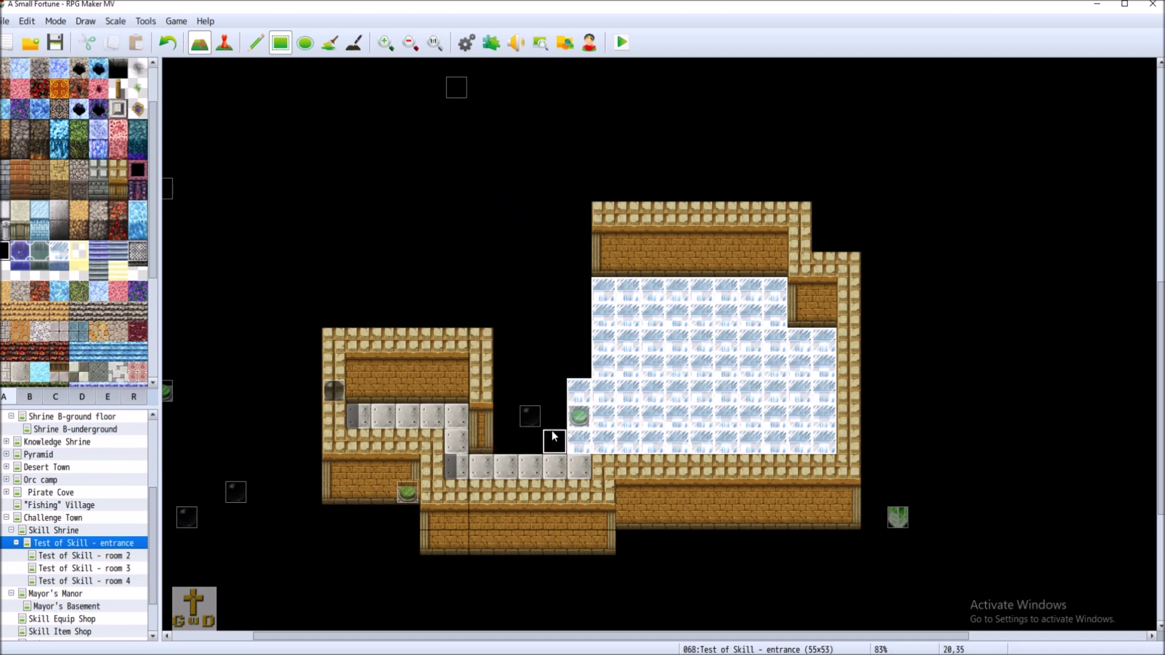
drag(484, 397, 481, 437)
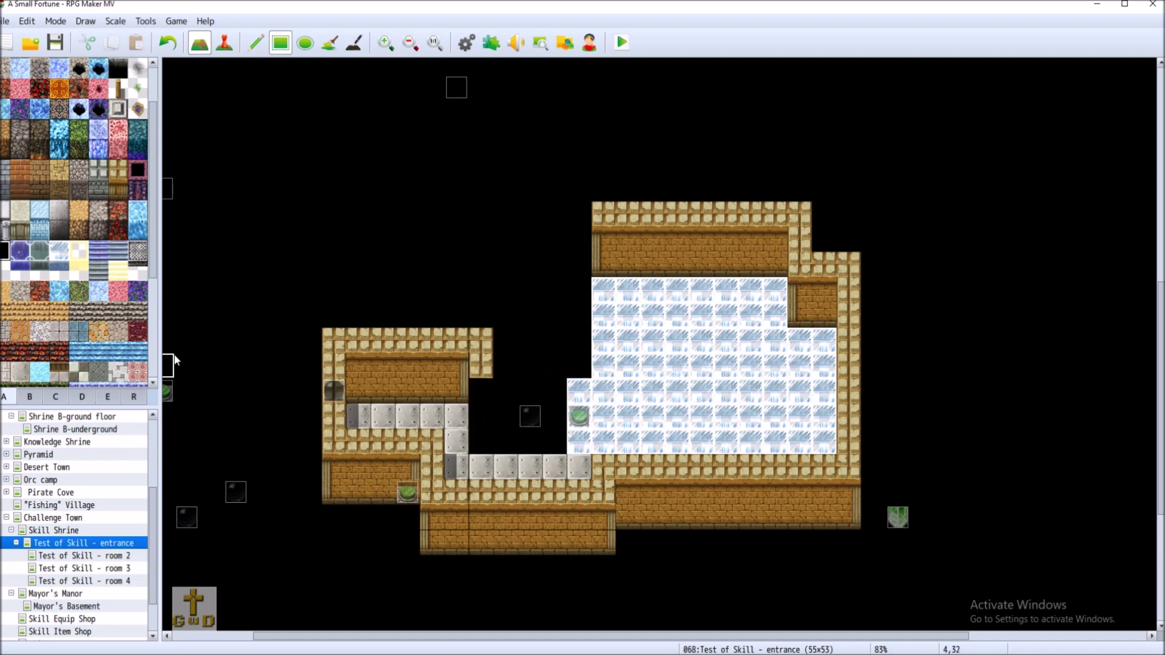
Place an open stone archway on the passage's north brick wall, one tile east of its western wall top, and save the project
click(82, 396)
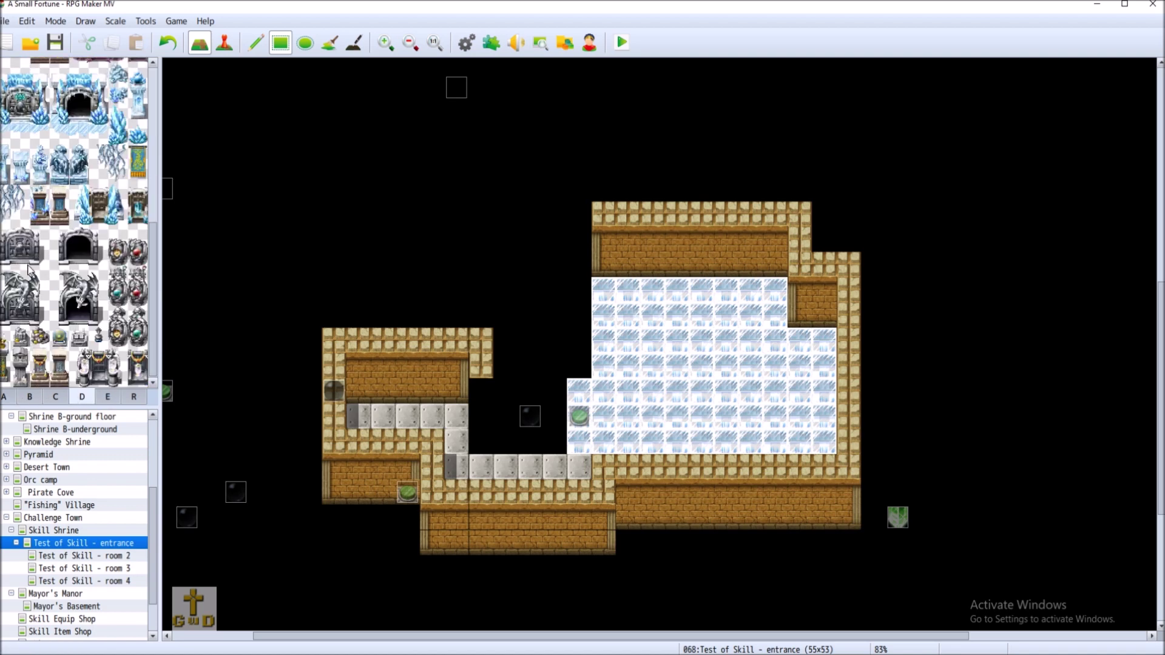
drag(61, 237, 97, 256)
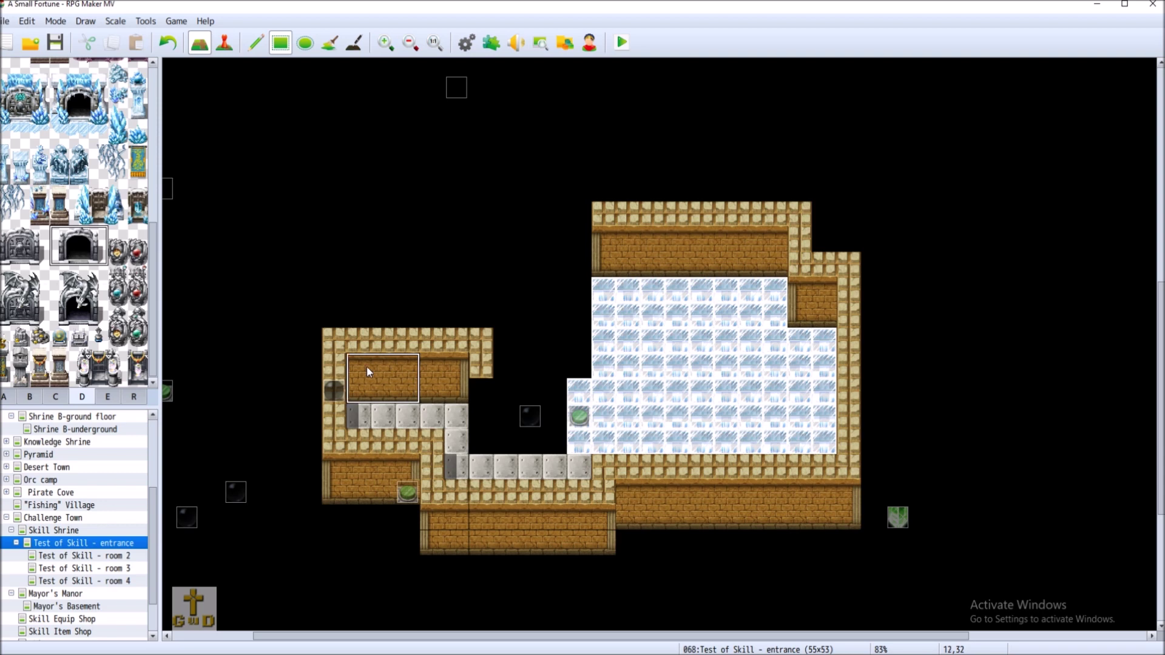
click(386, 367)
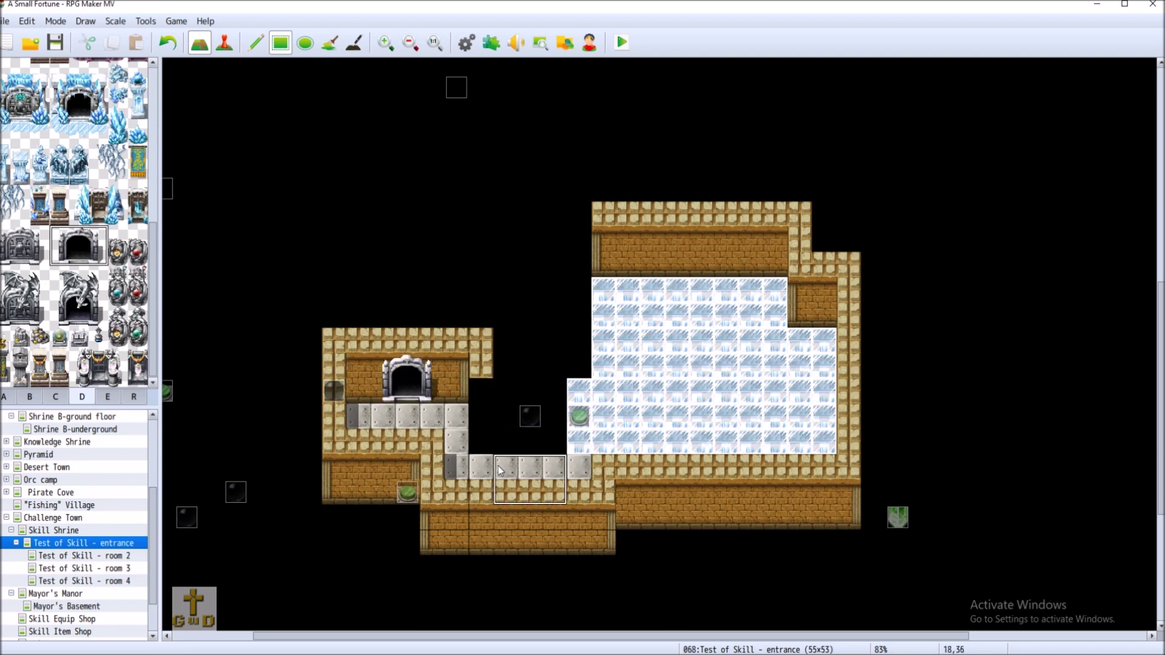
right_click(306, 218)
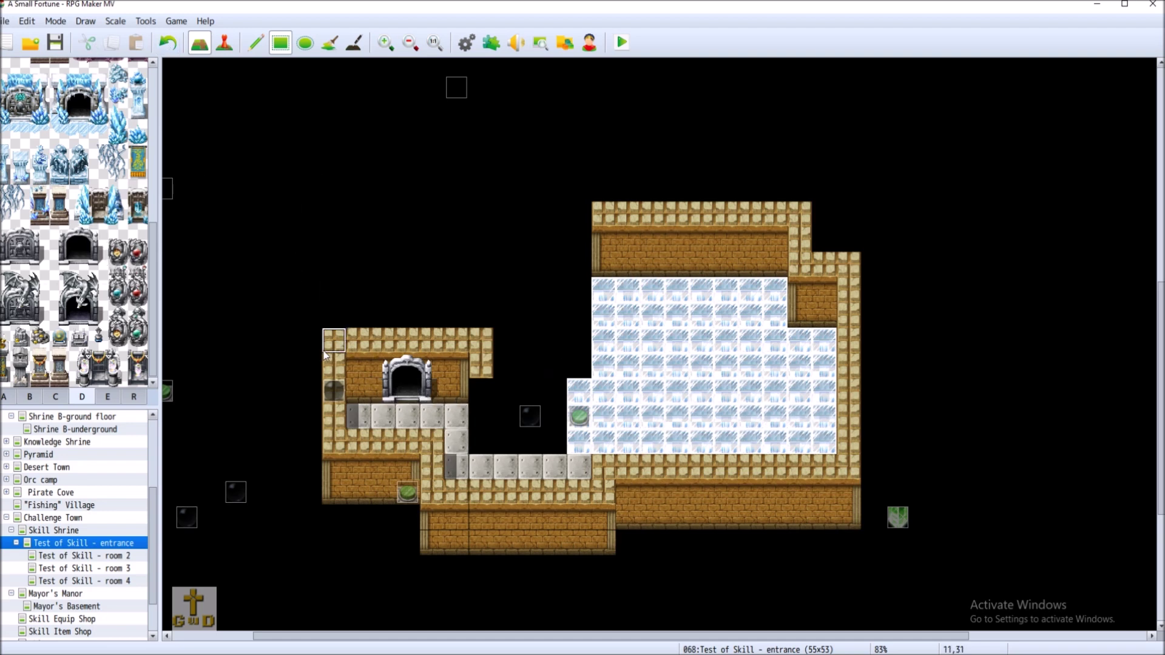
click(55, 42)
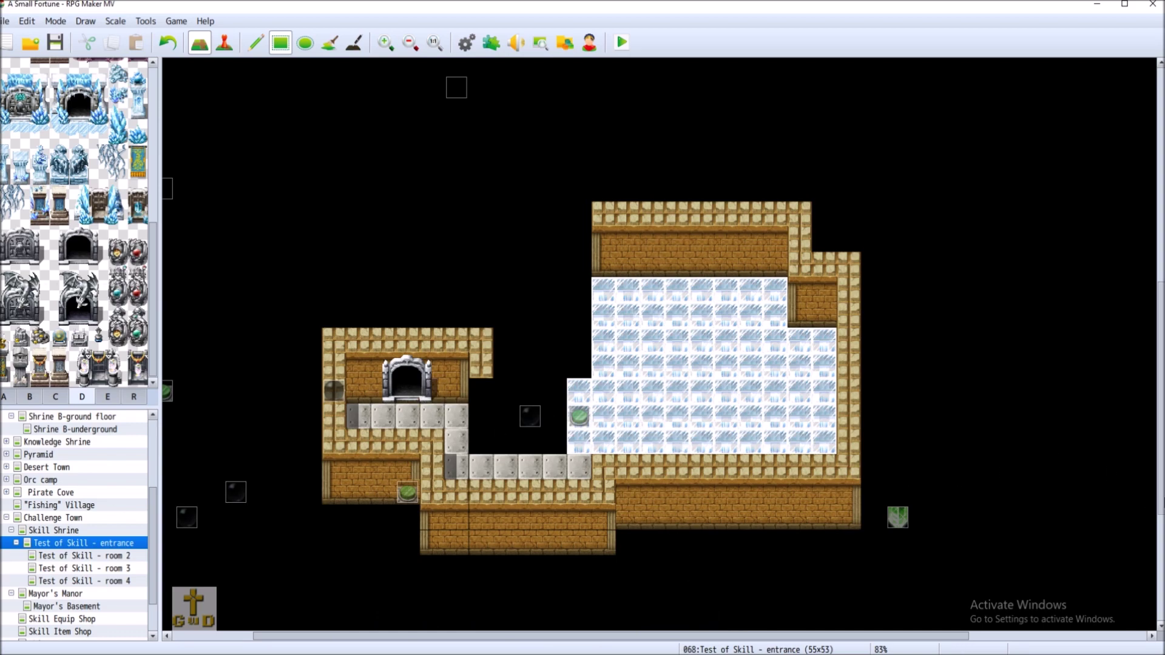
drag(1161, 485, 1161, 261)
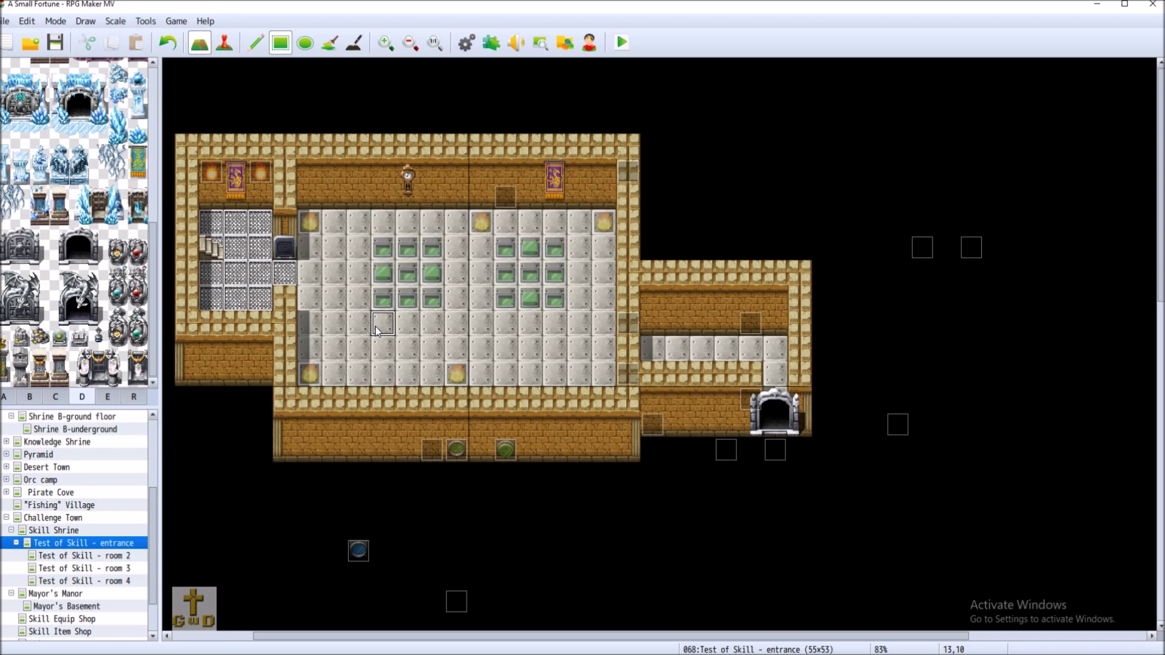
scroll(1141, 249, down, 10)
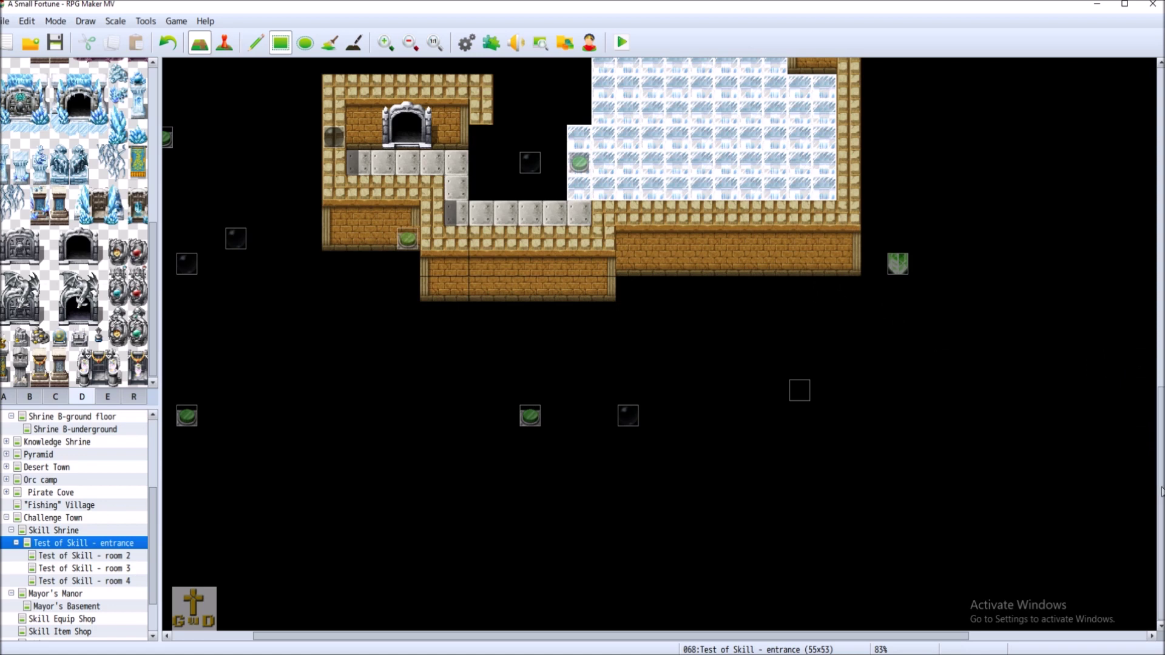
scroll(1154, 401, up, 3)
scroll(1154, 401, up, 1)
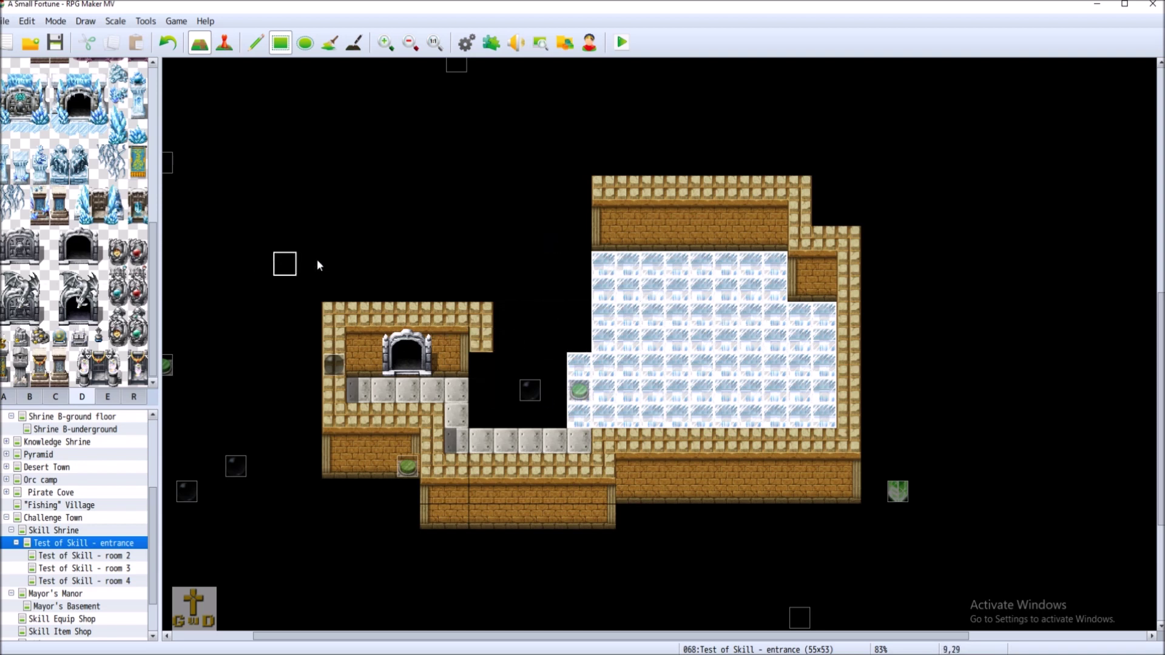
scroll(503, 251, up, 6)
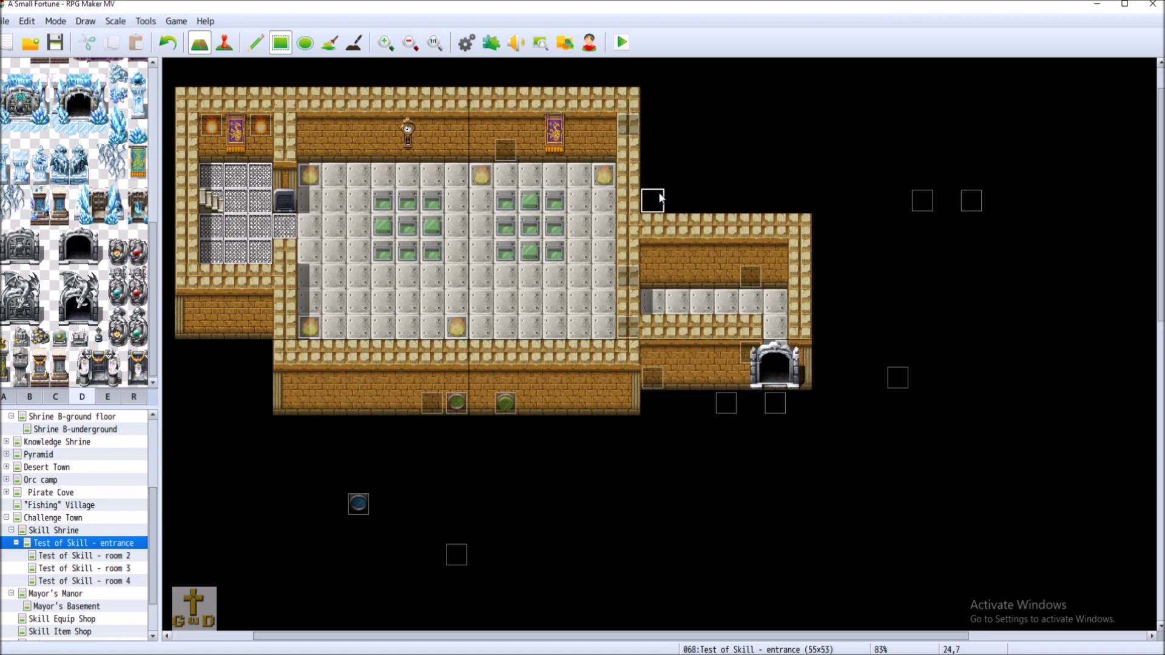
key(F6)
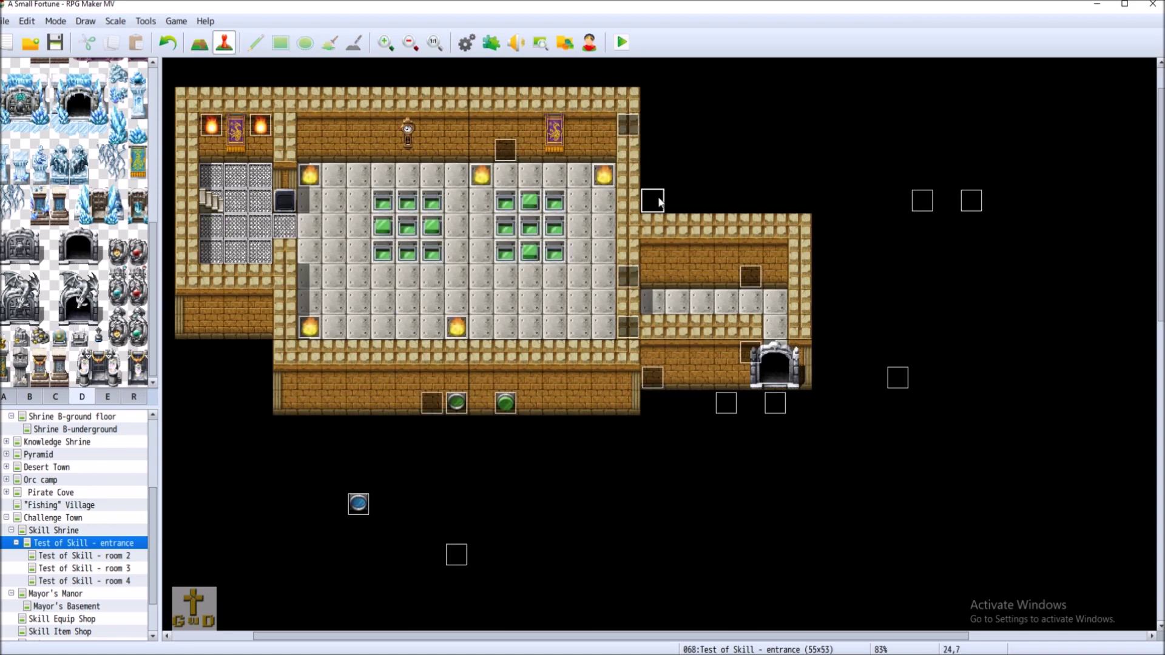
right_click(653, 198)
click(711, 215)
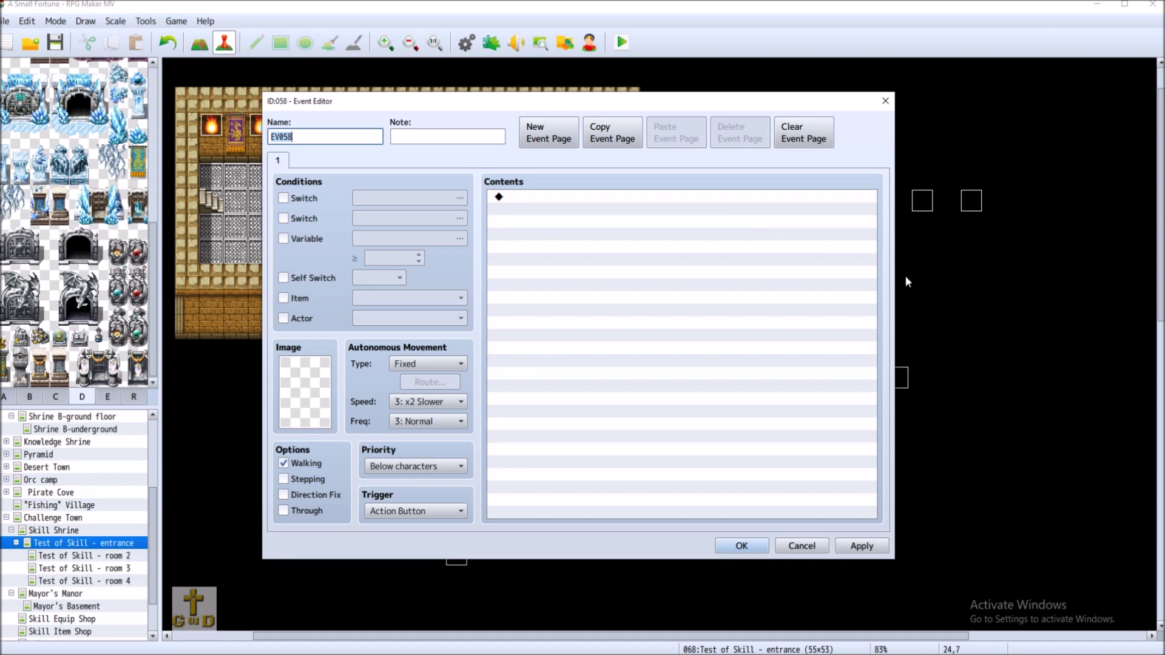
click(428, 511)
click(406, 585)
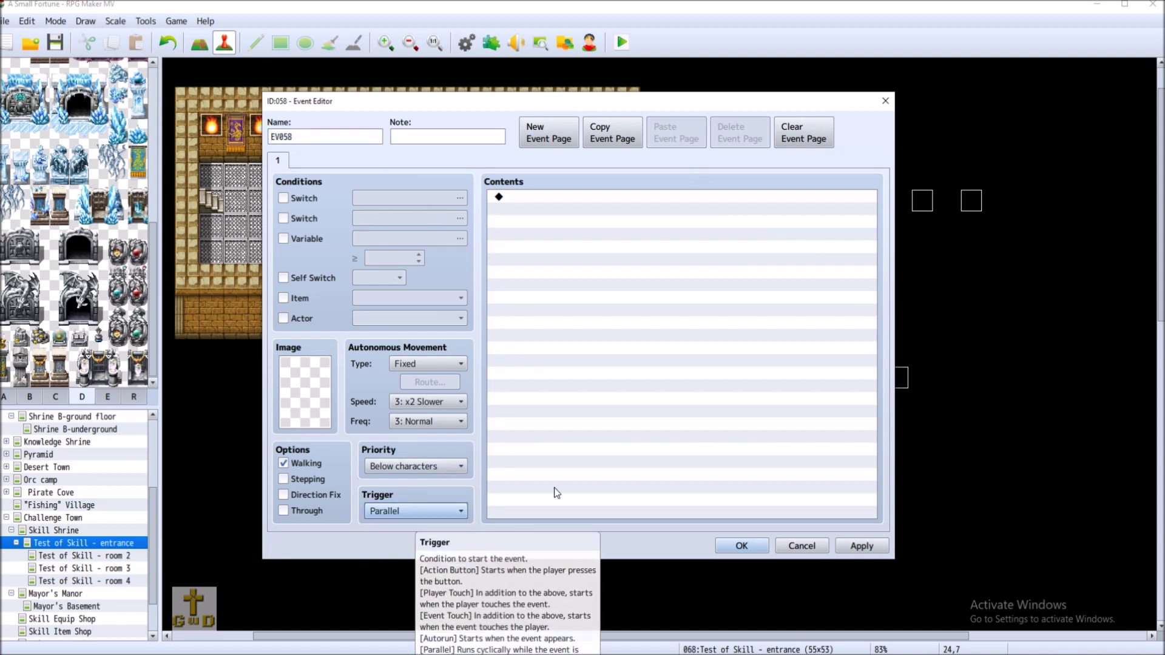
double_click(525, 197)
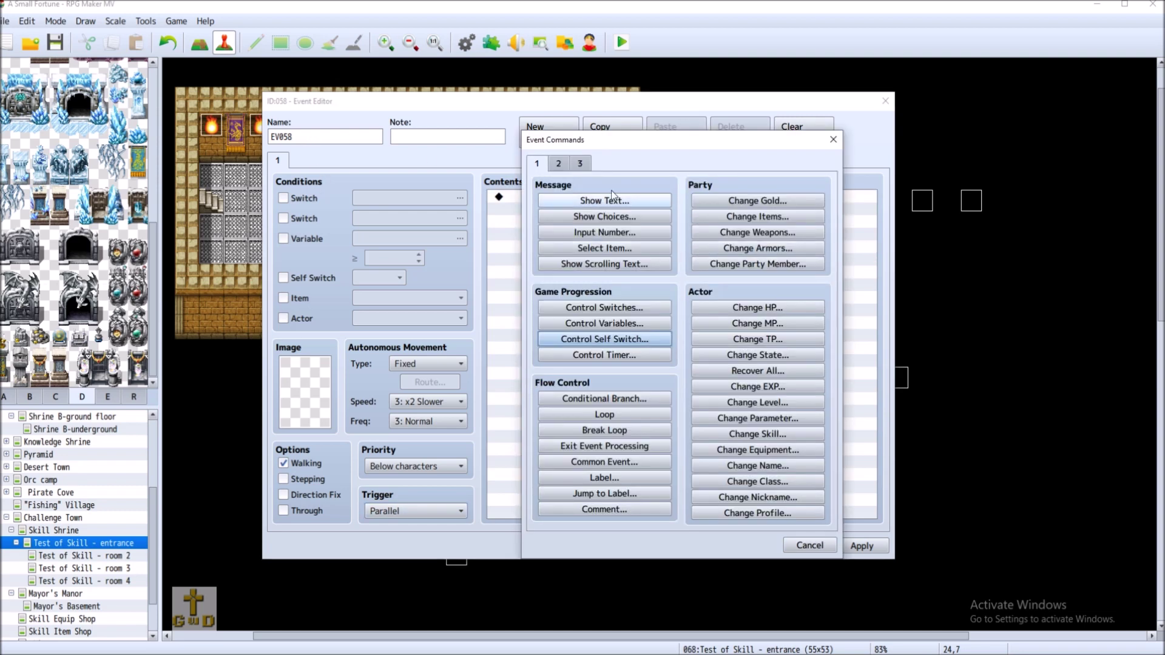
click(558, 163)
click(809, 545)
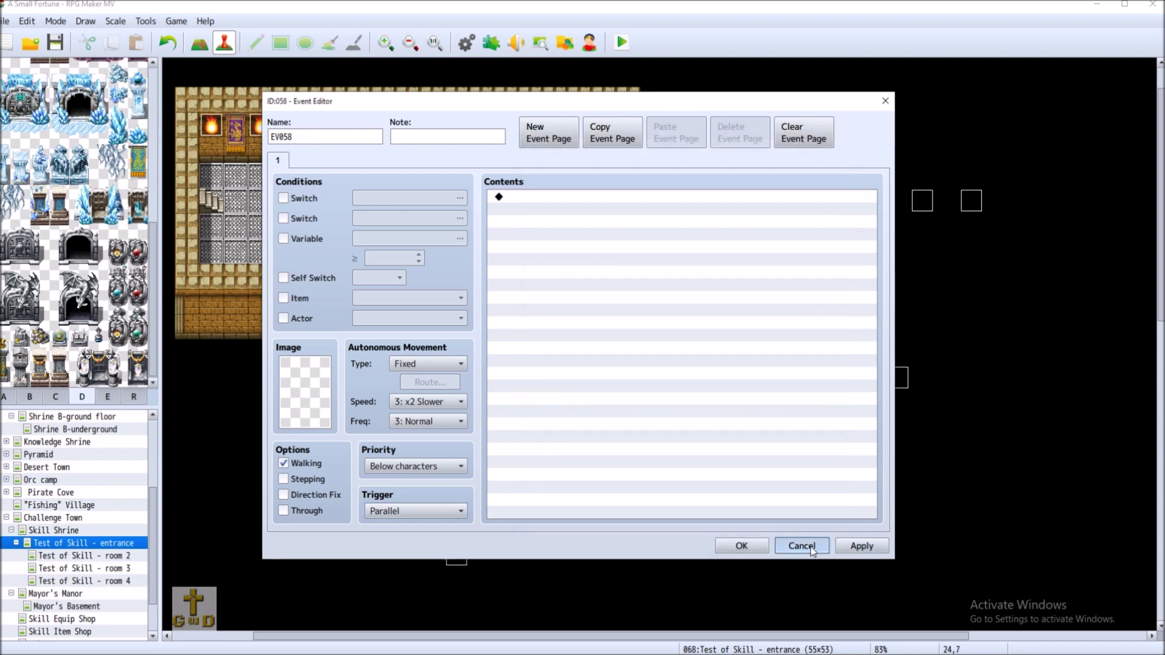
click(806, 546)
click(565, 352)
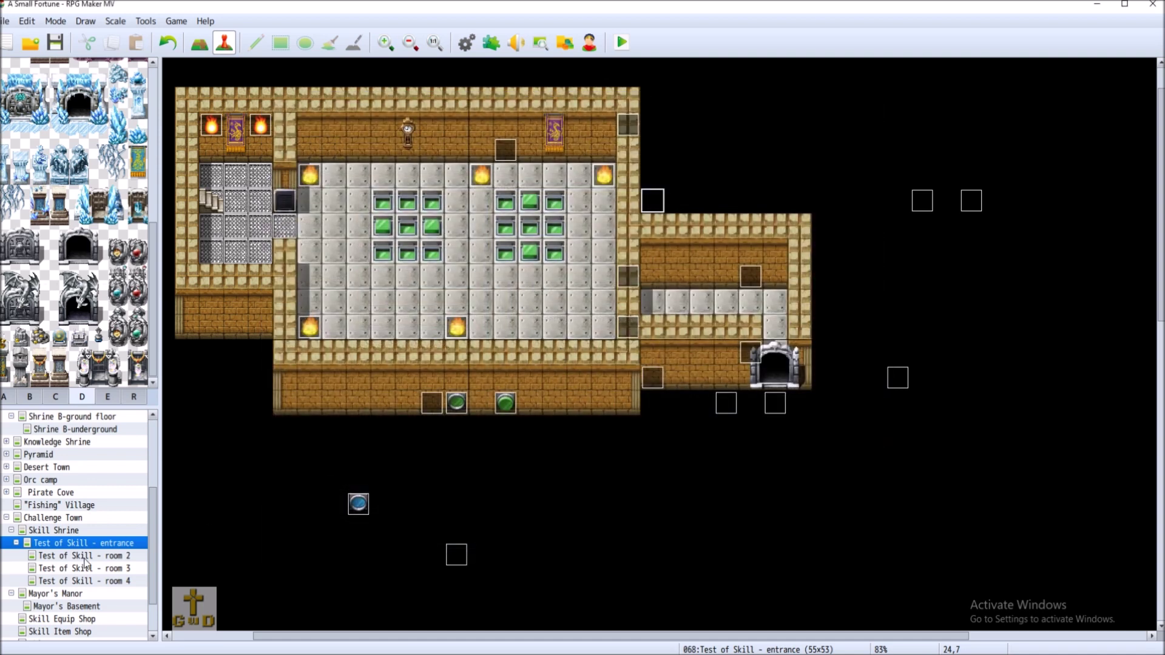
Set the Test of Skill - entrance map to autoplay the background music 03_The_Calm at 20% volume
right_click(90, 543)
click(116, 500)
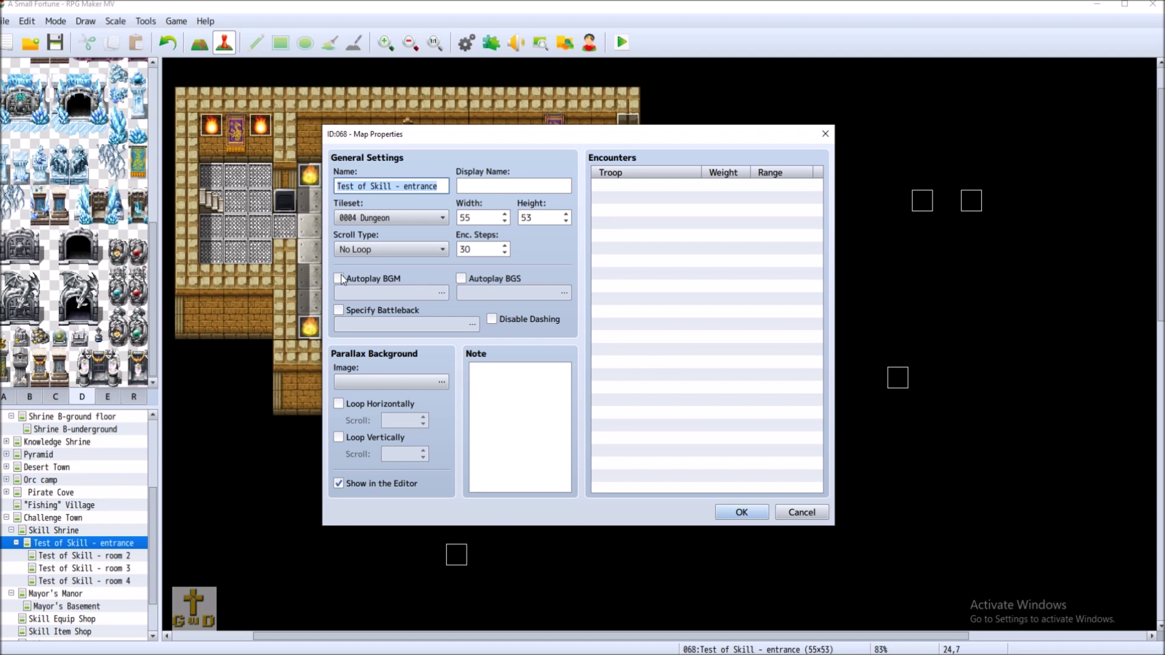
click(339, 278)
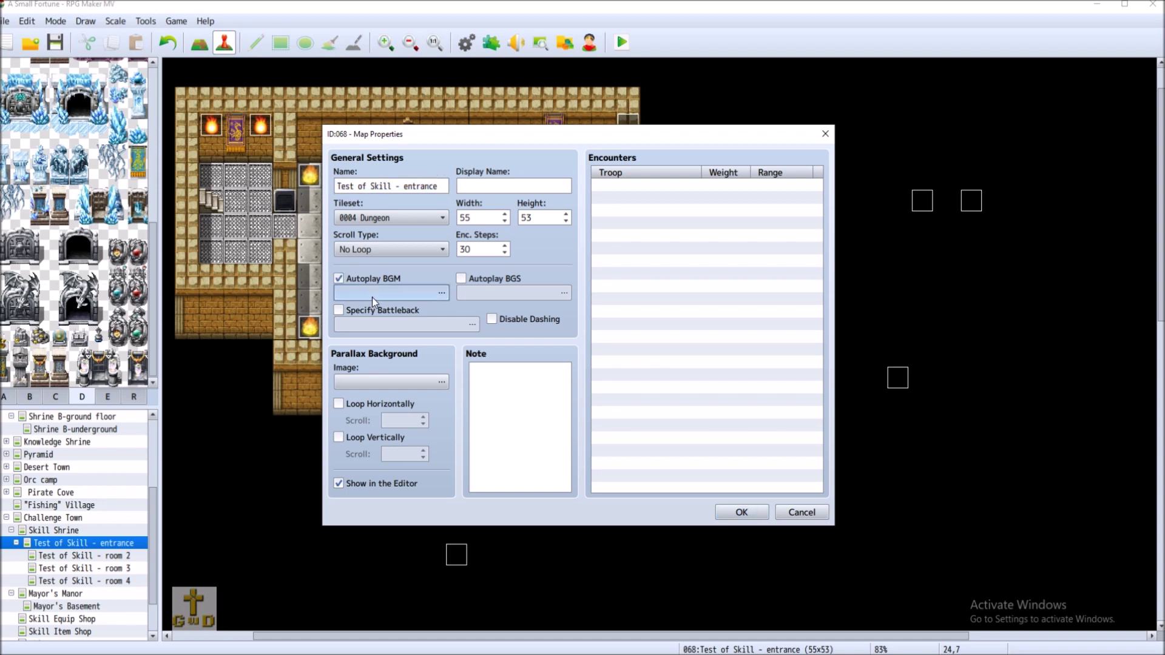
click(373, 297)
drag(665, 261, 629, 262)
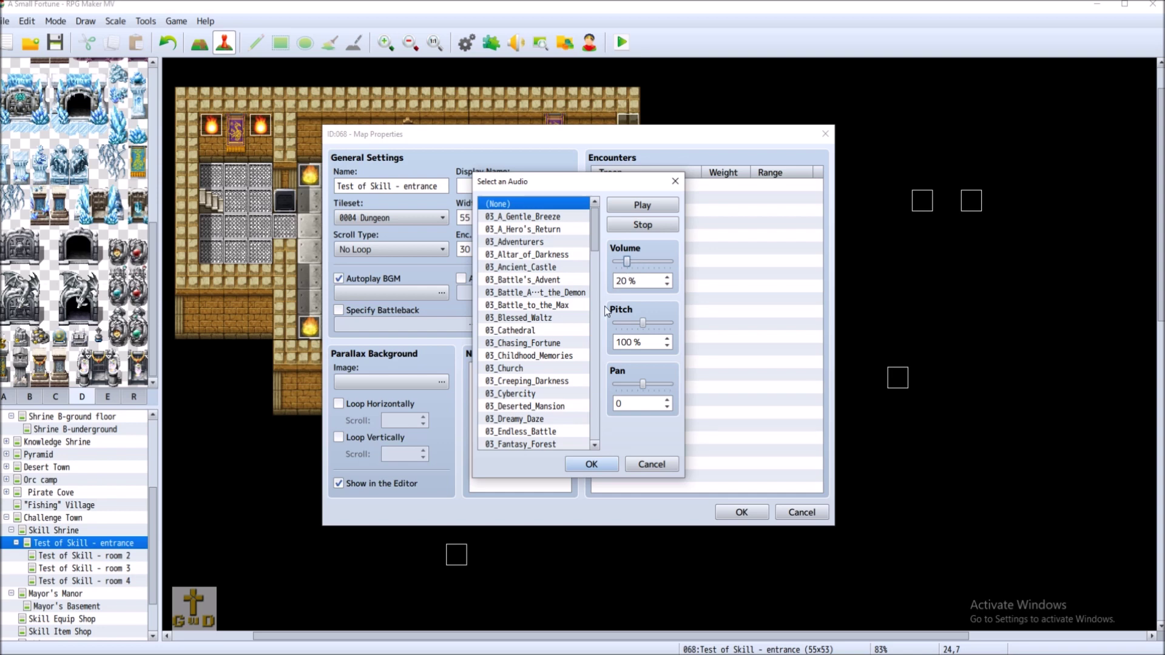
scroll(569, 320, down, 12)
click(569, 318)
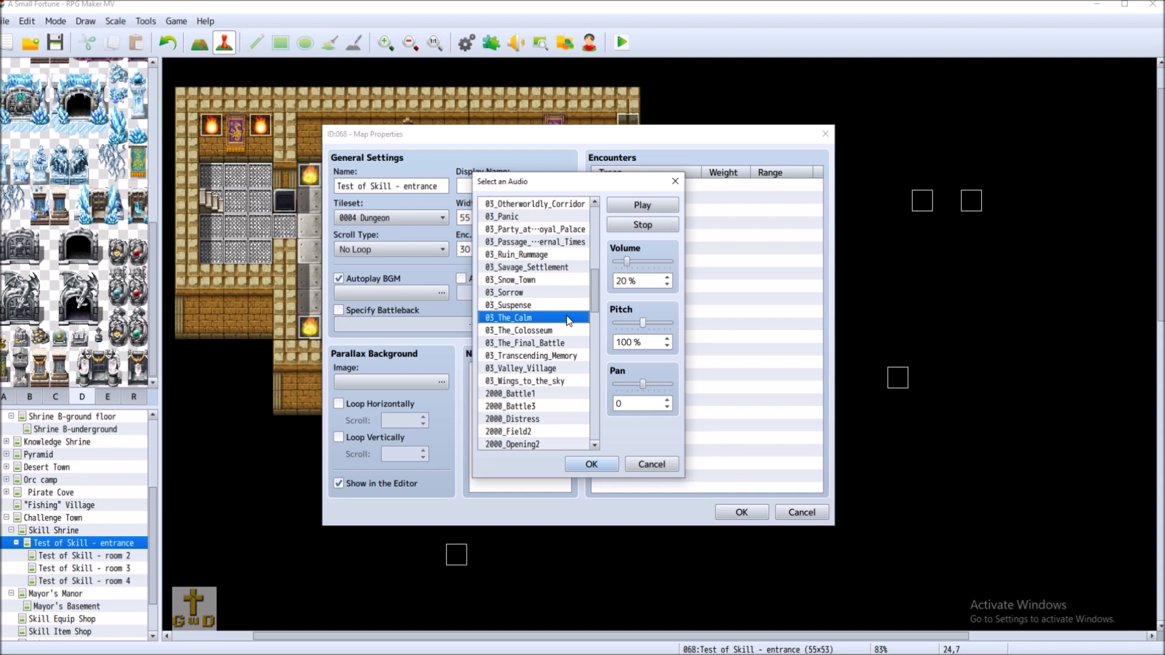
click(647, 226)
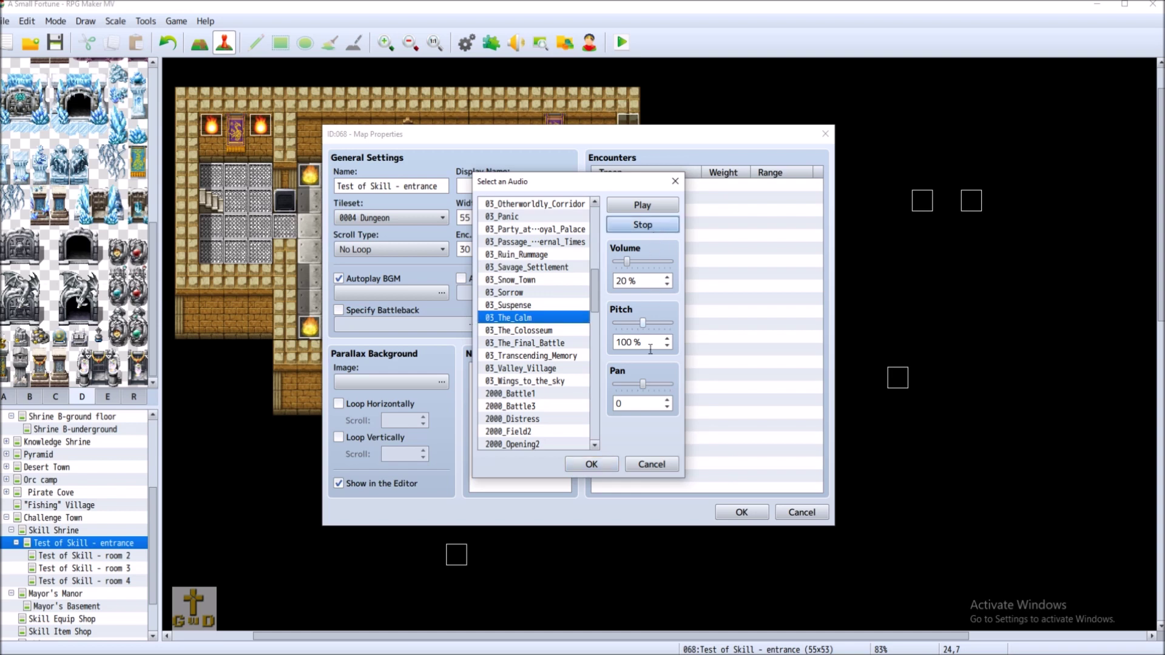
click(591, 466)
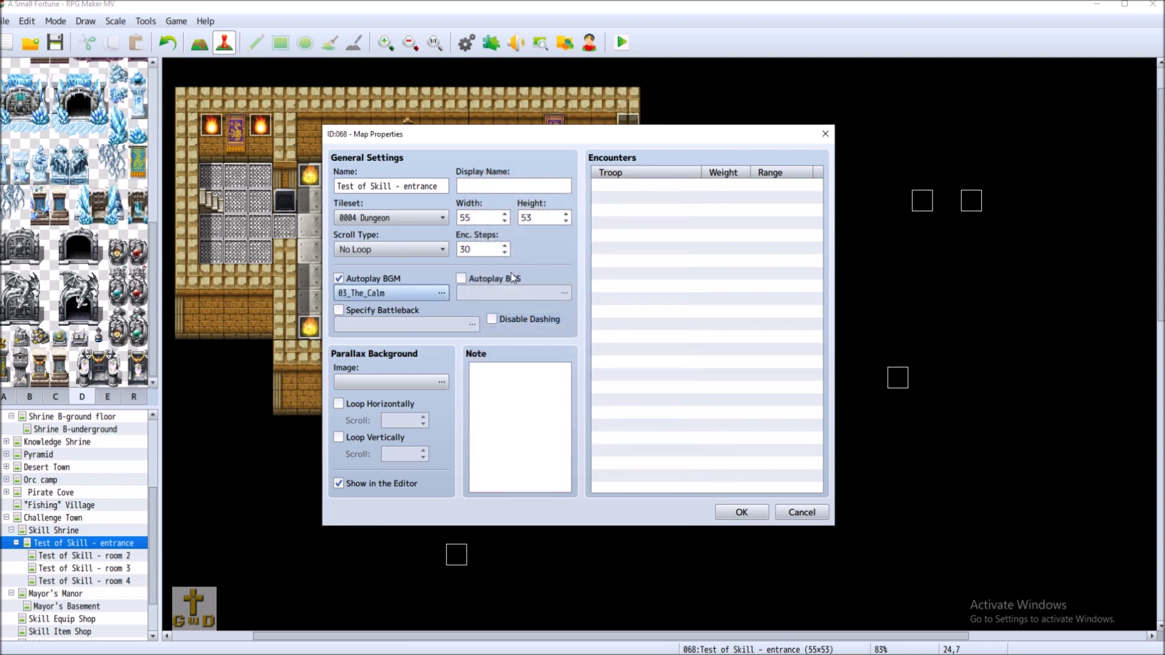
Try the Clock sound as the entrance map's autoplay background sound, testing it at 15% volume
click(462, 279)
click(481, 285)
click(462, 279)
click(564, 293)
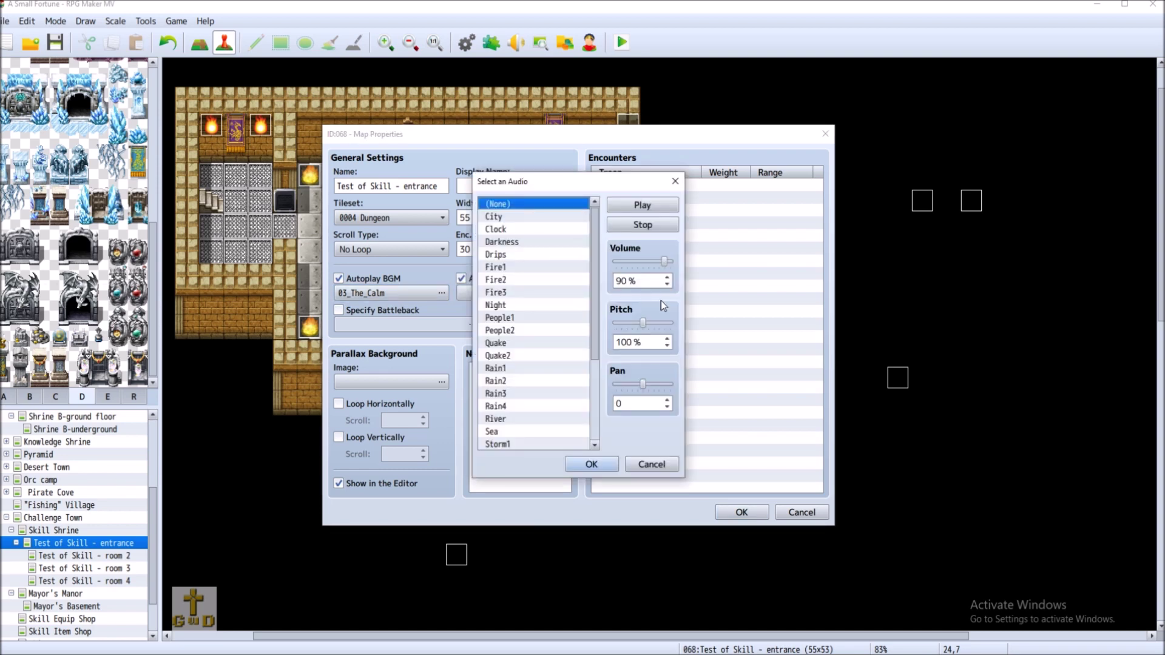
click(522, 230)
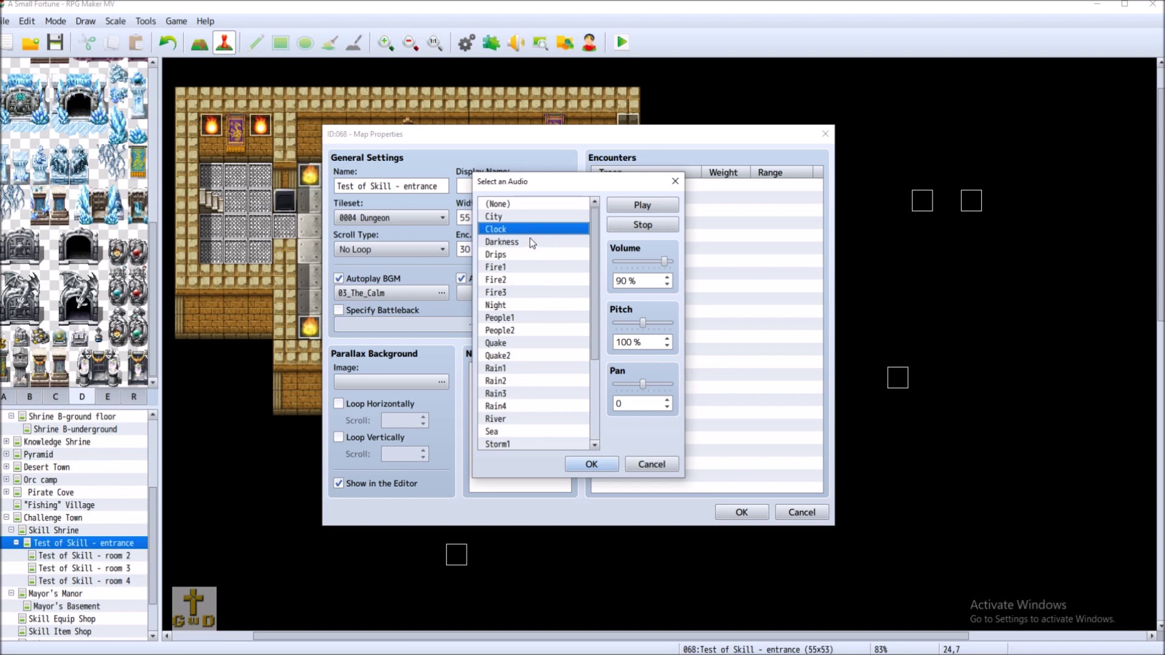
click(627, 266)
click(640, 209)
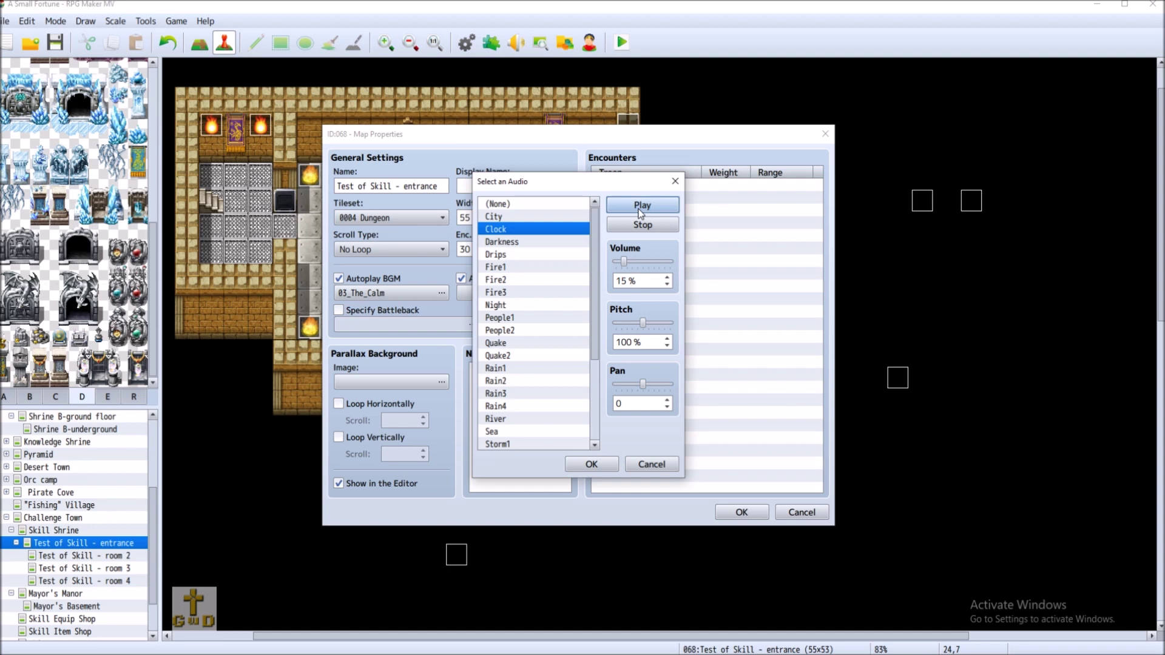
click(622, 223)
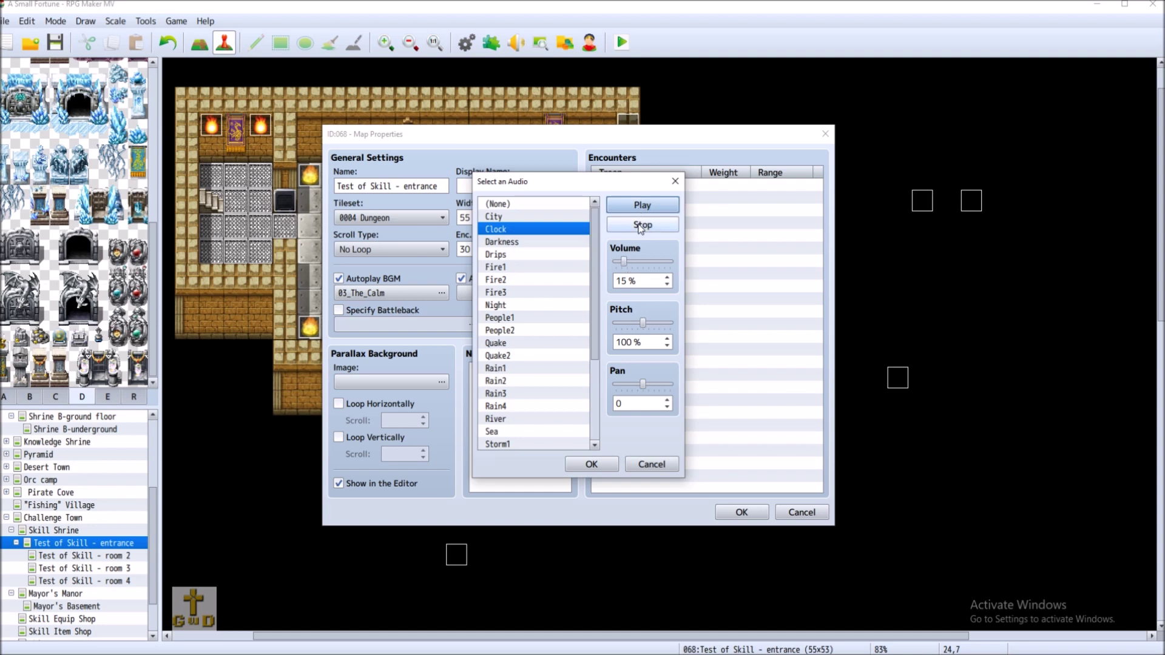
click(623, 262)
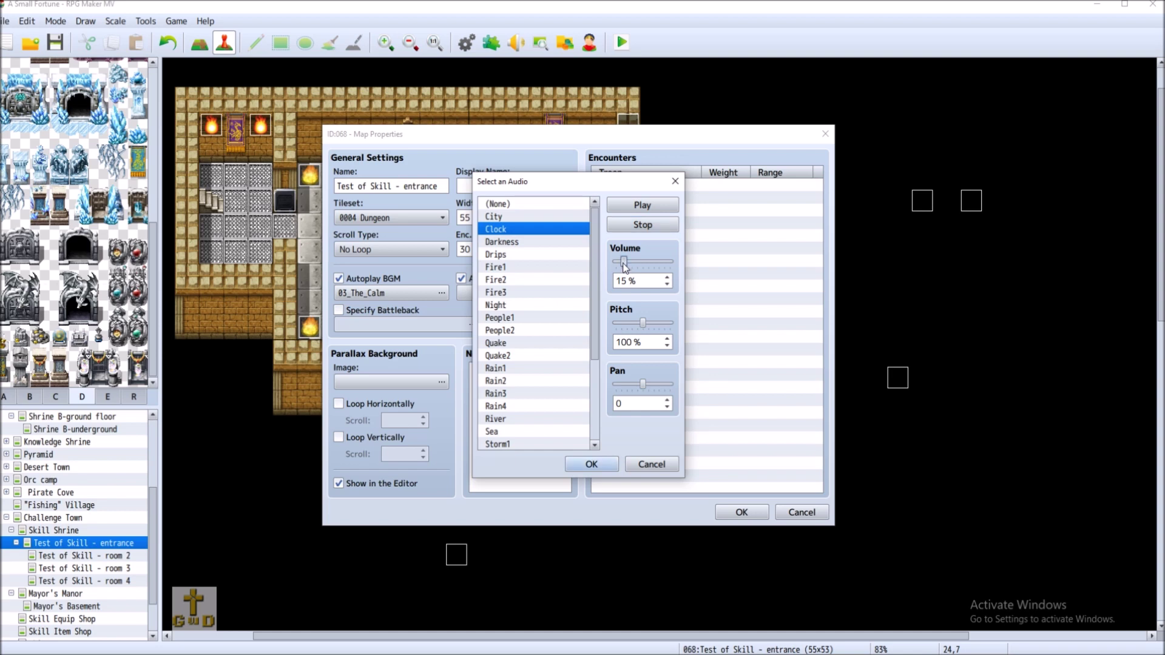
drag(621, 264, 622, 262)
click(648, 463)
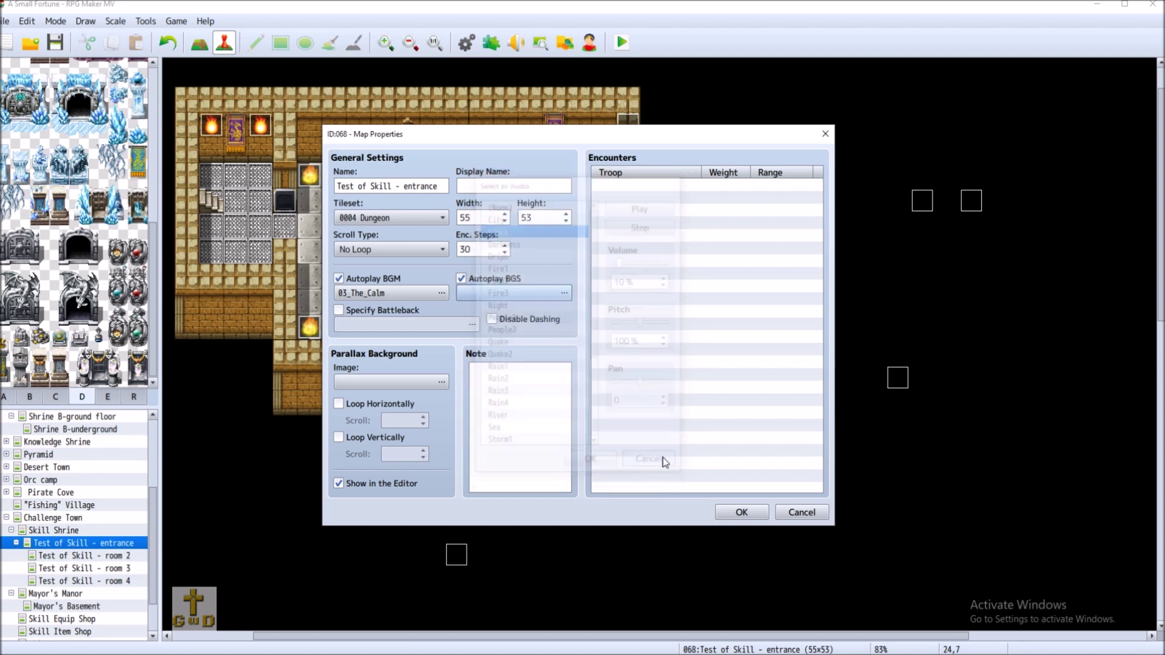
click(477, 283)
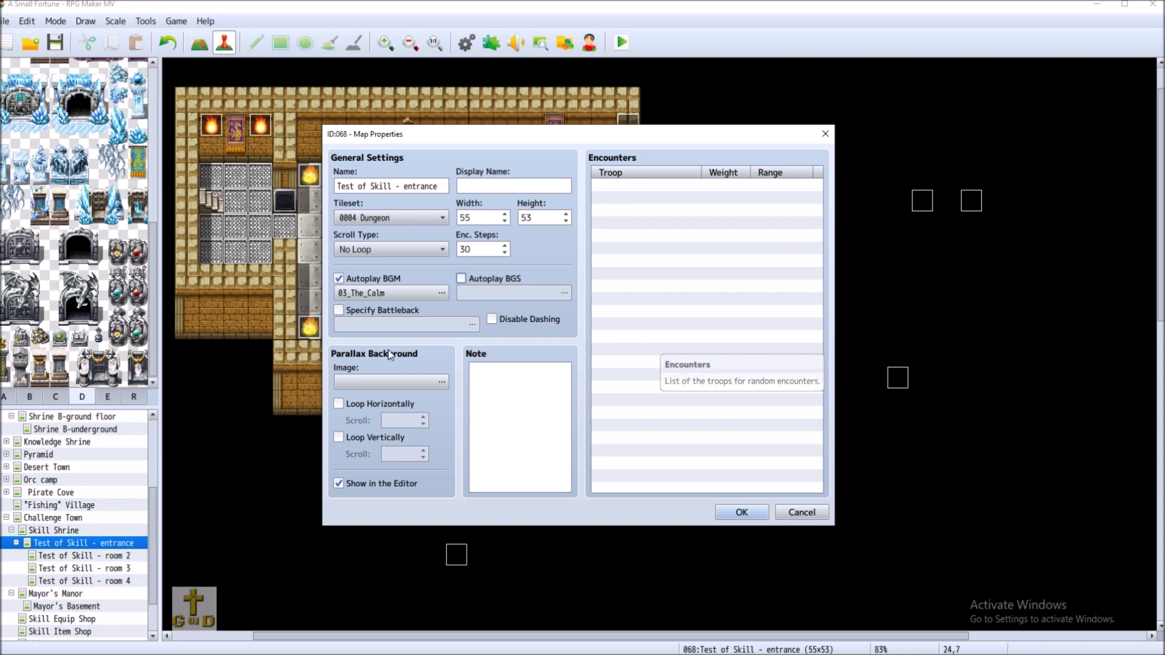
Preview the parallax background images from BlueSky to Sunset for the entrance map without applying one
click(400, 389)
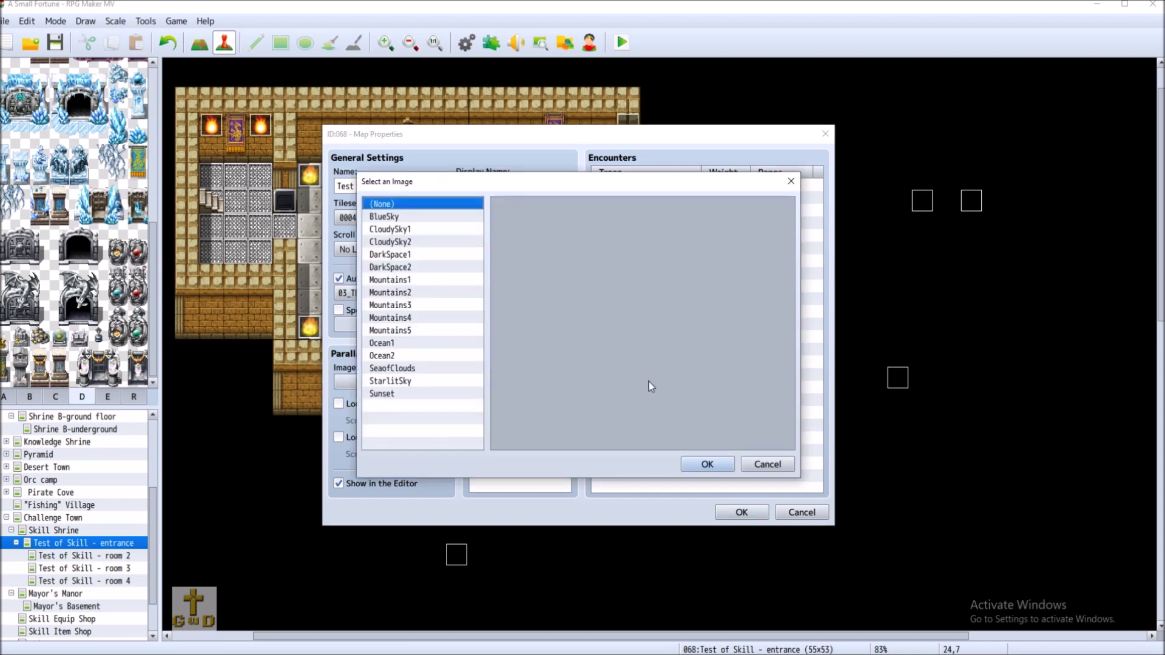
click(415, 216)
click(420, 229)
click(426, 241)
click(428, 255)
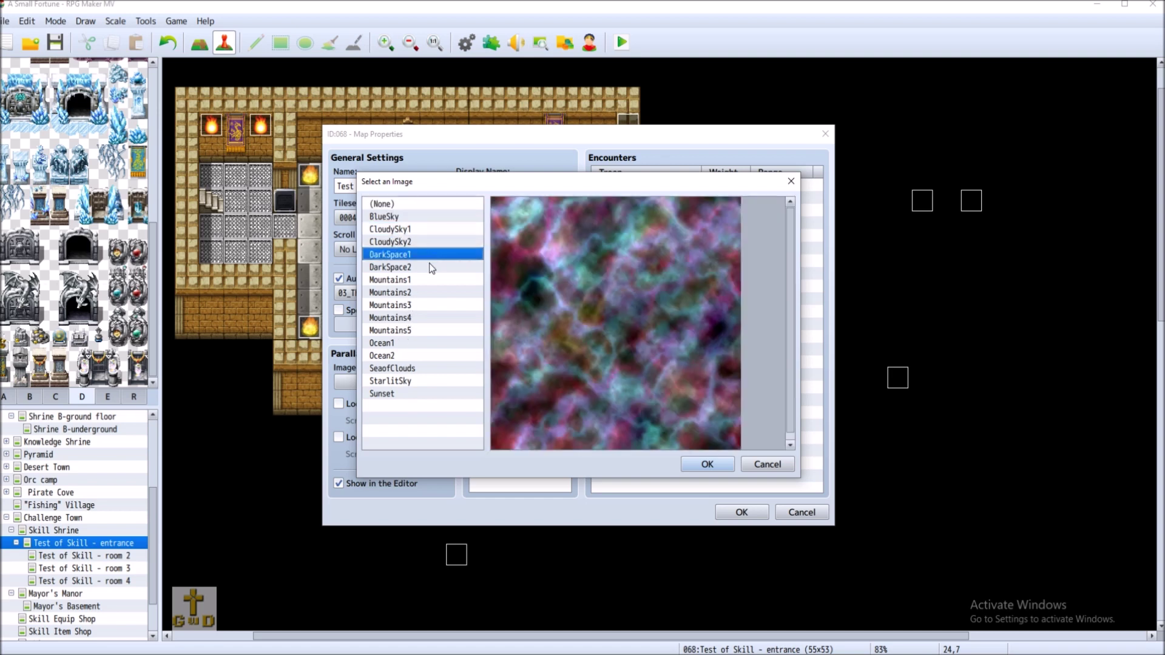
click(428, 267)
click(436, 257)
click(432, 283)
click(430, 271)
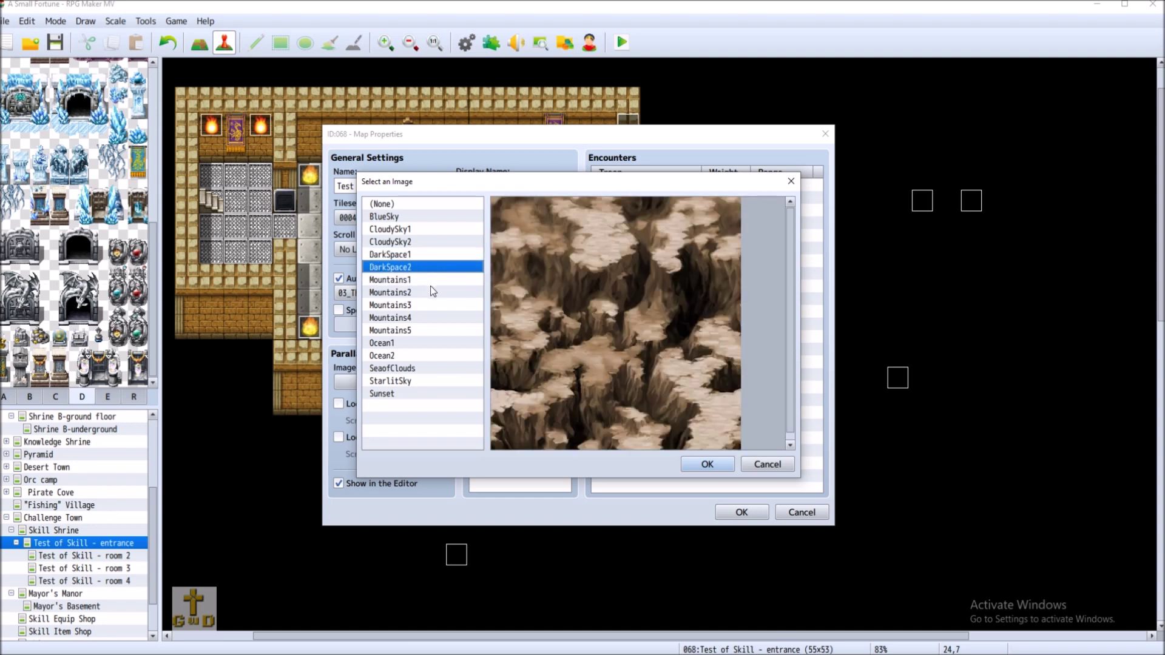
click(428, 305)
click(432, 318)
click(433, 331)
click(430, 344)
click(429, 357)
click(428, 369)
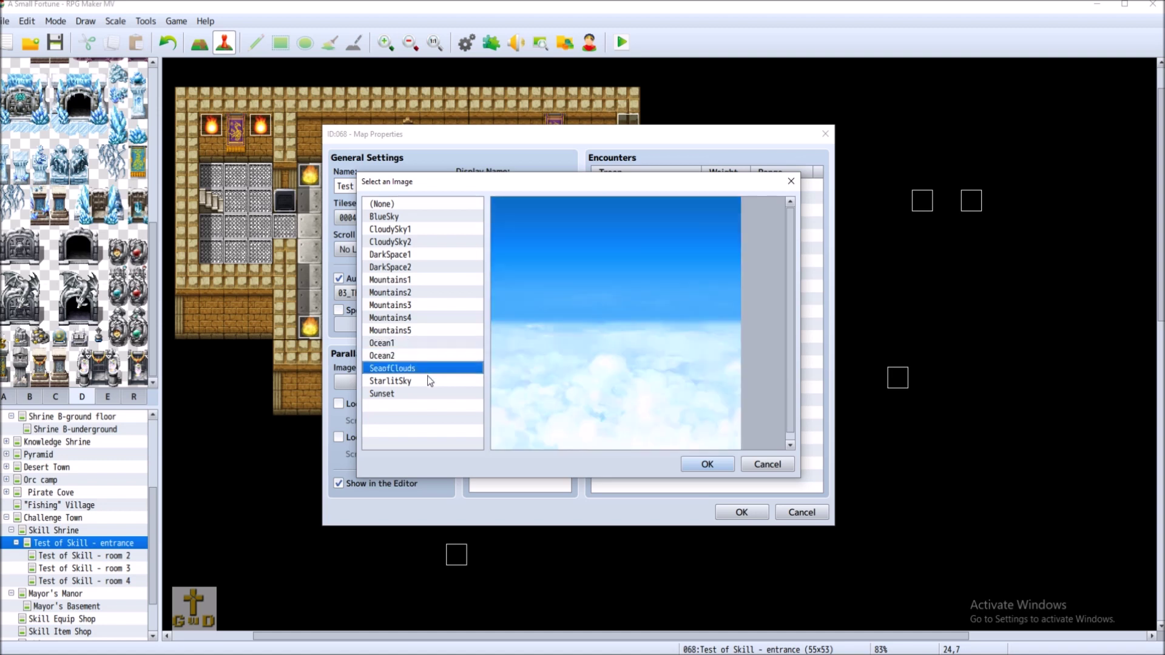
click(428, 381)
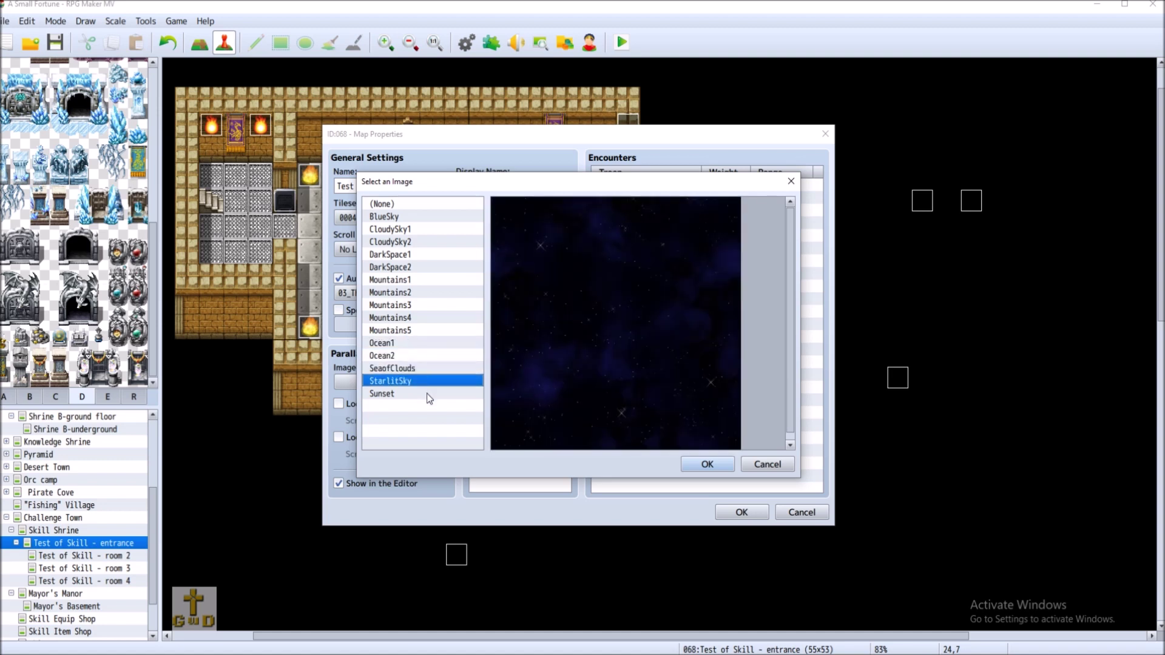
click(427, 393)
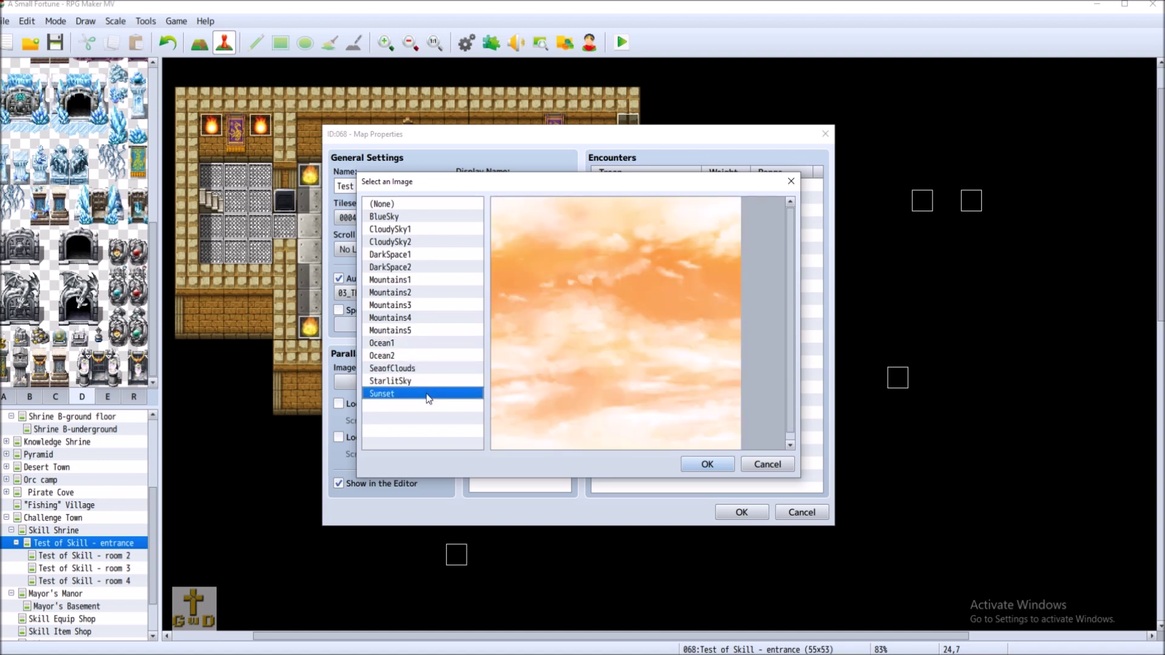
click(423, 254)
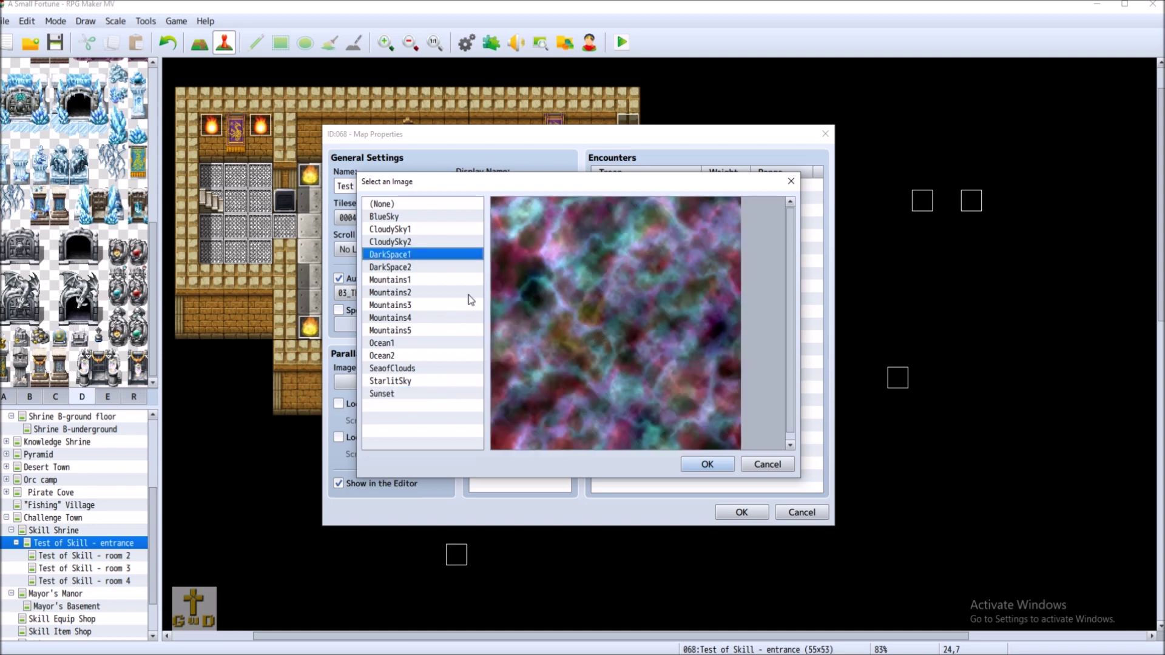
click(772, 466)
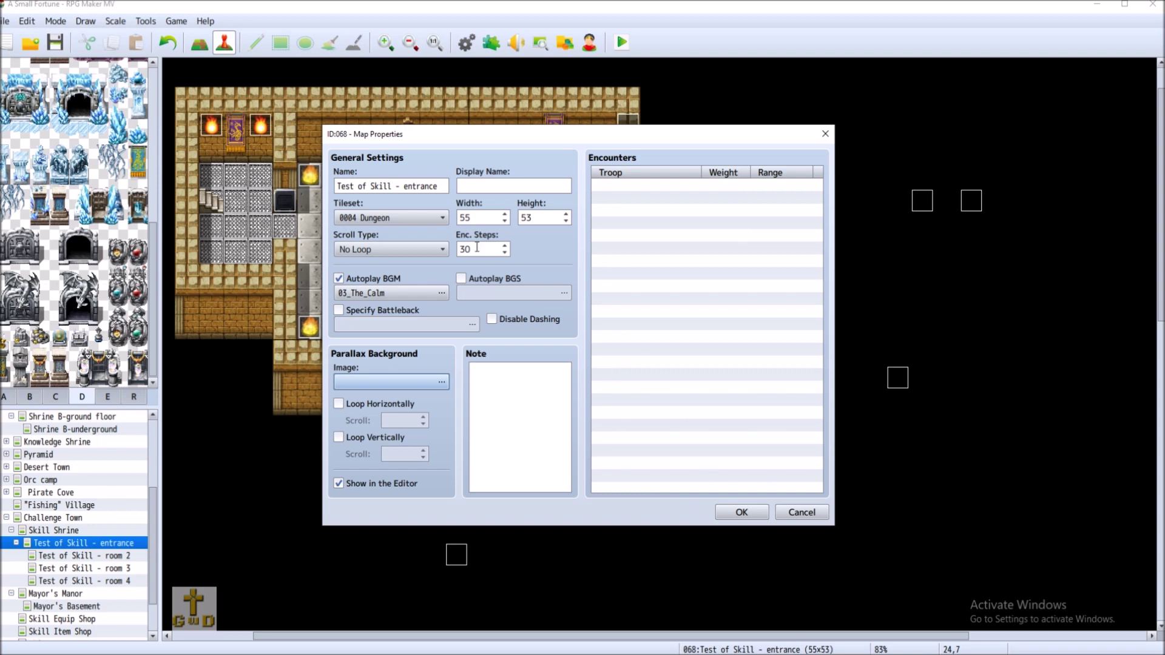
Apply the entrance map's properties and save the project
click(728, 513)
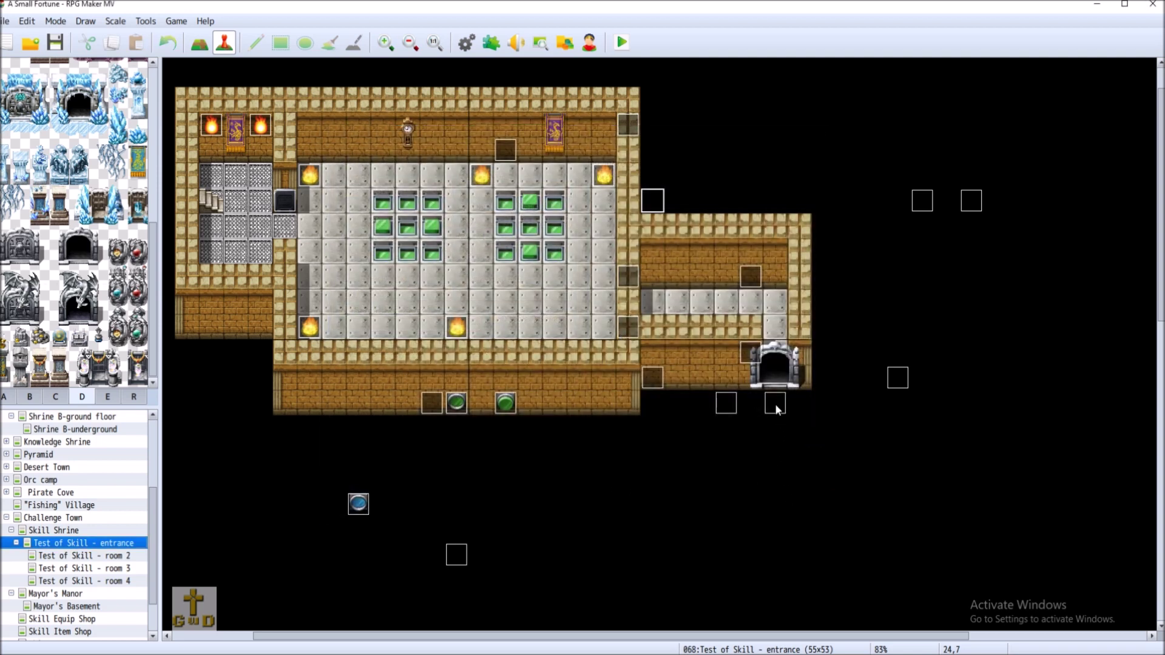
click(56, 42)
Review the Test of Skill room 2, room 3 and room 4 maps, and return to the entrance map
click(114, 557)
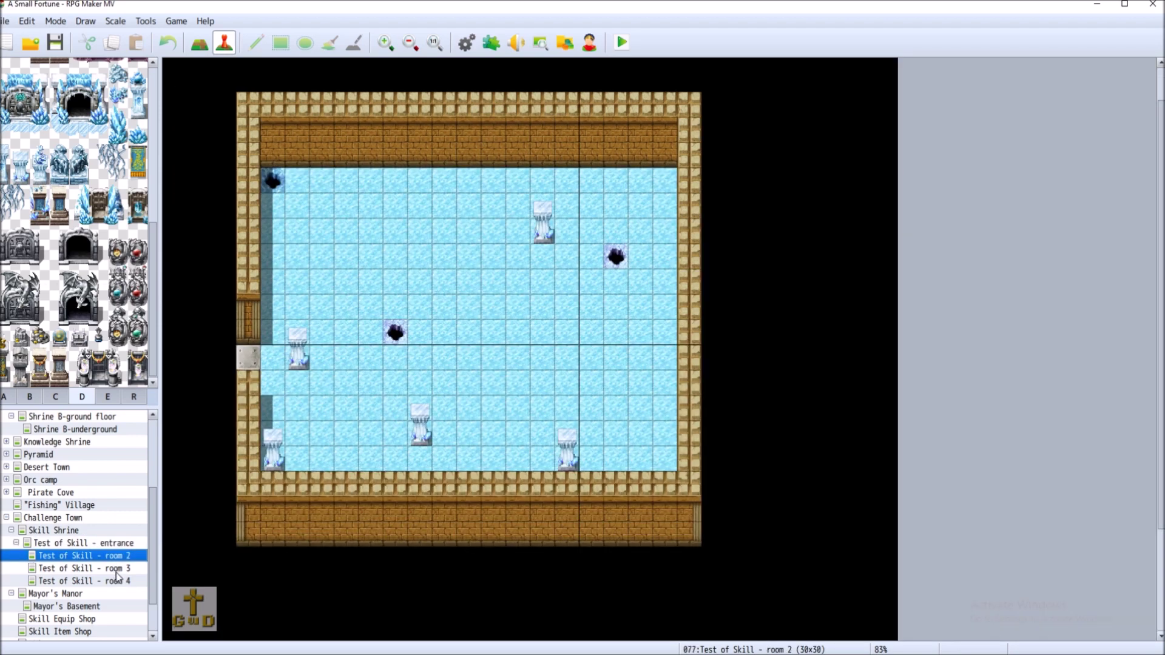
click(116, 571)
click(115, 581)
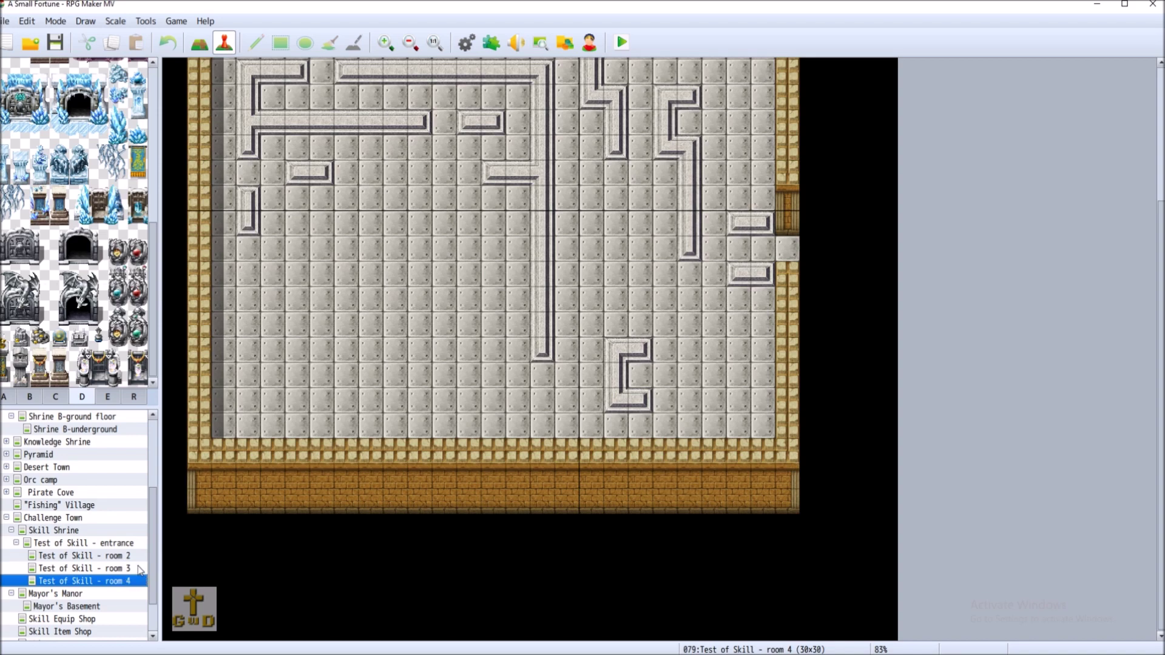
click(133, 565)
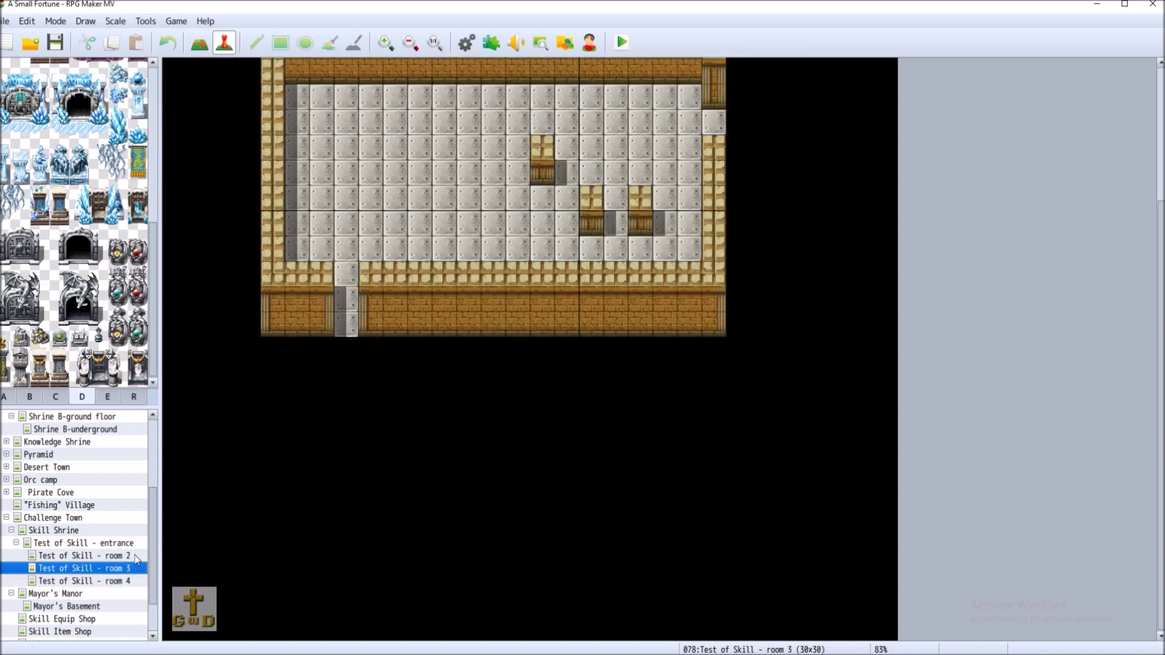
click(135, 556)
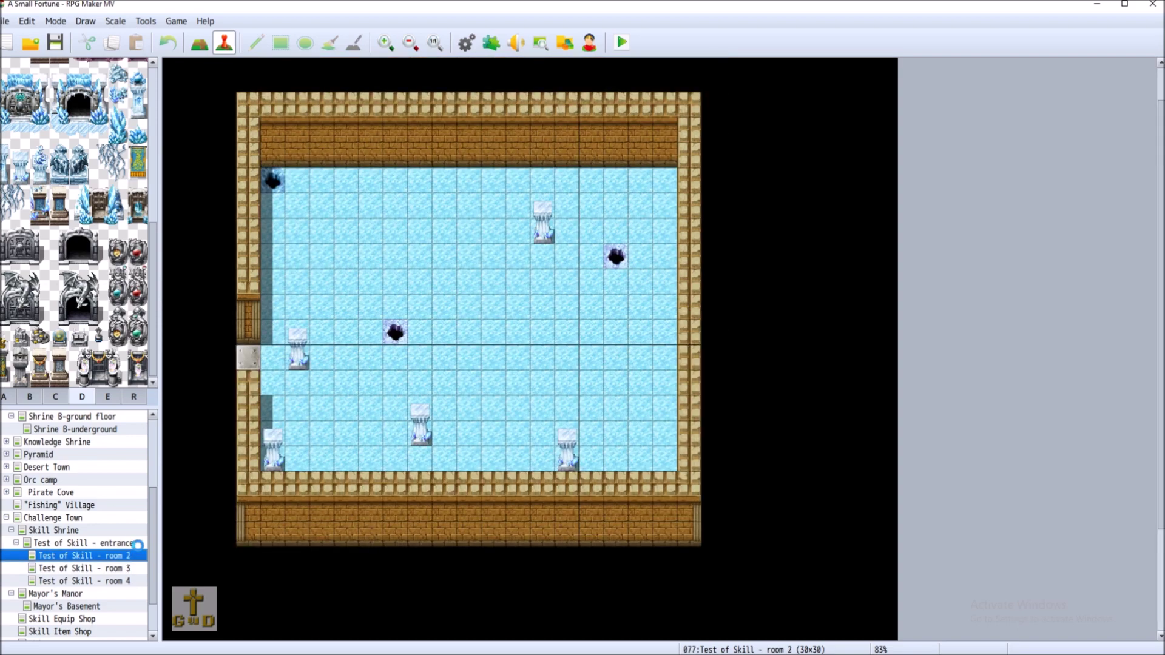
click(139, 546)
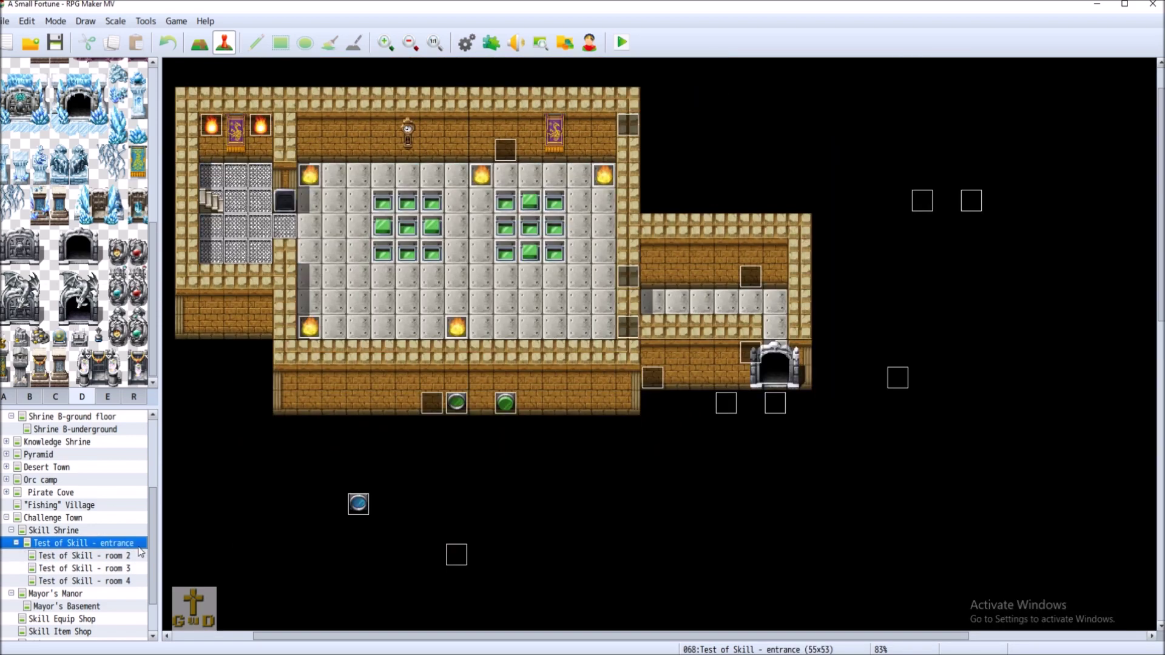